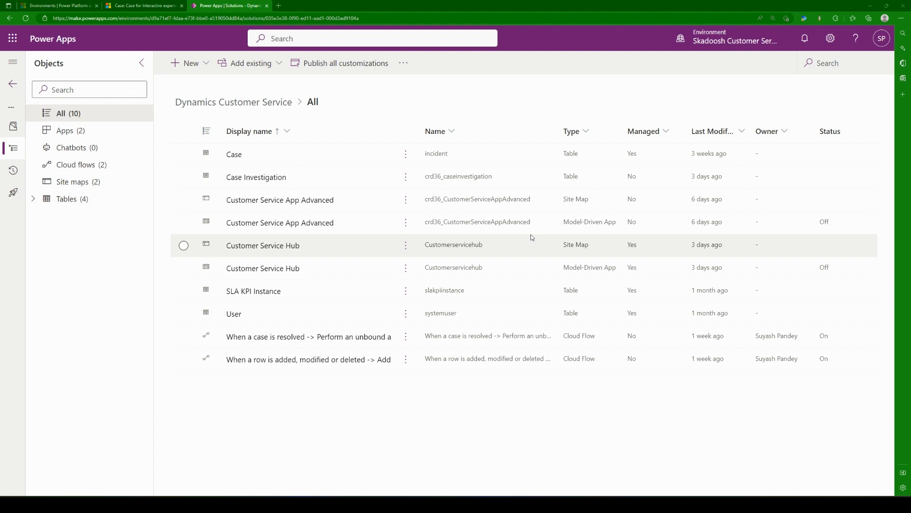
left_click(190, 66)
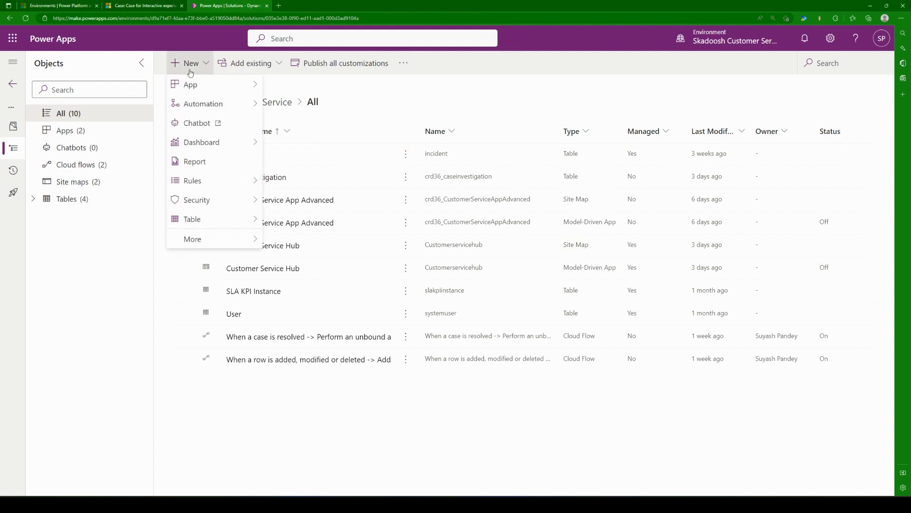
mouse_move(238, 228)
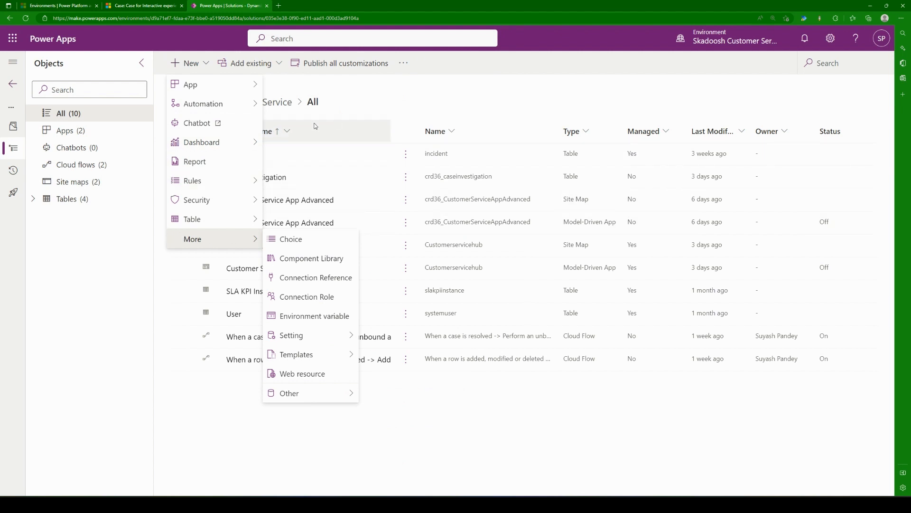
left_click(402, 115)
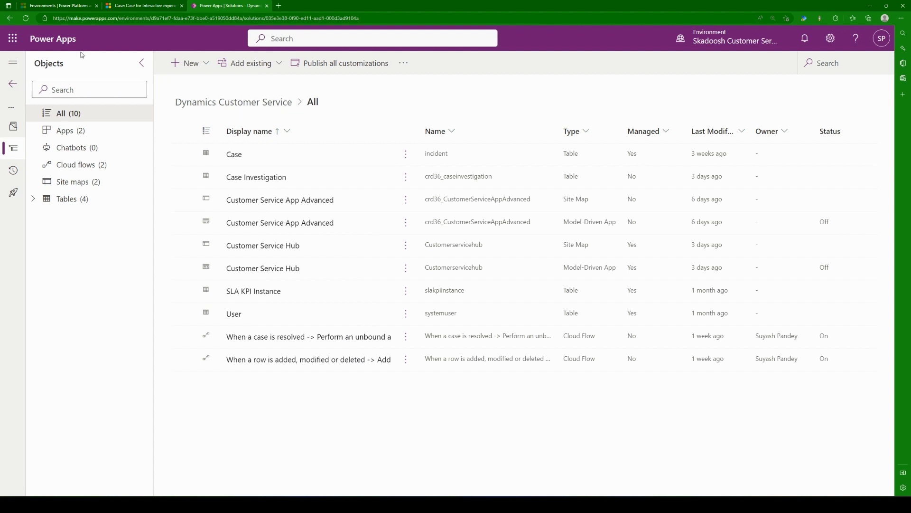
left_click(114, 18)
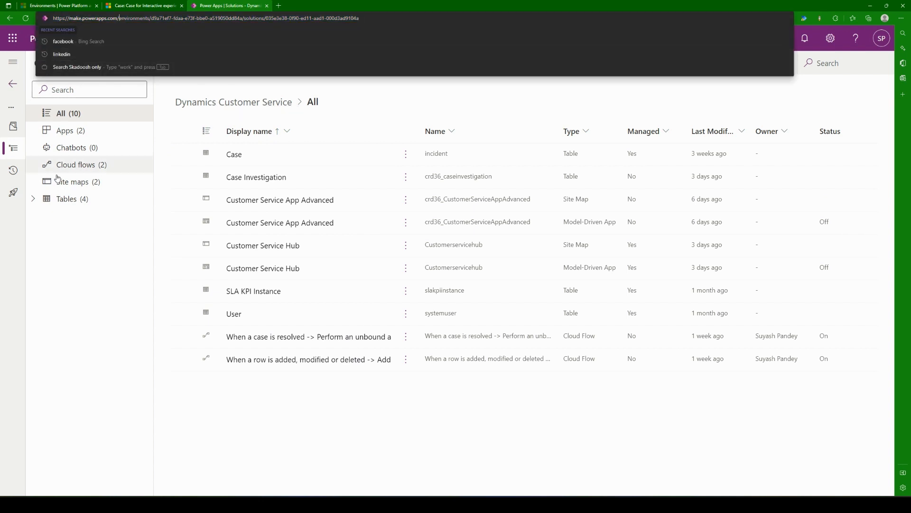
left_click(75, 302)
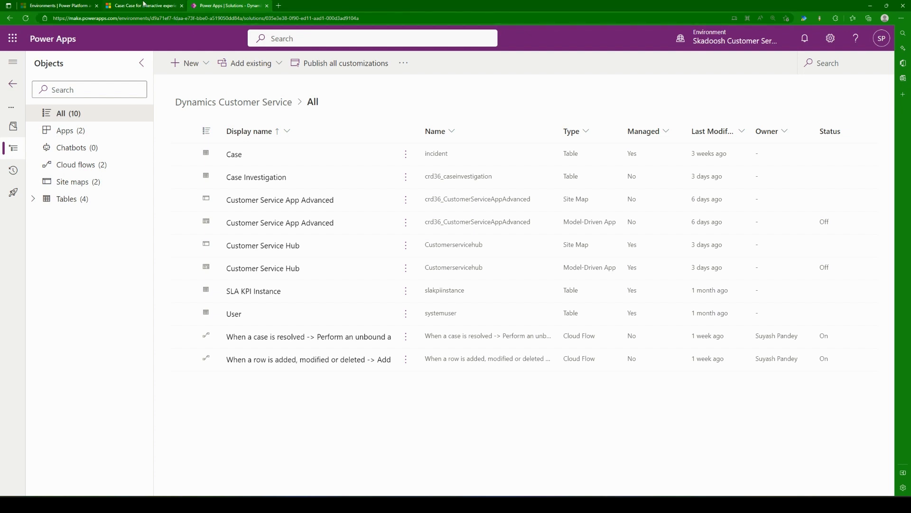
Step: Switch to Customer Service Hub and examine the Case Investigations listed for the case "A Mineral Build Up in Water Supply"
left_click(144, 5)
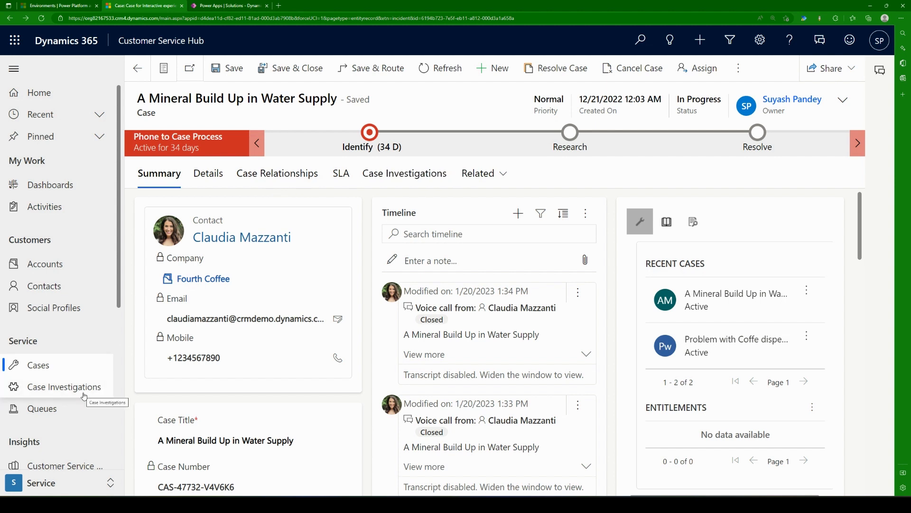
left_click(434, 180)
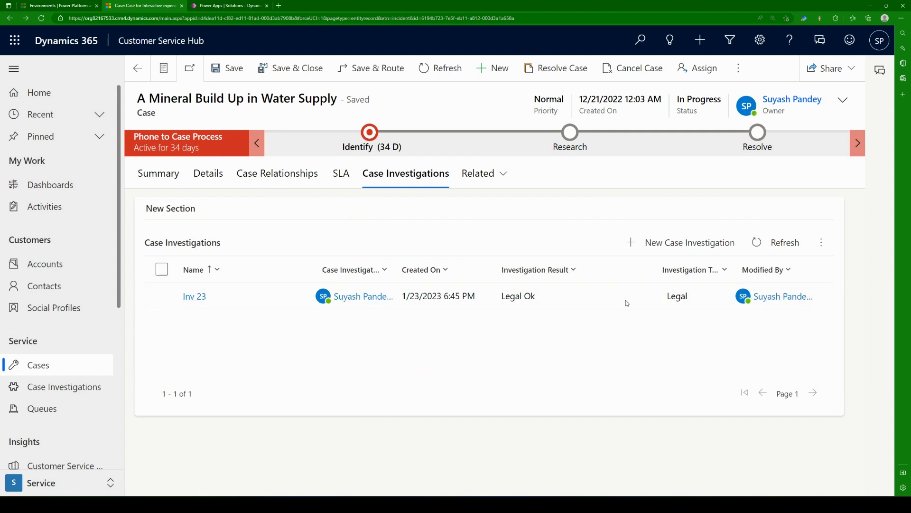
left_click(151, 185)
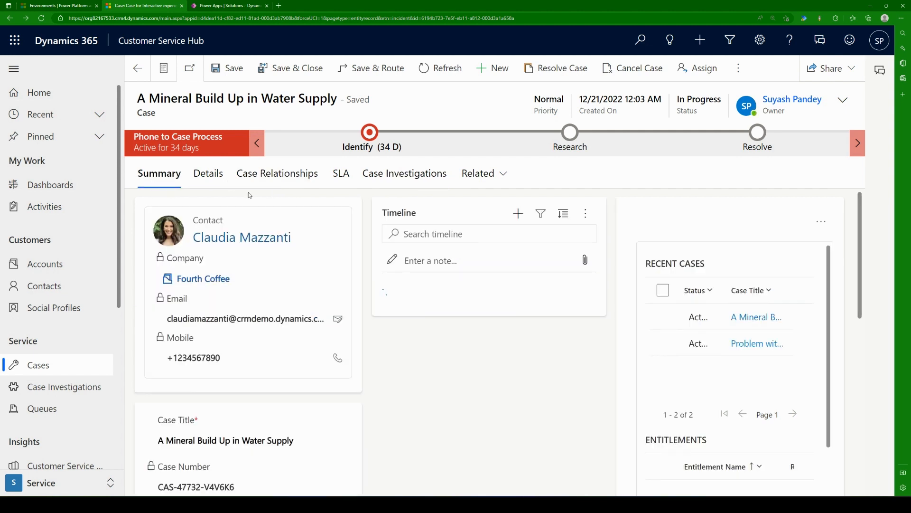
left_click(402, 183)
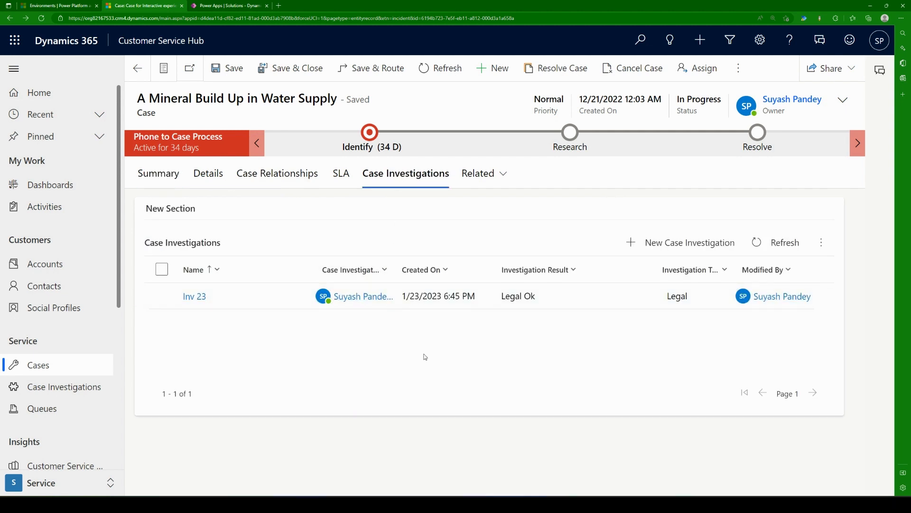
left_click(93, 372)
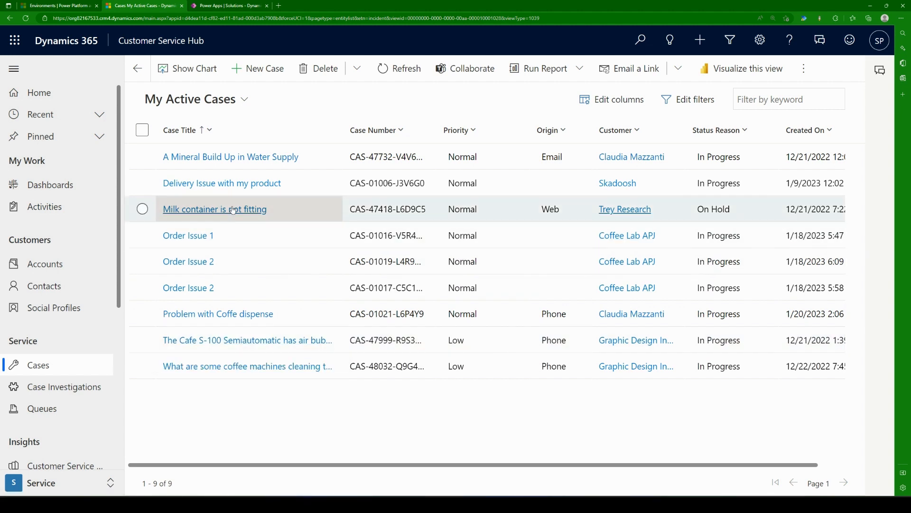
left_click(242, 158)
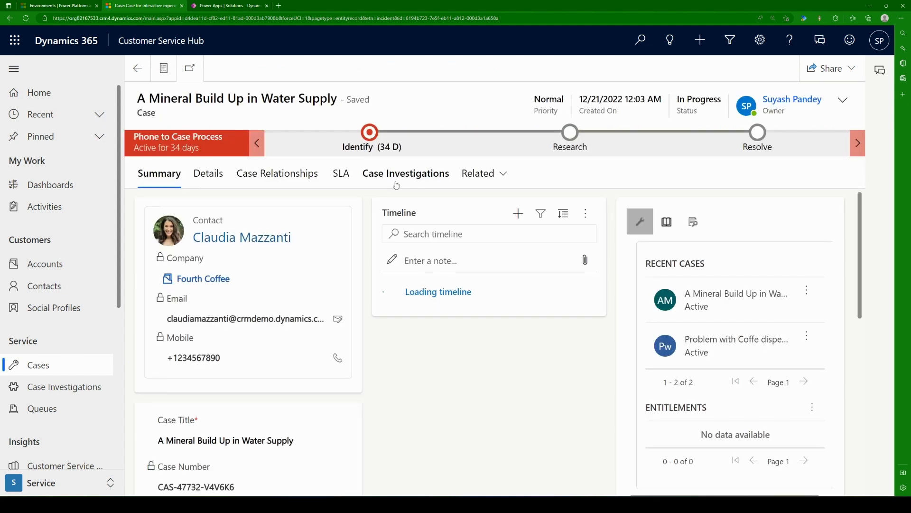
left_click(396, 185)
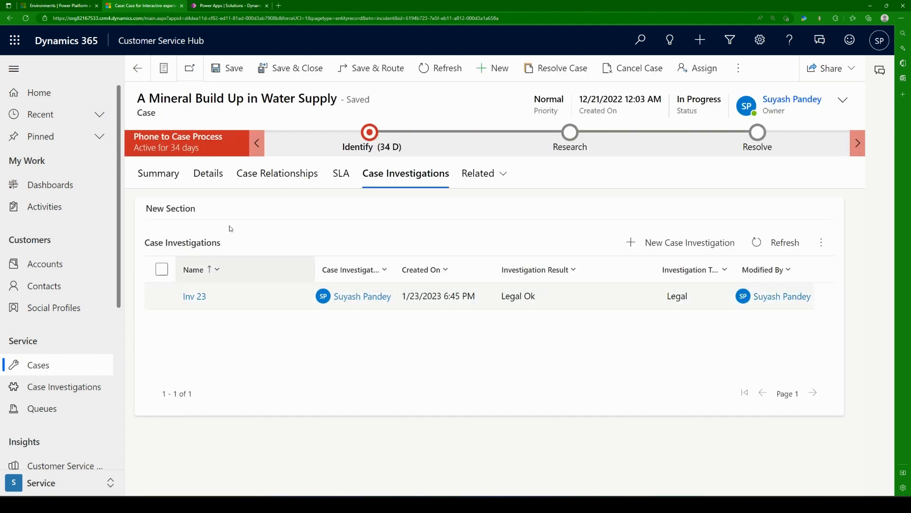
left_click(157, 180)
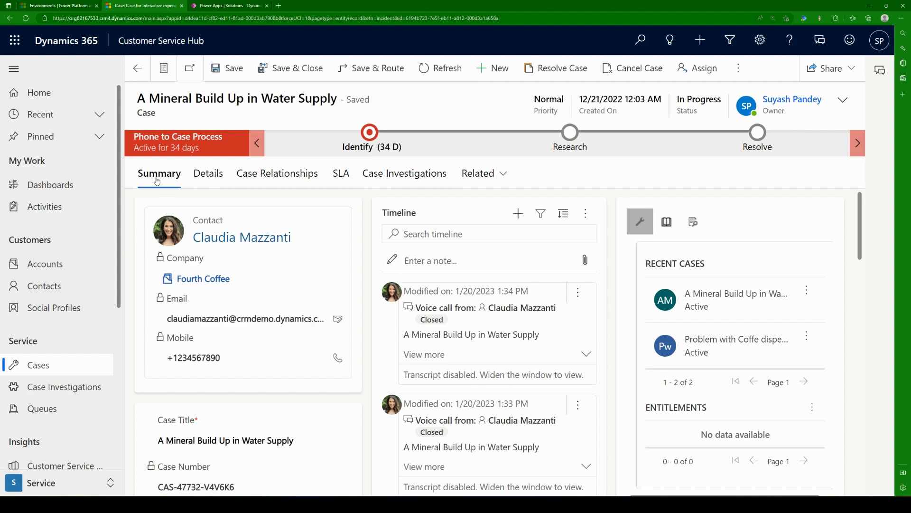
left_click(195, 5)
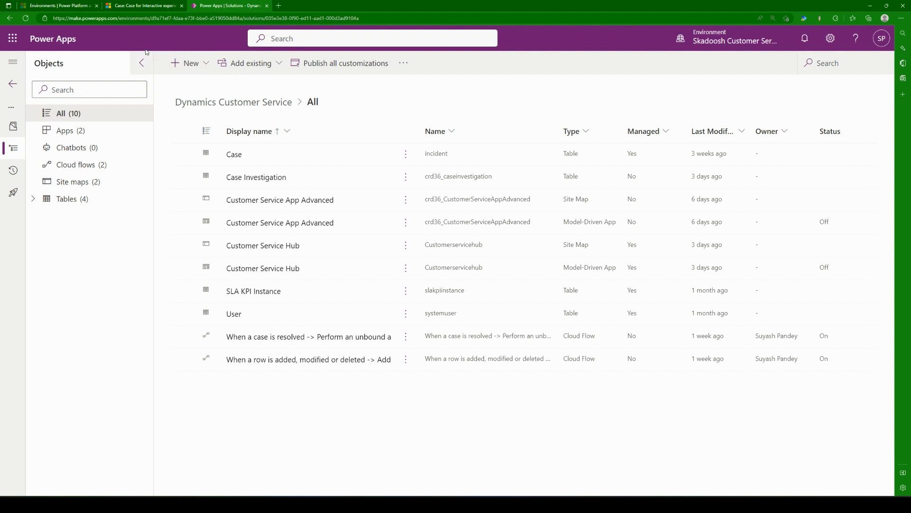
left_click(166, 5)
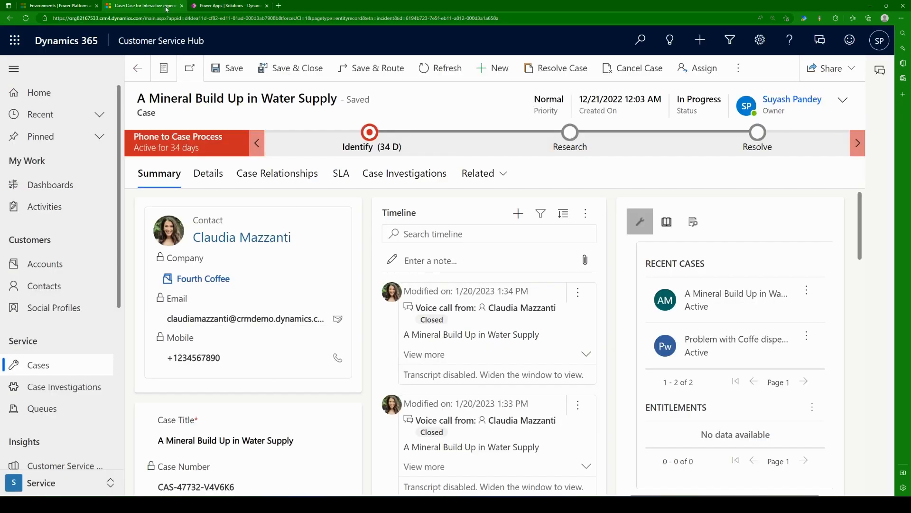
left_click(403, 182)
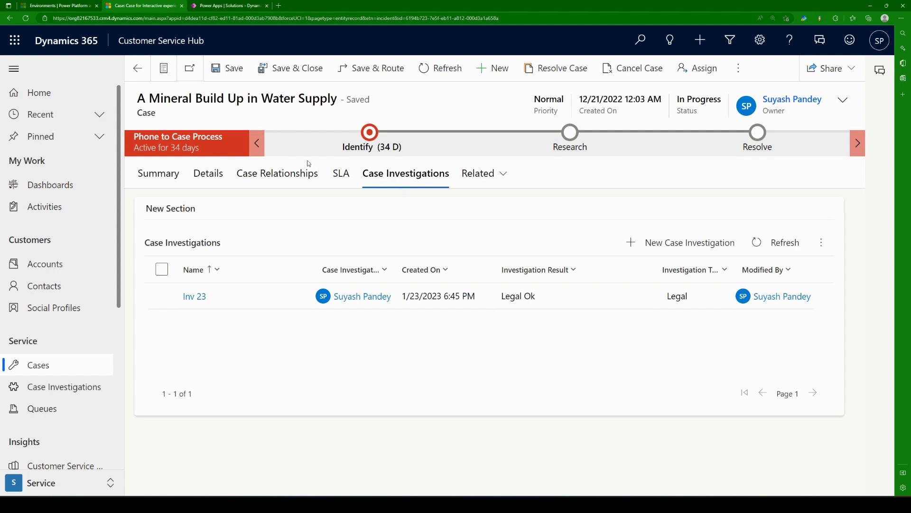
Step: Switch back to the Dynamics Customer Service solution in Power Apps and start a new automated cloud flow
left_click(229, 6)
left_click(196, 62)
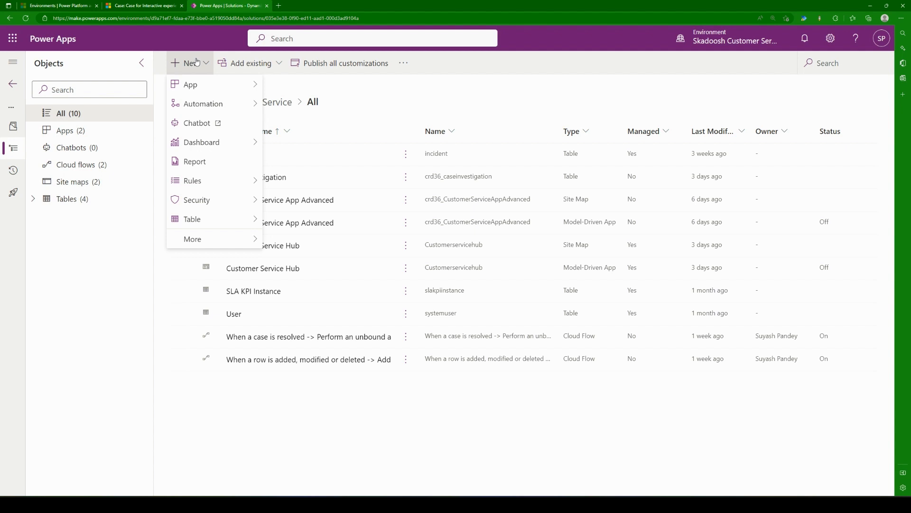
mouse_move(241, 109)
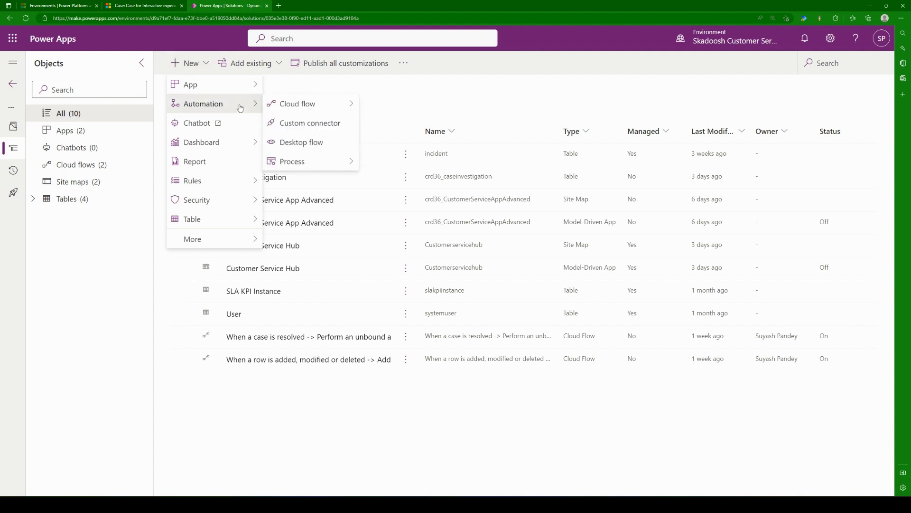
mouse_move(318, 105)
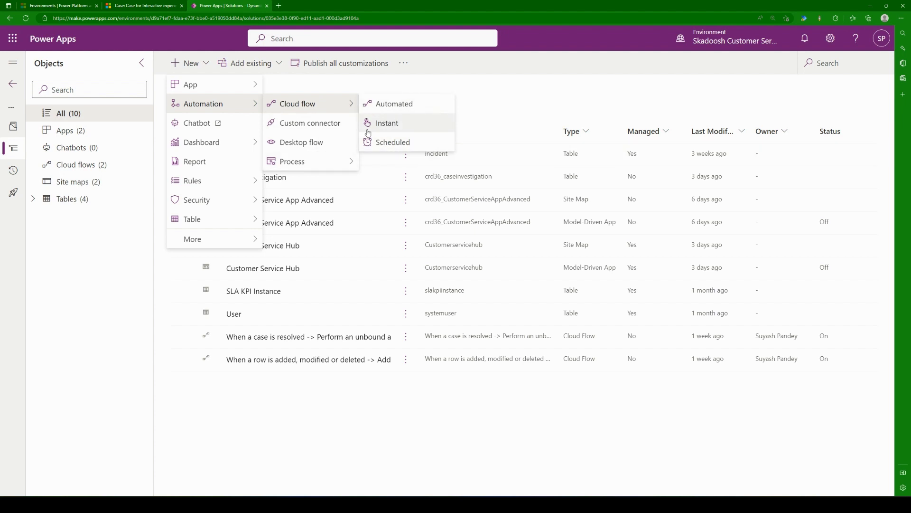
mouse_move(331, 168)
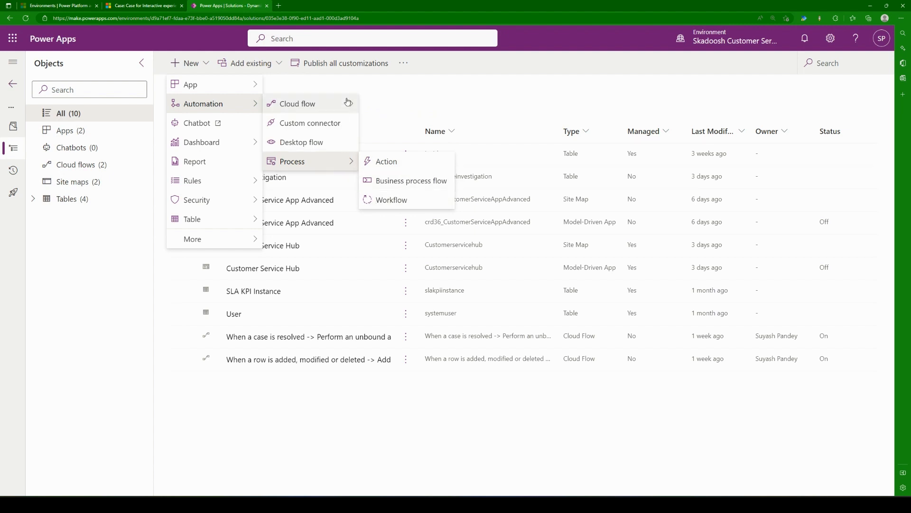
mouse_move(348, 102)
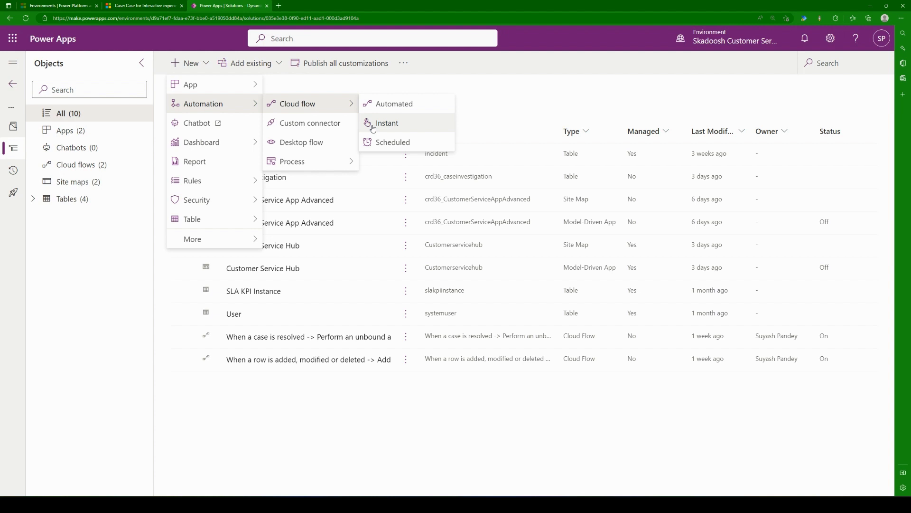
left_click(435, 106)
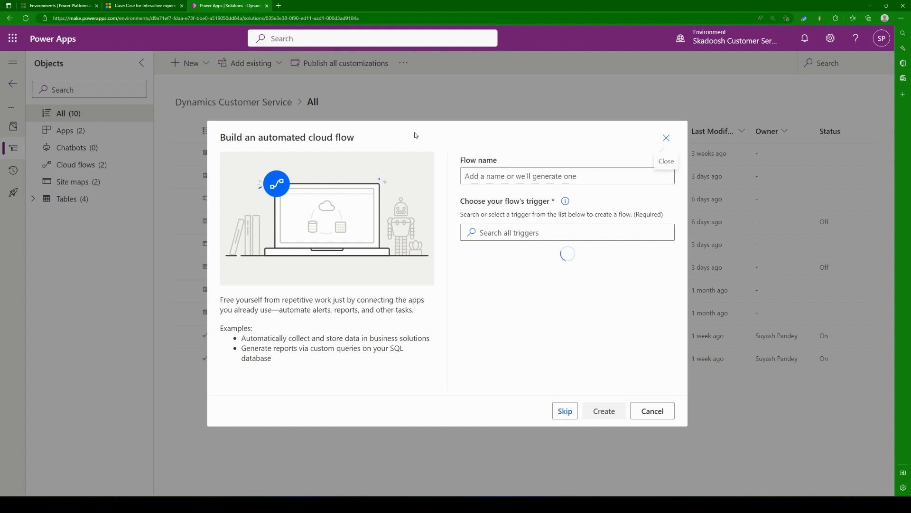
Step: Name the flow "Case - Create a Case Investigation for the owner"
left_click(606, 177)
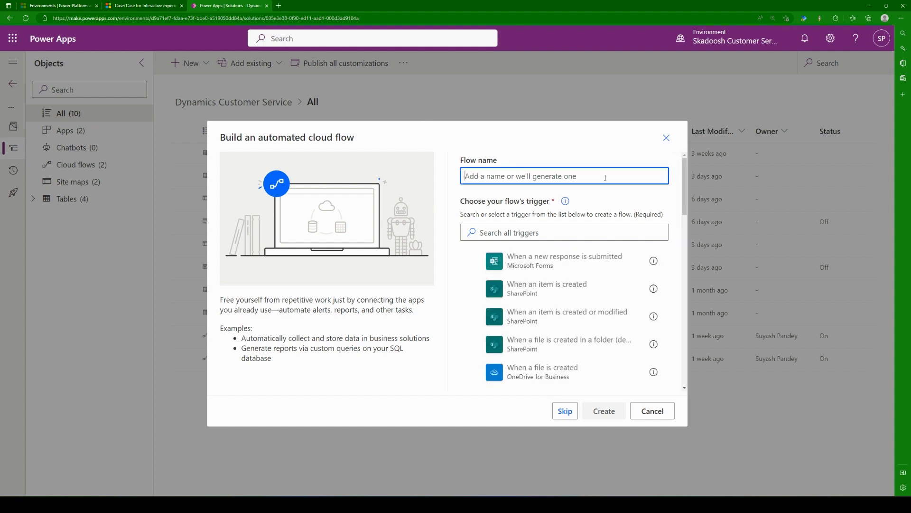
type("Case -")
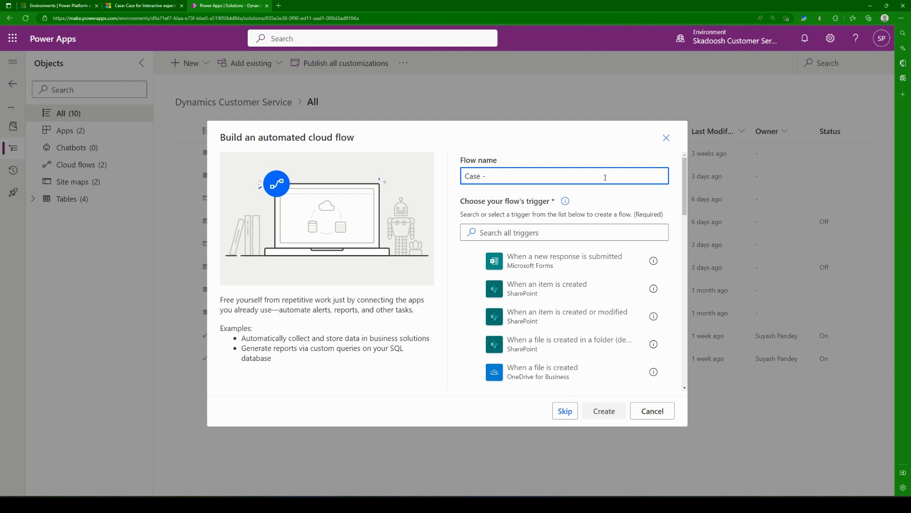
type("Create a")
type("CAse")
key("BackSpace")
key("BackSpace")
key("BackSpace")
key("BackSpace")
type("ae")
key("BackSpace")
key("BackSpace")
type("se Investigation for the owner")
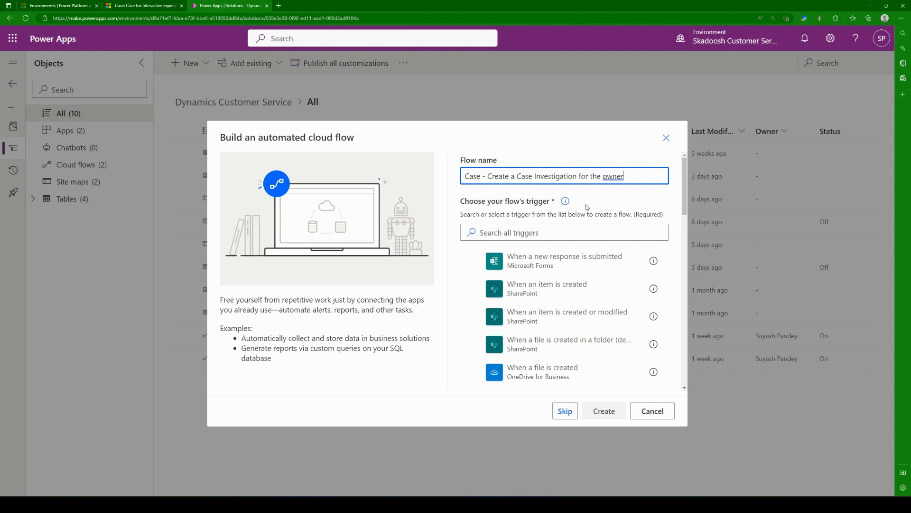
Step: Find the Microsoft Dataverse trigger "When a row is added, modified or deleted" by searching for "dataverse" and create the flow with it
left_click(573, 236)
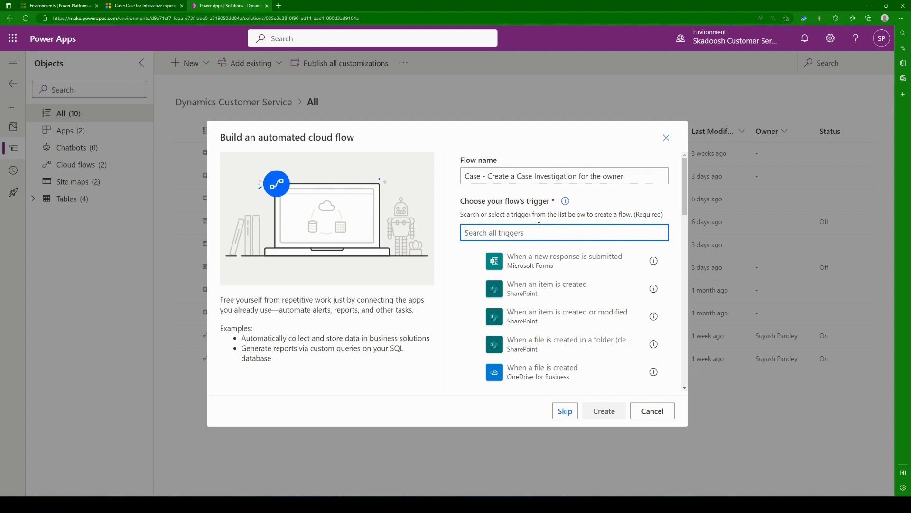
type("dataverse")
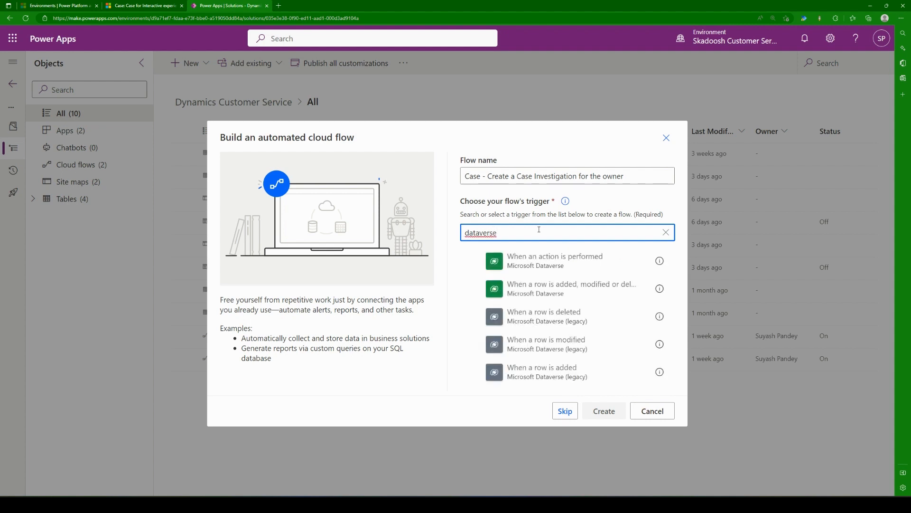
left_click(548, 293)
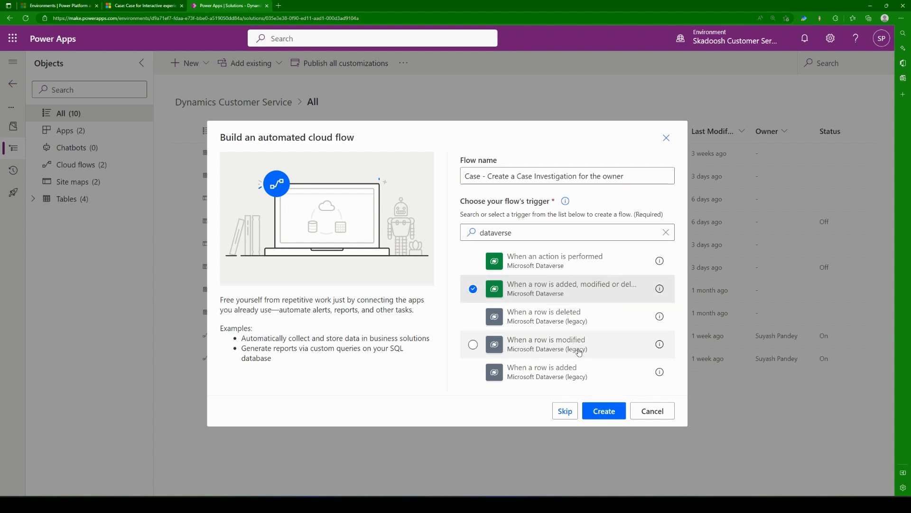
left_click(604, 411)
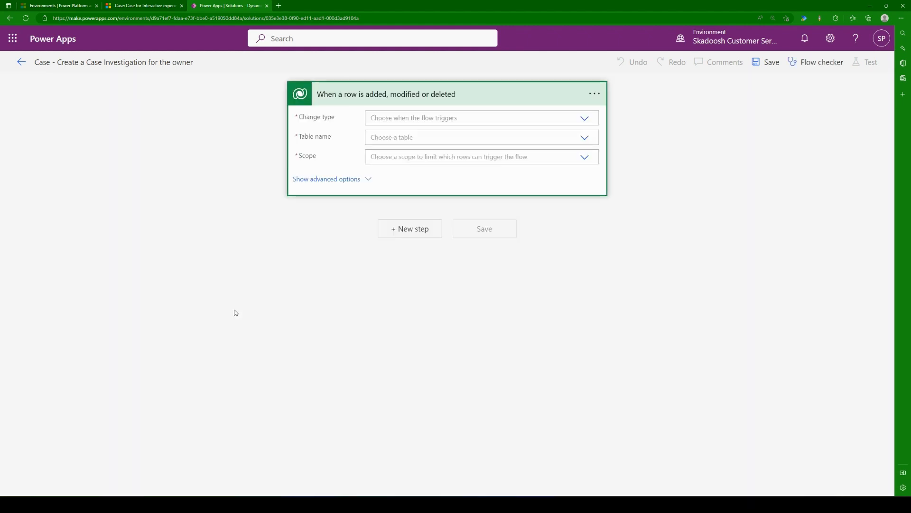
Step: Open the Change type choices of the "When a row is added, modified or deleted" trigger
left_click(457, 102)
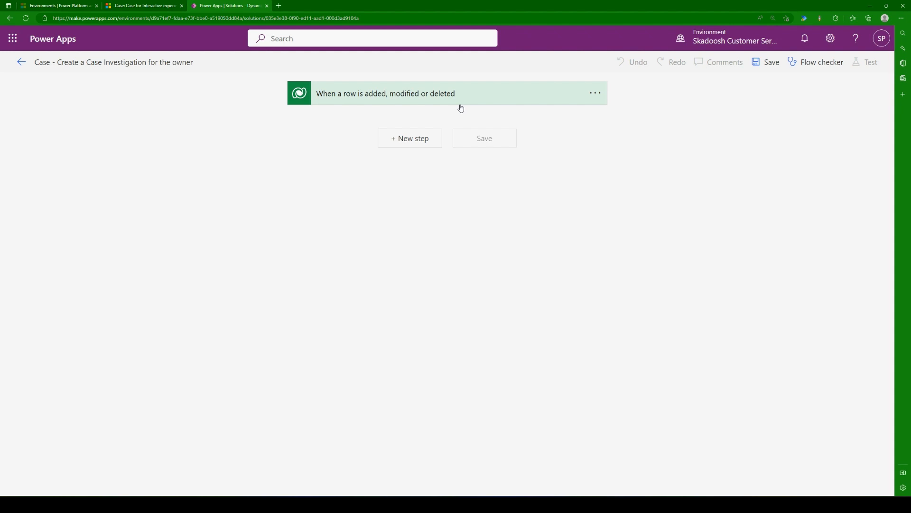
left_click(460, 105)
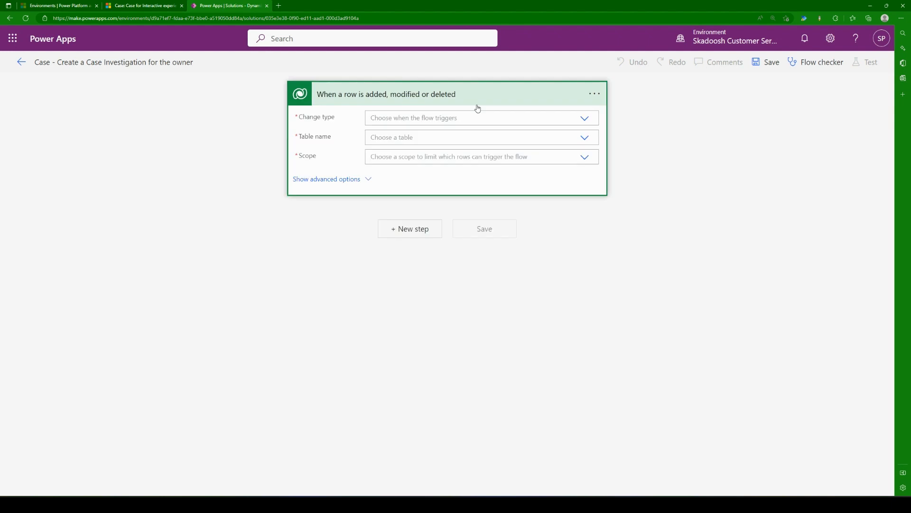
left_click(432, 118)
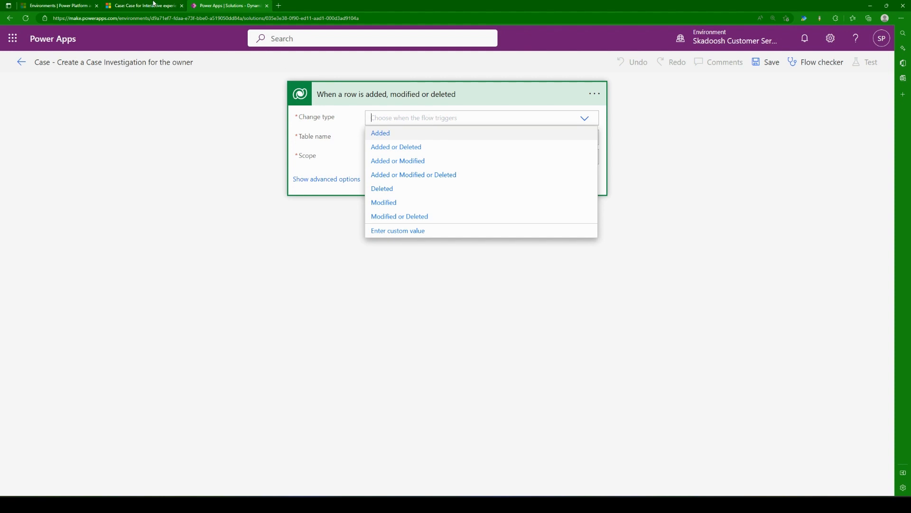
Step: Check the case's Summary fields, including the Subject, in Customer Service Hub and return to the flow in Power Apps
left_click(154, 3)
left_click(159, 173)
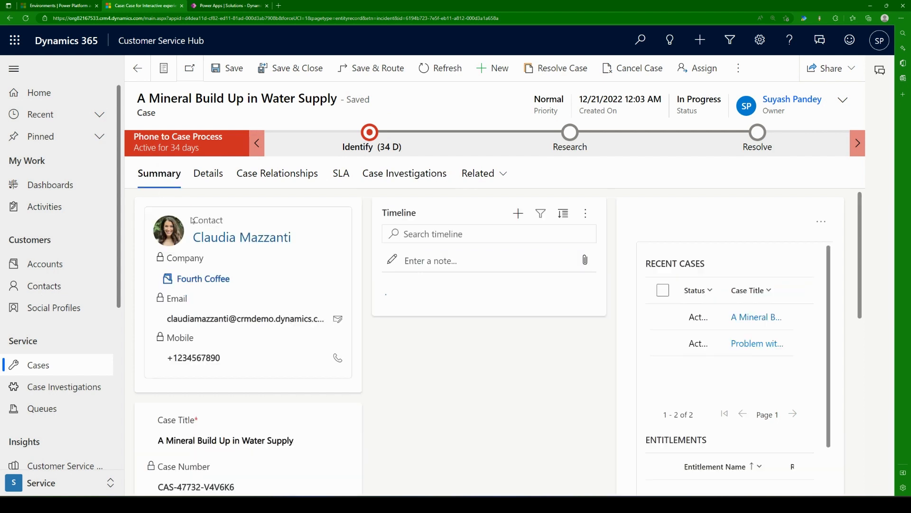
scroll(236, 385, "down", 3)
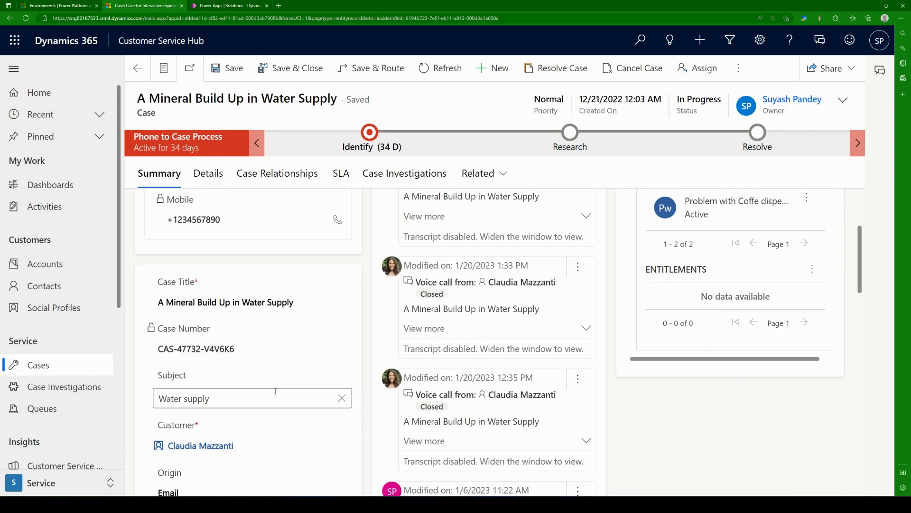
left_click(236, 397)
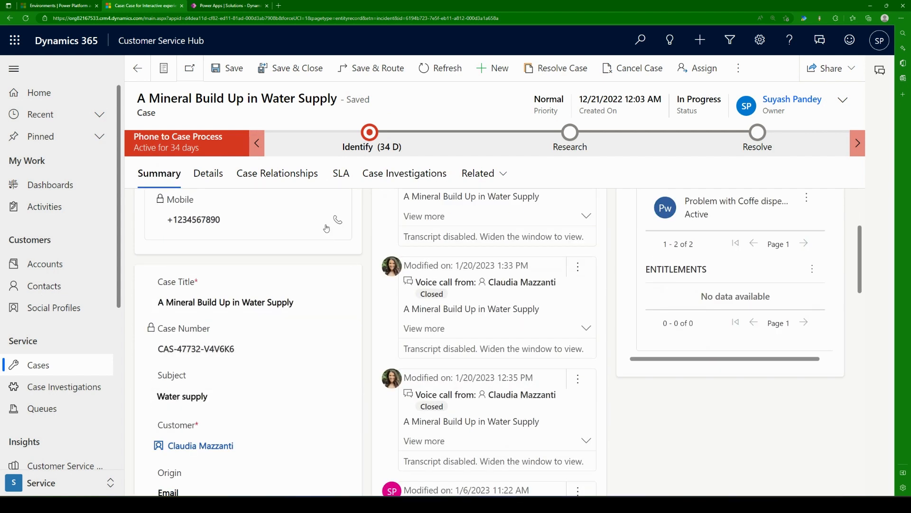
left_click(252, 5)
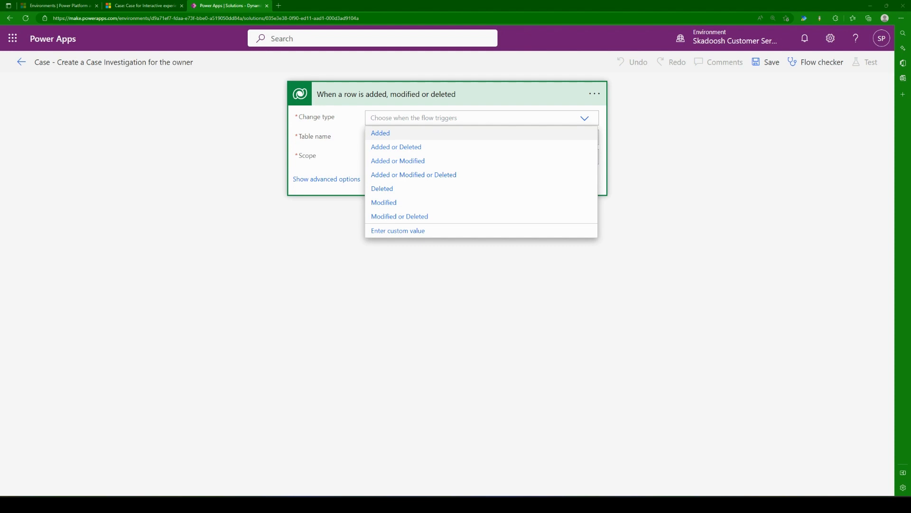
Step: Set the trigger's Change type to Added, Table name to Cases and Scope to Organization
left_click(407, 133)
left_click(419, 138)
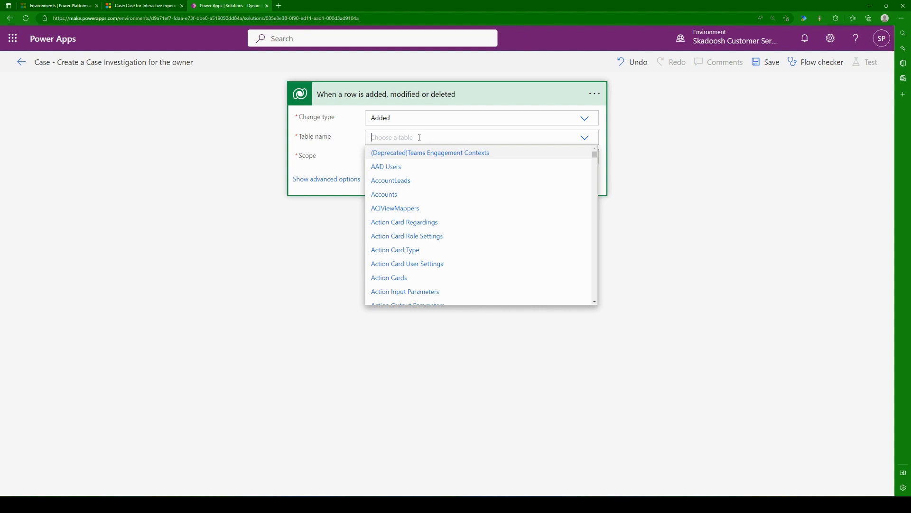
type("case")
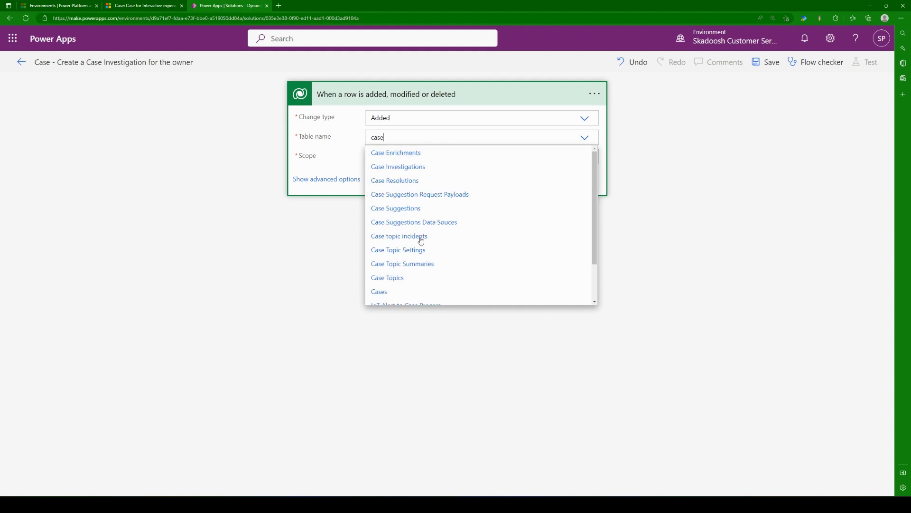
left_click(406, 293)
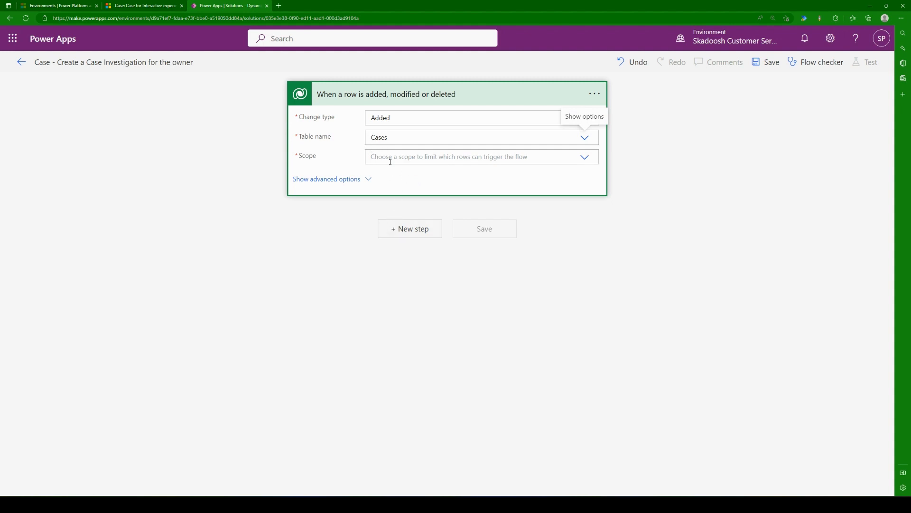
left_click(411, 159)
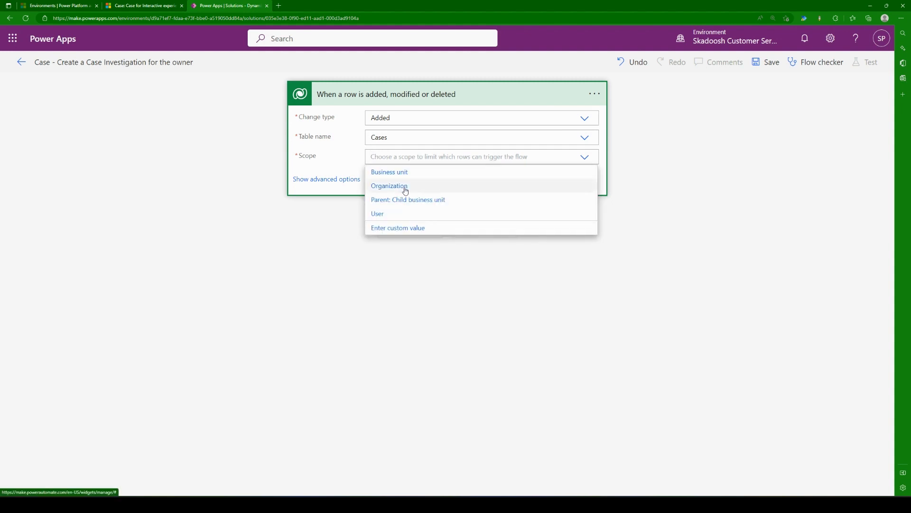
left_click(406, 186)
Step: Show the trigger's advanced options and examine Select columns, Filter rows and the Change type choices
left_click(346, 185)
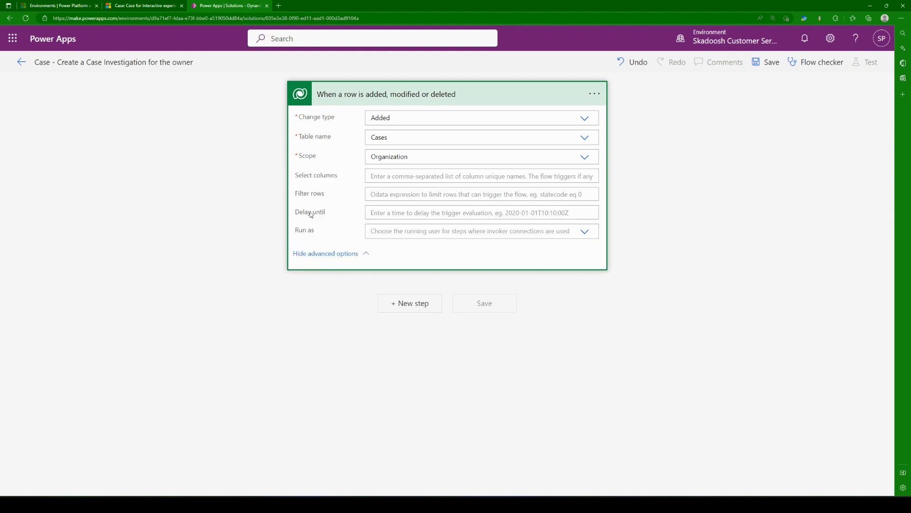
triple_click(302, 176)
triple_click(298, 196)
left_click(338, 196)
triple_click(316, 179)
double_click(325, 177)
left_click(411, 176)
left_click(430, 119)
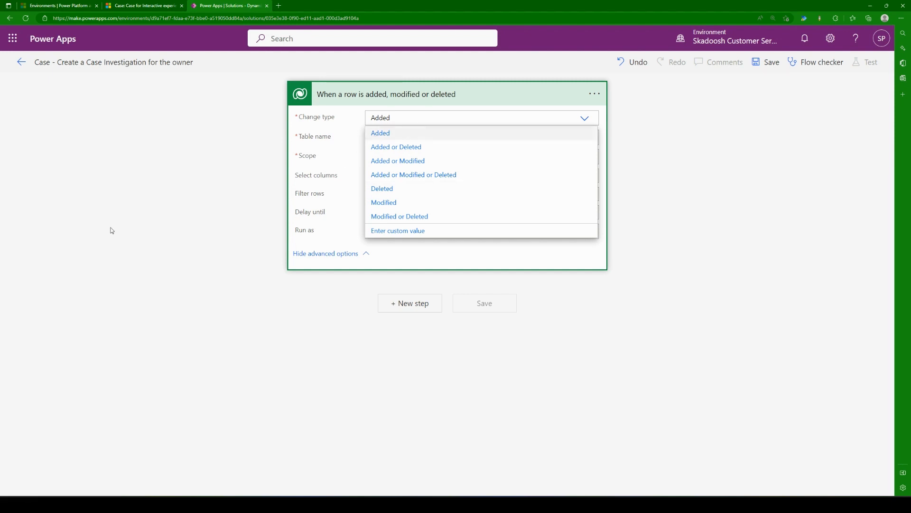
left_click(99, 246)
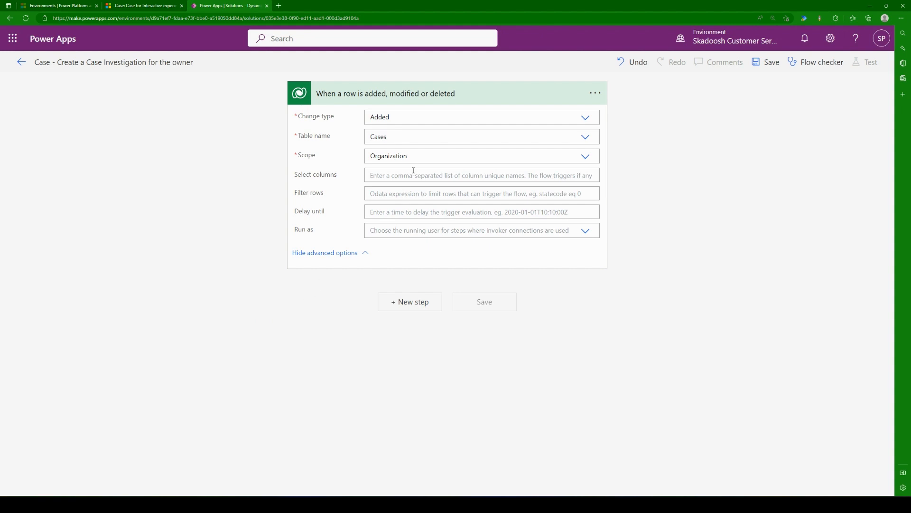
Step: Collapse the trigger and rename it "when a case is created"
left_click(445, 96)
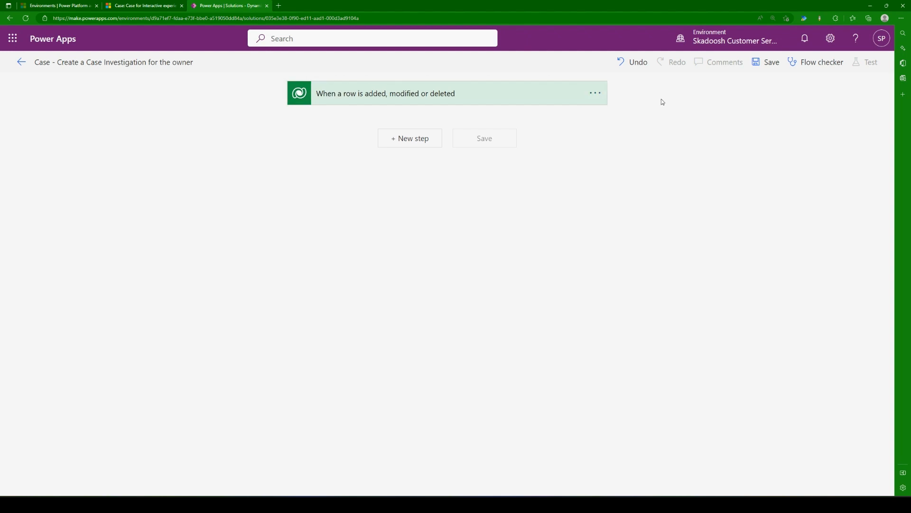
left_click(595, 94)
left_click(642, 111)
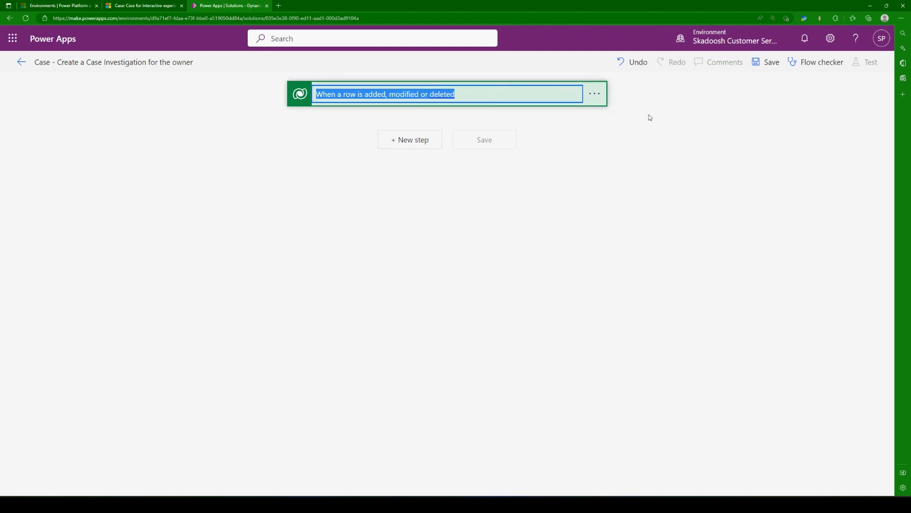
type("when a cas")
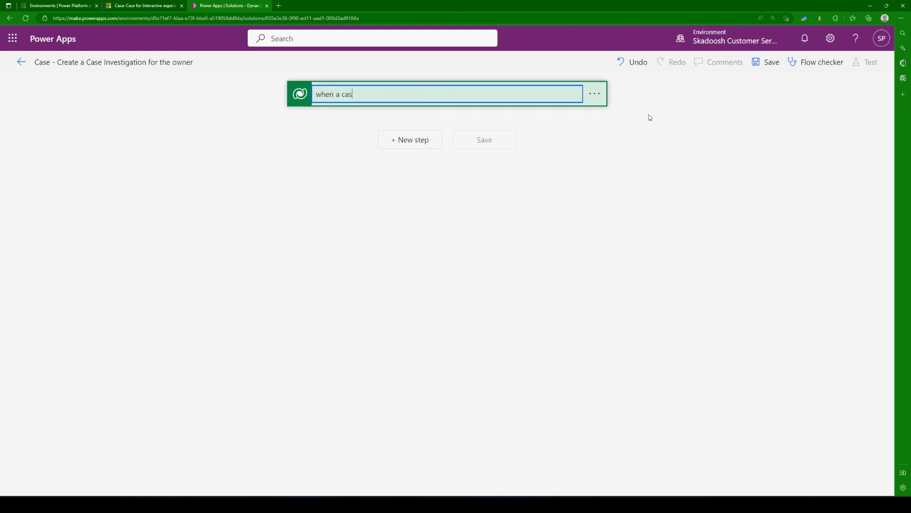
type("e is creatied")
left_click(435, 259)
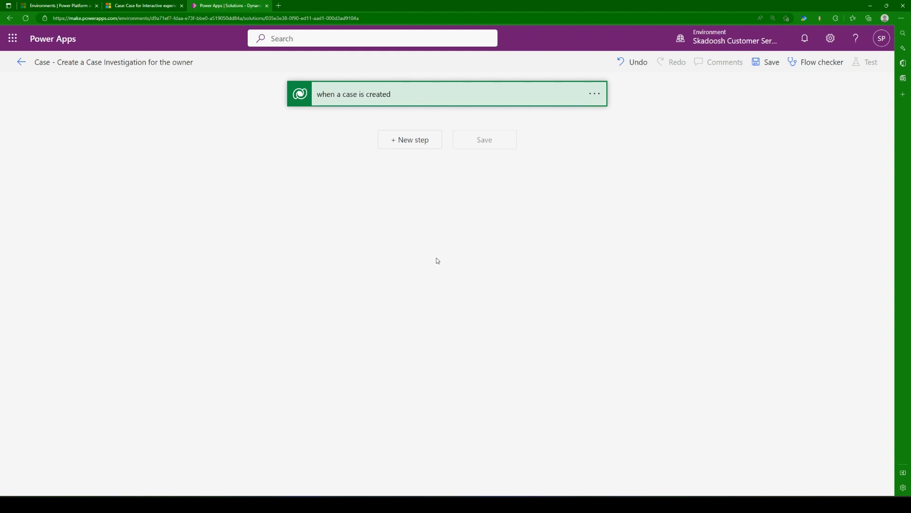
Step: Expand the renamed trigger to review its Change type and Table name settings, and collapse it again
left_click(381, 101)
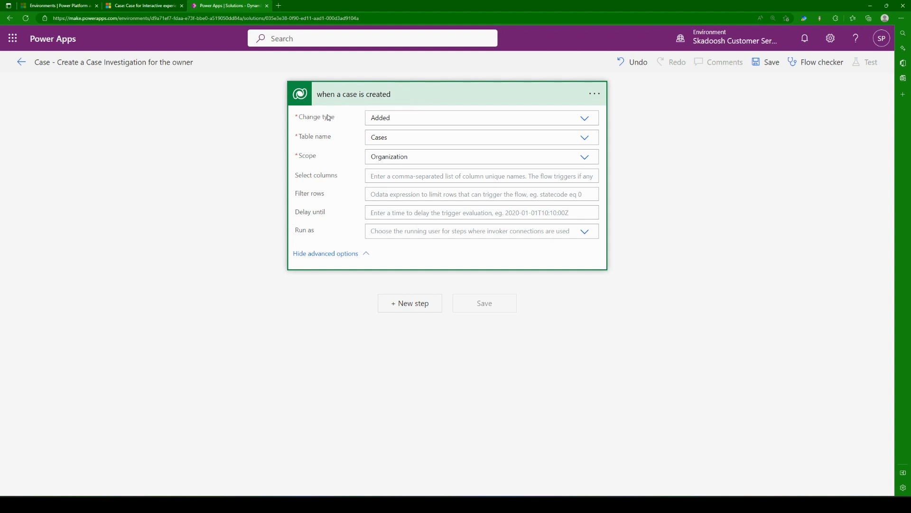
left_click_drag(298, 118, 336, 137)
left_click(309, 139)
triple_click(308, 137)
left_click(216, 249)
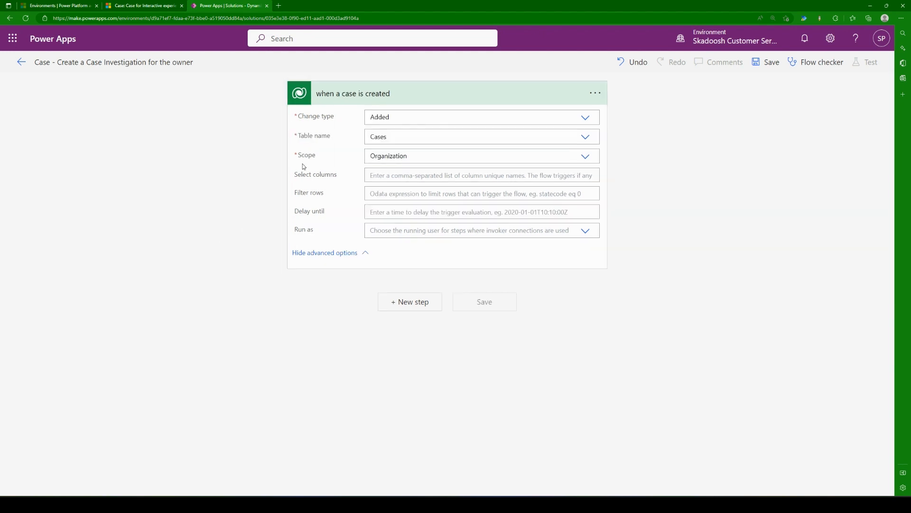
left_click(373, 94)
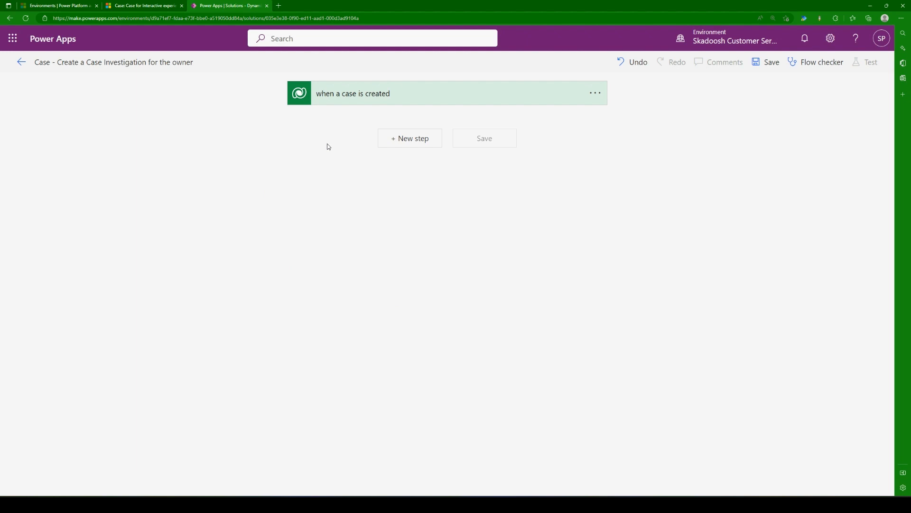
Step: Check the case's Case Investigations in Customer Service Hub and return to the flow in Power Apps
mouse_move(141, 9)
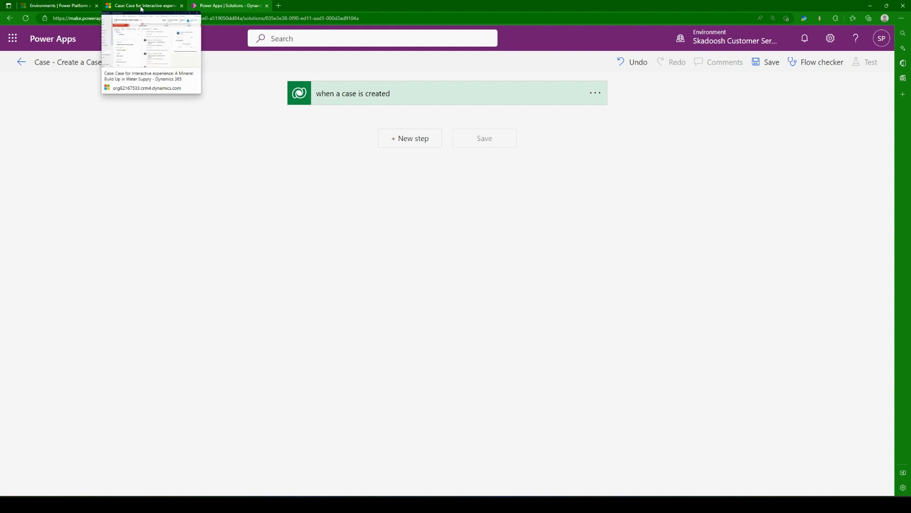
left_click(141, 6)
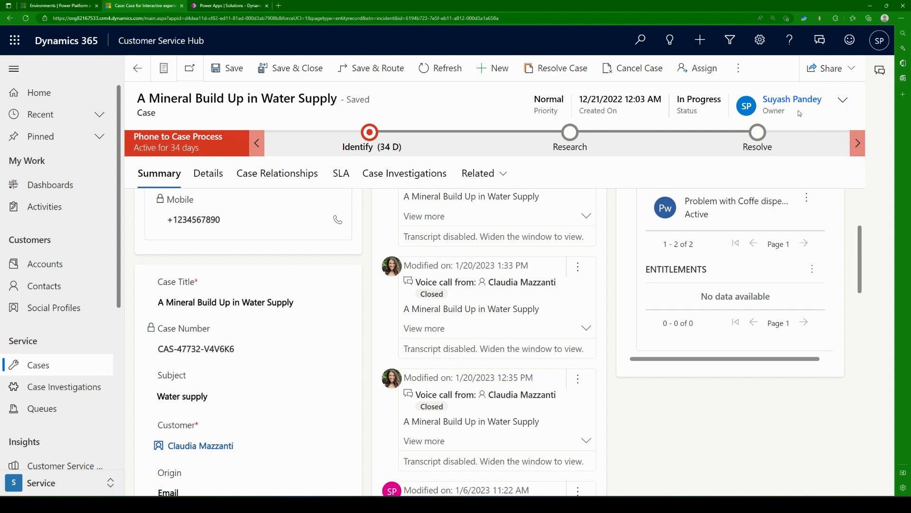
left_click(390, 176)
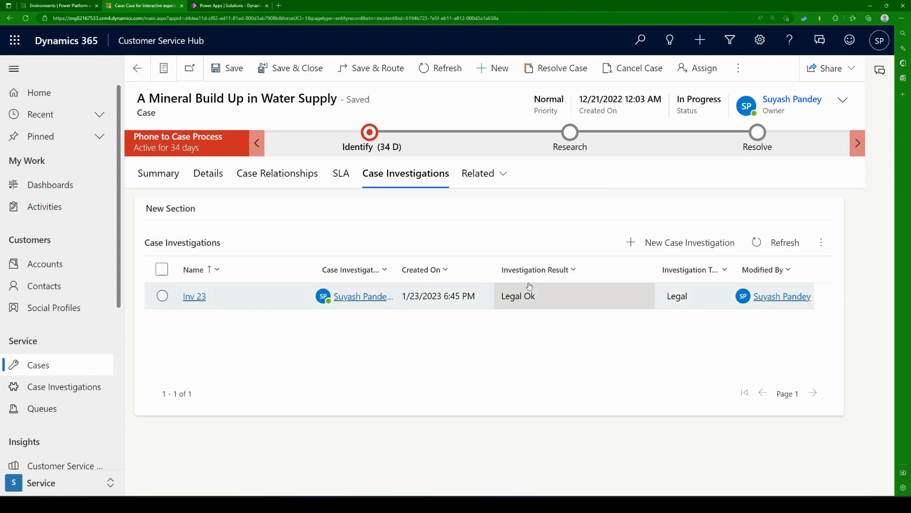
left_click(227, 6)
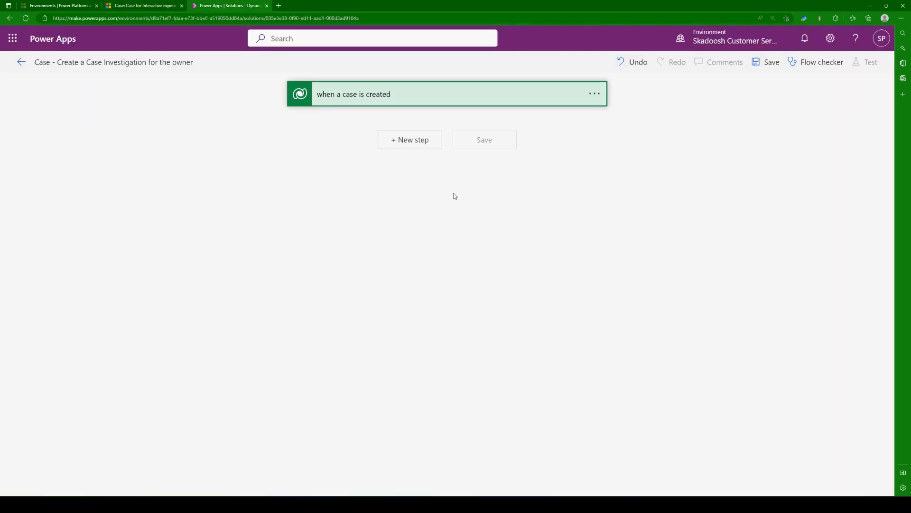
Step: Try to save the flow with only its trigger, read the error message and dismiss it
left_click(410, 140)
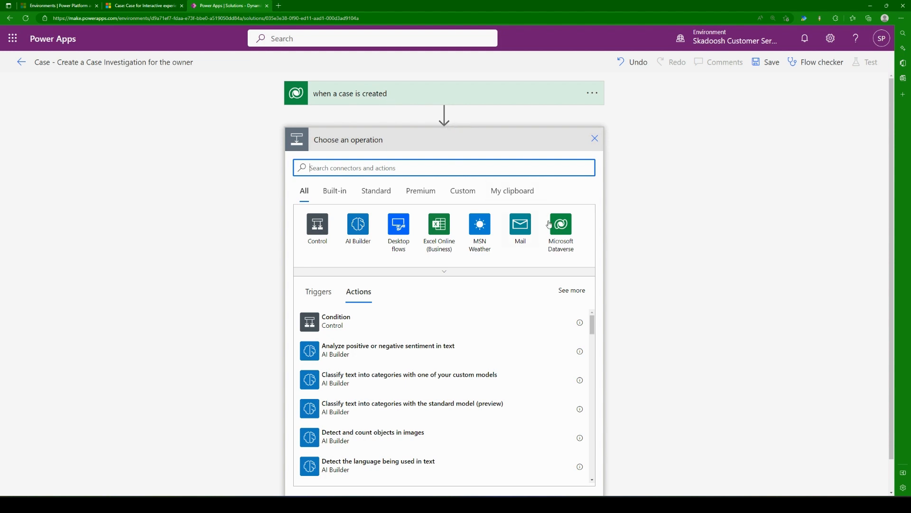
left_click(595, 138)
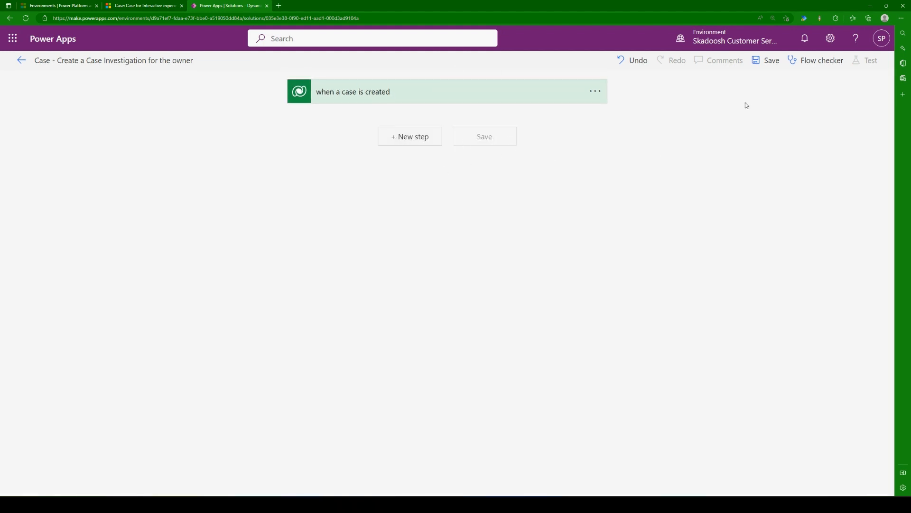
left_click(767, 61)
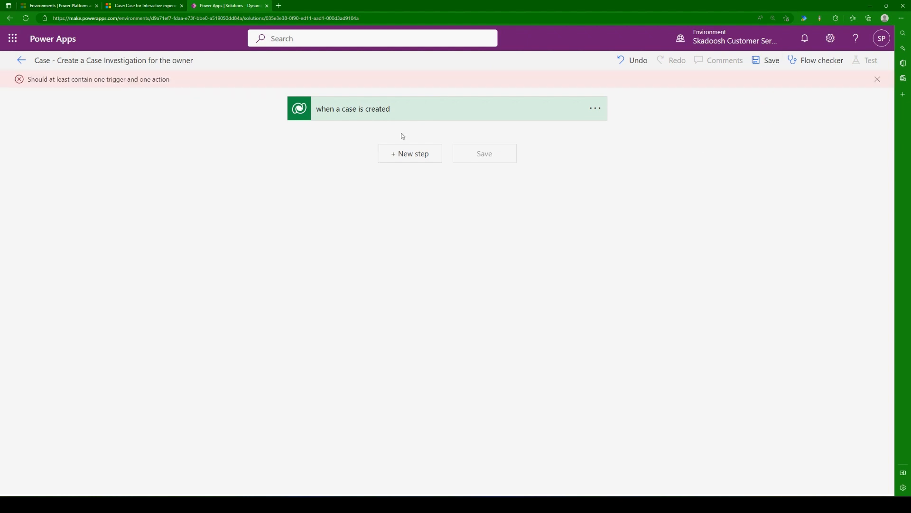
triple_click(133, 80)
left_click(112, 117)
triple_click(109, 78)
left_click(124, 103)
left_click(877, 79)
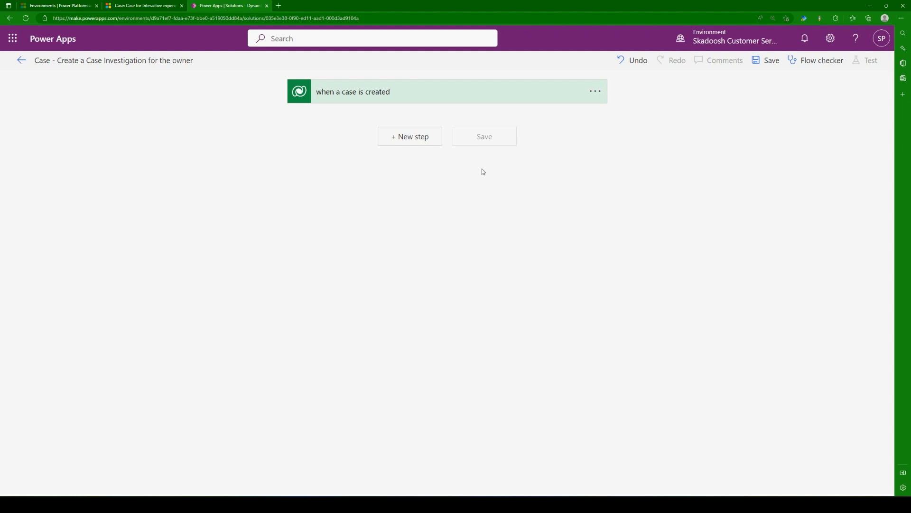
Step: Add the Microsoft Dataverse action "Add a new row" after the trigger
left_click(397, 142)
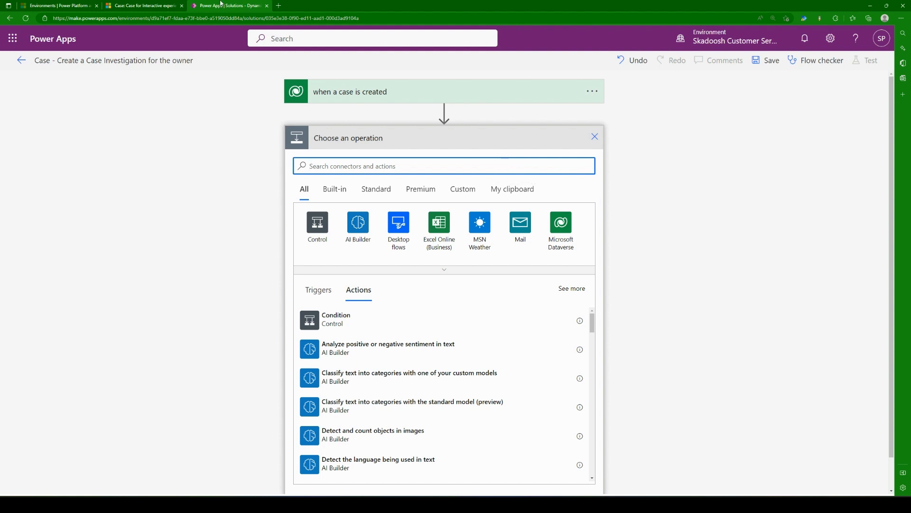
left_click(158, 5)
left_click(232, 5)
left_click(571, 230)
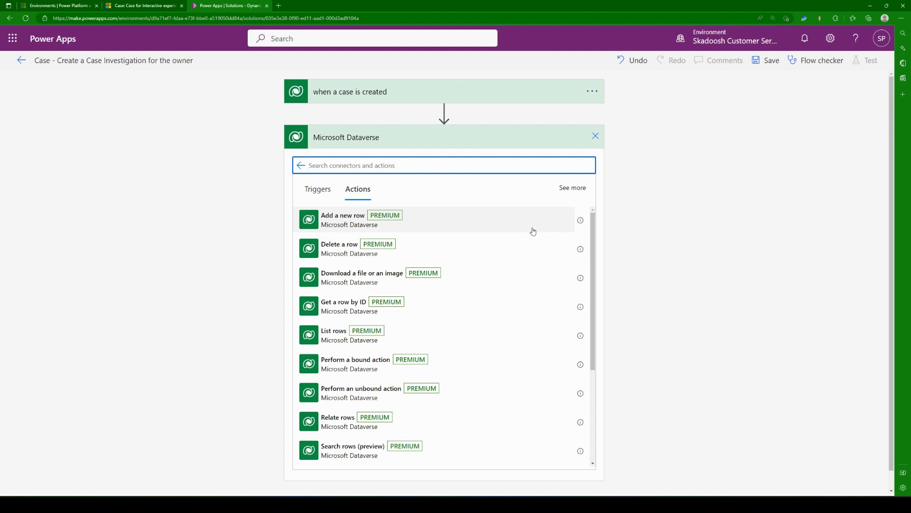
left_click(433, 226)
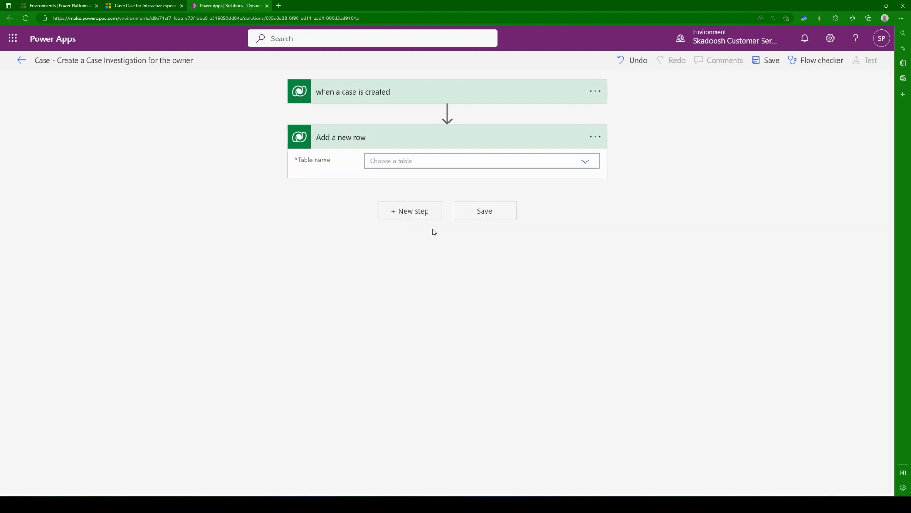
Step: Set the "Add a new row" action's Table name to Case Investigations and try to save the flow
left_click(417, 162)
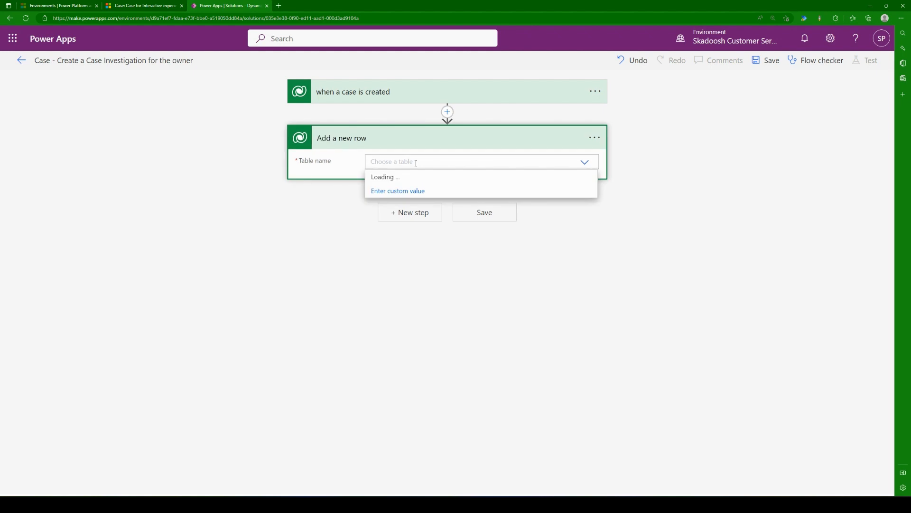
type("case inves")
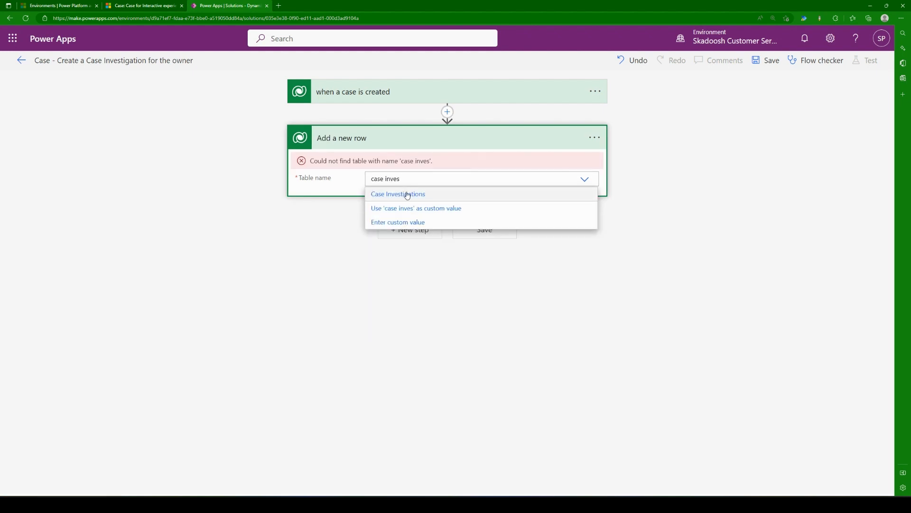
left_click(403, 194)
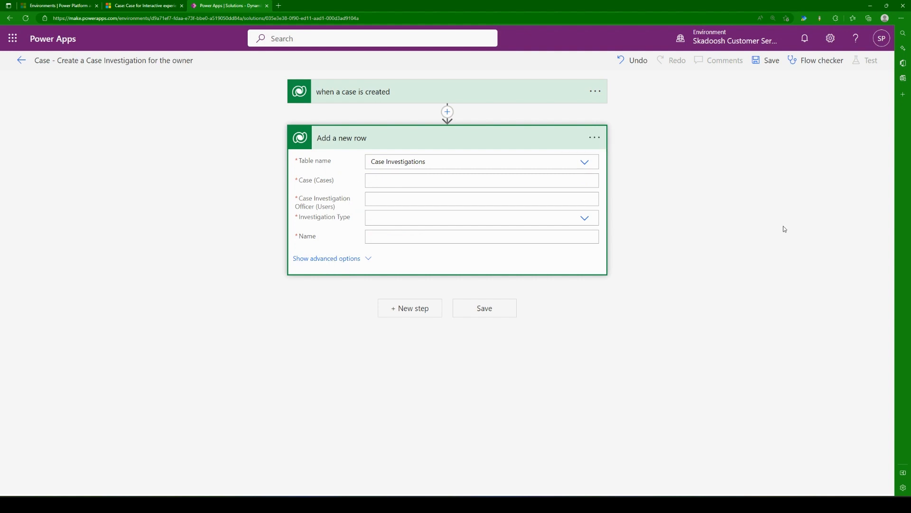
left_click(766, 60)
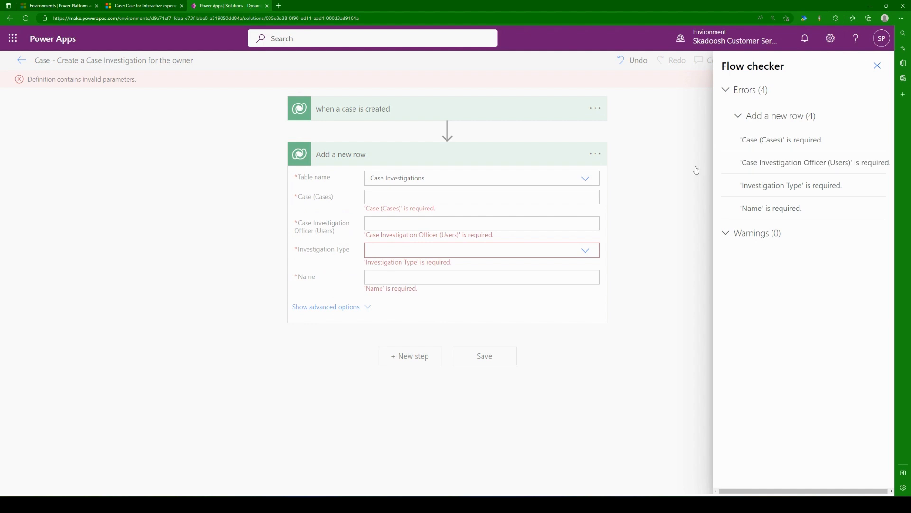
left_click(884, 65)
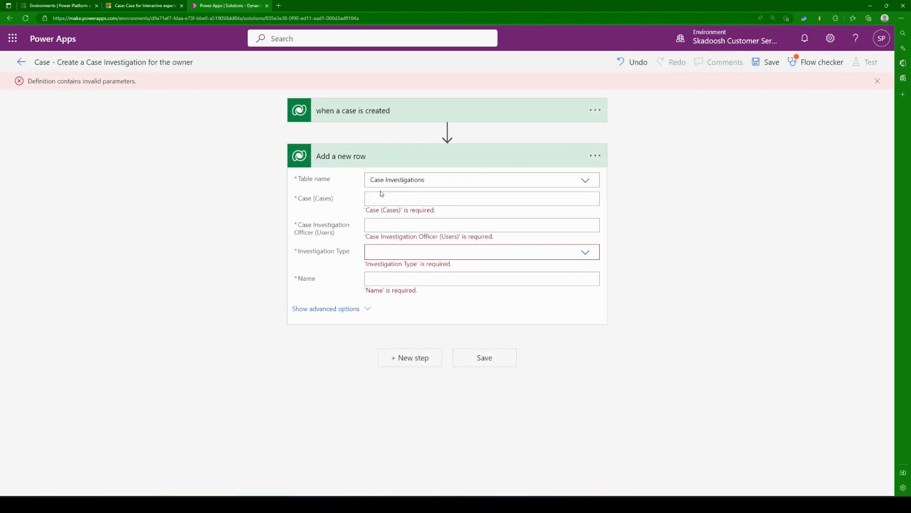
Step: Show the advanced options of the "Add a new row" action and set Investigation Type to General
left_click(392, 199)
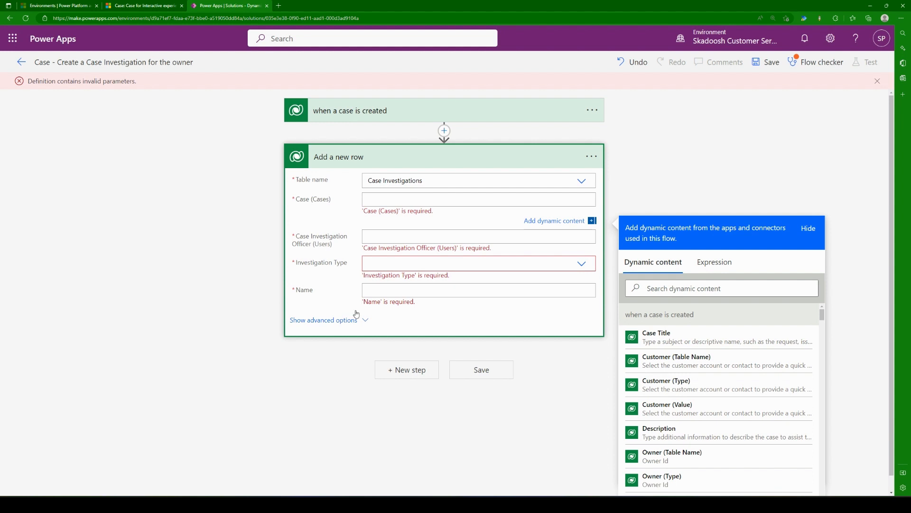
left_click(360, 326)
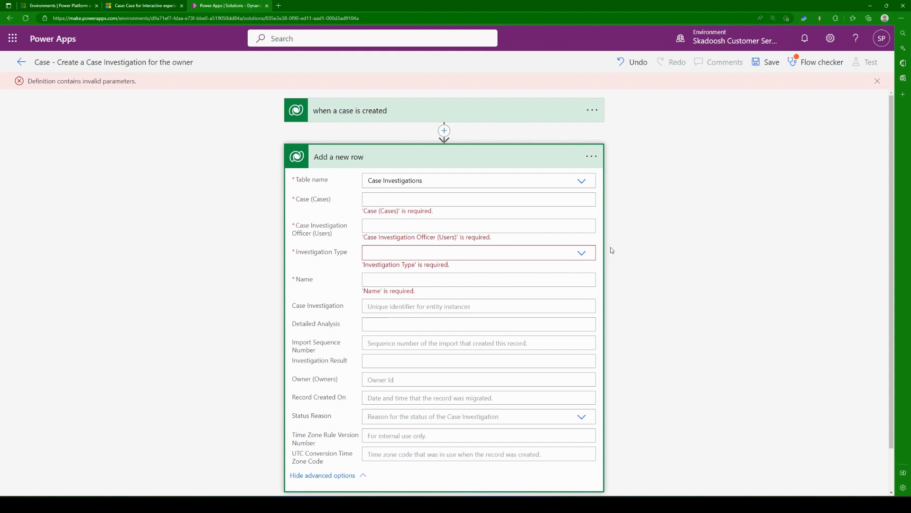
left_click(582, 254)
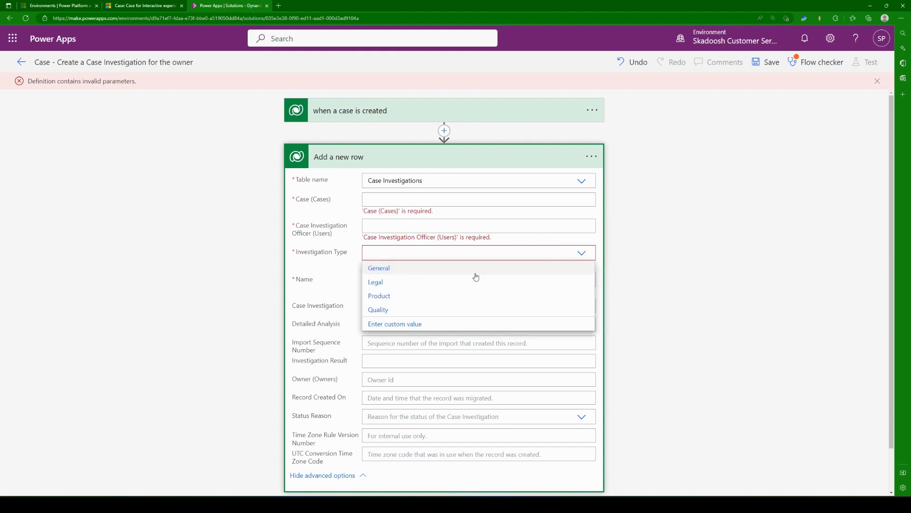
left_click(475, 270)
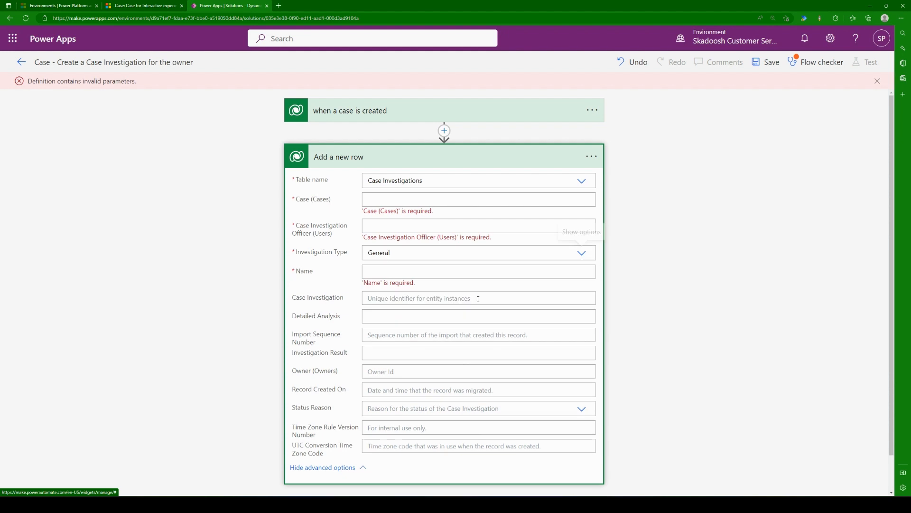
Step: Insert the Case Title dynamic content followed by a hyphen in the Name field of the "Add a new row" action
left_click(205, 319)
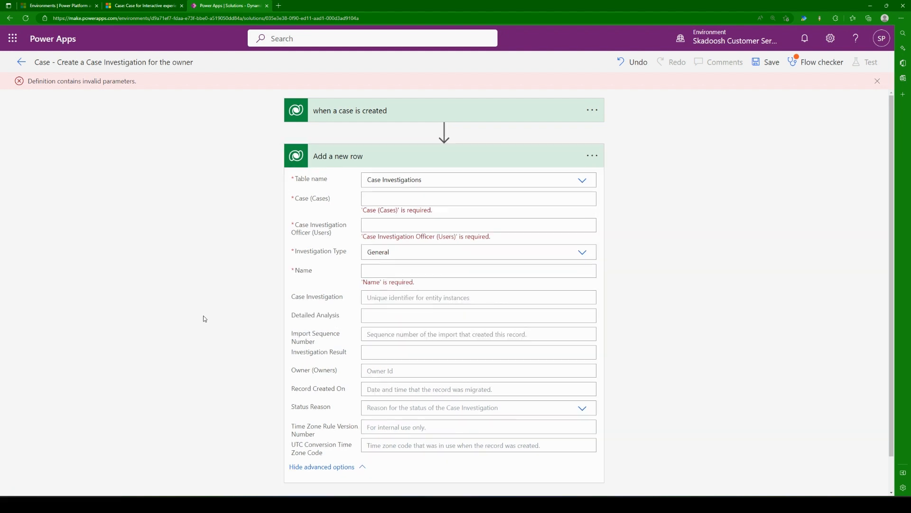
left_click(401, 273)
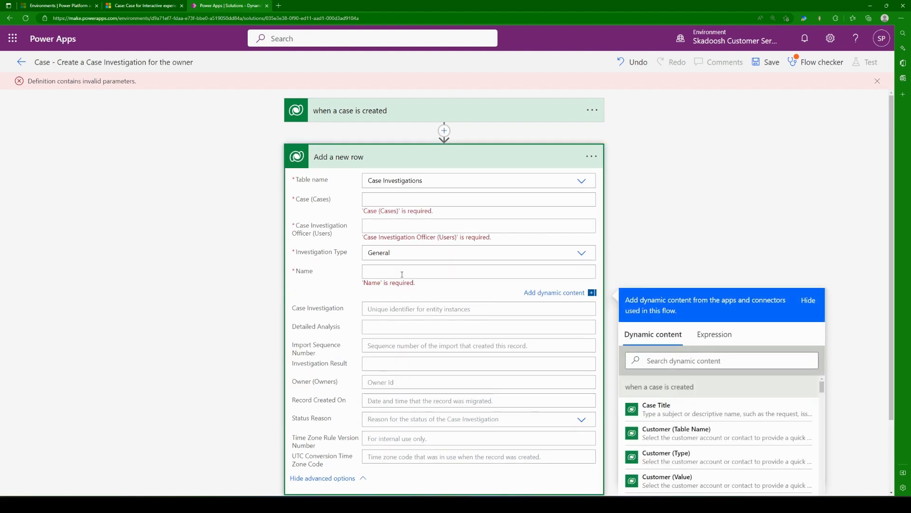
scroll(664, 216, "down", 1)
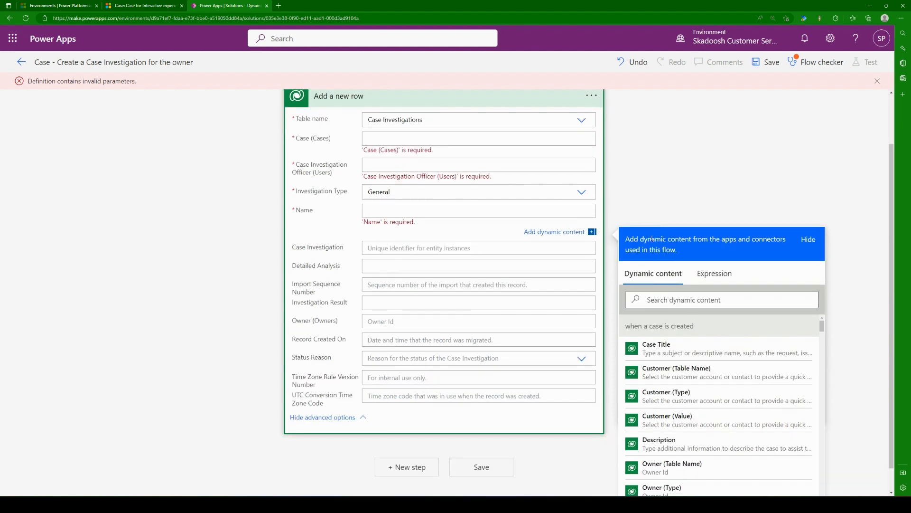
left_click(694, 304)
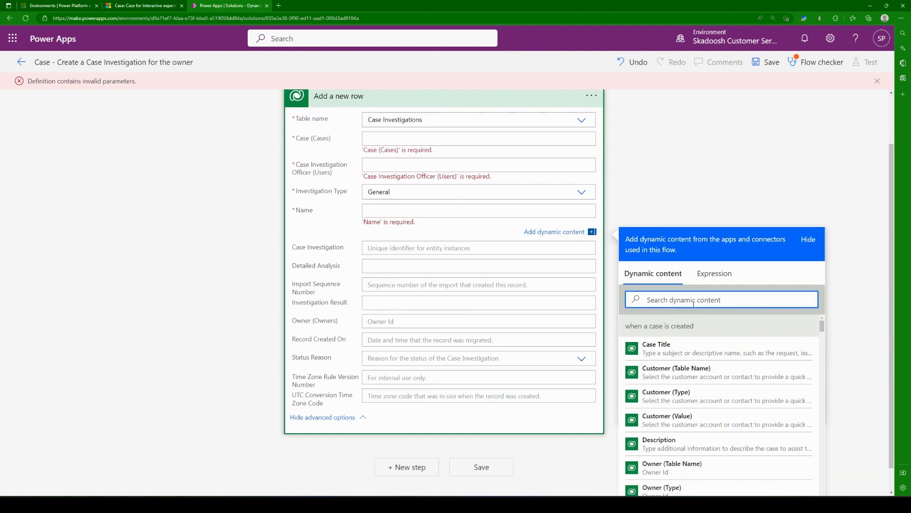
type("Title")
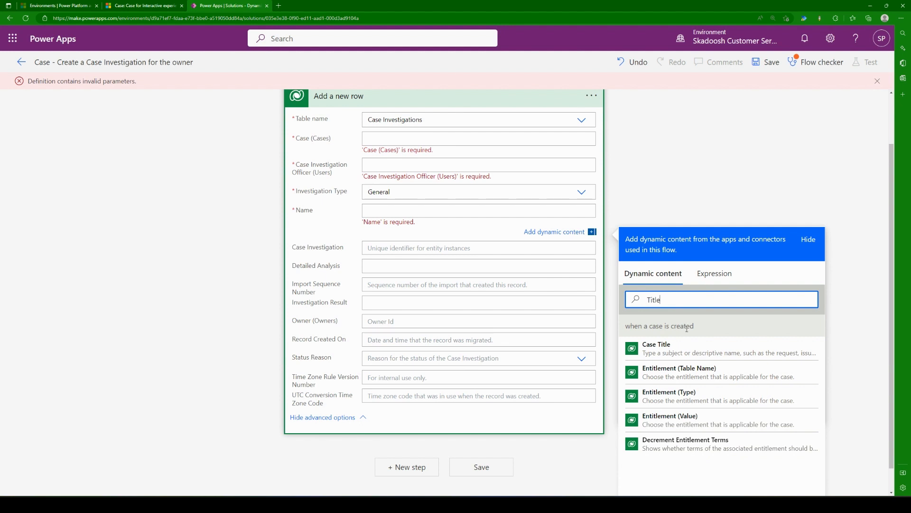
left_click(674, 348)
type("-")
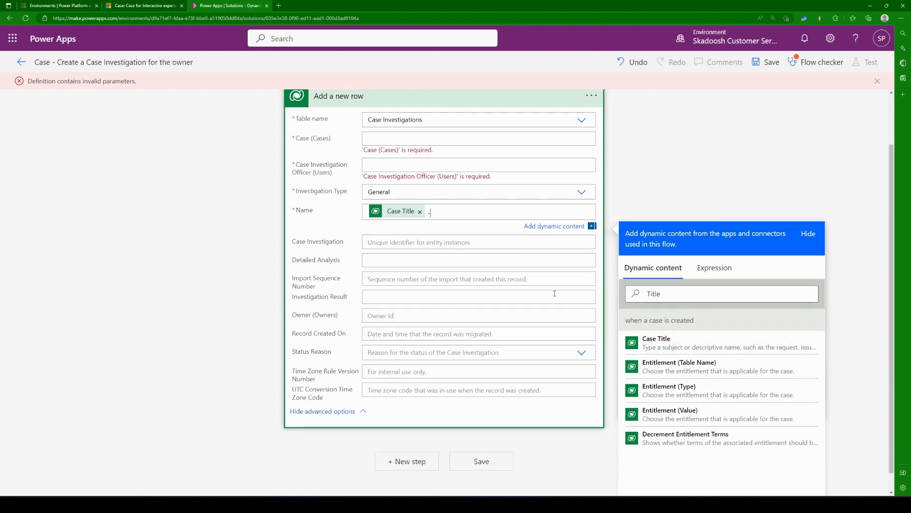
Step: Search the dynamic content for owner, clear the search and complete the Name value with the plain text "Owner"
double_click(672, 294)
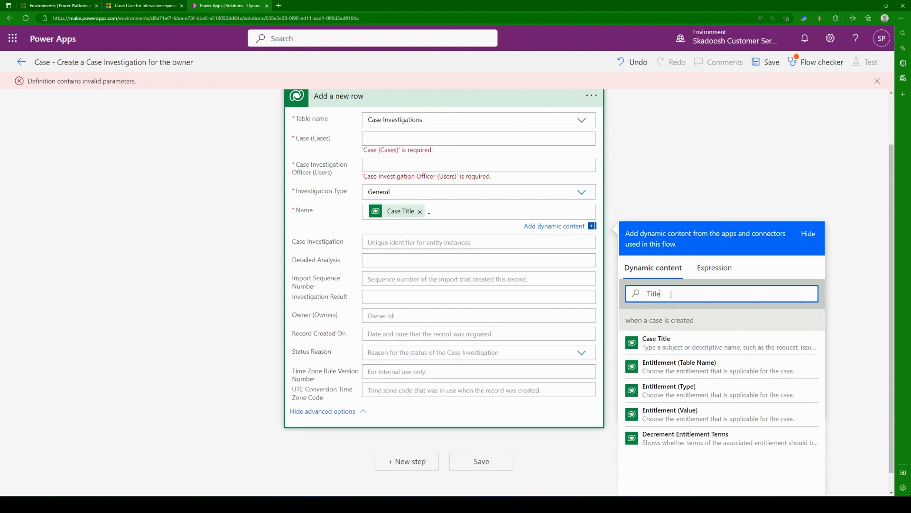
type("owner")
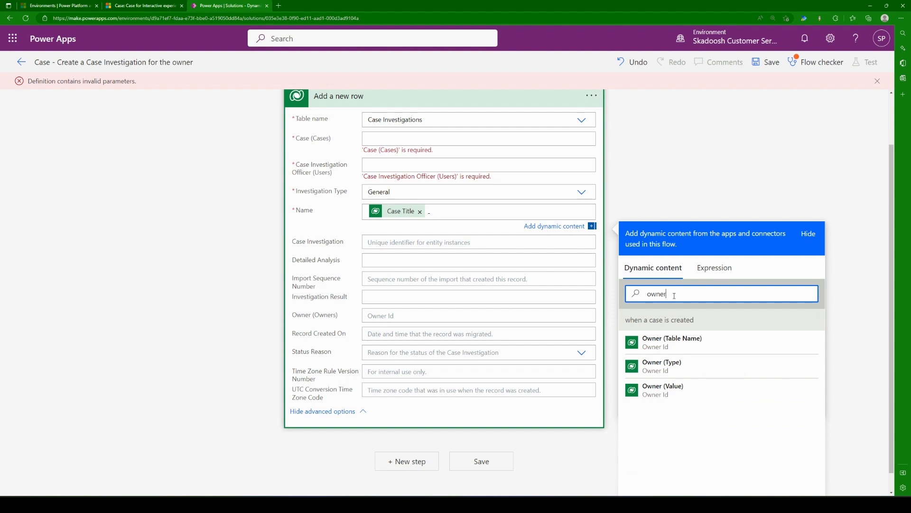
double_click(674, 298)
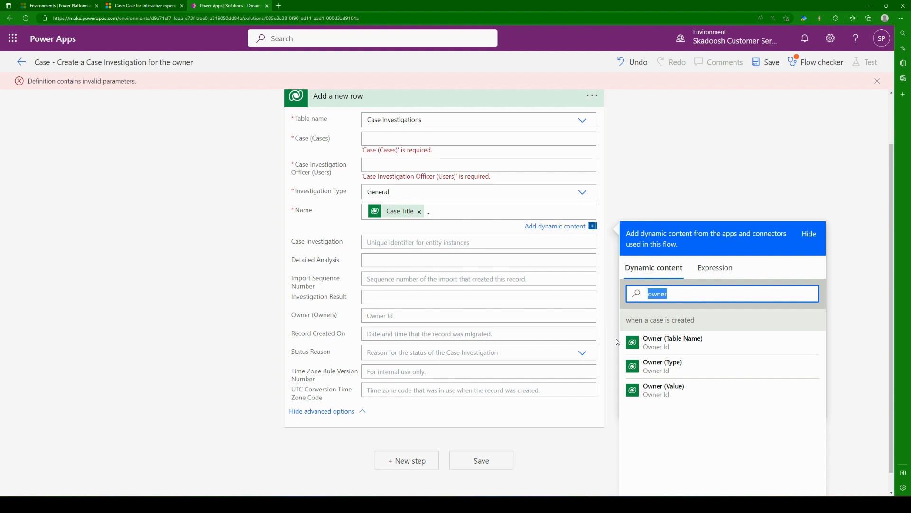
key("BackSpace")
left_click(489, 212)
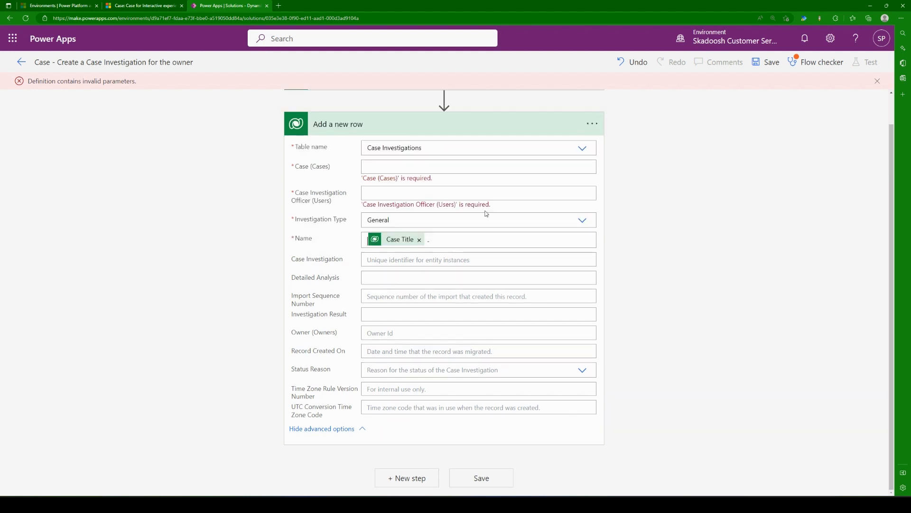
type("Owner")
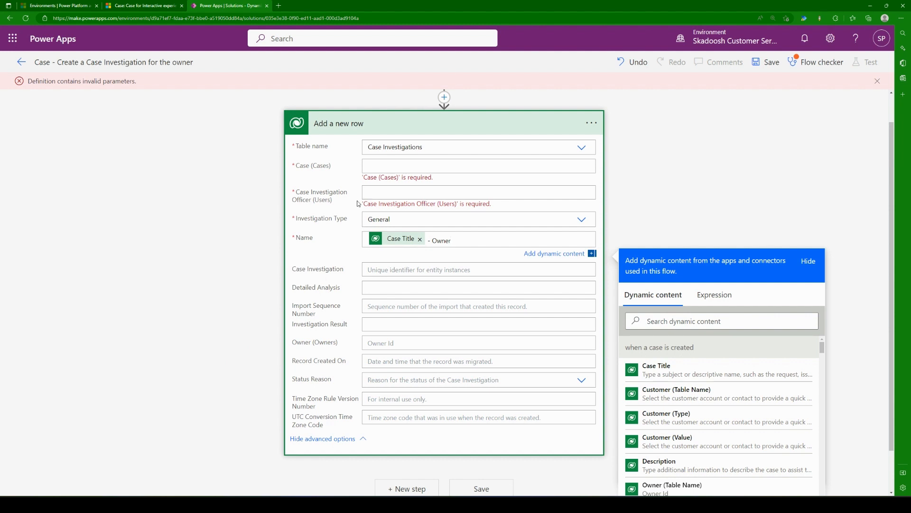
Step: Set Case Investigation Officer (Users) to the Owner (Value) dynamic content from the trigger
left_click(385, 188)
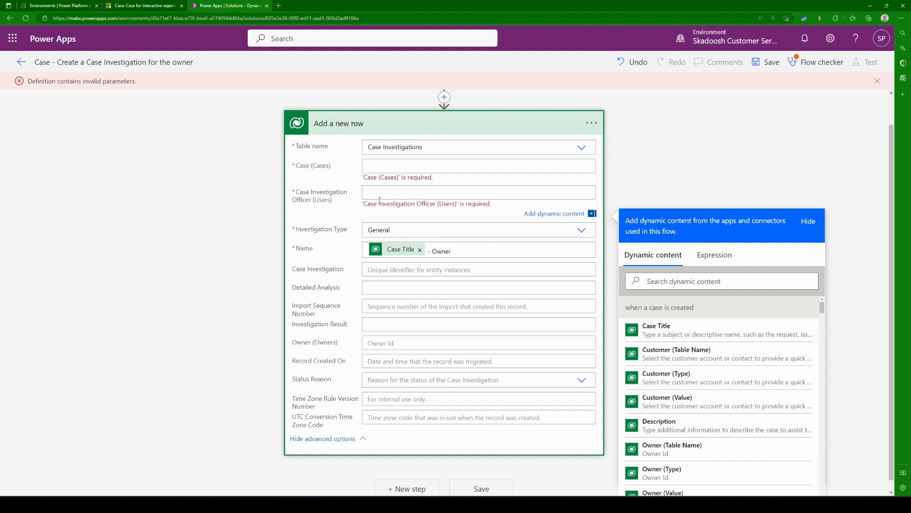
left_click(672, 285)
type("owner")
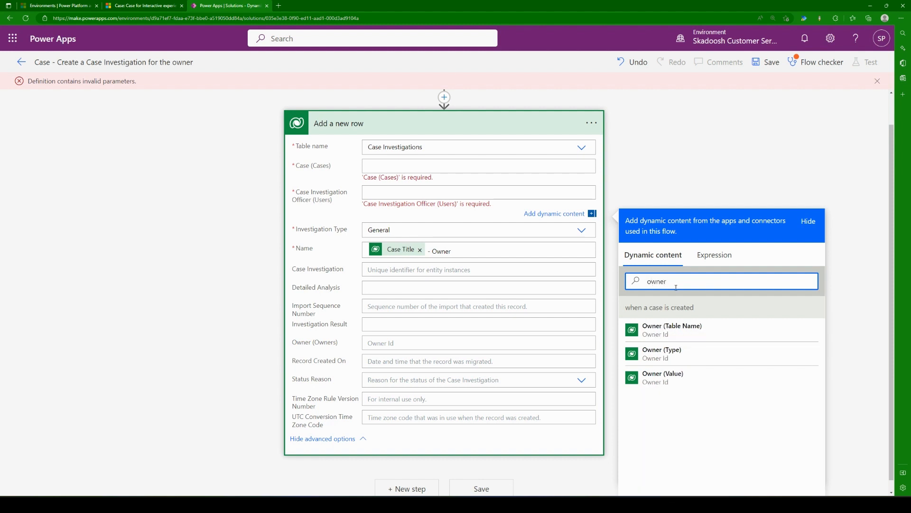
left_click(663, 378)
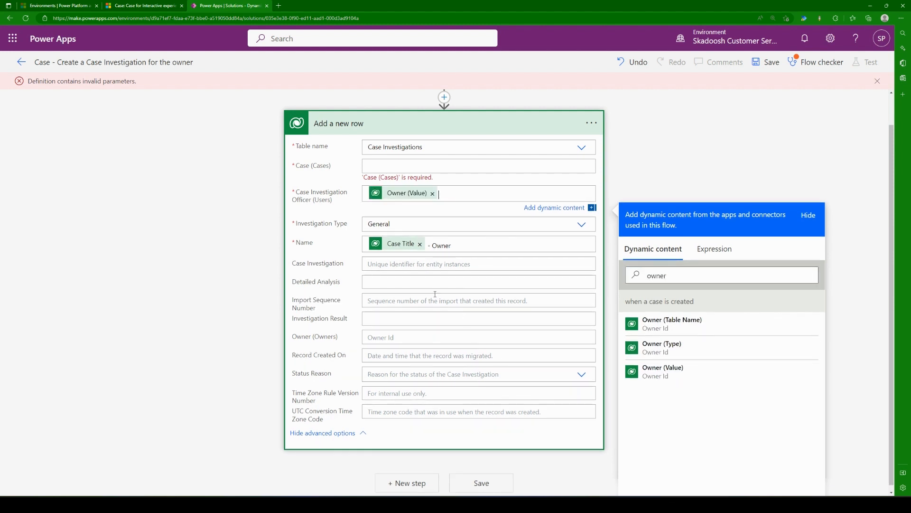
Step: Check the example case in Customer Service Hub and set Case (Cases) to the trigger's Case unique identifier
left_click(407, 165)
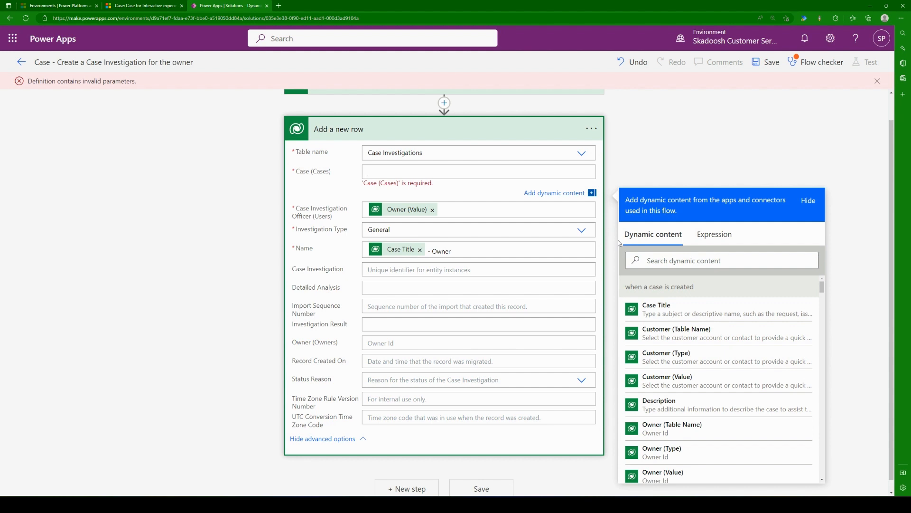
left_click(159, 6)
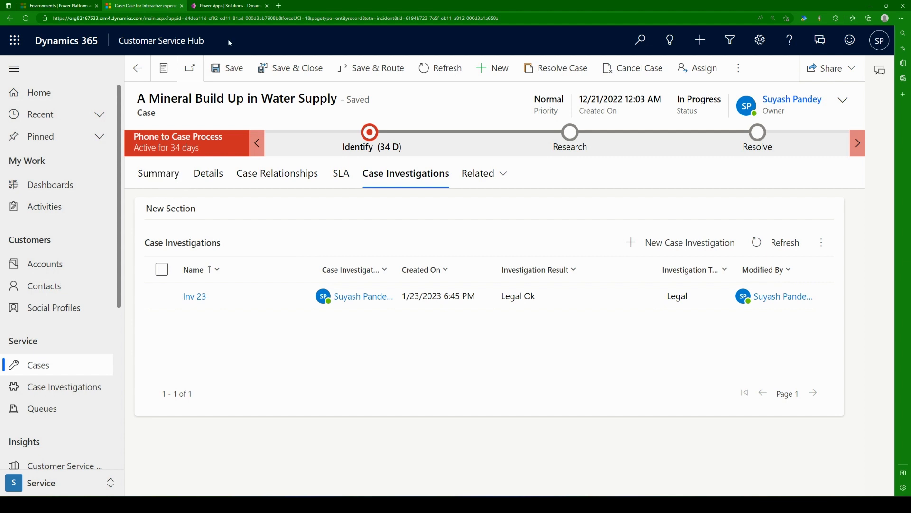
left_click(242, 6)
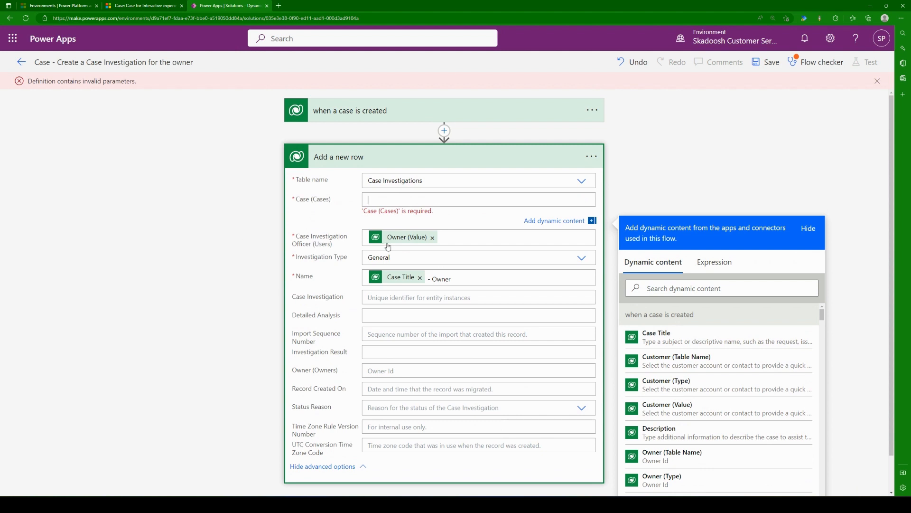
left_click(394, 200)
left_click(734, 290)
type("case")
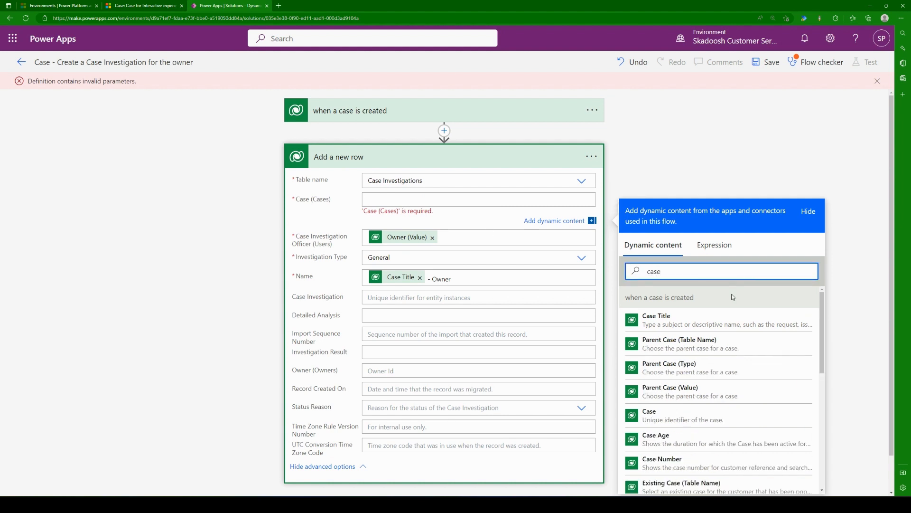
left_click(679, 416)
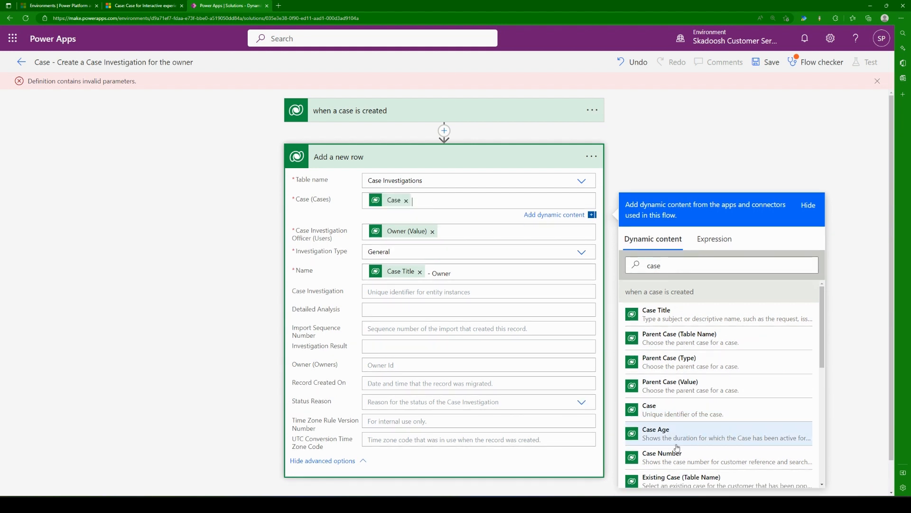
Step: Clear the Case (Cases), Case Investigation Officer (Users) and Name values of the "Add a new row" action
left_click(663, 155)
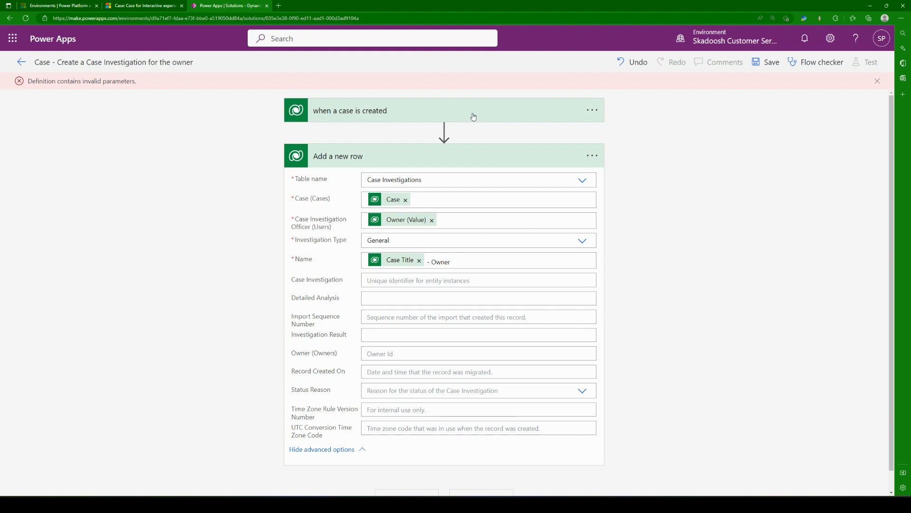
left_click(521, 208)
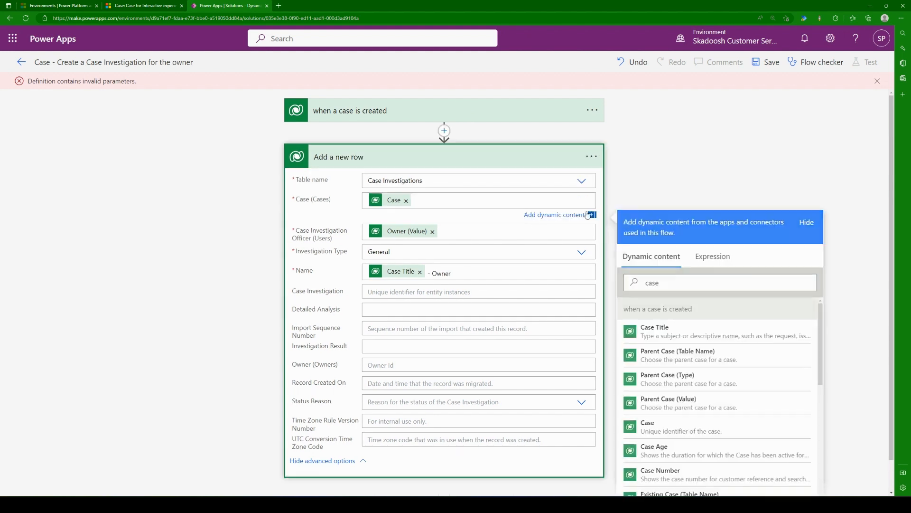
double_click(412, 204)
left_click(406, 200)
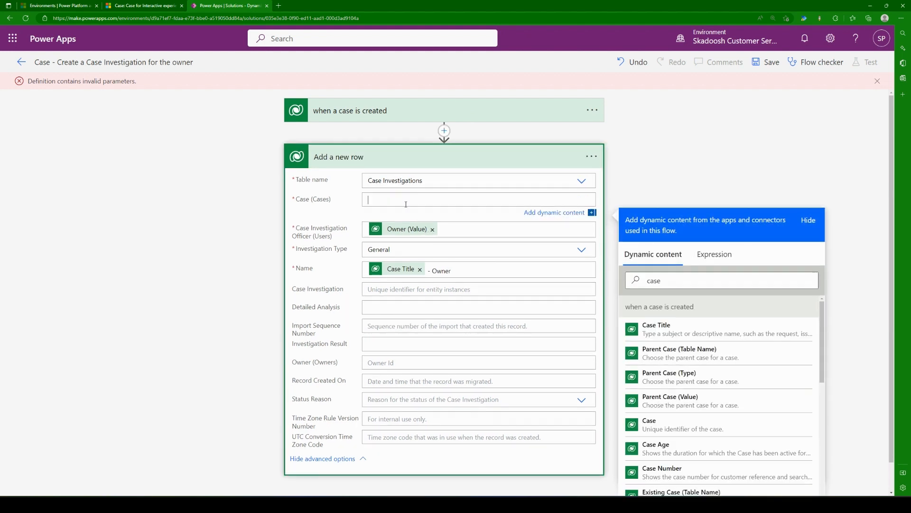
left_click(434, 239)
left_click(420, 280)
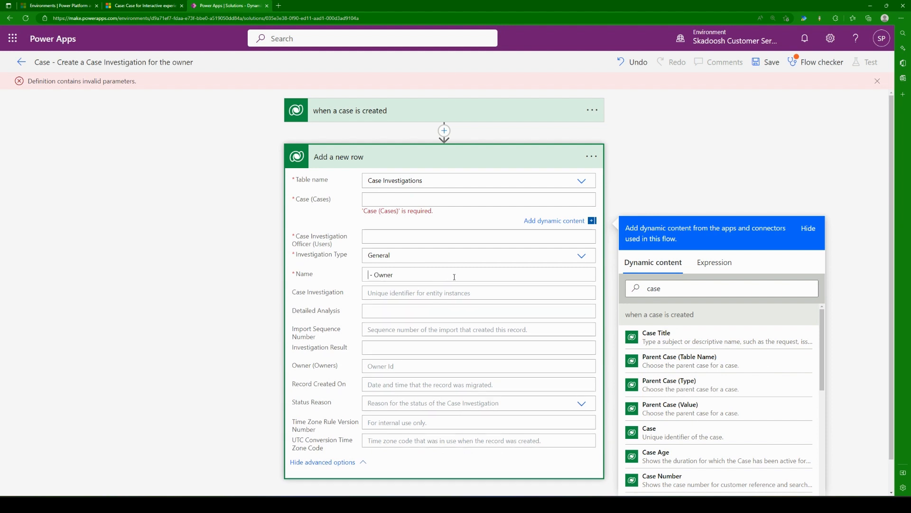
left_click_drag(404, 278, 249, 275)
key("BackSpace")
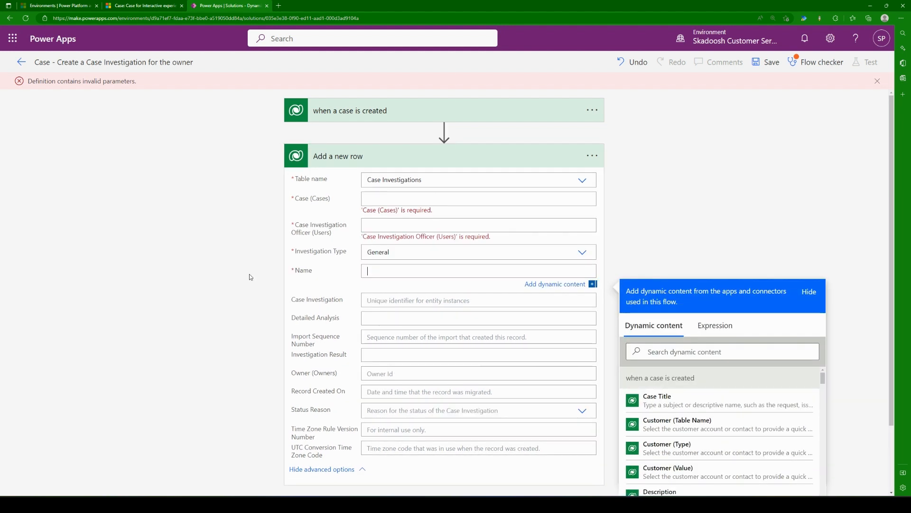
left_click(187, 304)
Step: Review the empty Name field and the settings of the "when a case is created" trigger, and collapse the trigger
left_click(425, 267)
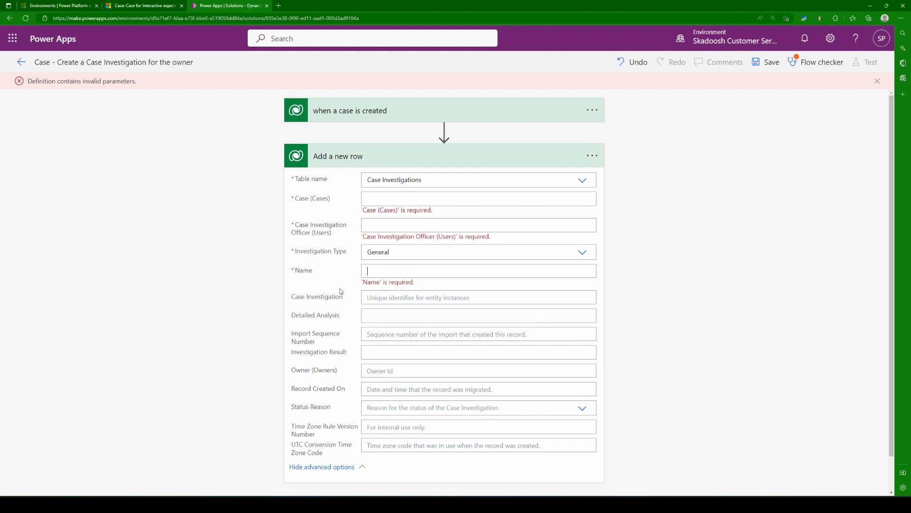
left_click(319, 269)
left_click(392, 275)
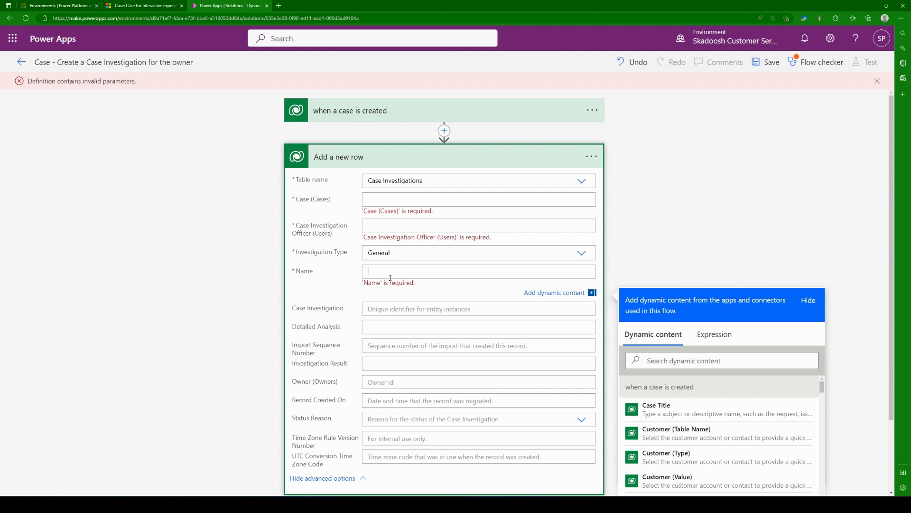
left_click(454, 108)
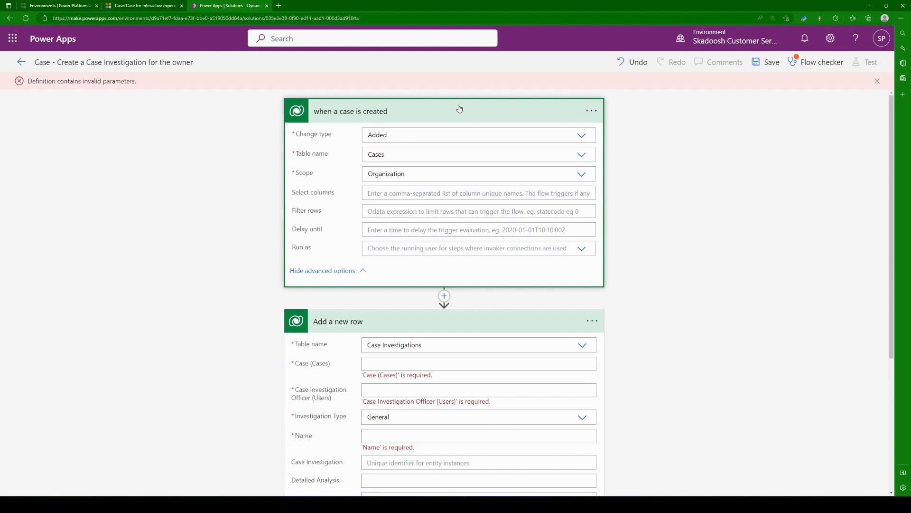
left_click(460, 109)
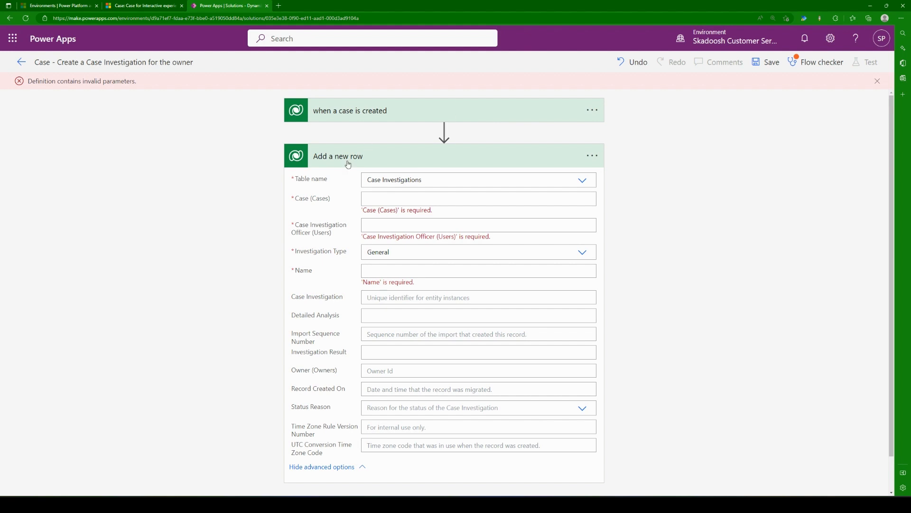
Step: Examine the trigger's dynamic content available for the Case (Cases) field of the "Add a new row" action
left_click(375, 200)
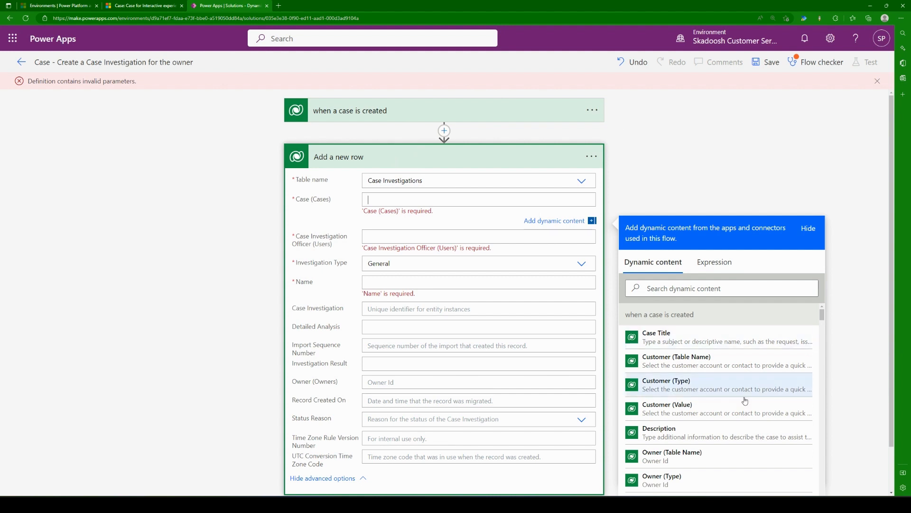
scroll(861, 298, "down", 1)
scroll(769, 333, "down", 5)
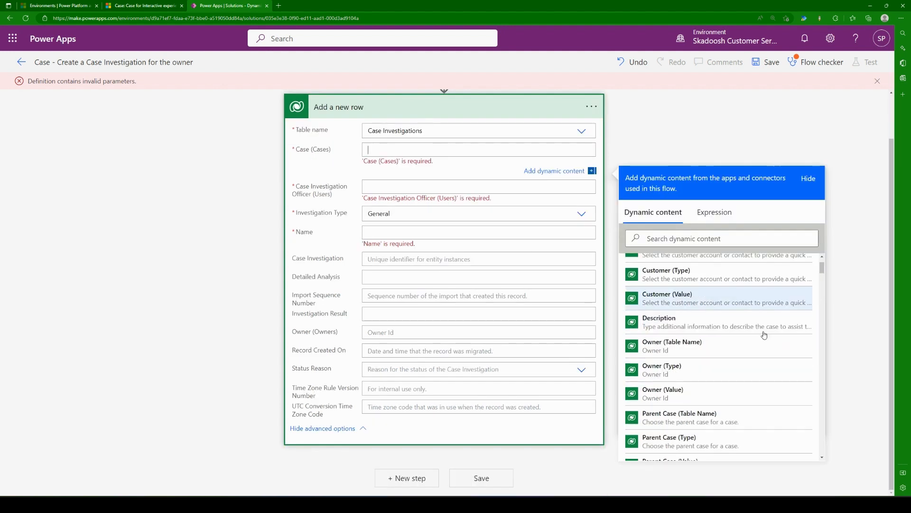
scroll(731, 349, "down", 10)
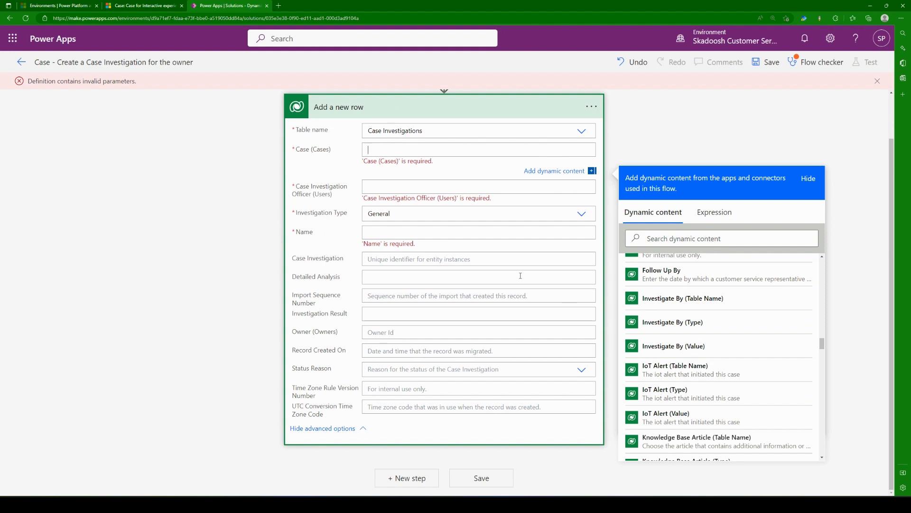
scroll(769, 342, "up", 15)
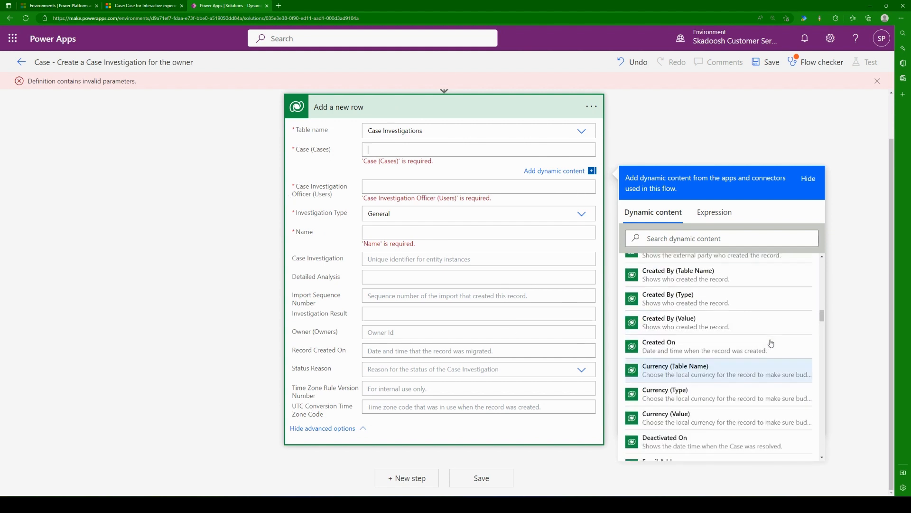
scroll(766, 340, "up", 5)
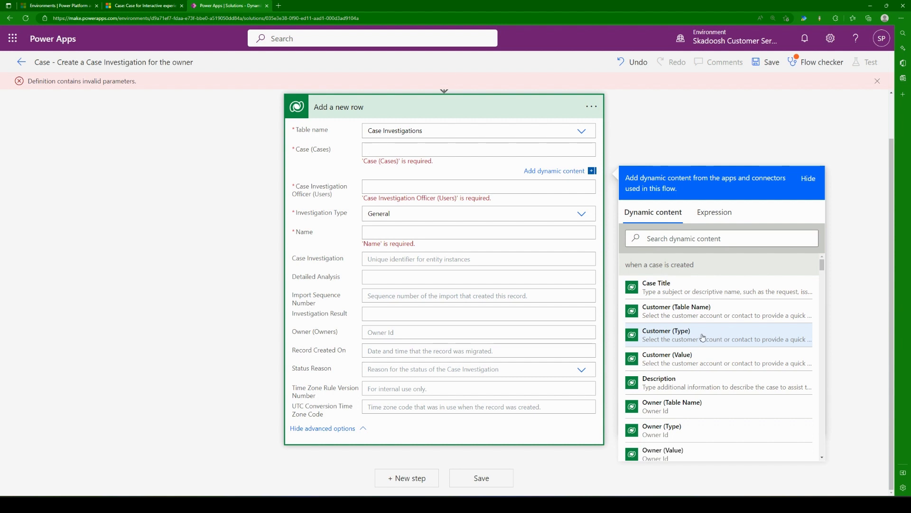
scroll(488, 265, "up", 1)
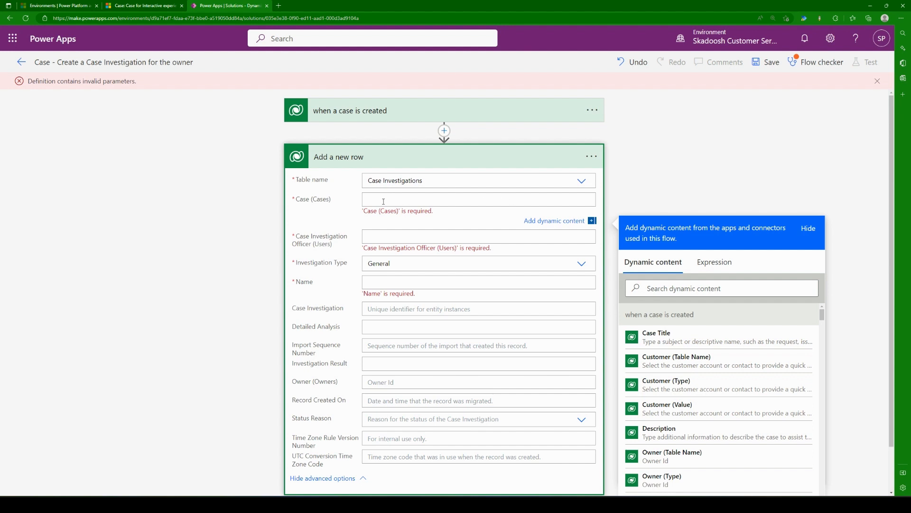
left_click_drag(292, 199, 332, 200)
left_click(346, 205)
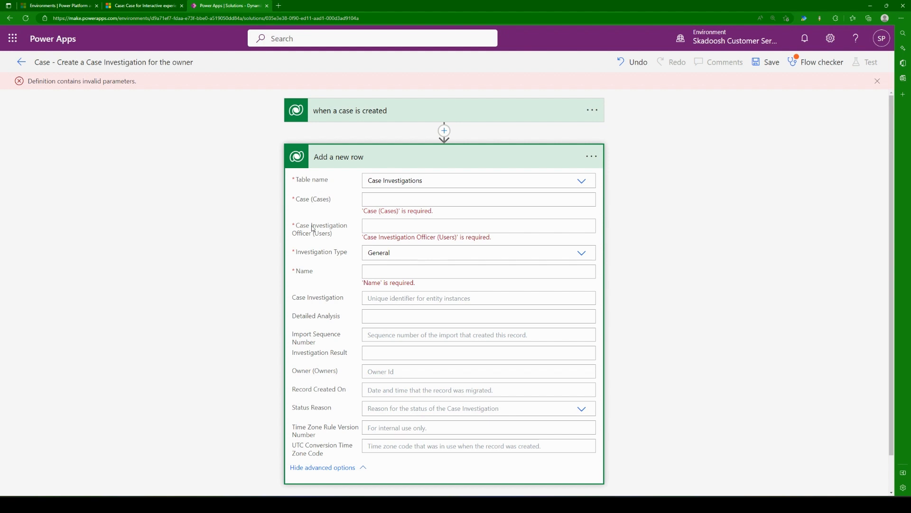
Step: Review the required Case (Cases) and Case Investigation Officer (Users) fields and the Investigation Type options of the "Add a new row" action
left_click(361, 204)
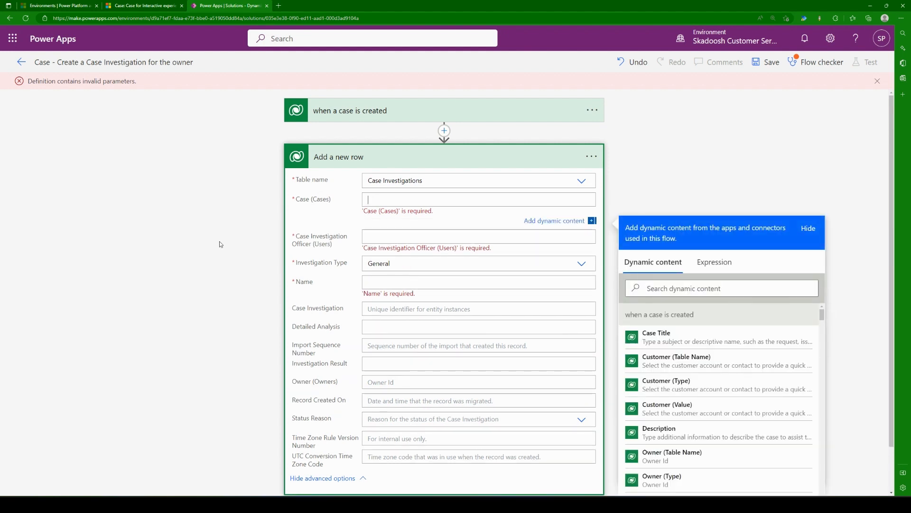
scroll(219, 242, "down", 1)
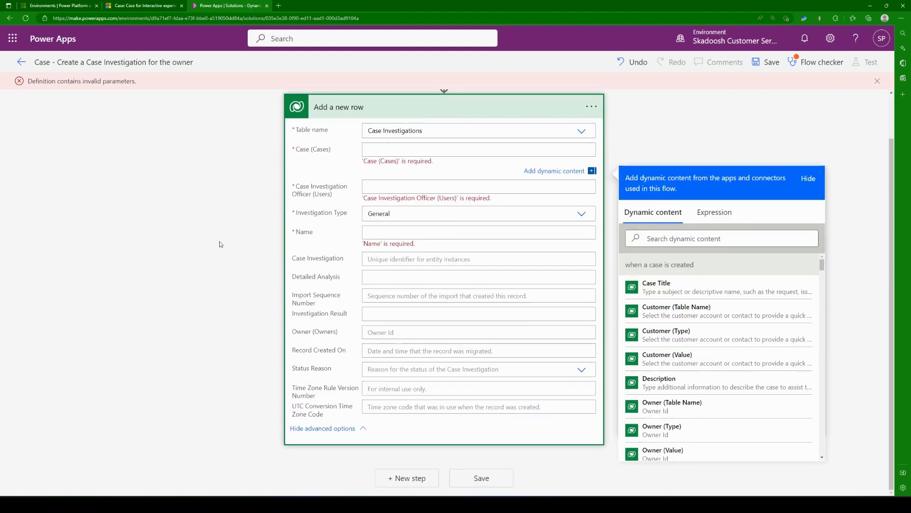
left_click_drag(314, 195, 336, 200)
left_click(316, 196)
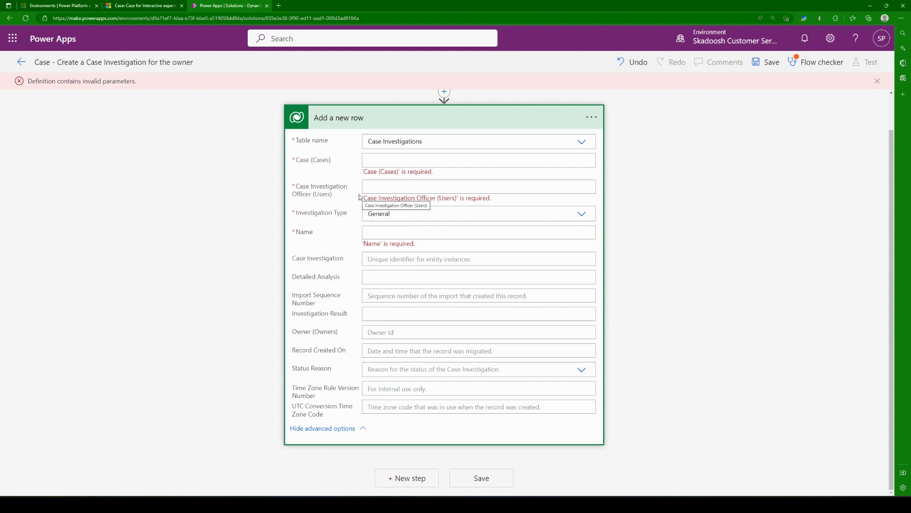
left_click(584, 216)
left_click(585, 216)
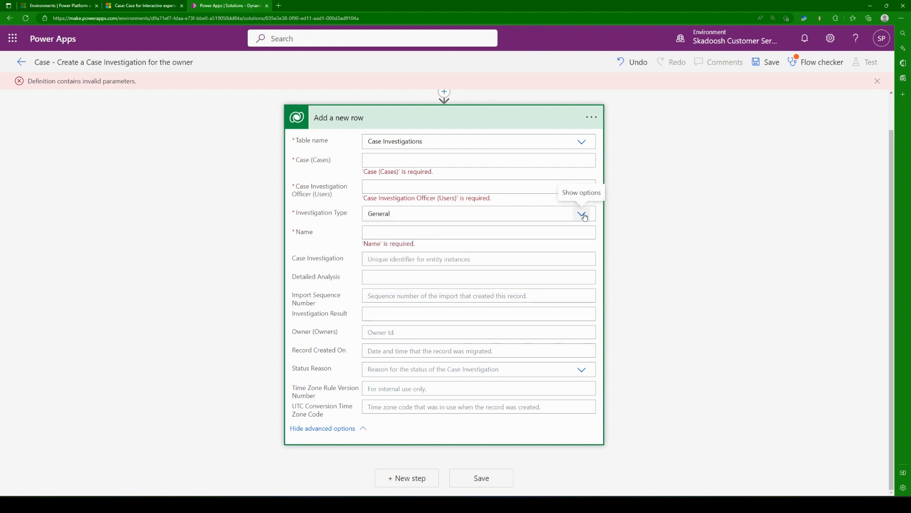
left_click(410, 232)
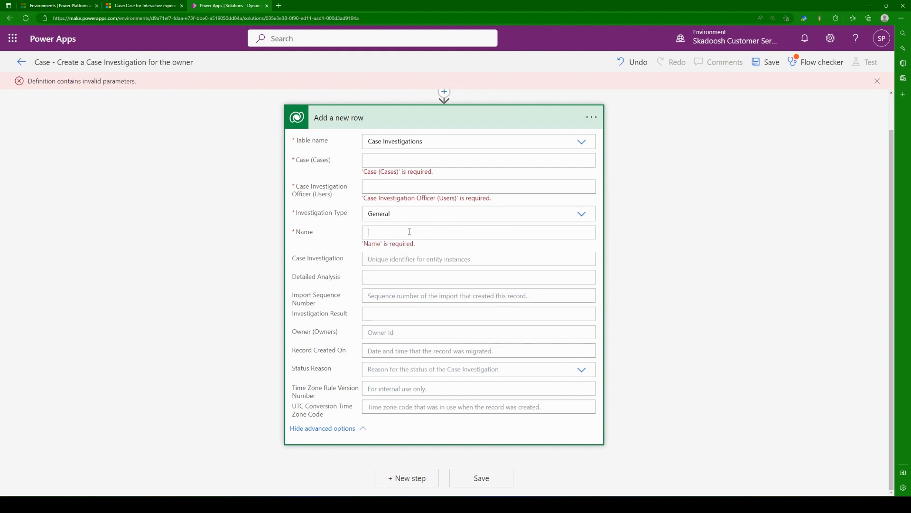
type("sjkafbkajhf")
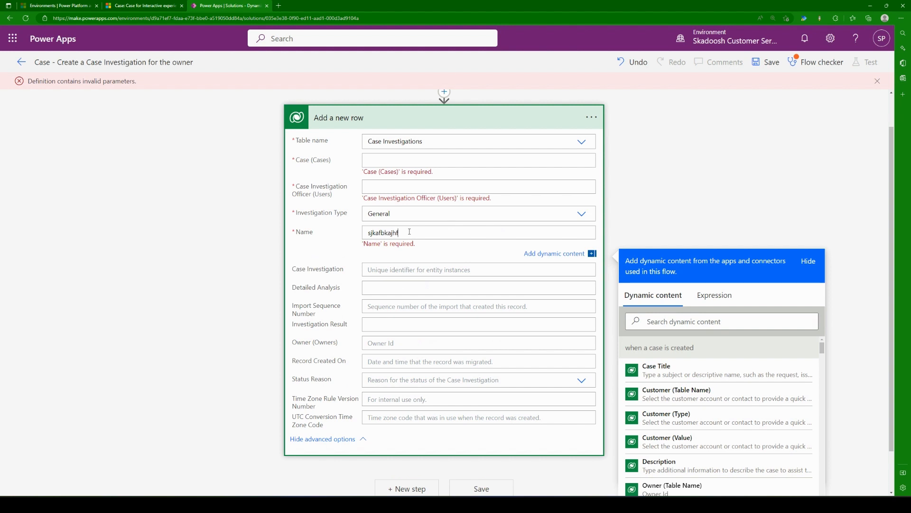
key("ctrl+a")
key("BackSpace")
Step: Search the trigger's dynamic content for "case" and set Case (Cases) to the Case unique identifier
left_click(393, 161)
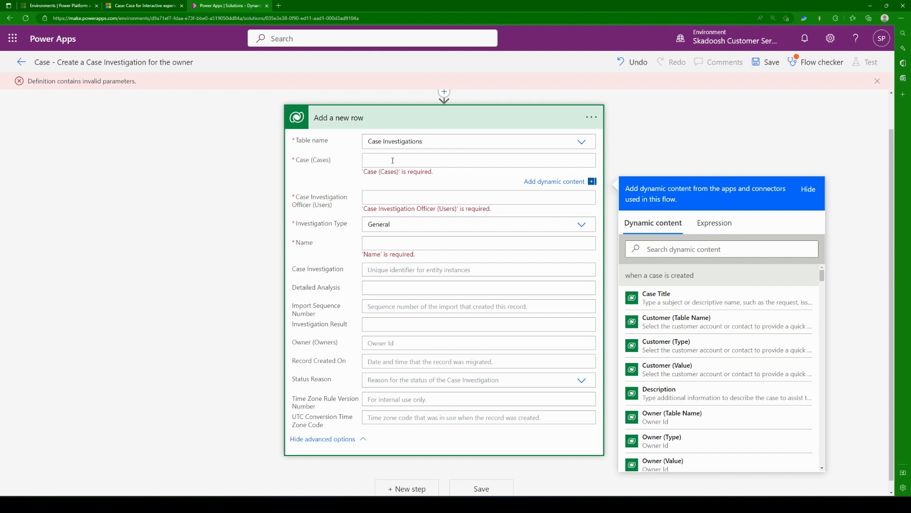
scroll(393, 160, "up", 1)
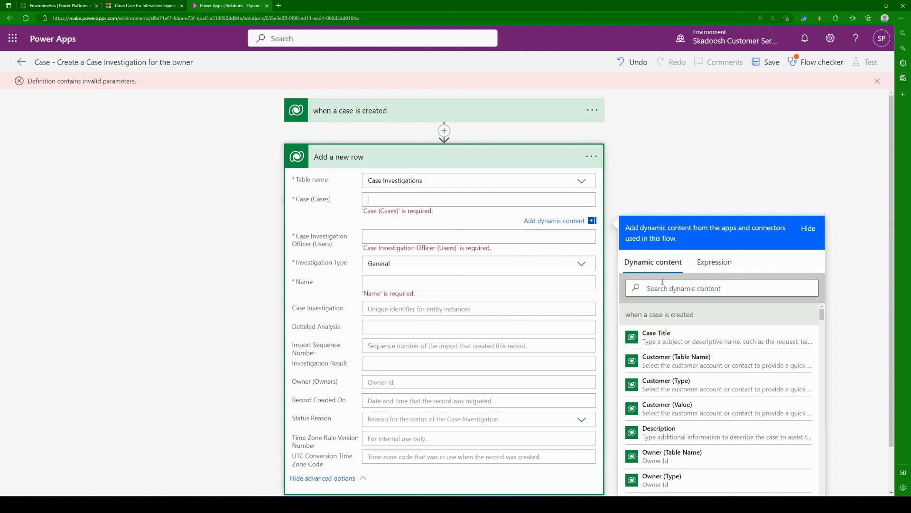
left_click(682, 285)
type("case")
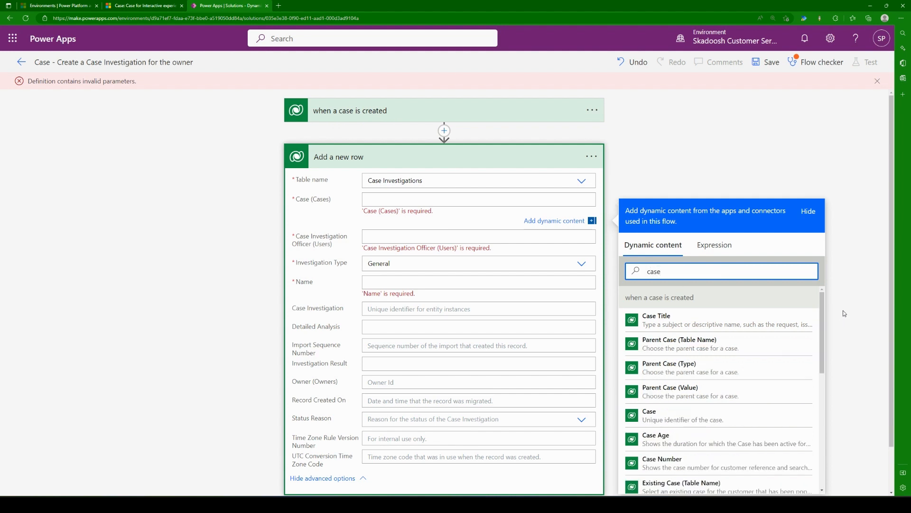
scroll(836, 334, "down", 1)
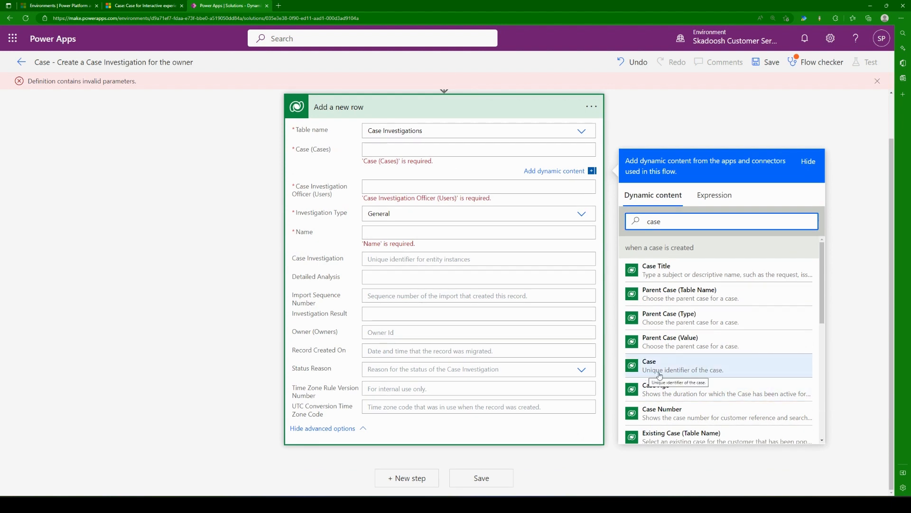
left_click(709, 371)
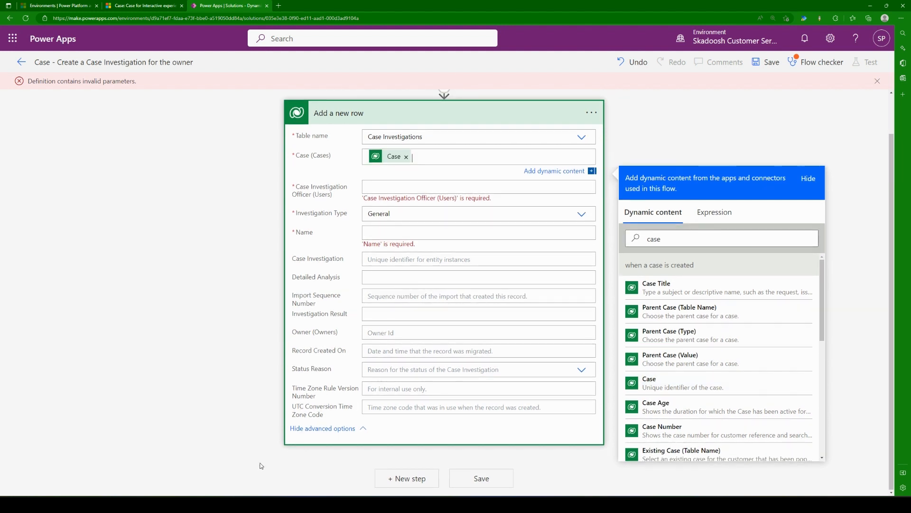
Step: Set Case Investigation Officer (Users) to the trigger's Owner (Value), found by searching the dynamic content for "owner"
double_click(390, 198)
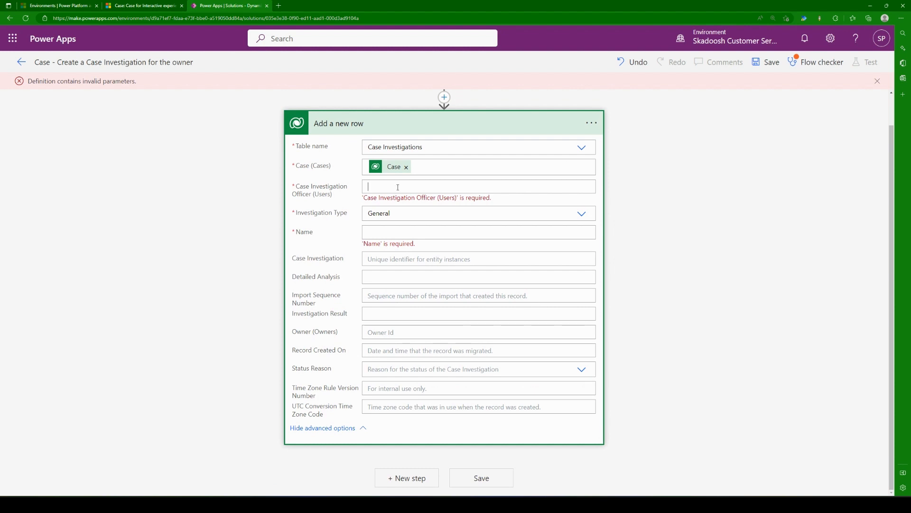
left_click(397, 187)
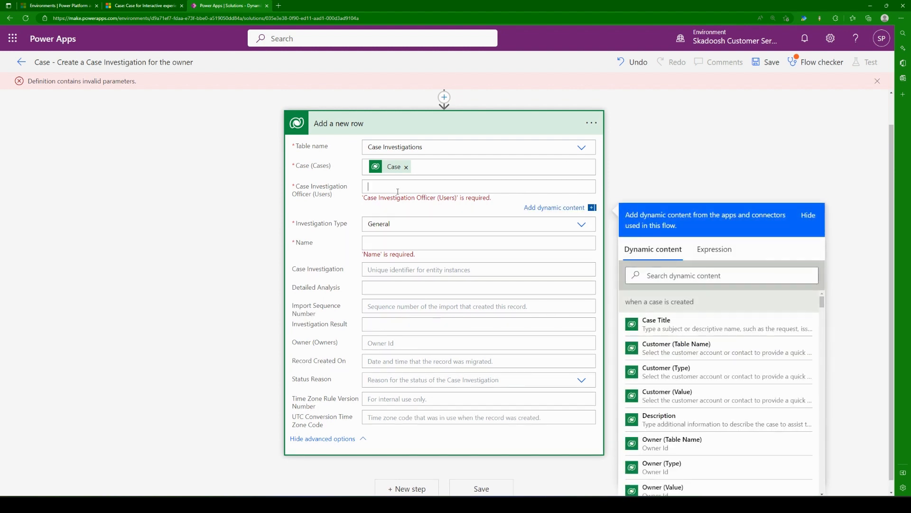
left_click(714, 277)
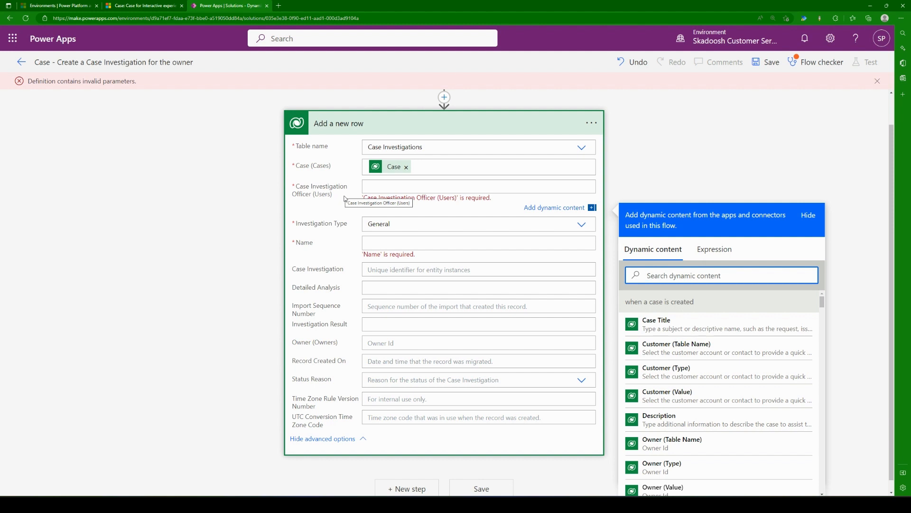
left_click(400, 189)
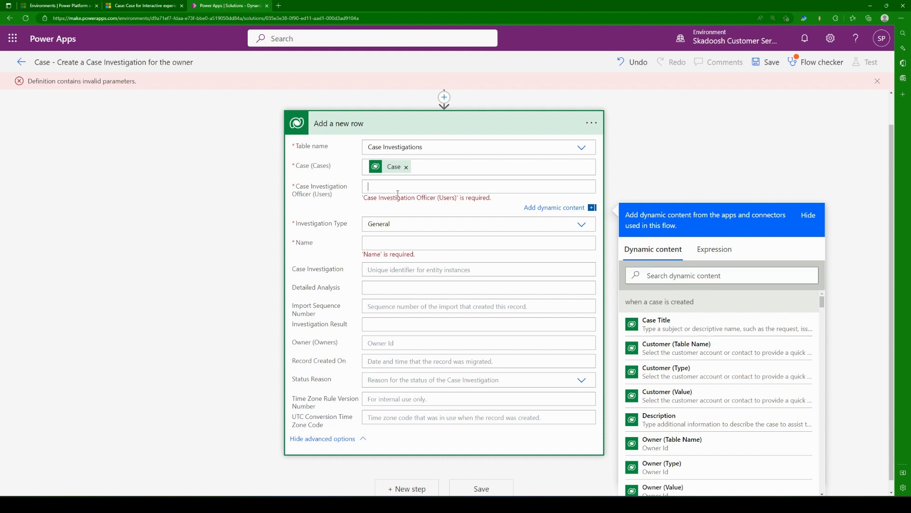
left_click(715, 279)
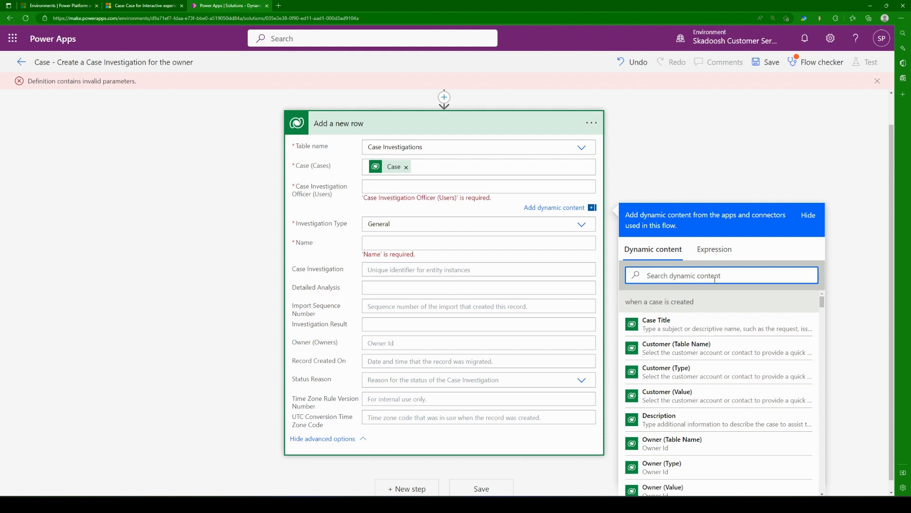
type("owner")
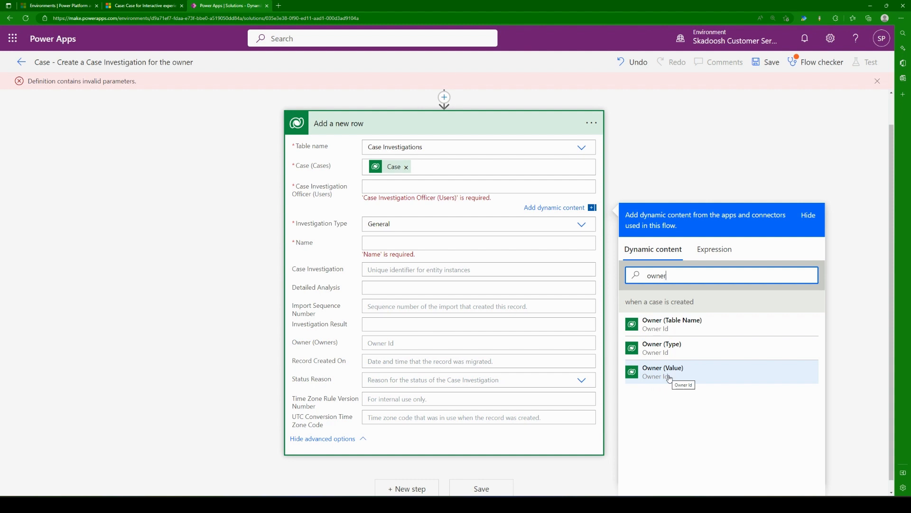
left_click(738, 374)
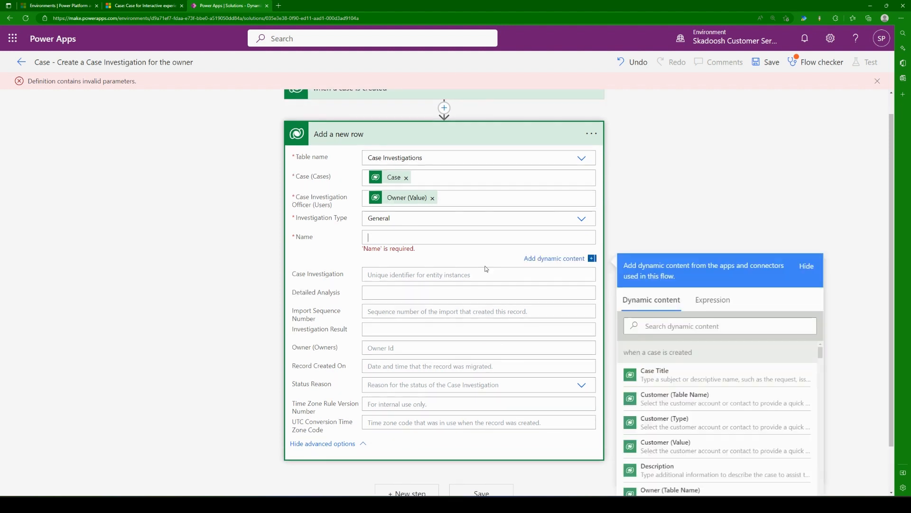
Step: Set the Name of the new row to the trigger's Case Title dynamic content
left_click(749, 325)
type("titl")
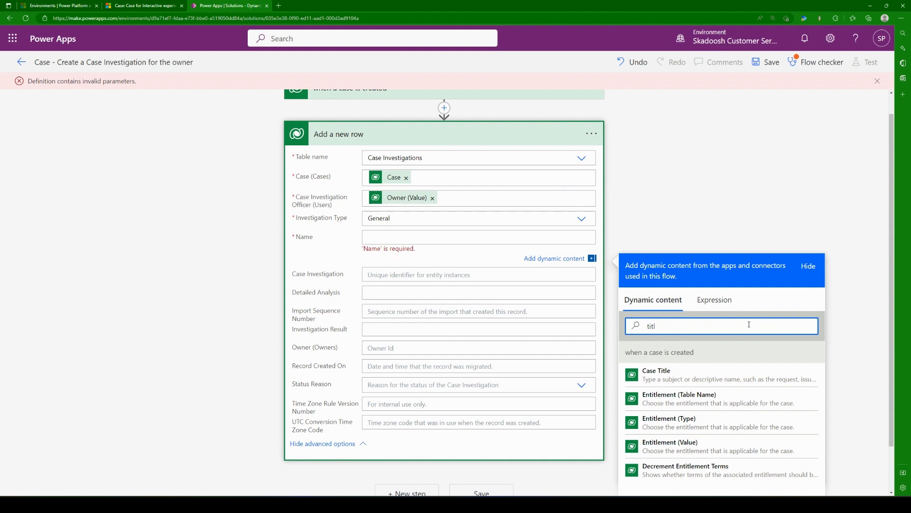
left_click(710, 373)
left_click(655, 187)
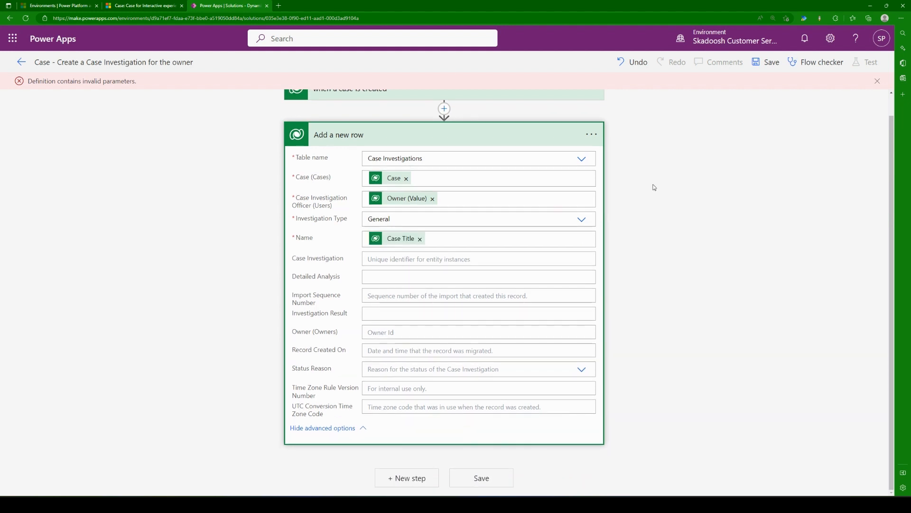
Step: Rename the "Add a new row" action as "Create a case investigation" and collapse it
left_click(592, 135)
left_click(657, 153)
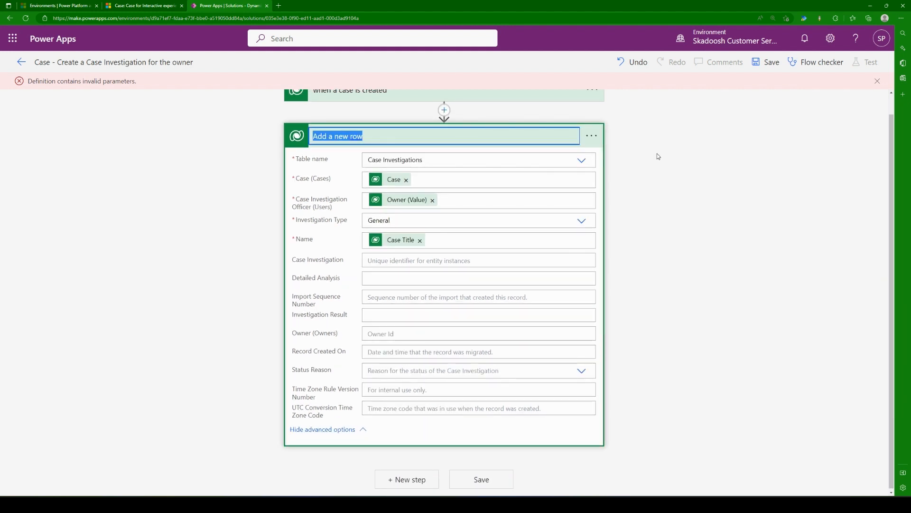
type("Creaae")
key("BackSpace")
key("BackSpace")
type("t")
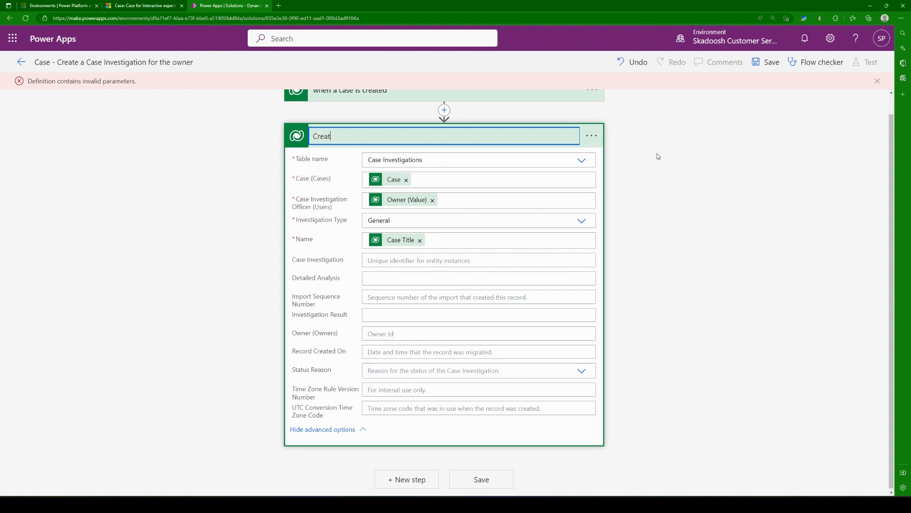
type("e a case investigation")
left_click(665, 161)
left_click(506, 139)
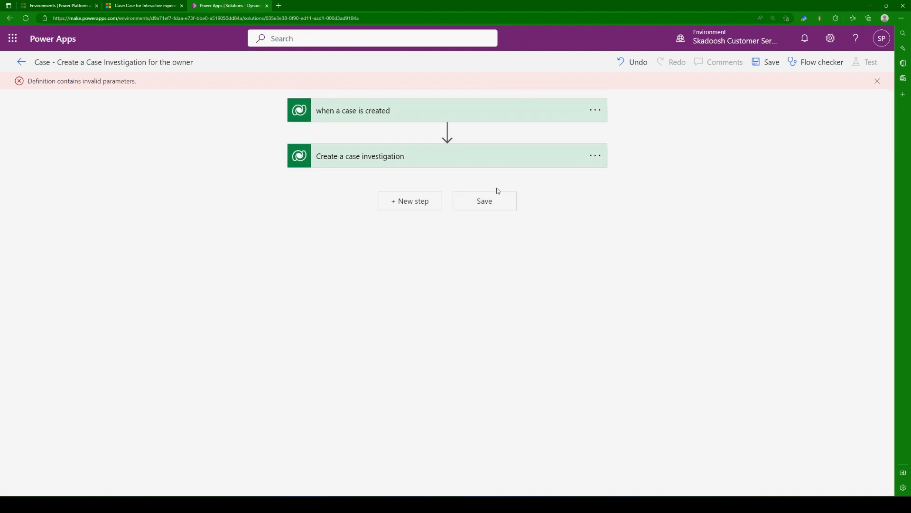
Step: Review the settings of the "when a case is created" trigger and the field mappings of the "Create a case investigation" action
left_click(551, 162)
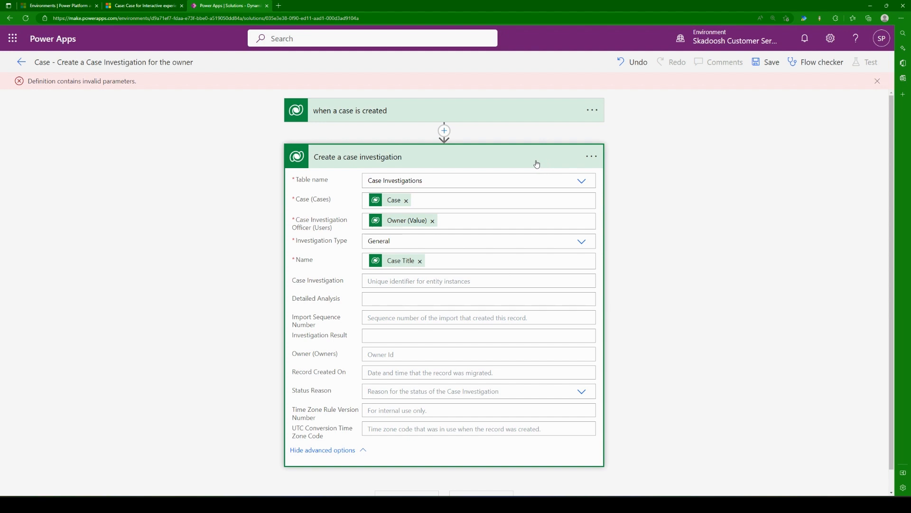
left_click(537, 164)
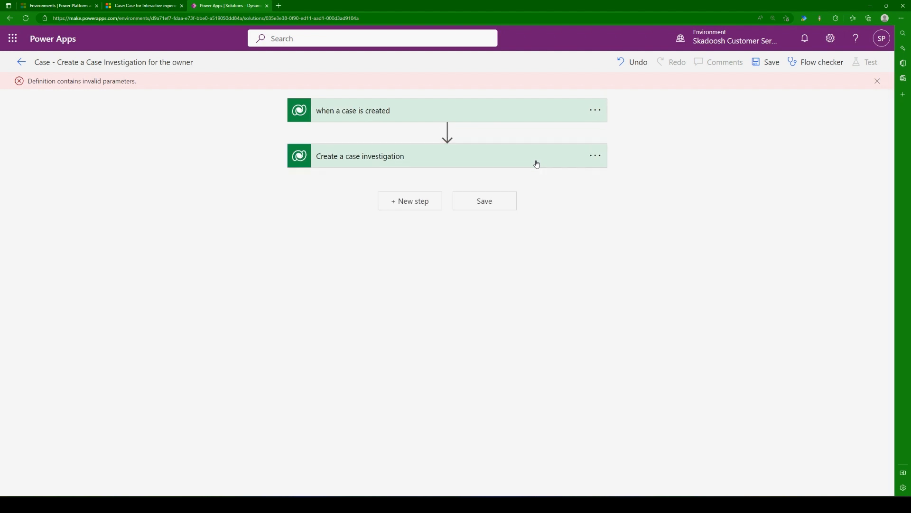
left_click(525, 118)
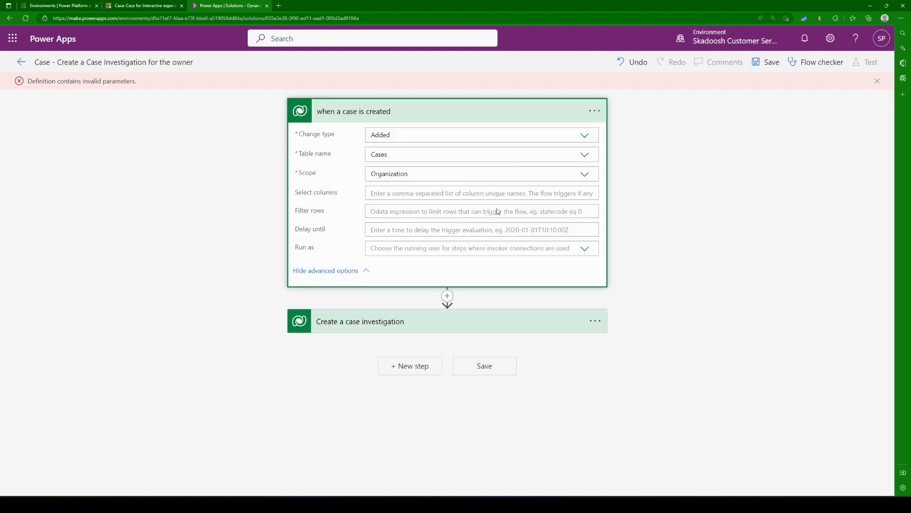
left_click(455, 317)
scroll(427, 294, "down", 3)
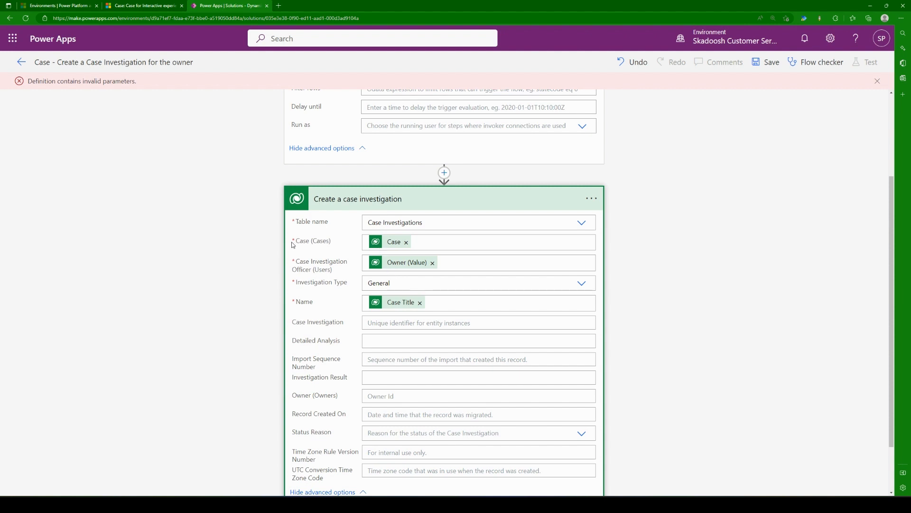
left_click_drag(323, 240, 345, 245)
left_click(326, 250)
left_click(344, 246)
Step: Save the flow and open the details page of "Case - Create a Case Investigation for the owner" from the solution's cloud flows
left_click(775, 62)
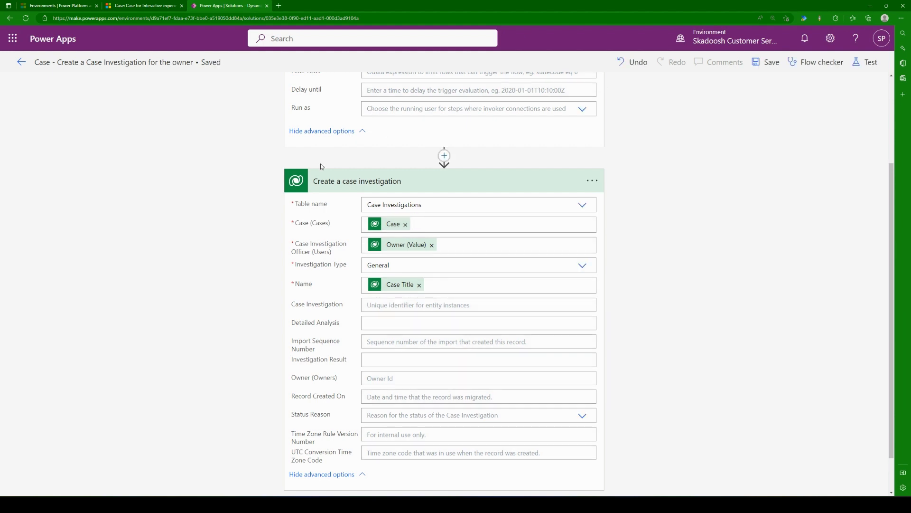
left_click(21, 63)
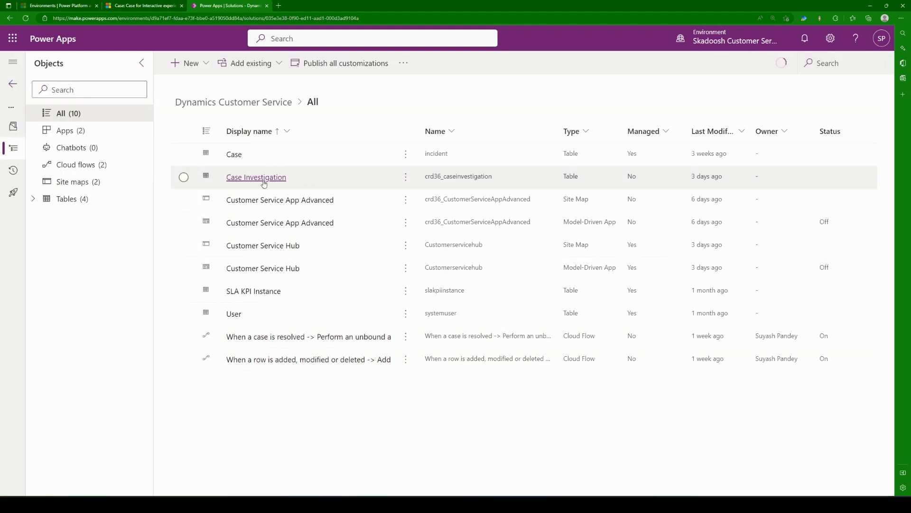
left_click(81, 165)
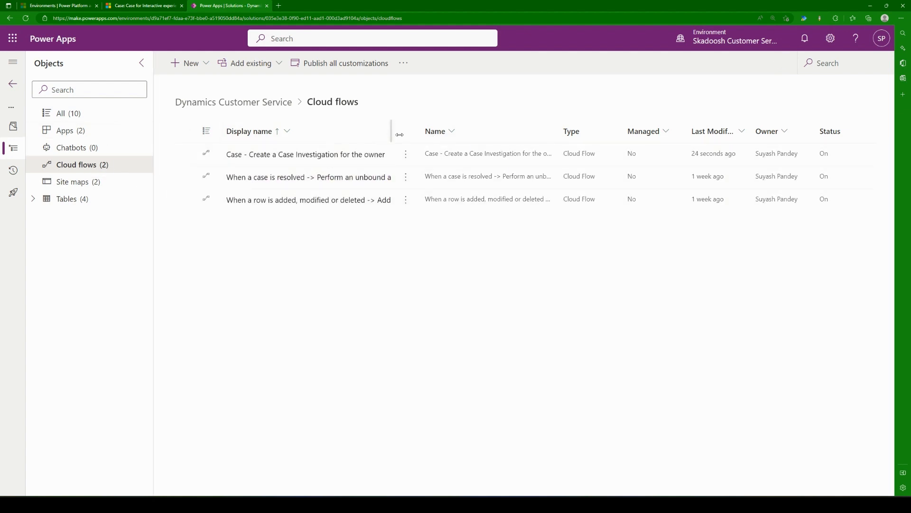
left_click_drag(391, 137, 485, 138)
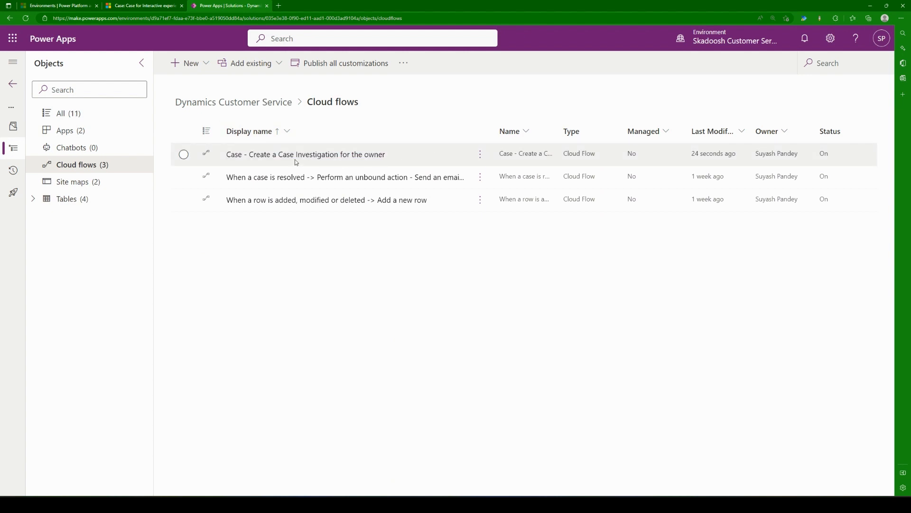
left_click(308, 157)
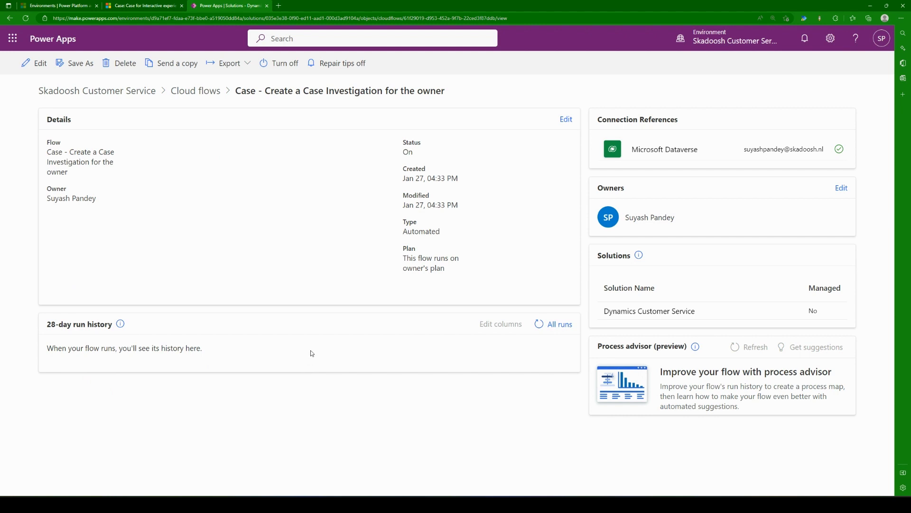
Step: Switch to Dynamics 365 Customer Service Hub and start a new case with the title "Test Case 1"
left_click(151, 6)
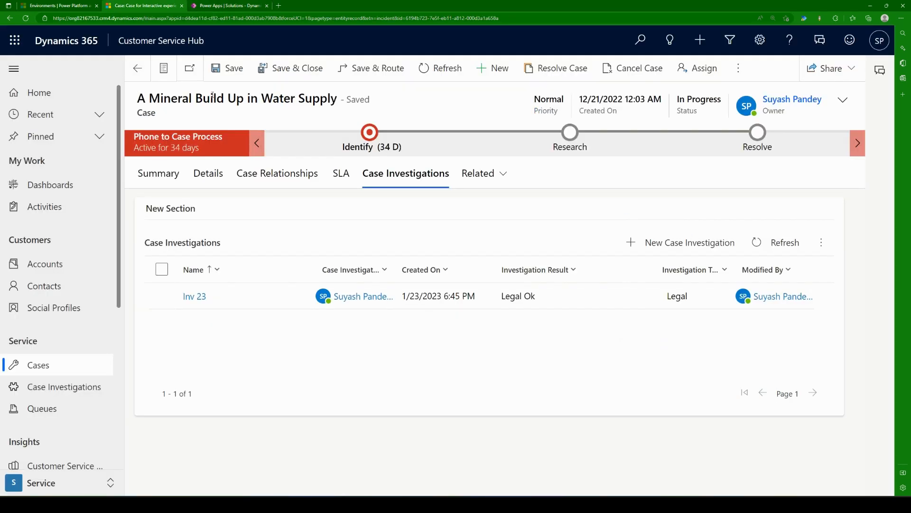
left_click(492, 68)
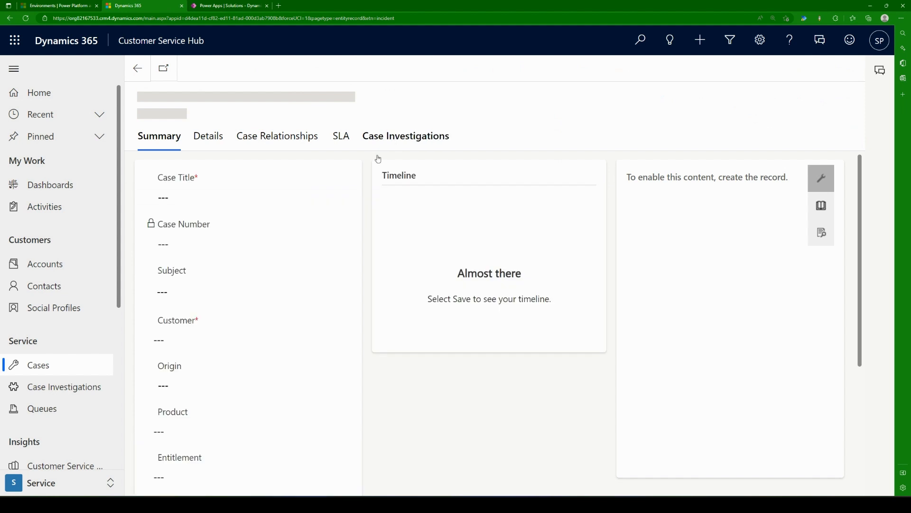
left_click(229, 200)
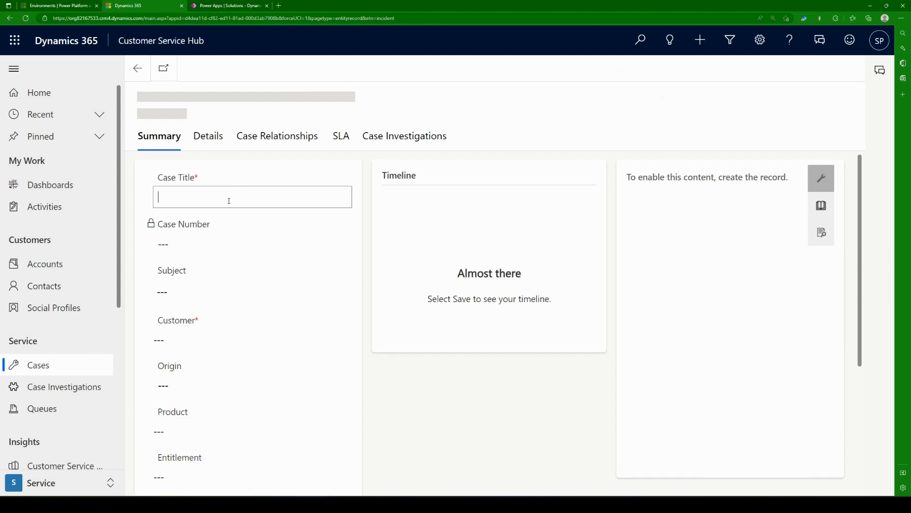
type("Test Case ")
type("'")
type("1")
Step: Set the new case's customer to Coffee Lab APJ and save the case
left_click(303, 339)
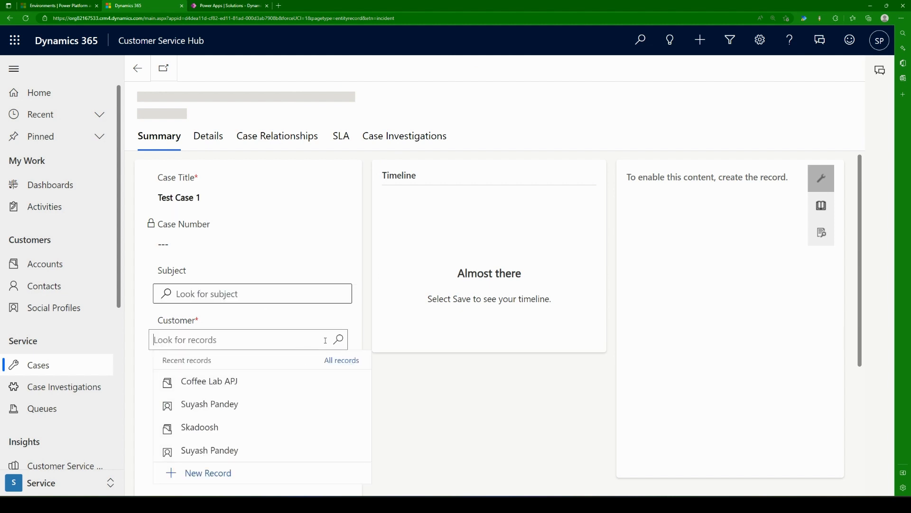
left_click(264, 377)
left_click(473, 423)
scroll(473, 436, "down", 8)
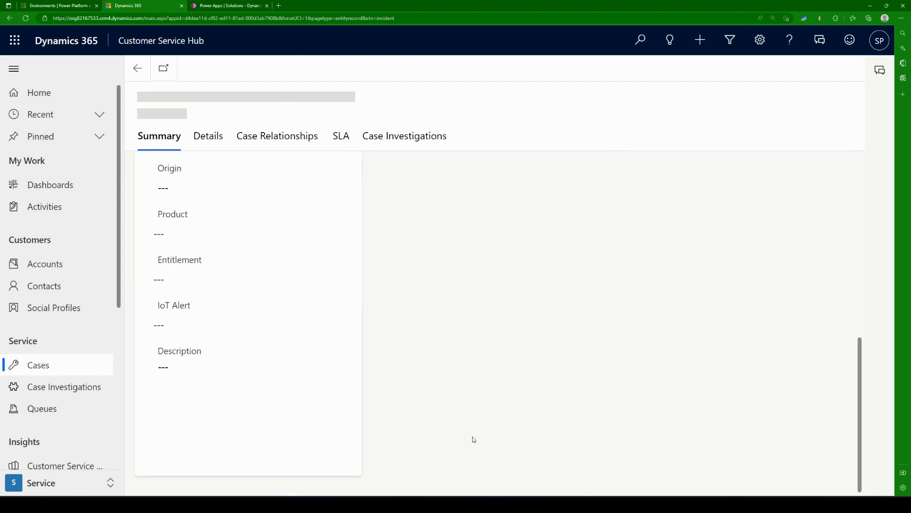
scroll(474, 439, "up", 7)
scroll(489, 426, "up", 1)
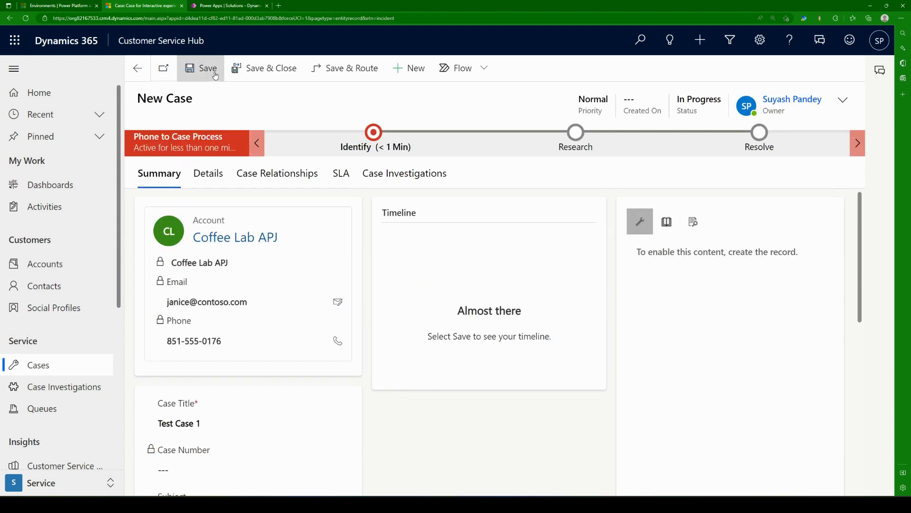
left_click(202, 68)
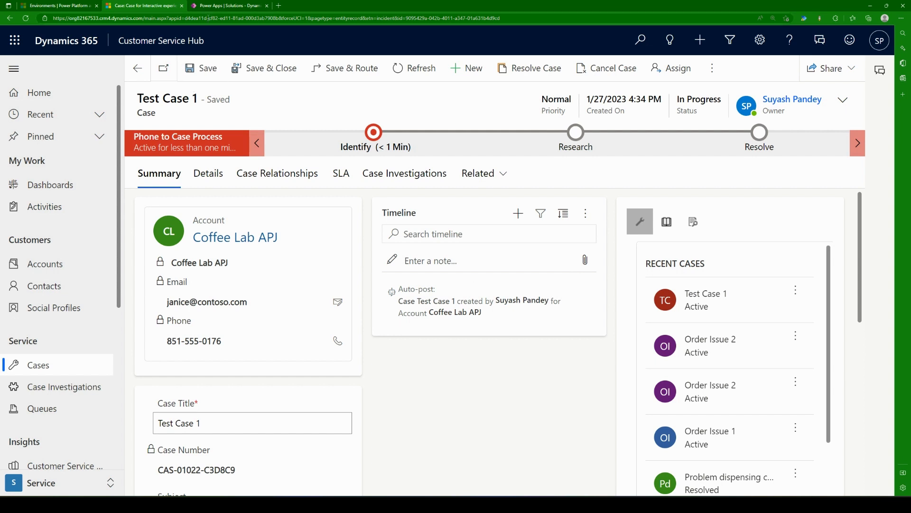
Step: Switch to Power Apps, refresh the flow's 28-day run history and open the latest run
left_click(227, 5)
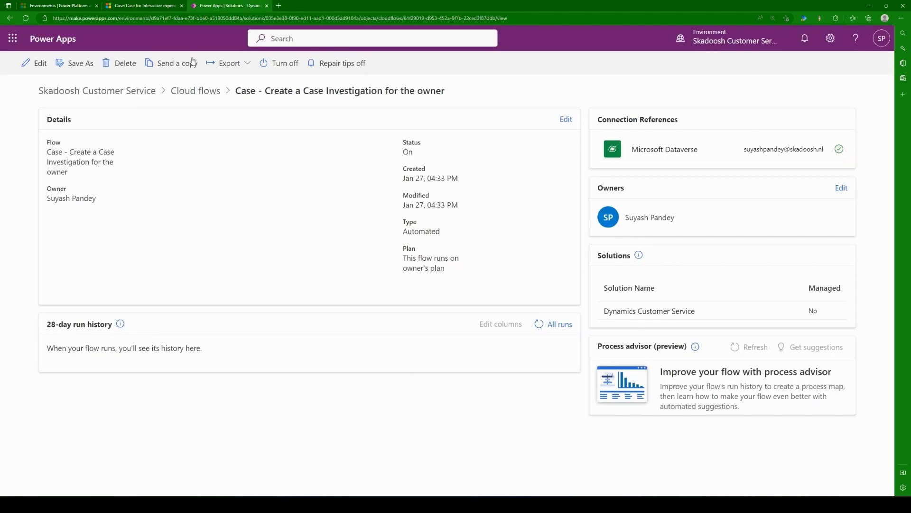
left_click(540, 325)
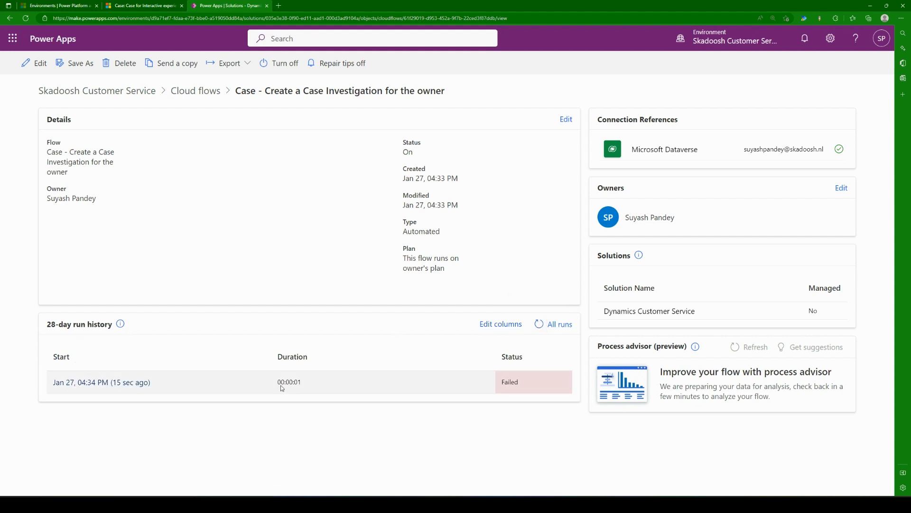
left_click_drag(278, 382, 311, 382)
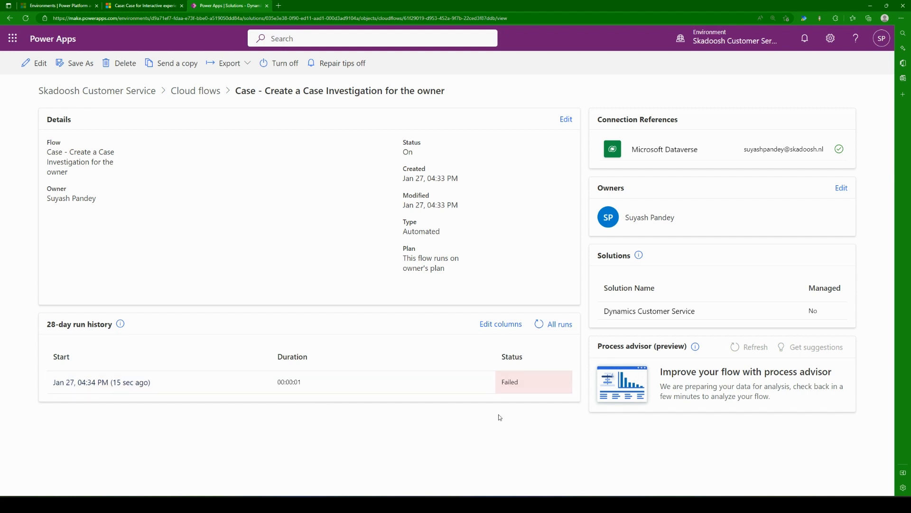
left_click_drag(499, 382, 535, 383)
left_click(460, 452)
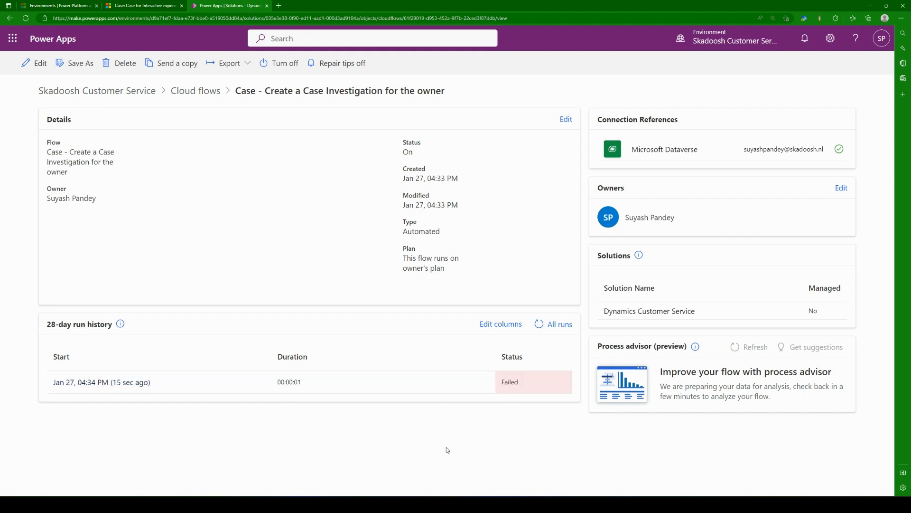
left_click(105, 384)
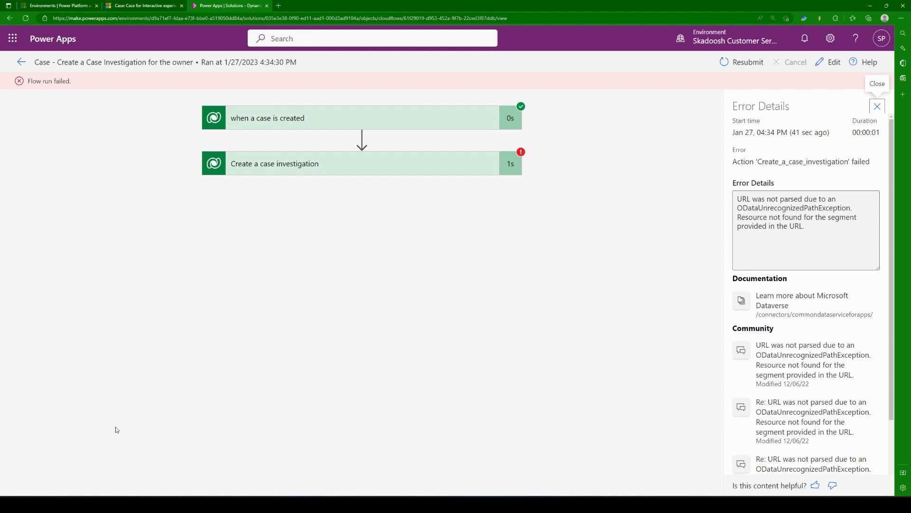
Step: Examine the inputs and output body of the "when a case is created" trigger in the run, and collapse it
left_click(381, 122)
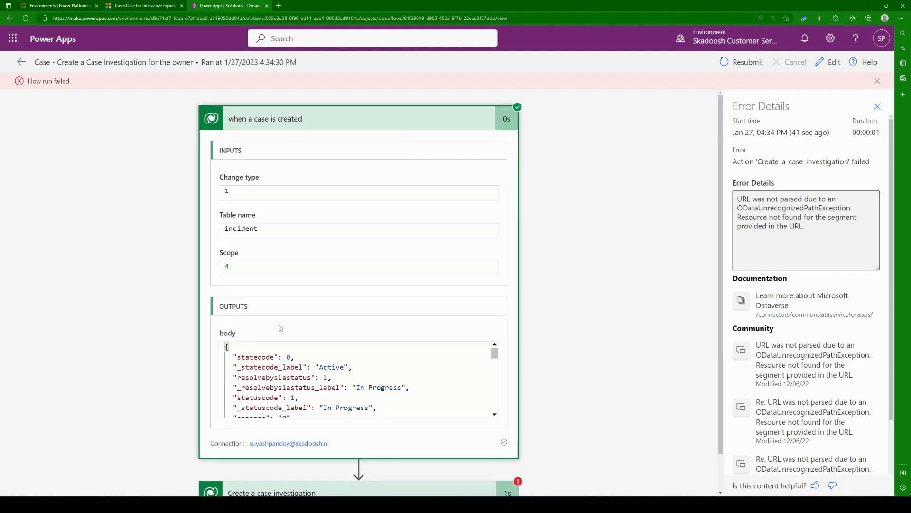
scroll(303, 376, "down", 5)
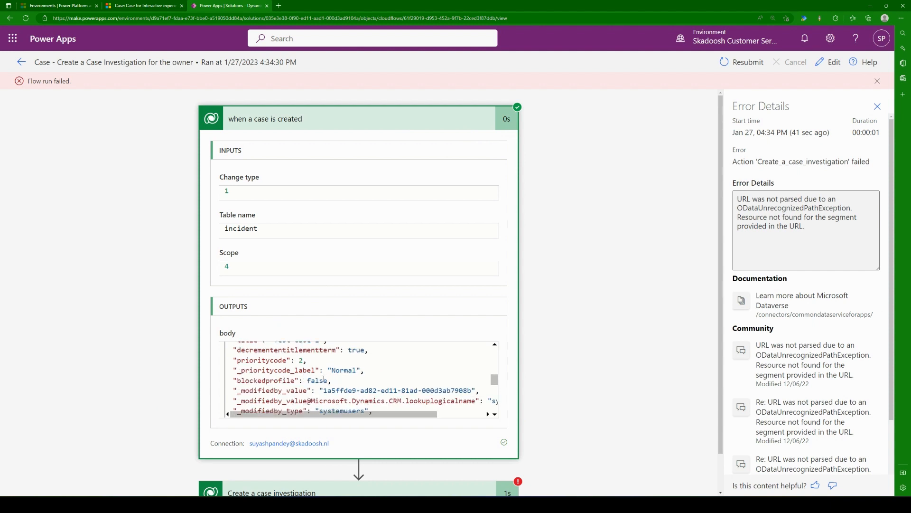
scroll(331, 370, "up", 8)
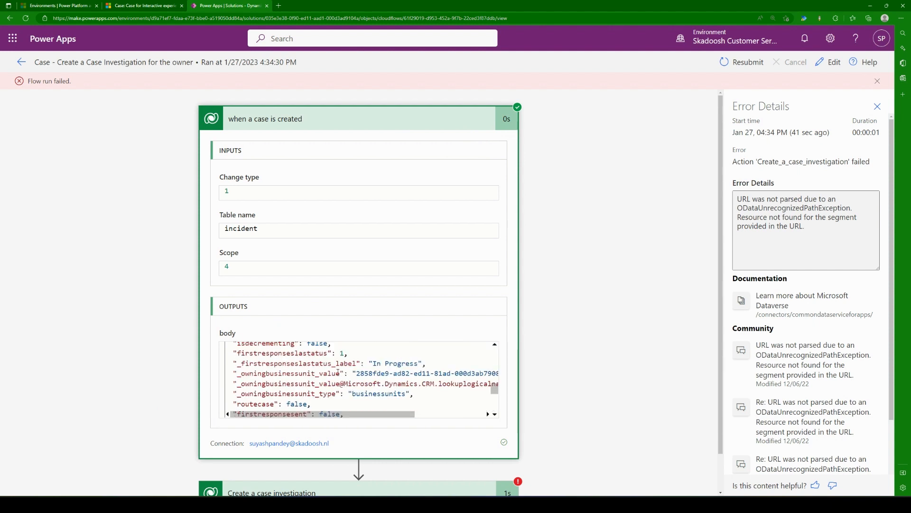
scroll(340, 370, "down", 10)
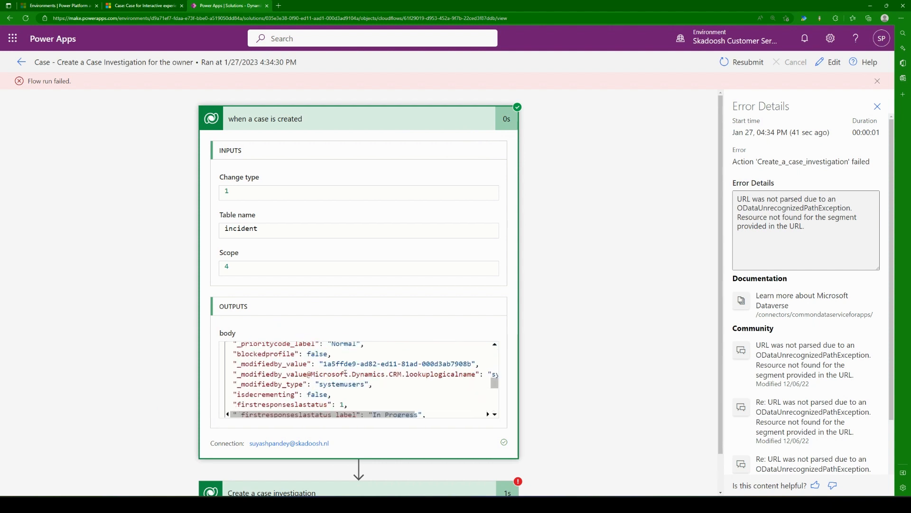
scroll(348, 375, "down", 5)
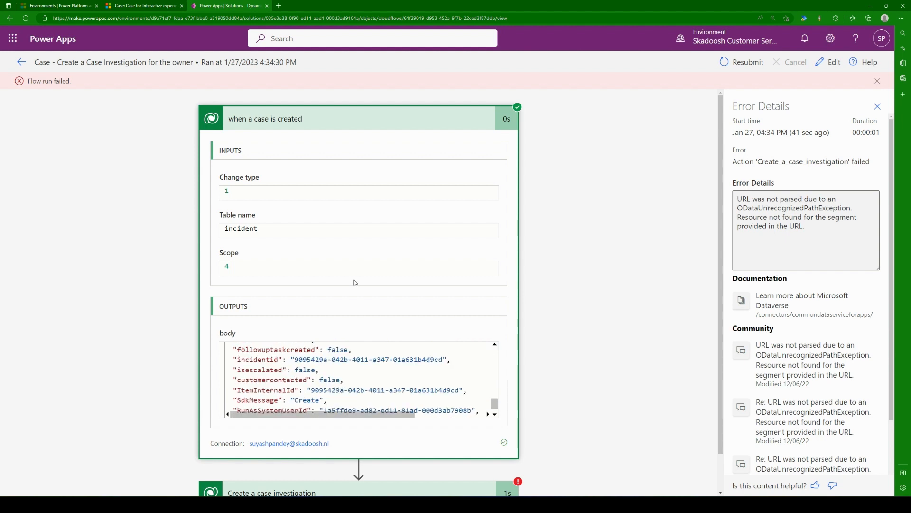
left_click(316, 118)
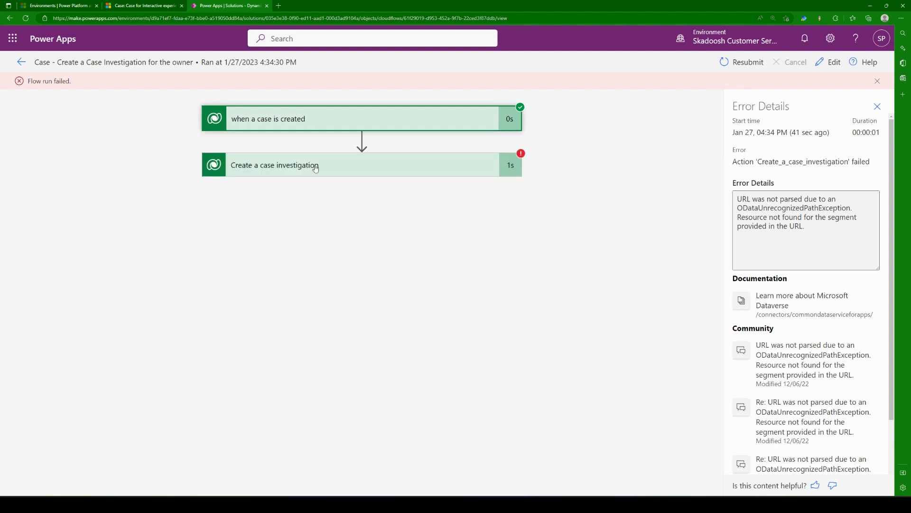
Step: Expand the "Create a case investigation" action of the run and read the full error message in its output body
left_click(346, 170)
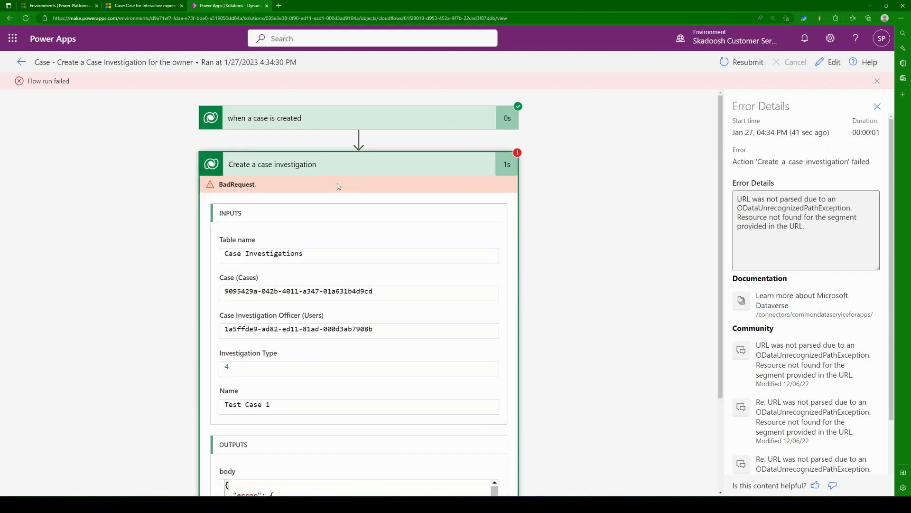
scroll(339, 186, "down", 3)
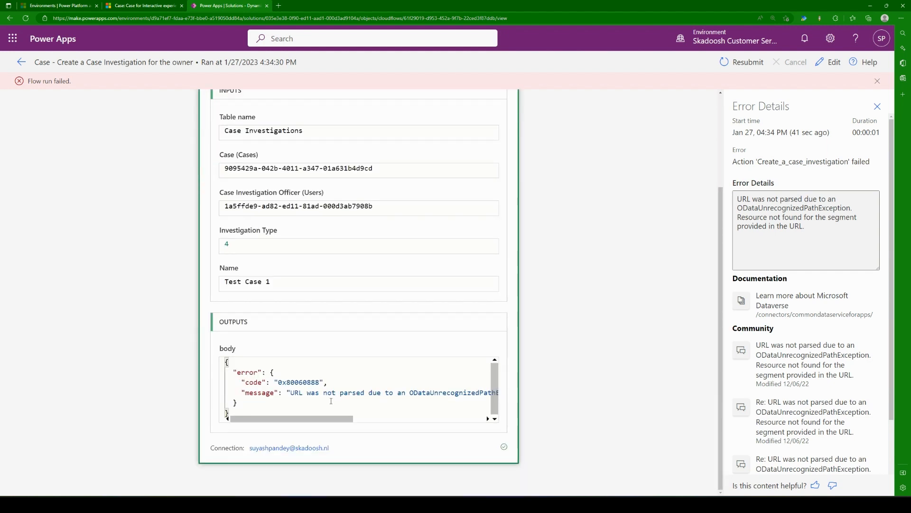
left_click_drag(324, 419, 451, 427)
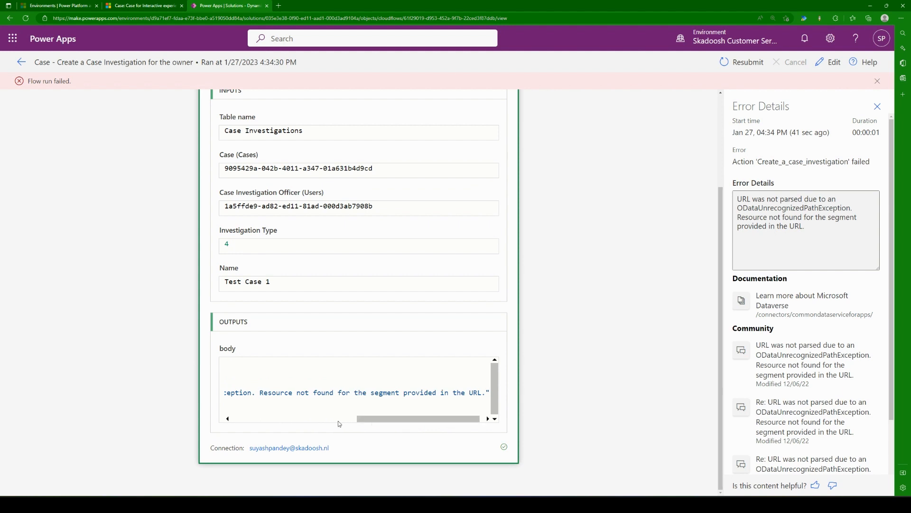
left_click_drag(260, 394, 235, 403)
left_click_drag(331, 421, 481, 421)
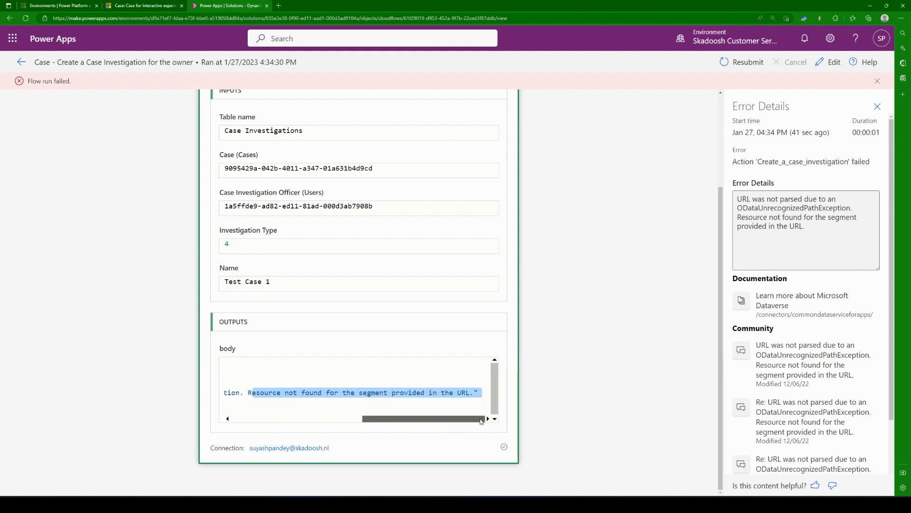
left_click(404, 395)
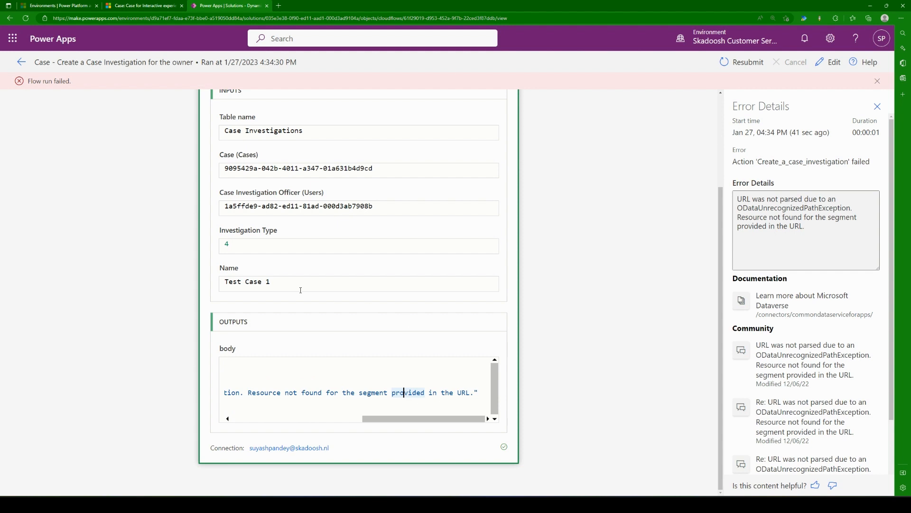
Step: Review the table name, Case, Case Investigation Officer, Investigation Type and Name inputs passed to the "Create a case investigation" action
scroll(255, 227, "up", 3)
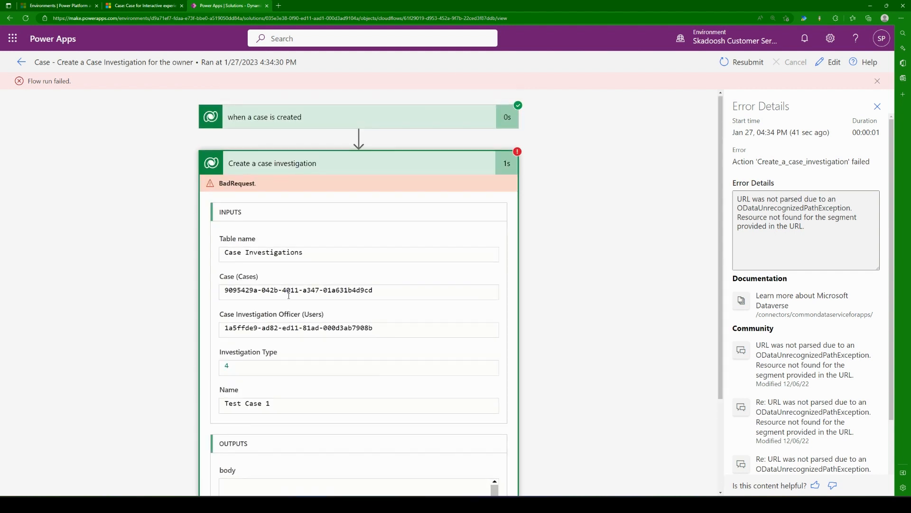
triple_click(240, 253)
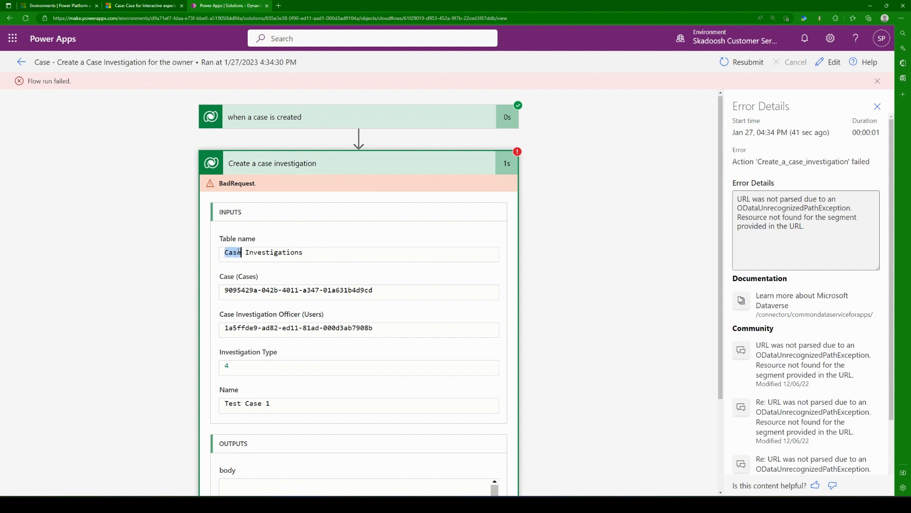
triple_click(233, 289)
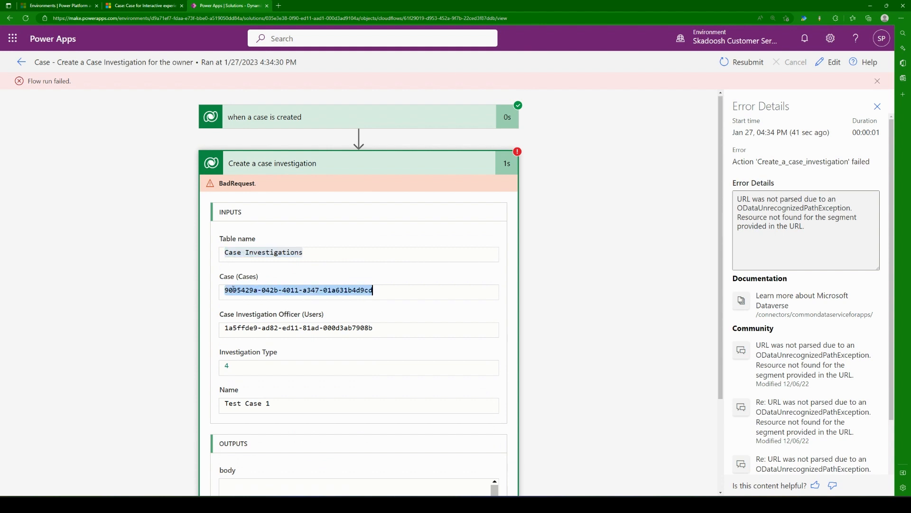
triple_click(259, 296)
triple_click(251, 329)
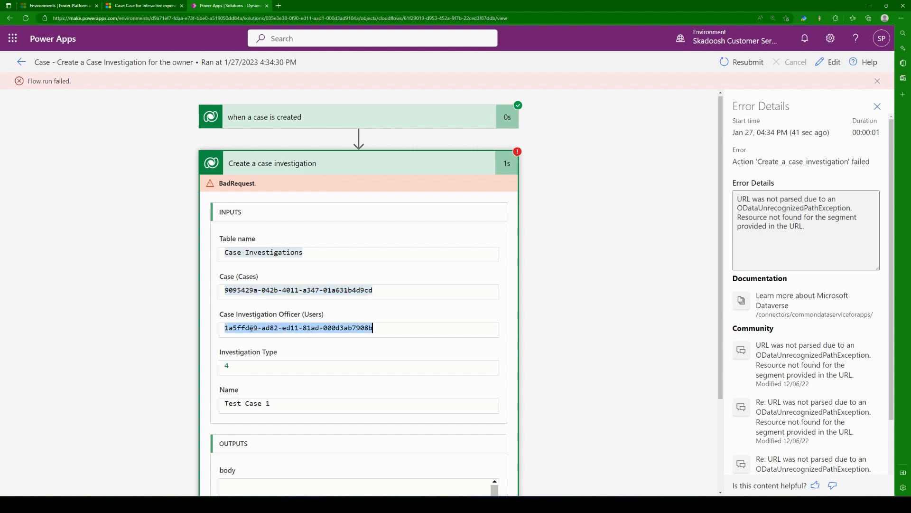
left_click(251, 328)
left_click_drag(242, 367, 210, 366)
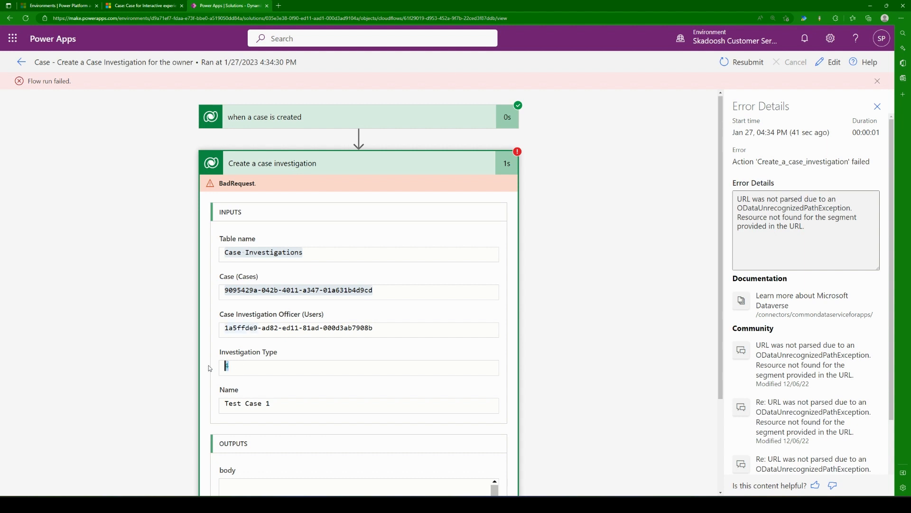
left_click(134, 401)
left_click_drag(276, 371, 187, 366)
left_click(169, 386)
triple_click(260, 404)
triple_click(260, 407)
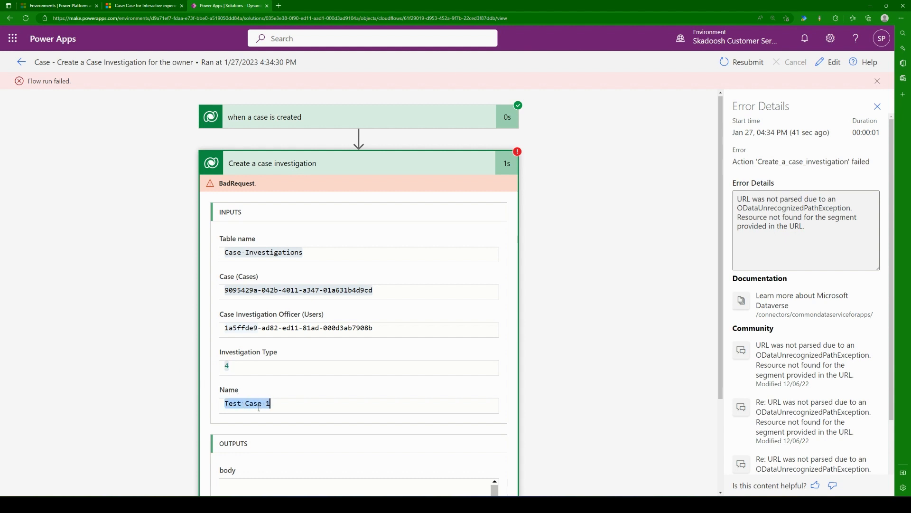
Step: Check the Test Case 1 record in Customer Service Hub, and reread the action's inputs and error message in the flow run
left_click(142, 5)
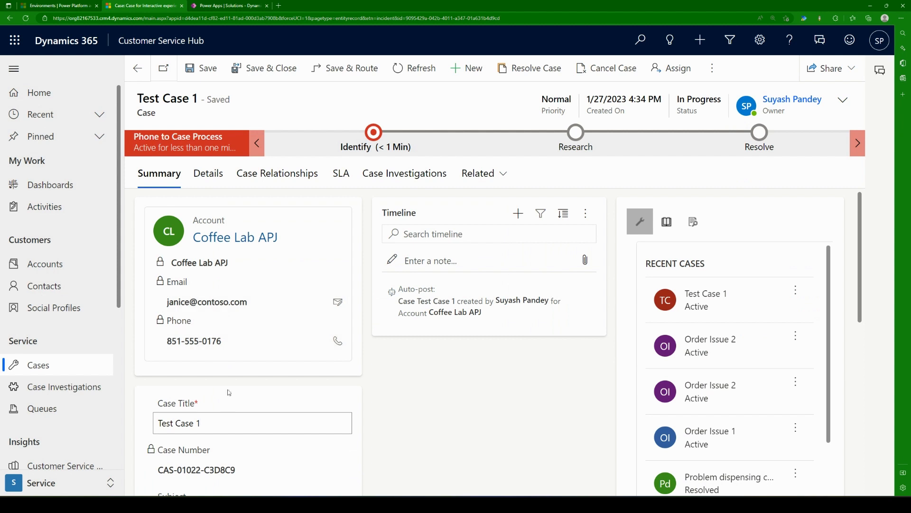
key("ctrl+Tab")
left_click(286, 366)
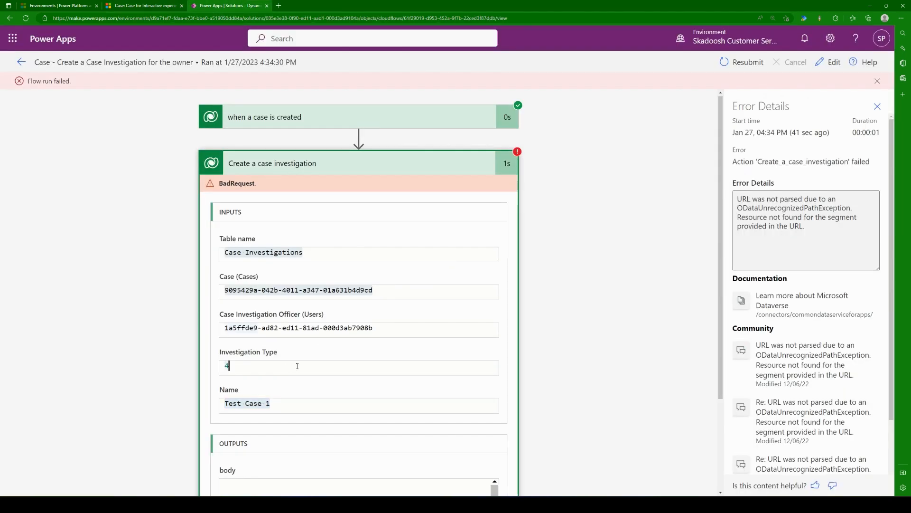
left_click(348, 328)
scroll(437, 314, "down", 1)
scroll(451, 317, "down", 1)
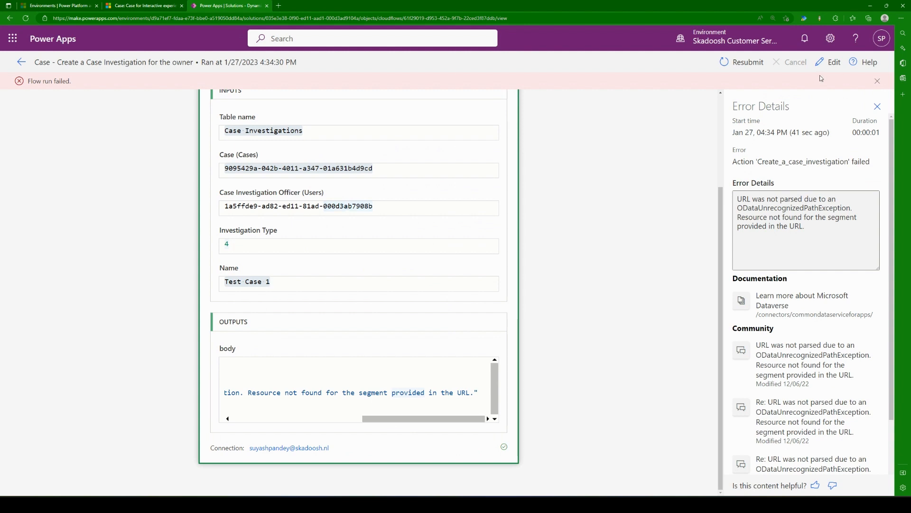
left_click_drag(248, 392, 474, 393)
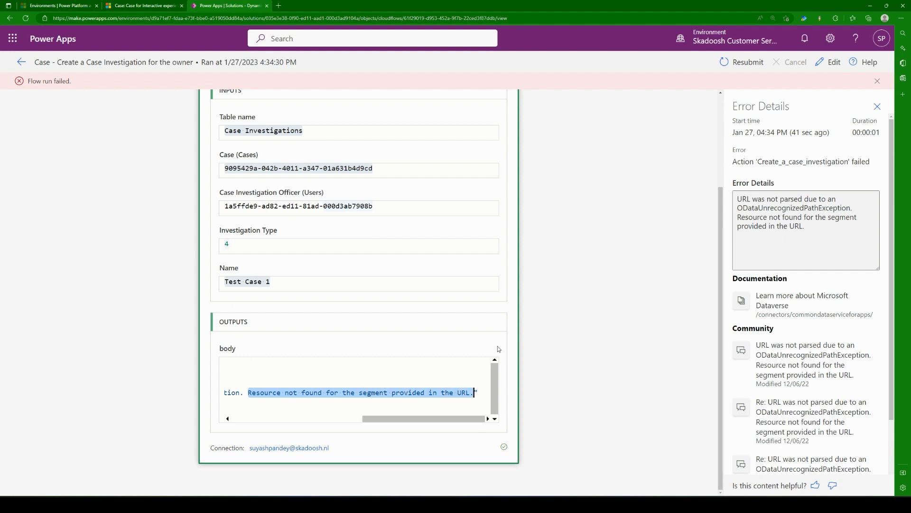
Step: Edit the flow and wrap the Case value of the "Create a case investigation" action in parentheses
left_click(830, 62)
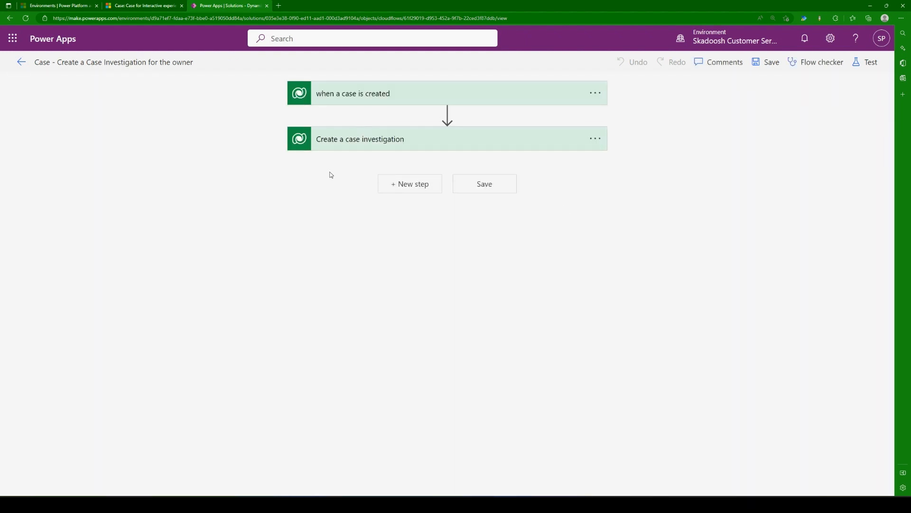
left_click(342, 148)
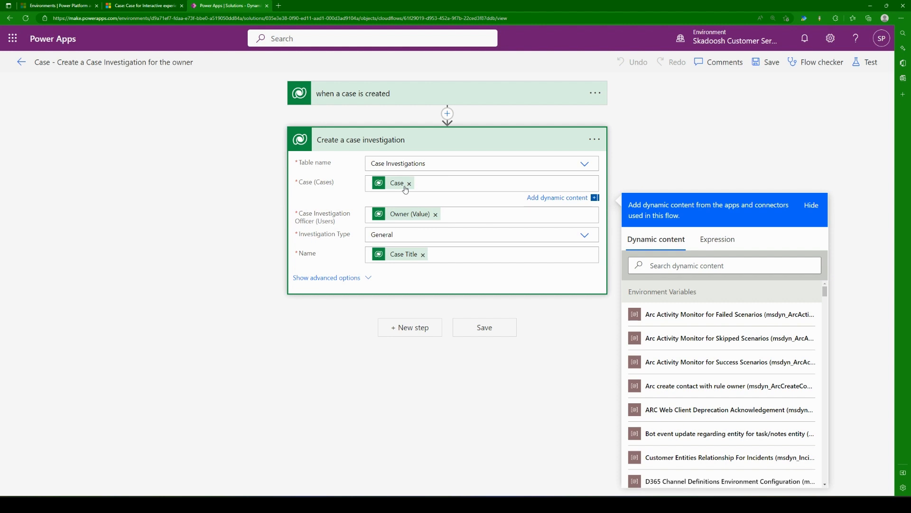
type("(")
double_click(373, 185)
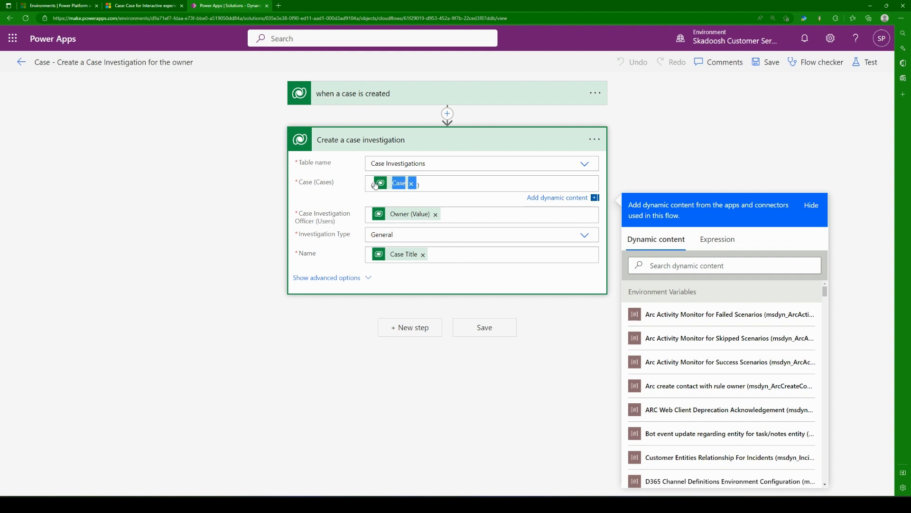
left_click(371, 186)
left_click(372, 187)
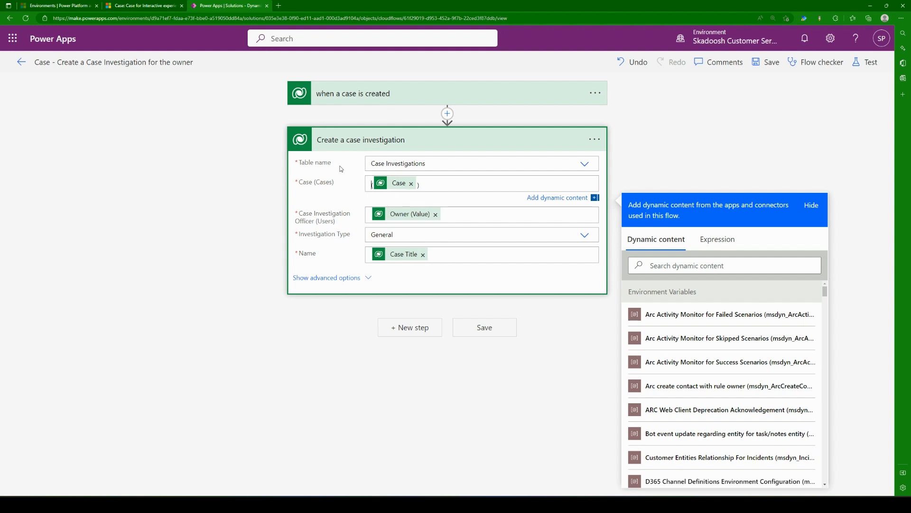
Step: Peek at the code of the "when a case is created" trigger and copy the entity name "incident" from its parameters
left_click(607, 97)
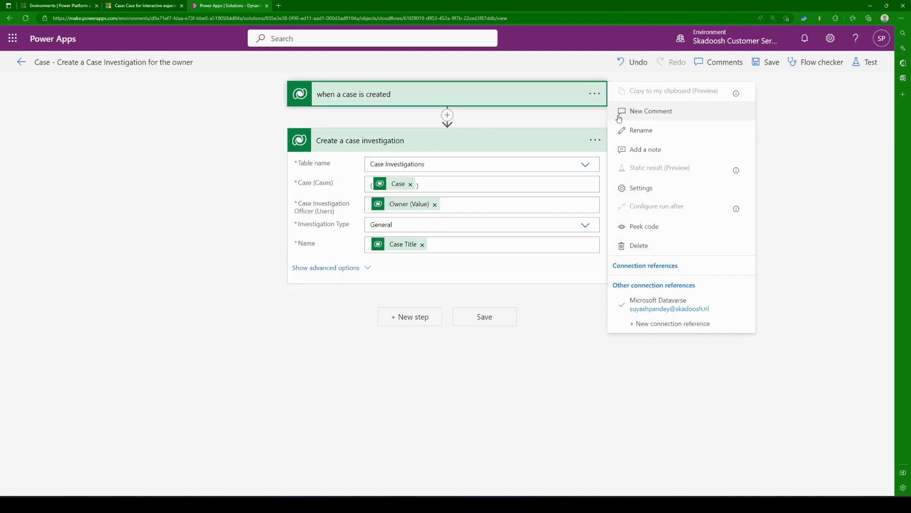
left_click(655, 228)
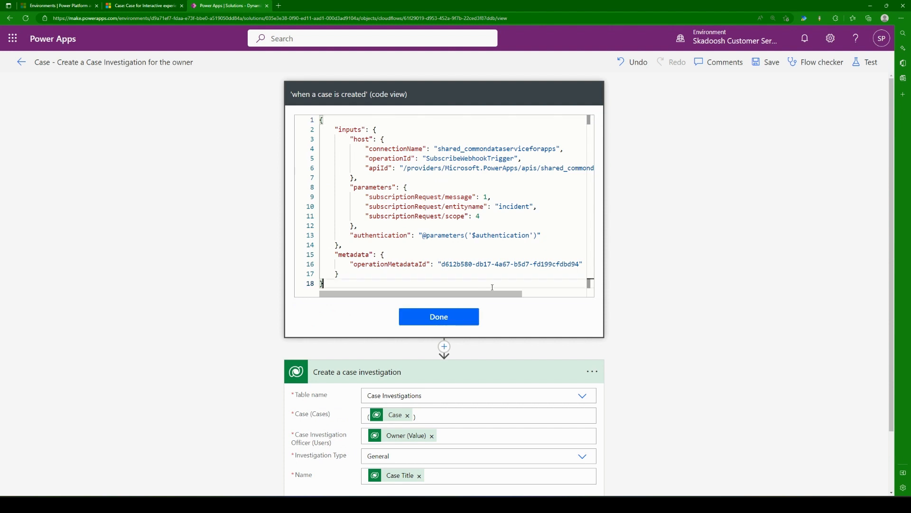
left_click_drag(519, 294, 484, 303)
left_click_drag(480, 294, 518, 294)
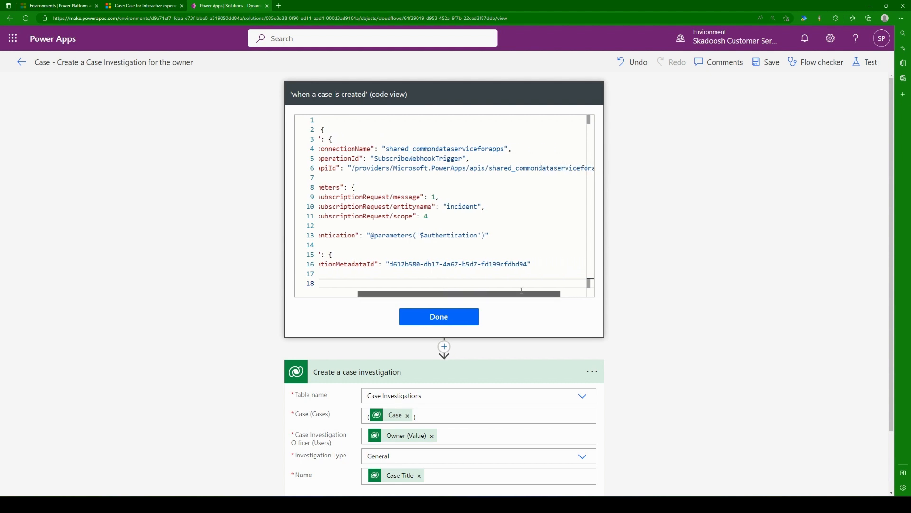
left_click(401, 206)
left_click_drag(401, 206, 468, 207)
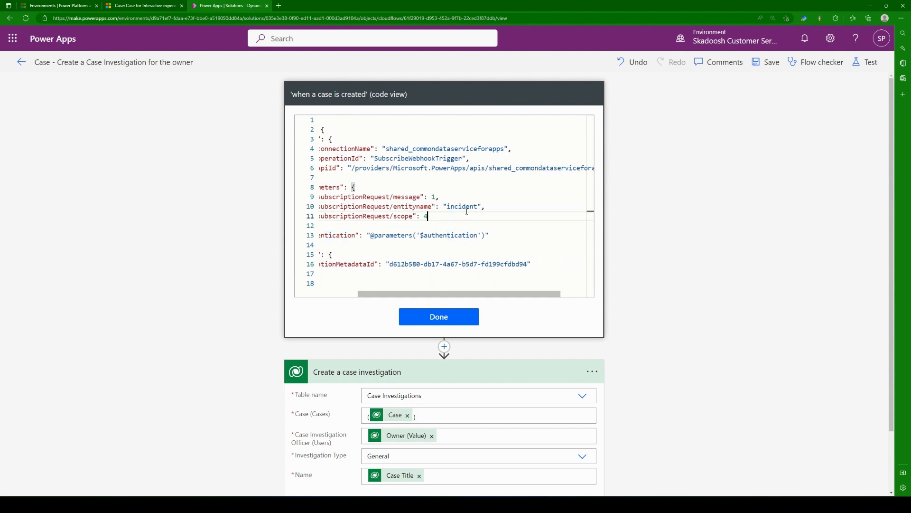
double_click(463, 207)
key("ctrl+c")
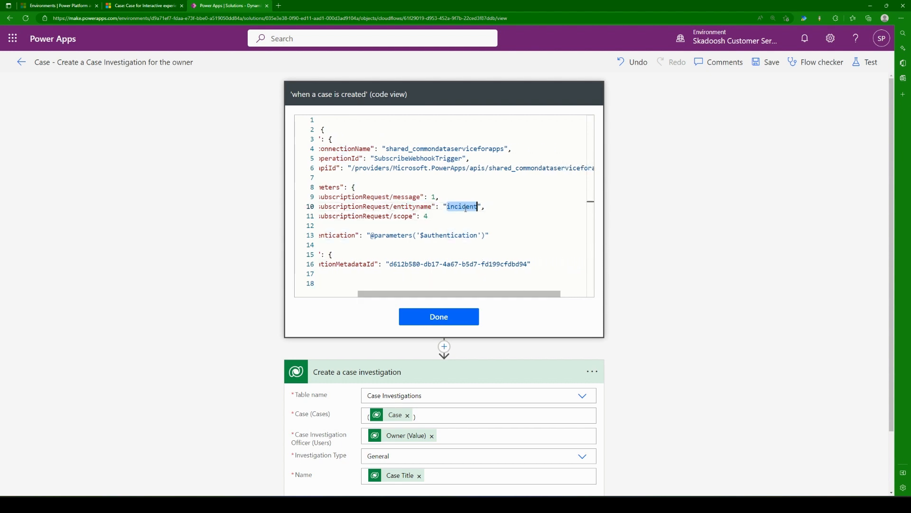
left_click(451, 320)
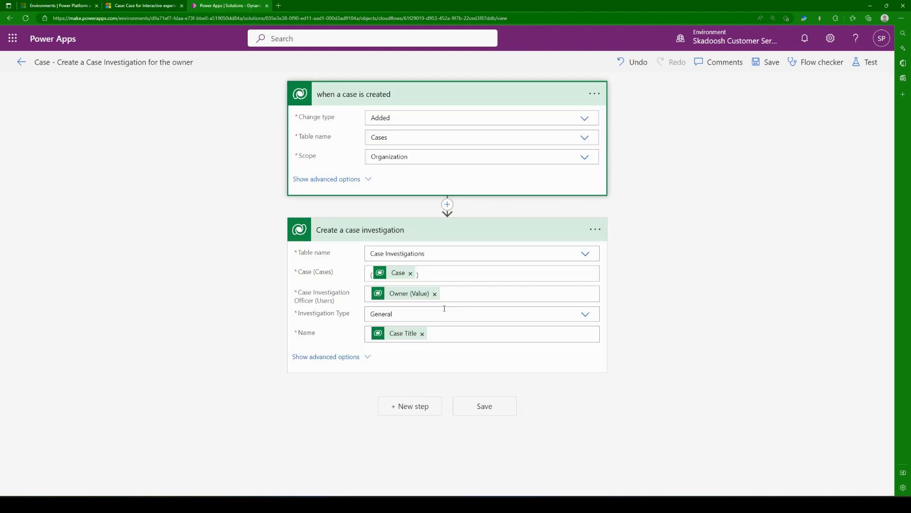
Step: Prefix the parenthesized Case value in the Case (Cases) field with "incidents"
left_click(371, 270)
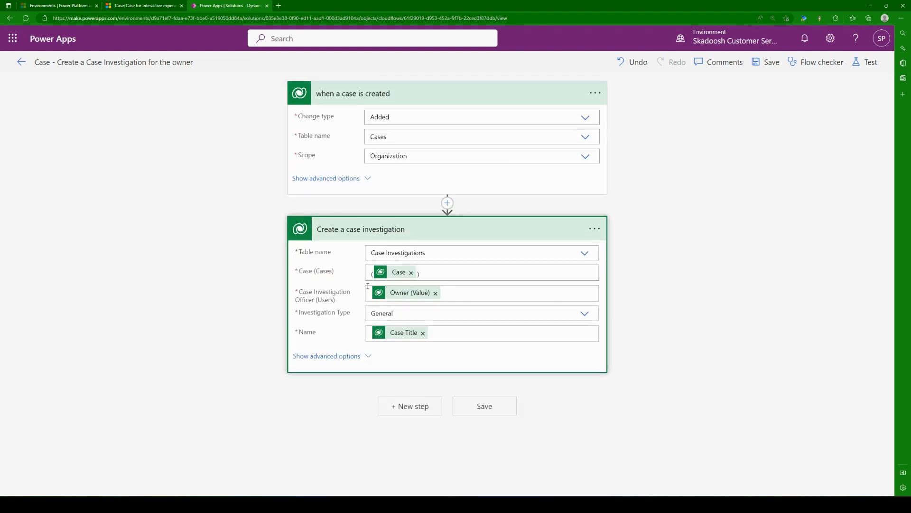
key("ctrl+v")
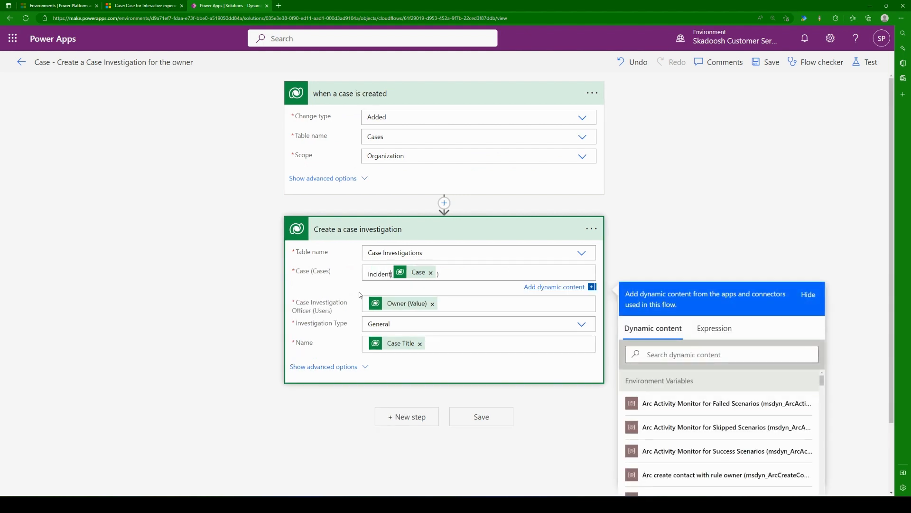
type("s")
left_click(232, 346)
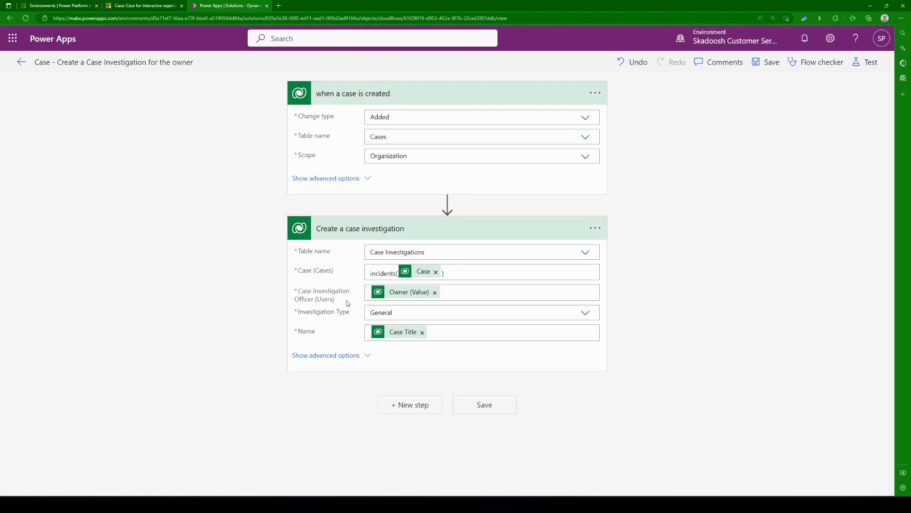
Step: Open the owner's user record from Test Case 1 in Customer Service Hub, examine the table name in its page address, and return to the case
double_click(373, 292)
left_click(480, 292)
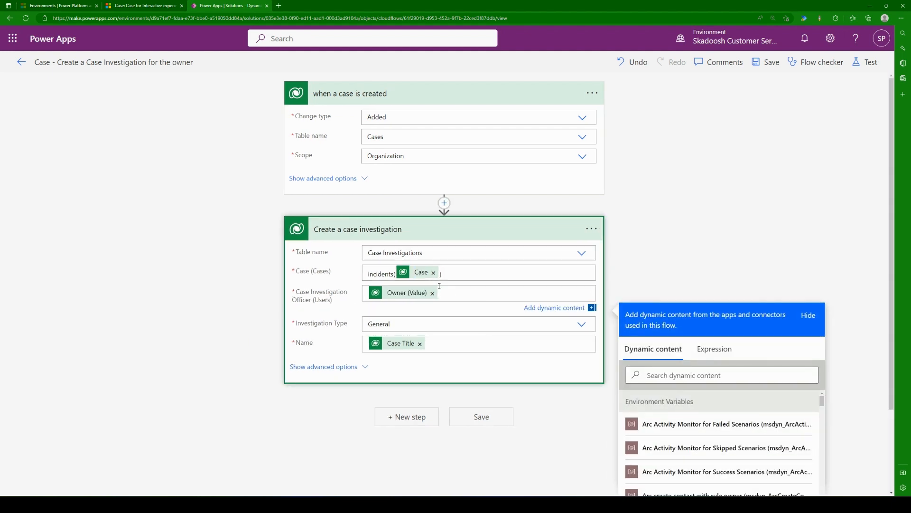
left_click(143, 4)
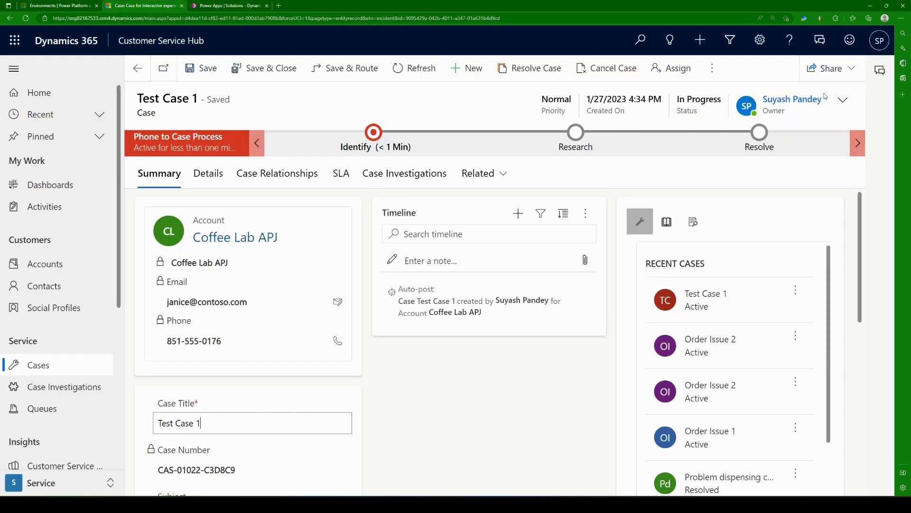
left_click(792, 103)
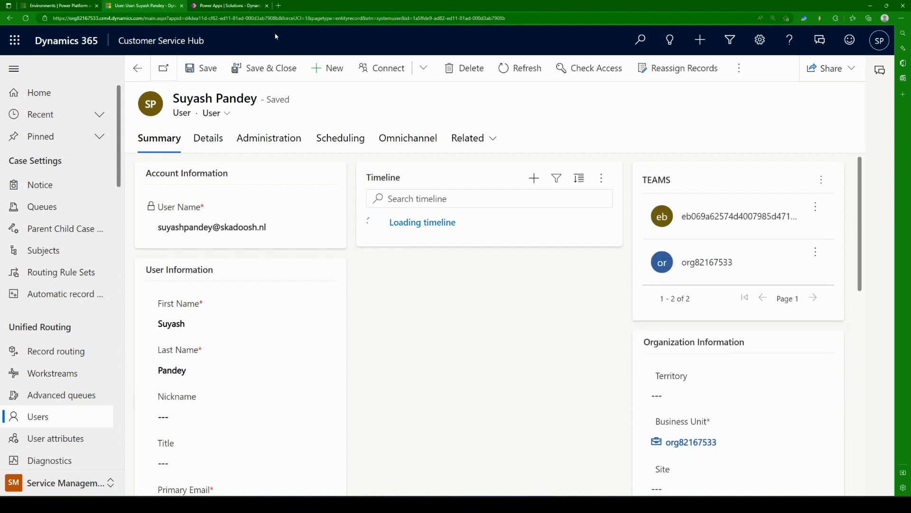
left_click(366, 17)
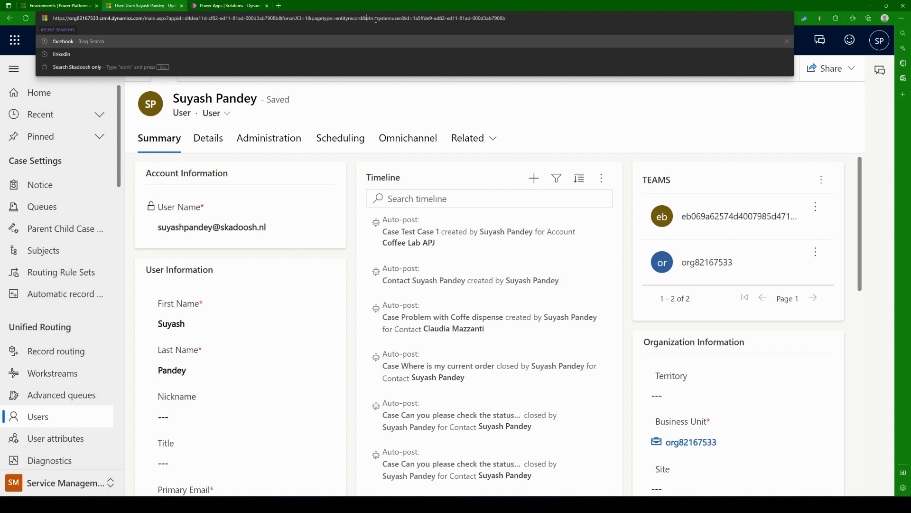
left_click_drag(378, 19, 403, 19)
left_click(342, 111)
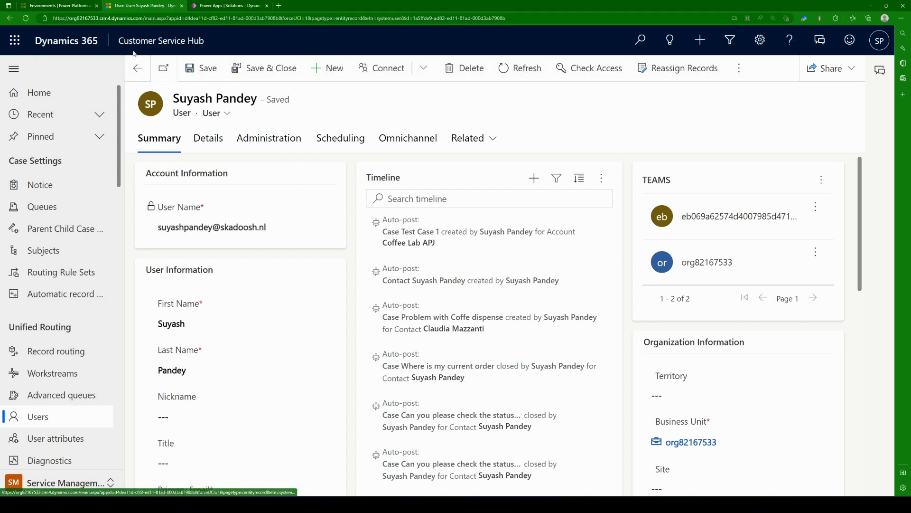
left_click(10, 18)
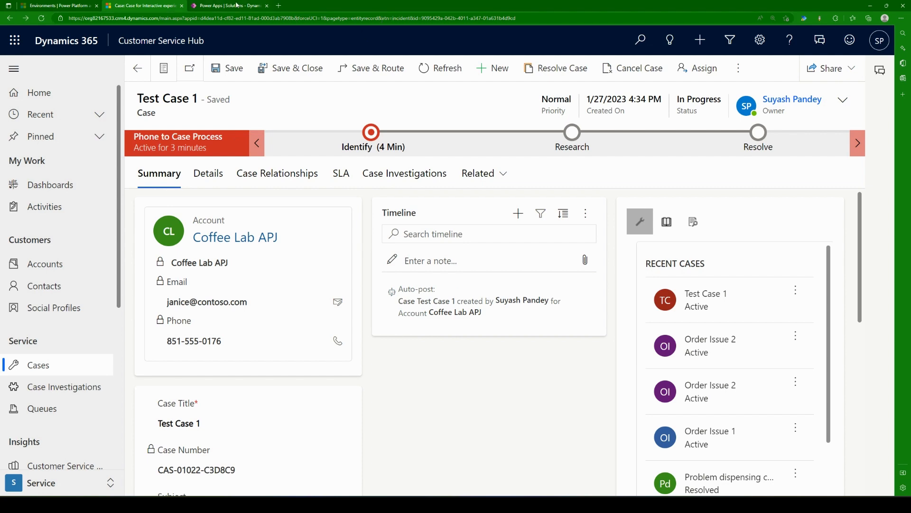
Step: Reopen the case owner's user record and select the table name "systemuser" in its page address
left_click(214, 6)
left_click(142, 5)
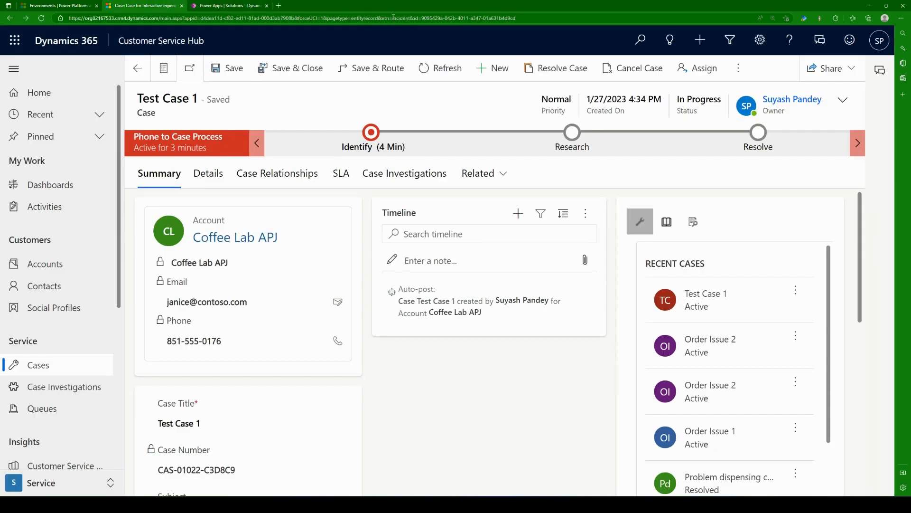
left_click(793, 99)
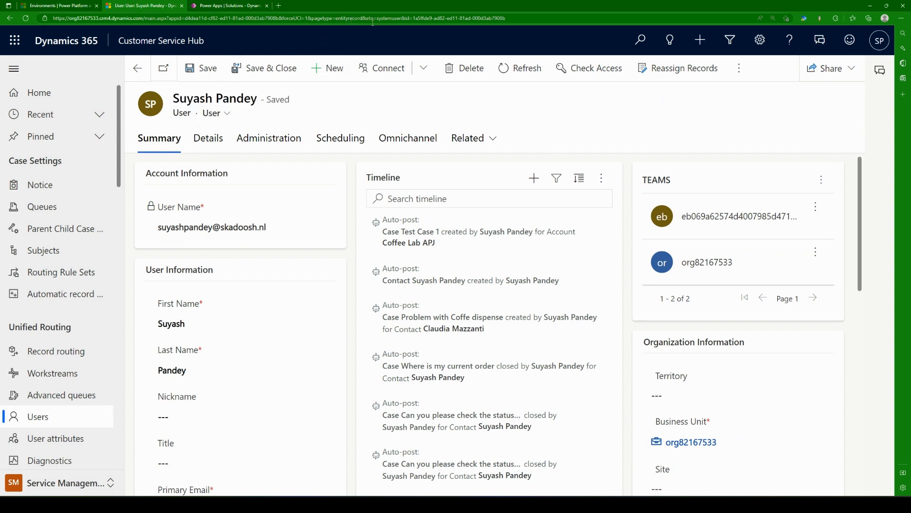
left_click_drag(377, 18, 402, 18)
Step: Back in the Power Apps flow, wrap the Owner (Value) entry of Case Investigation Officer as "systemusers(Owner (Value))"
left_click(216, 6)
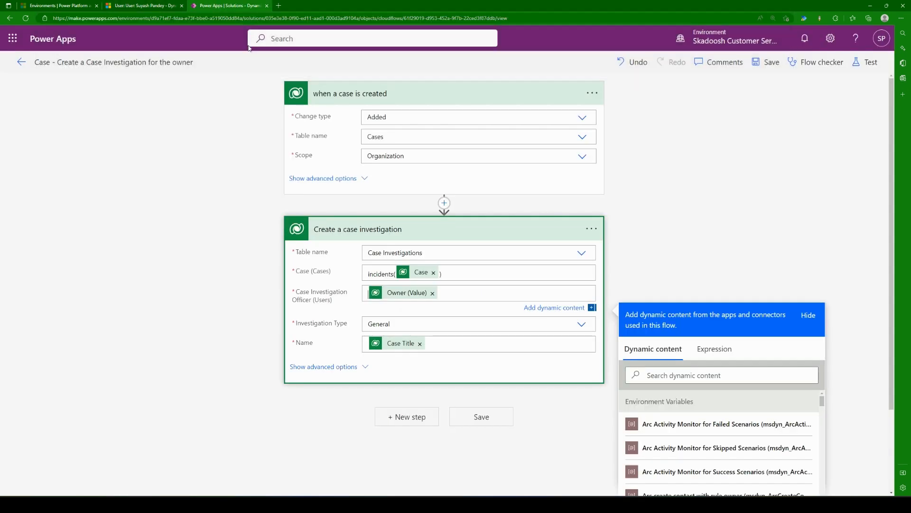
type("( ")
type("systemuser")
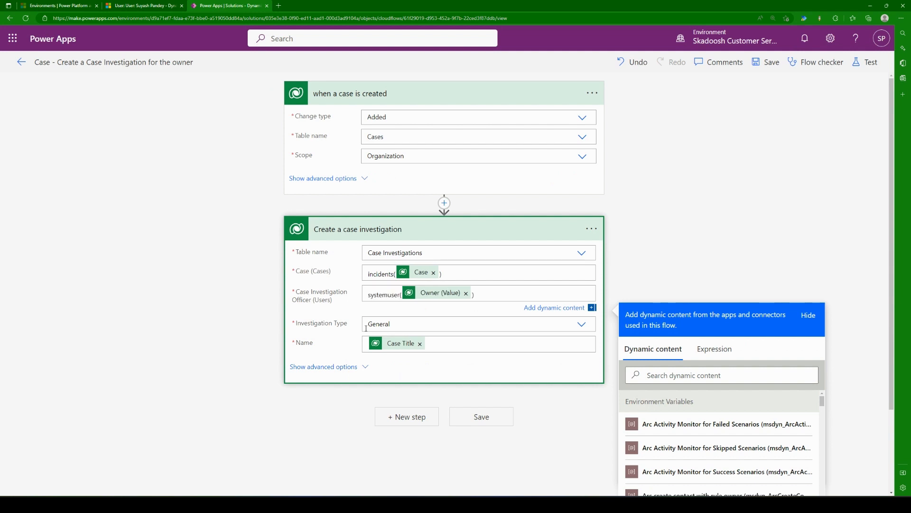
type("s")
left_click(149, 399)
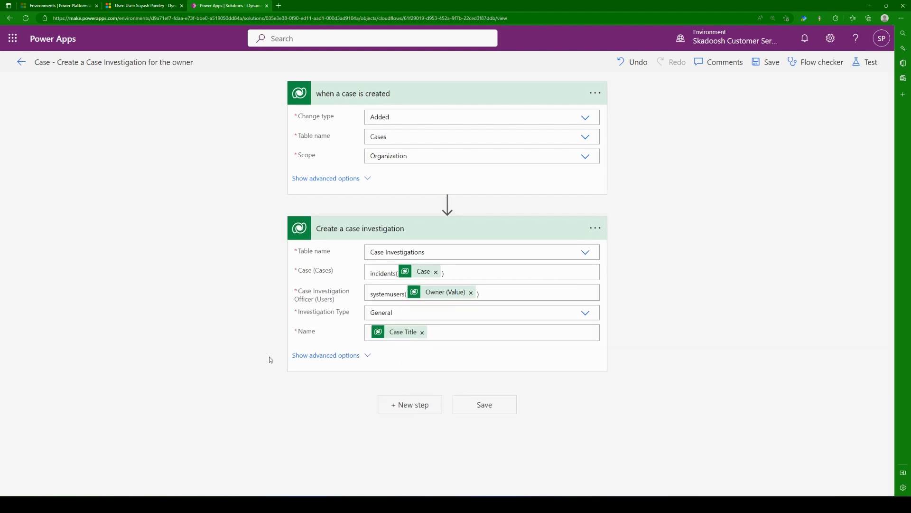
Step: Save the flow, and collapse the "Create a case investigation" action and the "when a case is created" trigger
left_click(771, 64)
left_click(355, 353)
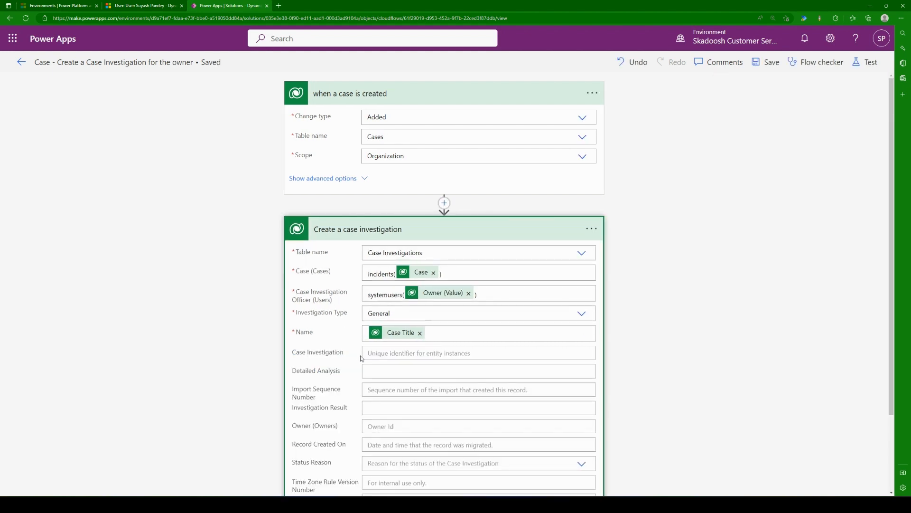
left_click(365, 238)
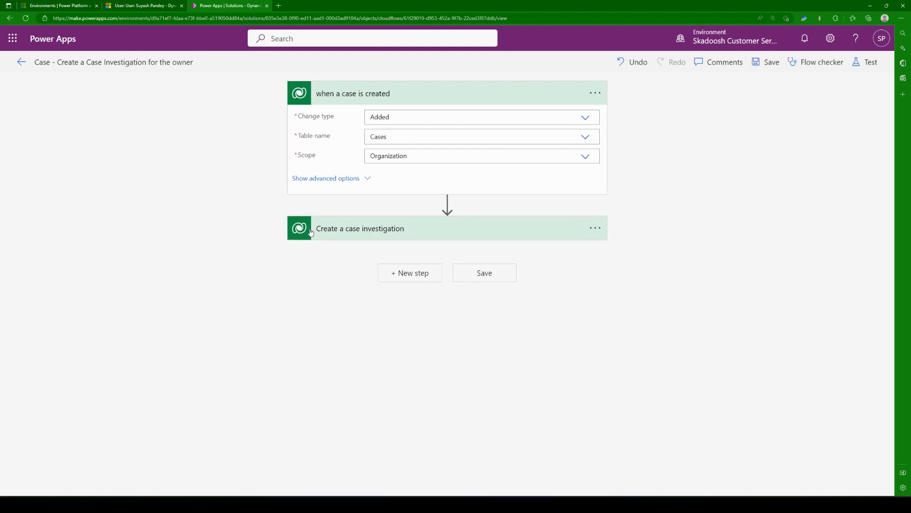
left_click(348, 100)
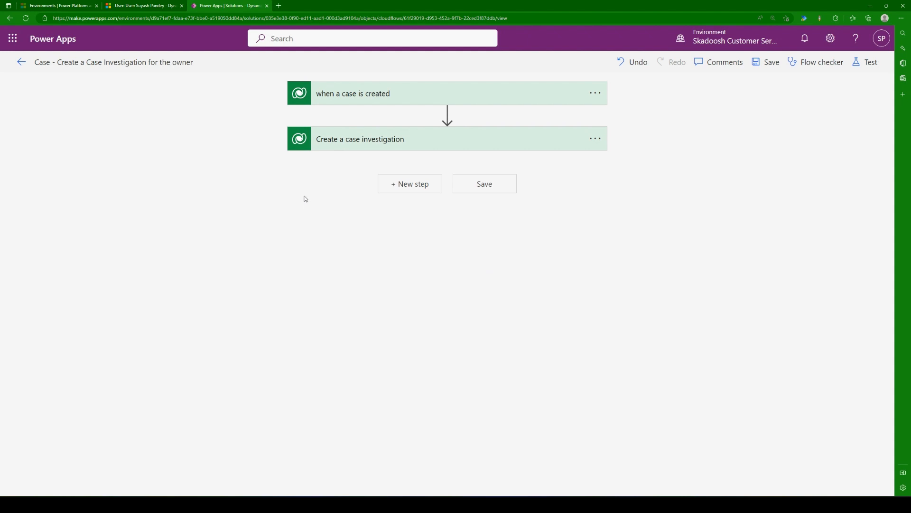
Step: Check the Case Investigations list of the Test Case 1 record in Customer Service Hub, and return to the flow
left_click(107, 5)
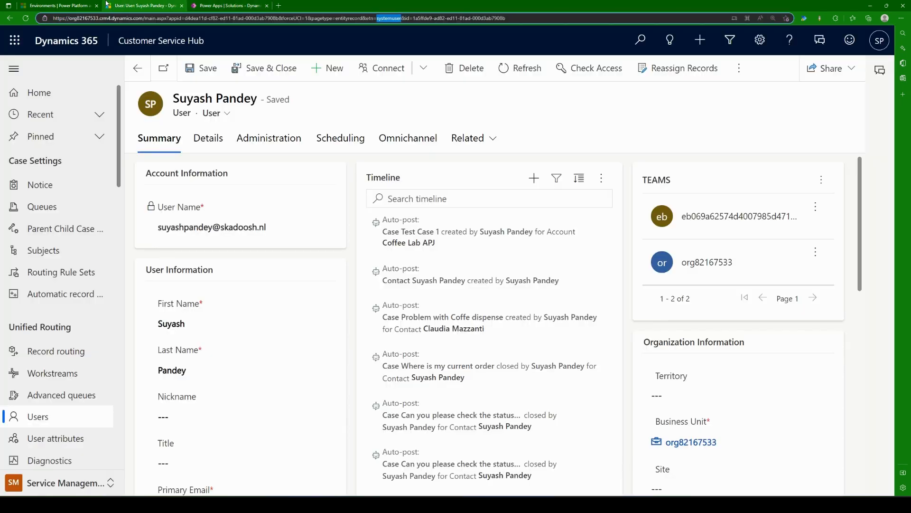
left_click(137, 68)
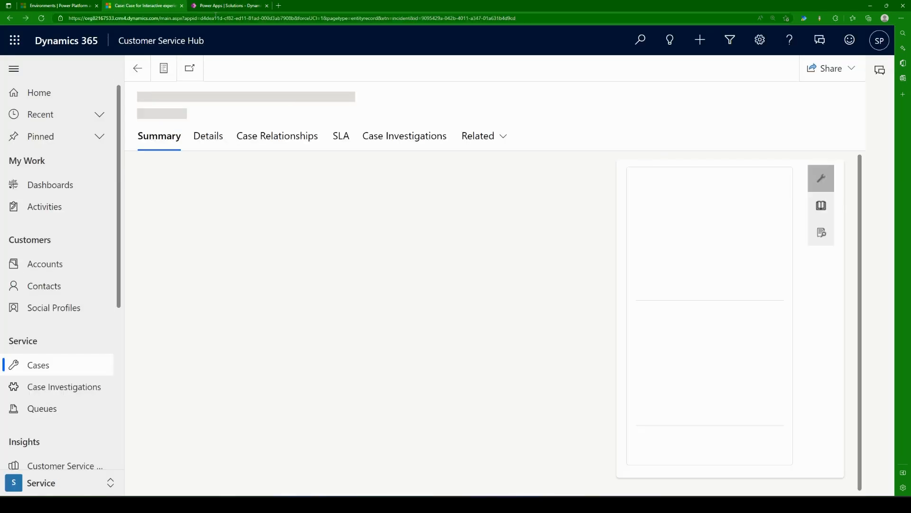
left_click(429, 181)
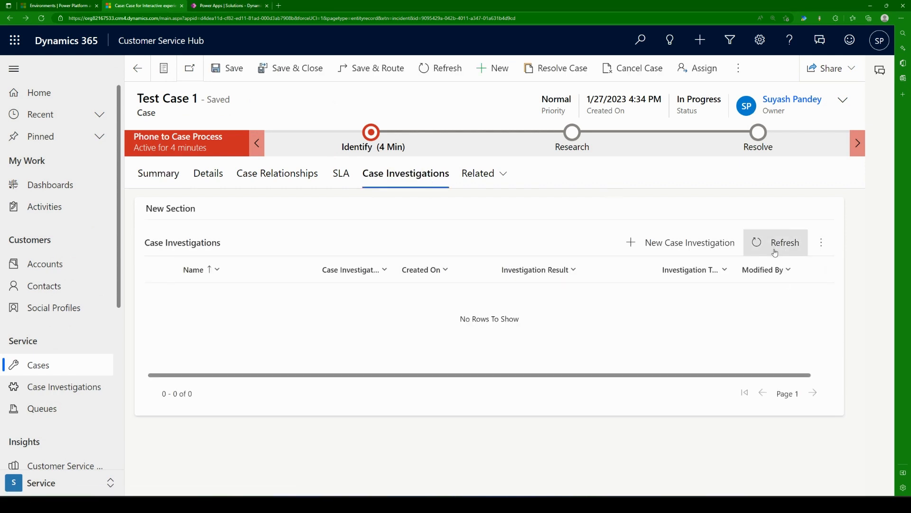
left_click(272, 9)
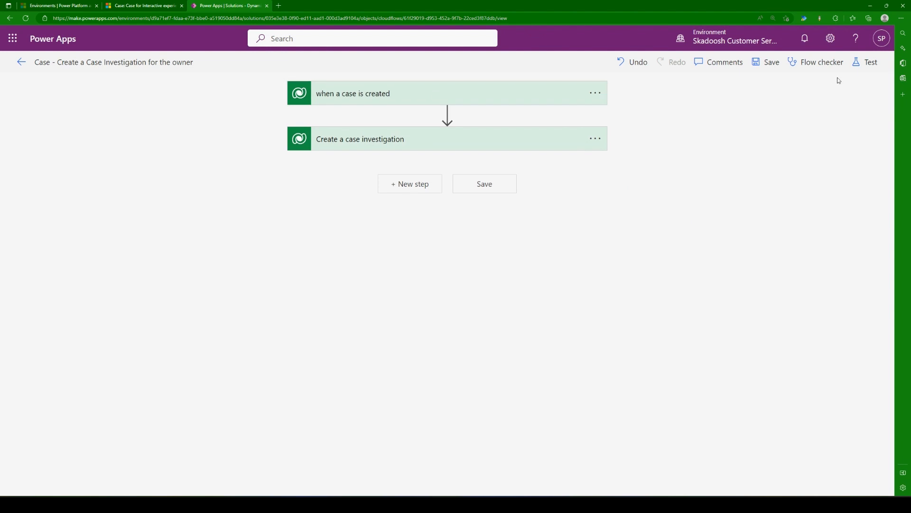
Step: Test the flow automatically with a recently used trigger, reusing the trigger data of the failed run
left_click(867, 62)
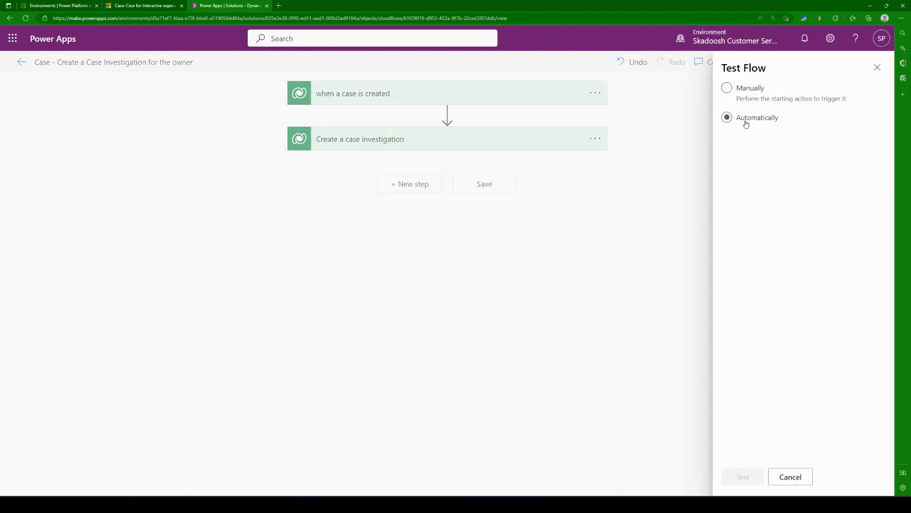
left_click(877, 68)
left_click(868, 62)
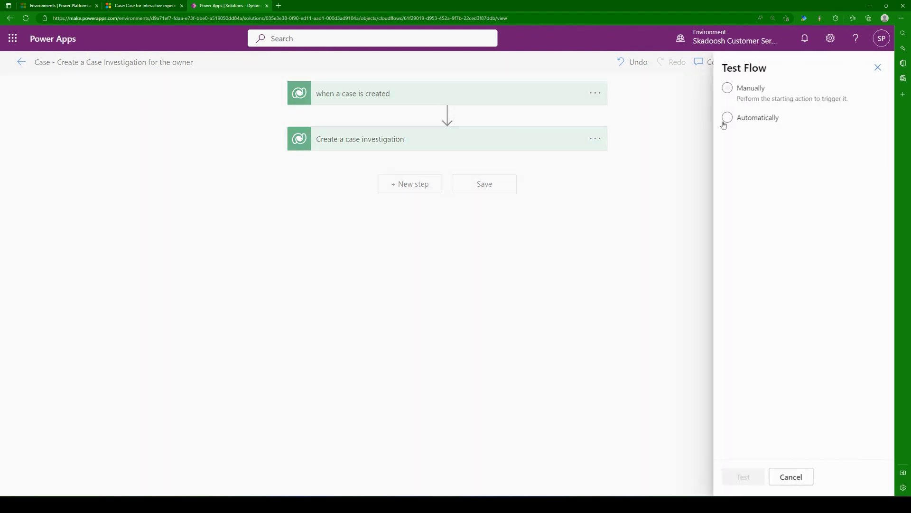
left_click(727, 89)
left_click(727, 119)
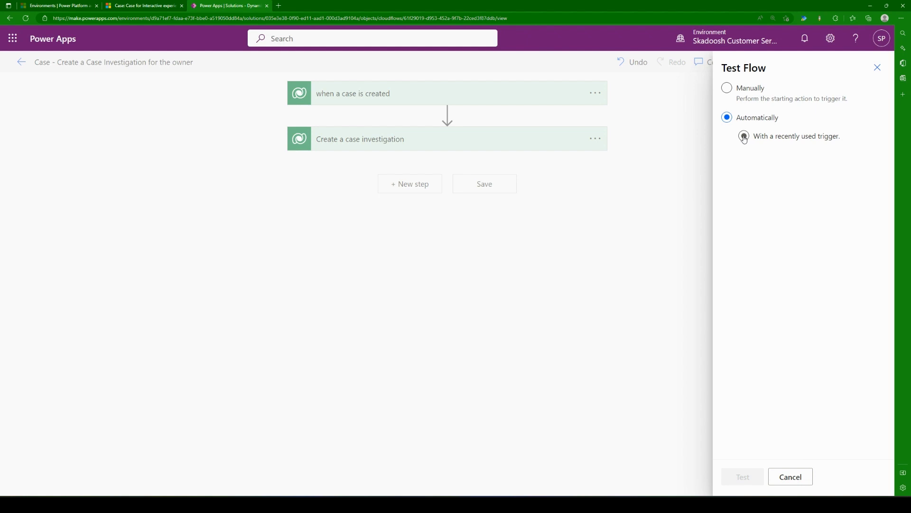
left_click(744, 137)
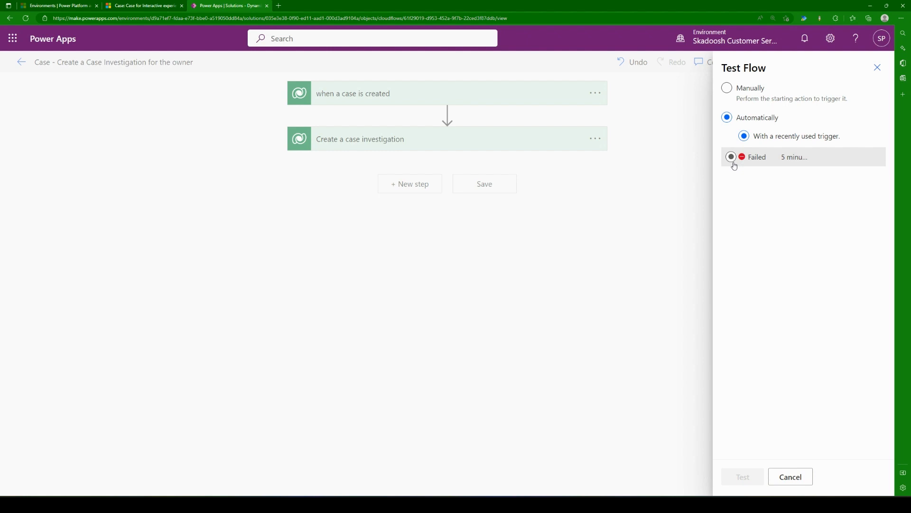
left_click(732, 158)
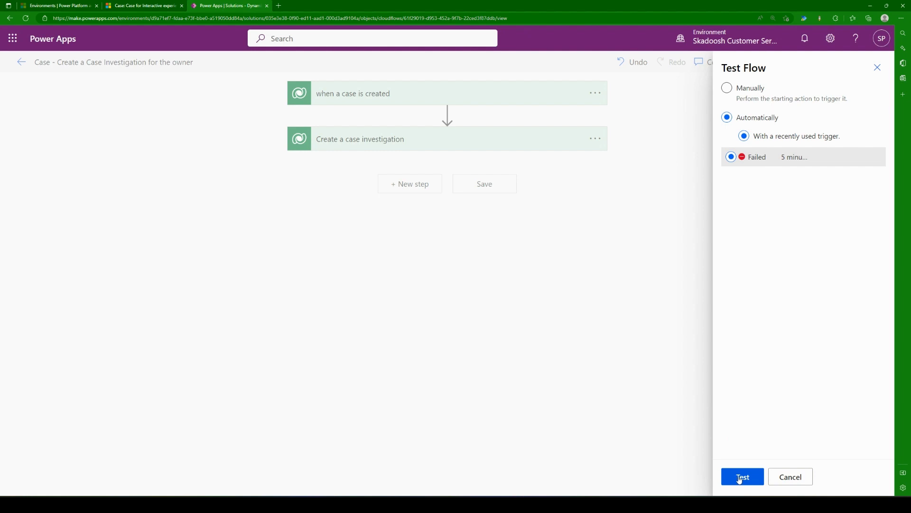
left_click(740, 477)
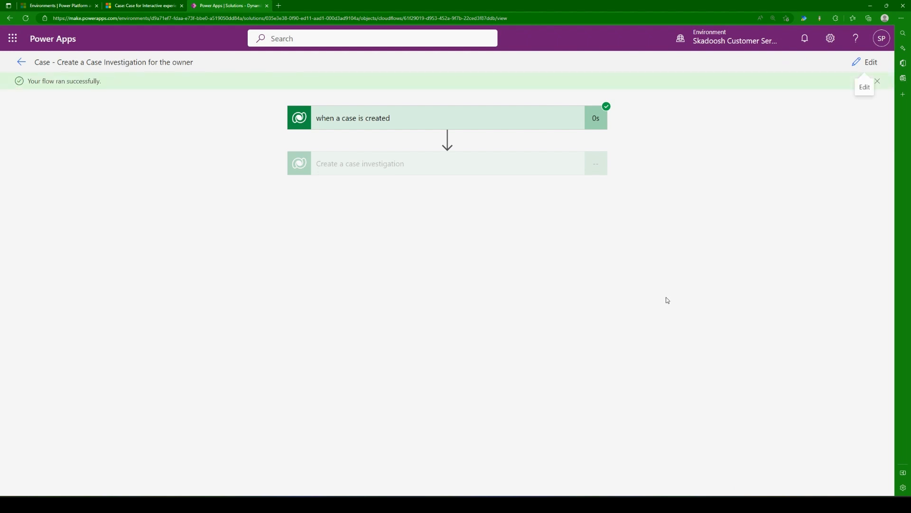
Step: Open the flow's details page with its run history, and refresh the Case Investigations list of Test Case 1 in Customer Service Hub to compare
left_click(20, 63)
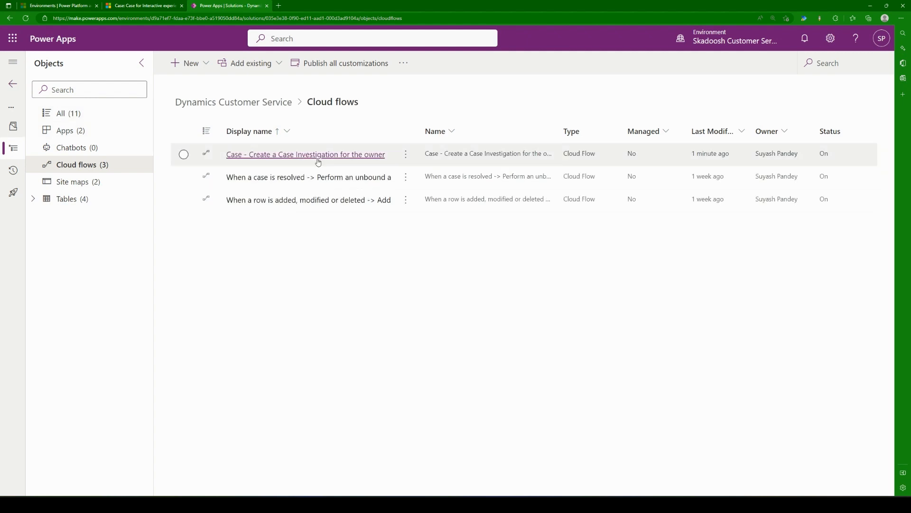
left_click(315, 158)
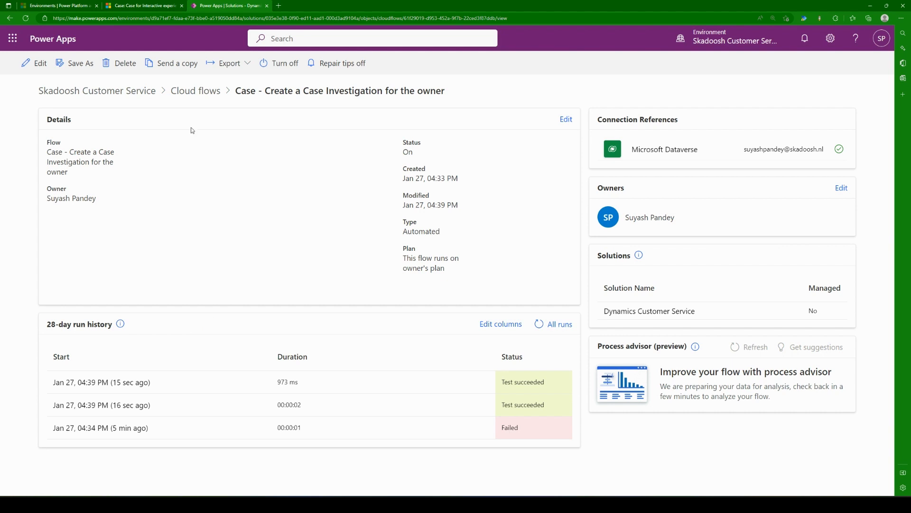
left_click(168, 6)
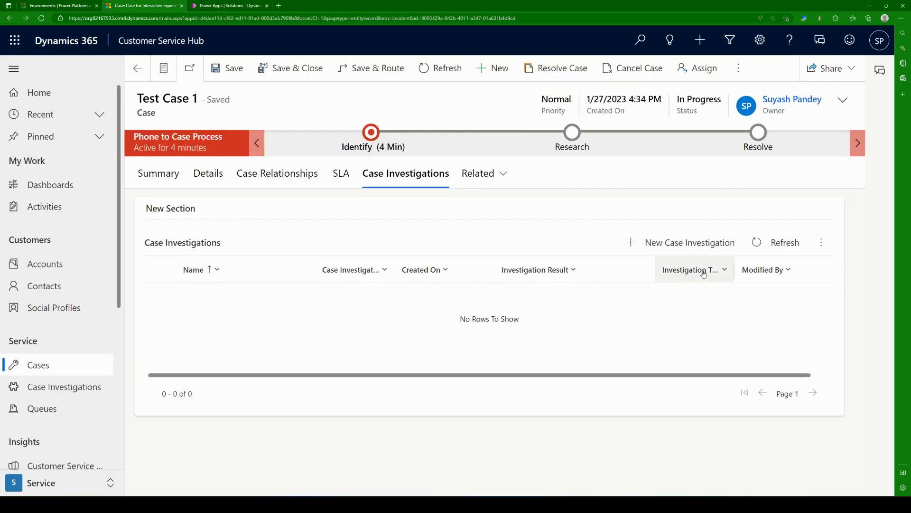
left_click(780, 249)
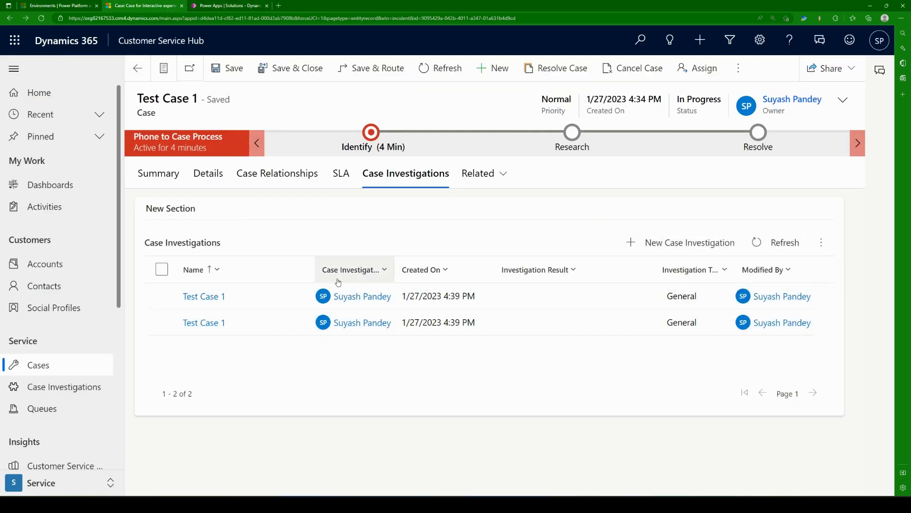
left_click(217, 8)
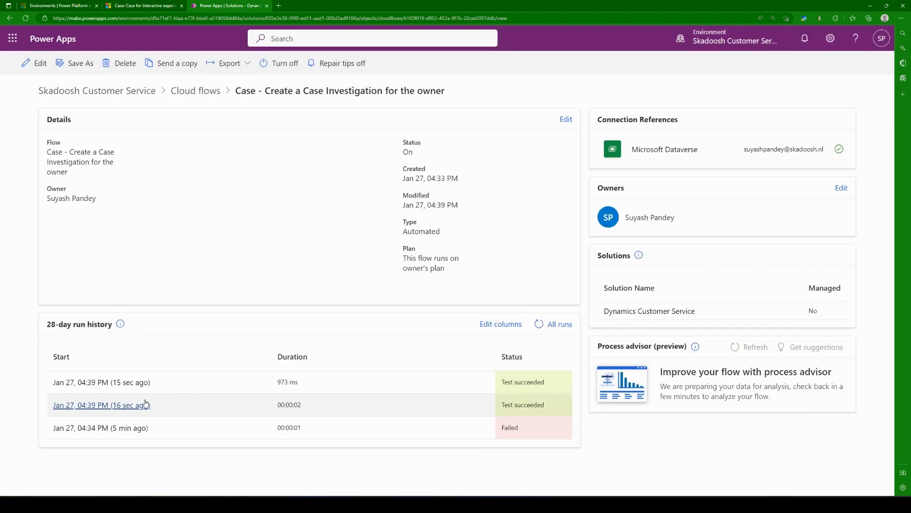
left_click(145, 6)
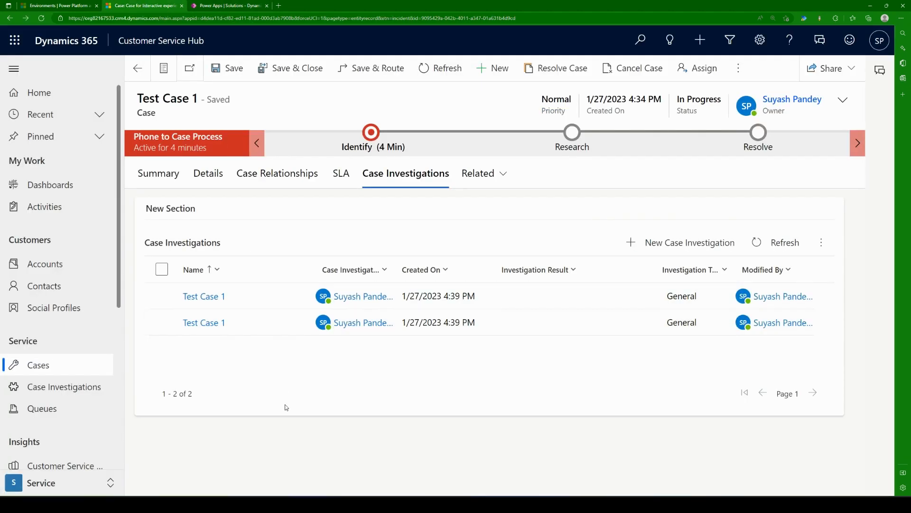
Step: Create and save a new case titled "Final Testing for this requirement" for the customer account Coffee Lab APJ
left_click(72, 366)
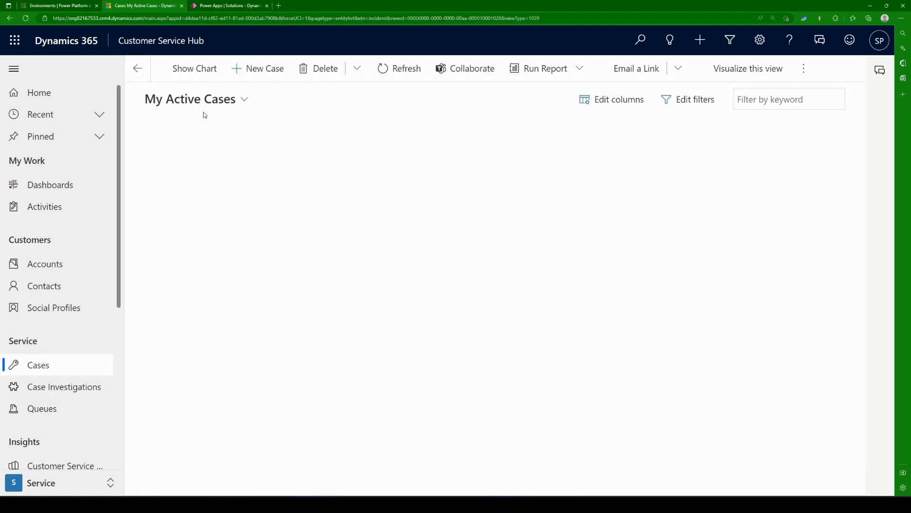
left_click(269, 70)
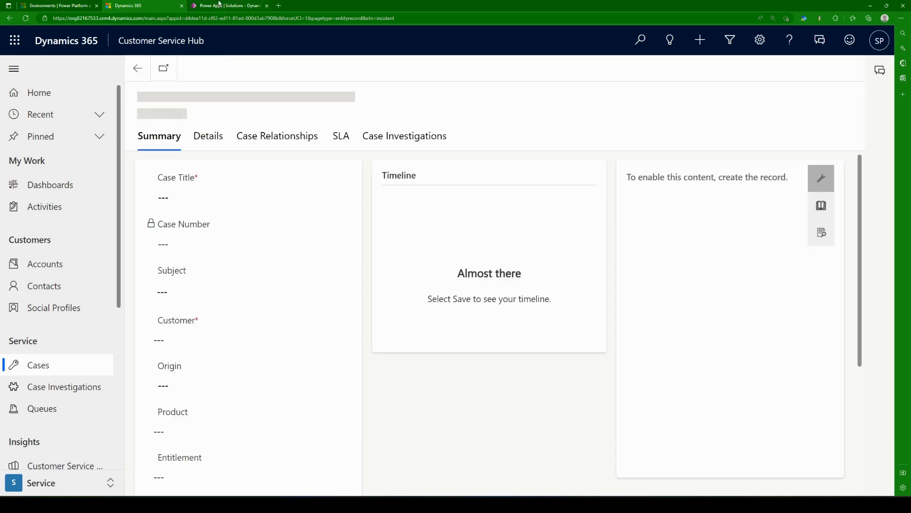
left_click(214, 235)
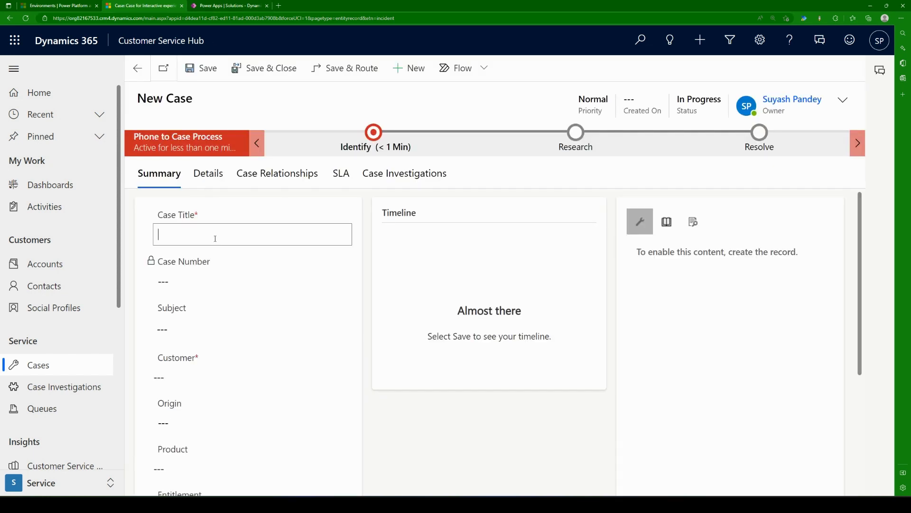
type("Final Testing for this requirement")
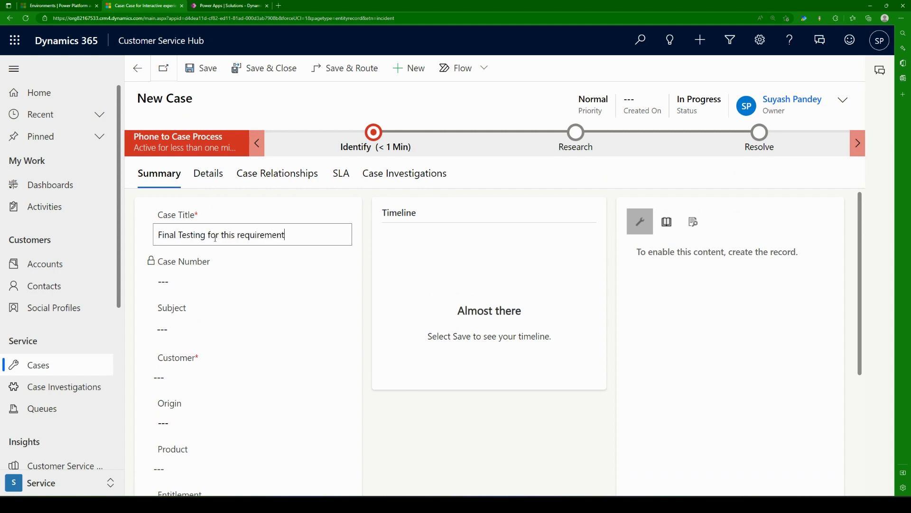
key("Tab")
left_click(306, 375)
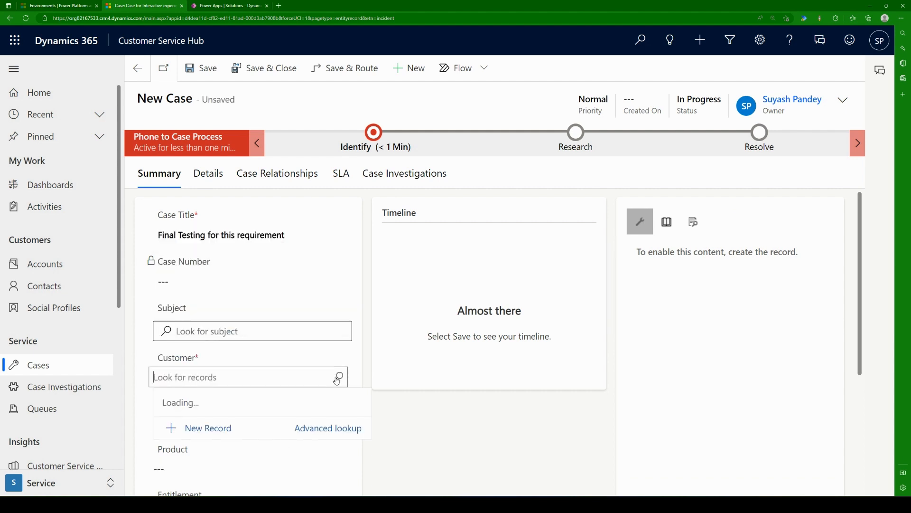
left_click(228, 225)
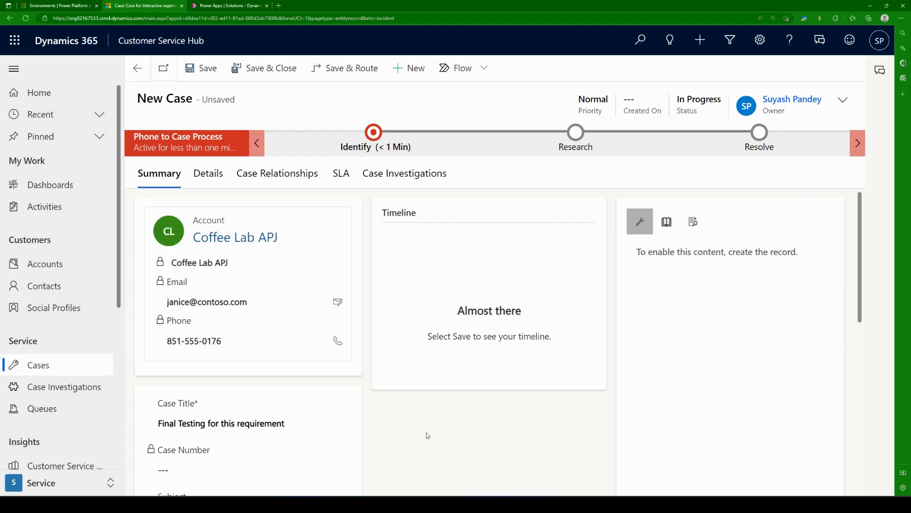
left_click(201, 68)
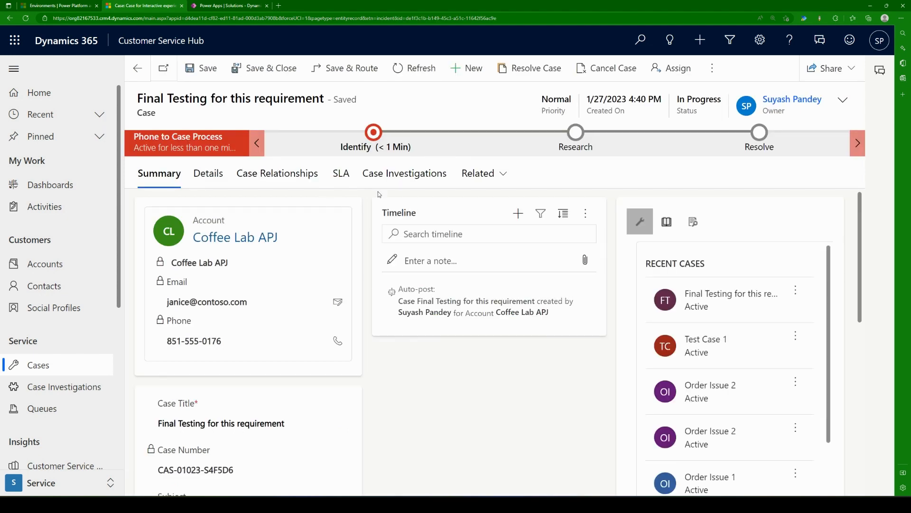
Step: Refresh the new case and check its Case Investigations list for the row made by the flow
left_click(404, 174)
left_click(418, 69)
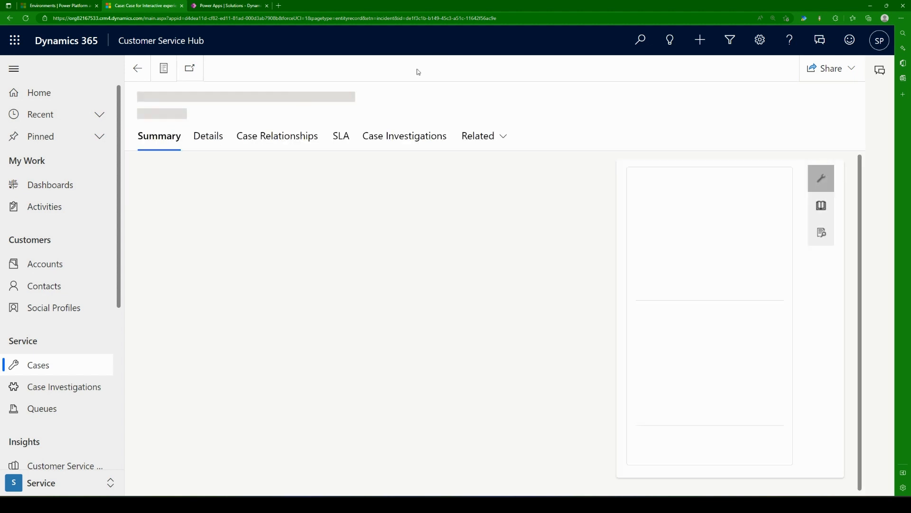
left_click(409, 184)
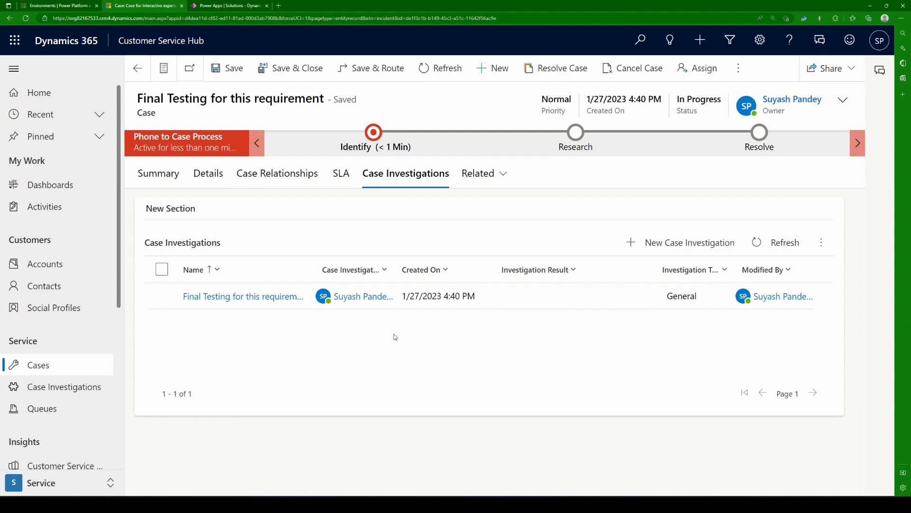
Step: Open the case's investigation record to review its officer, case, type and owner fields, and return to the case's Summary
left_click(435, 298)
double_click(435, 298)
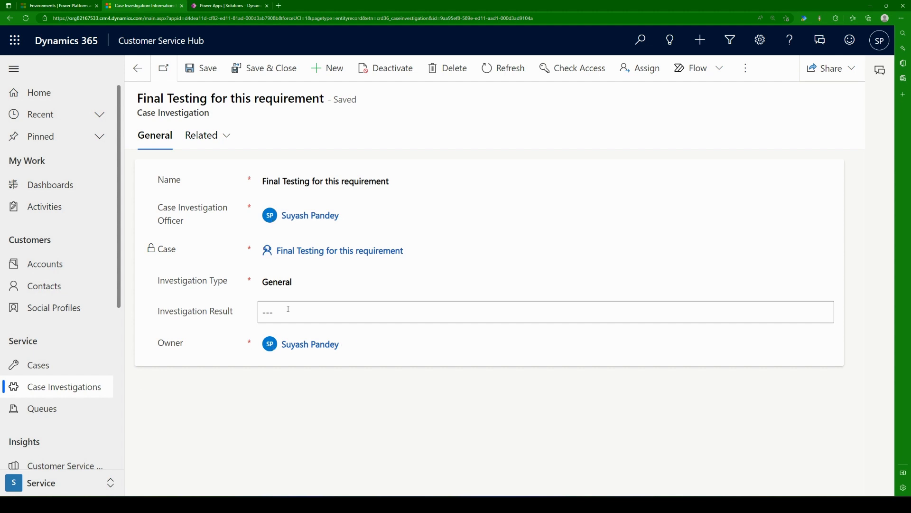
left_click(137, 68)
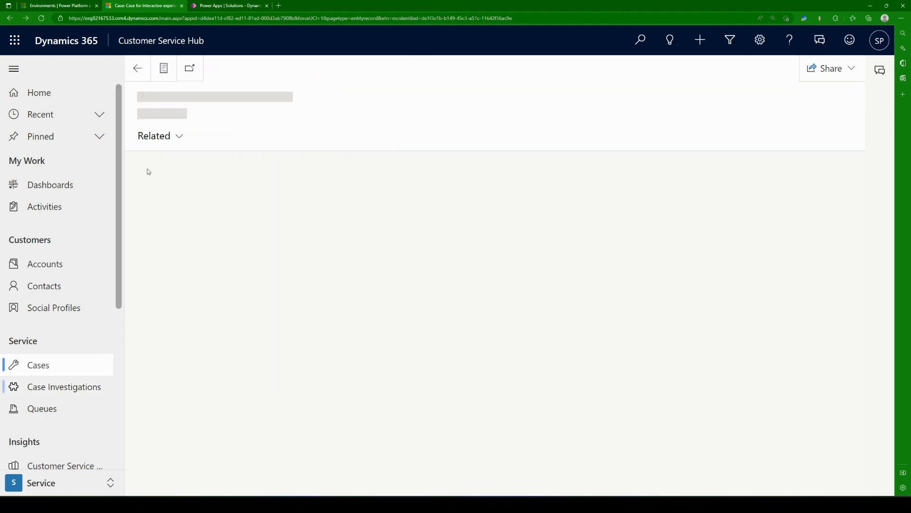
left_click(159, 181)
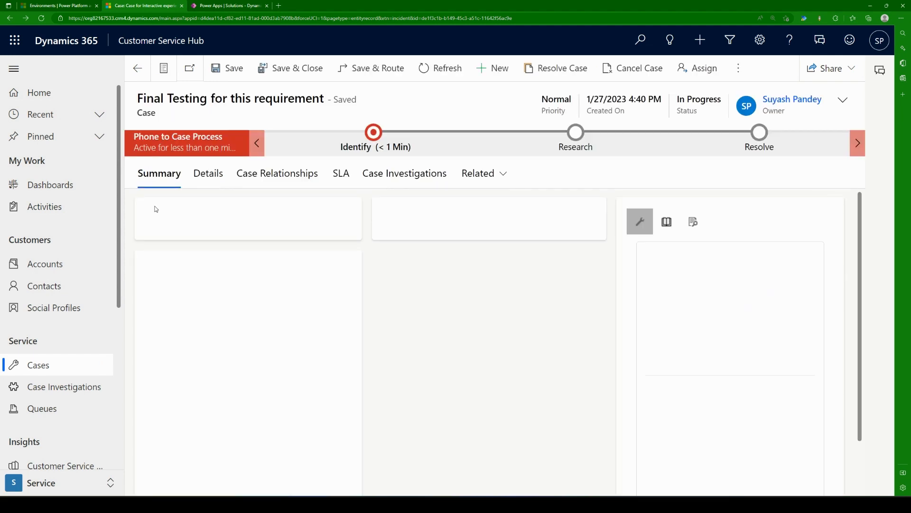
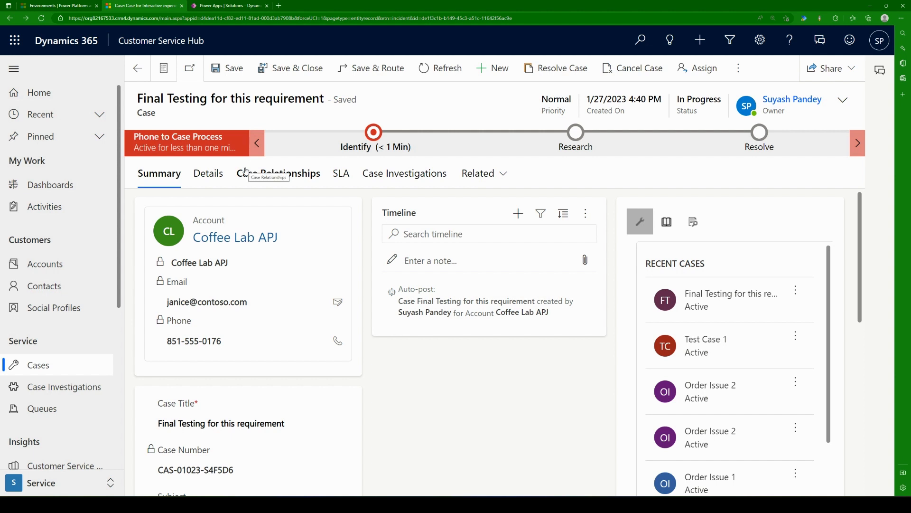
Step: Check the case's Case Investigations list, view the annual revenue on its customer account Coffee Lab APJ, and return to the case
left_click(404, 174)
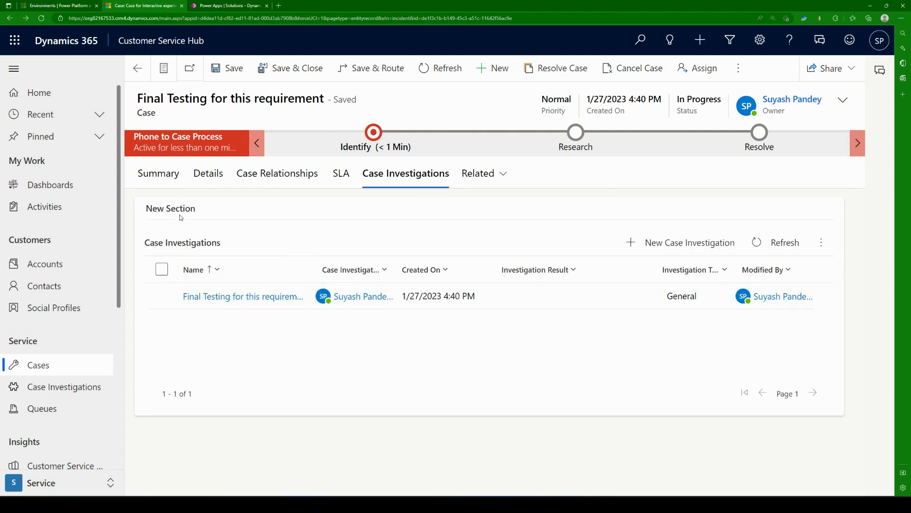
left_click(159, 174)
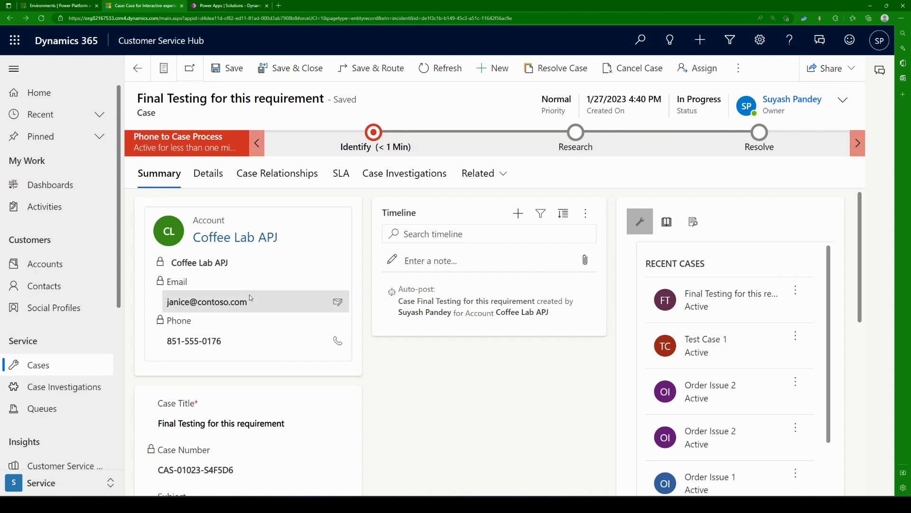
scroll(250, 295, "down", 5)
left_click(176, 345)
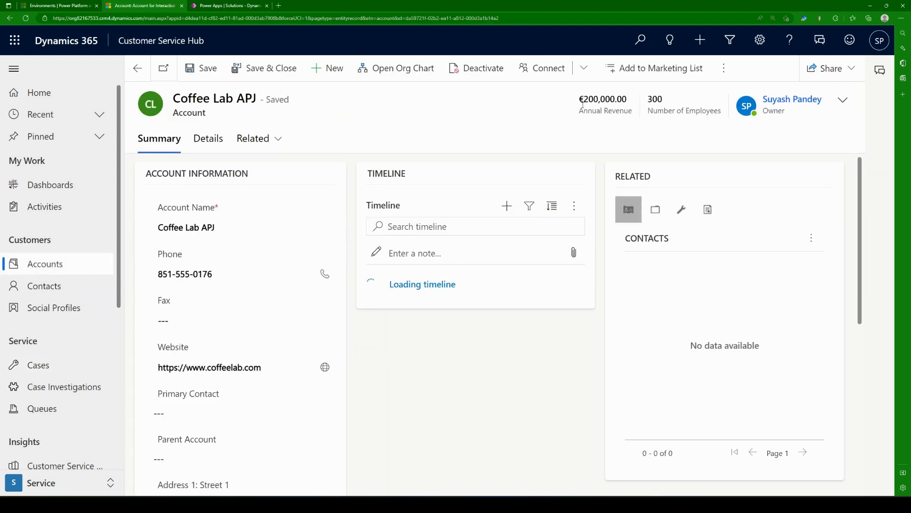
left_click_drag(585, 98, 626, 98)
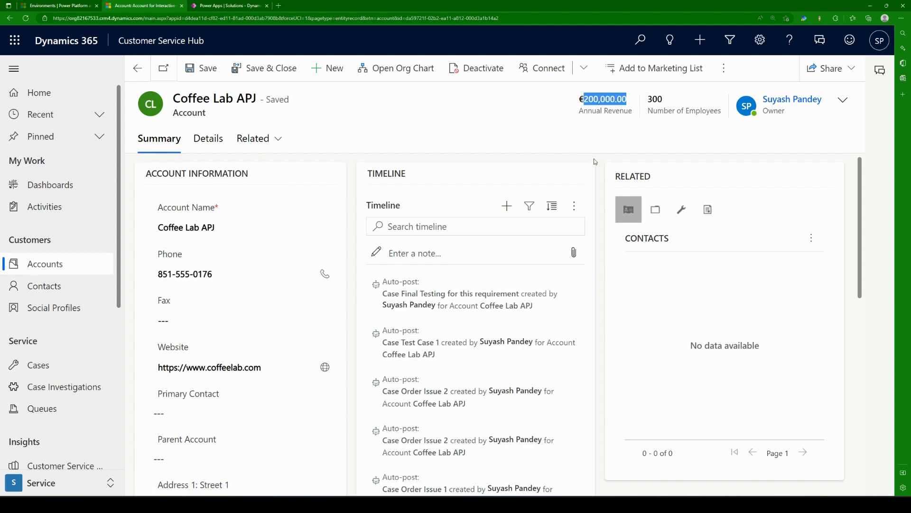
left_click(576, 135)
left_click(137, 68)
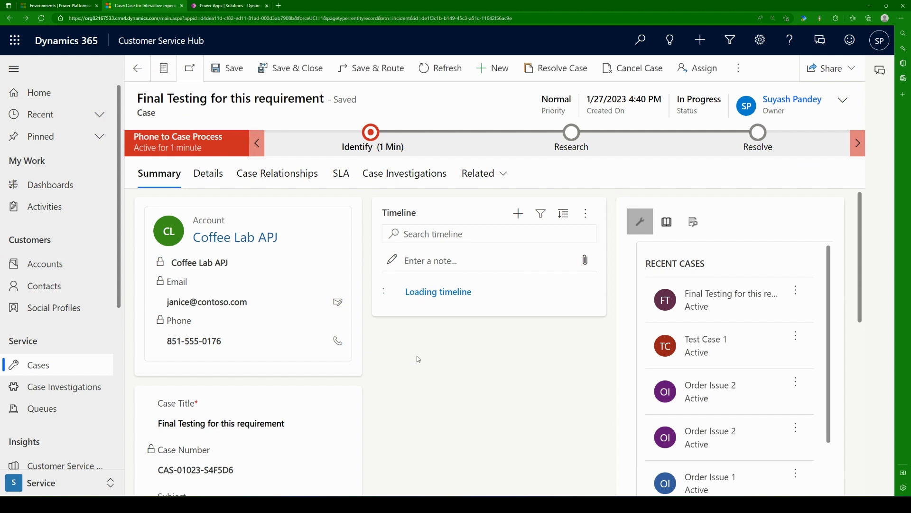
Step: Examine the case's Details fields, including Origin and Contact, and its Case Relationships, and return to the Summary
scroll(416, 361, "down", 5)
scroll(417, 361, "down", 2)
scroll(419, 360, "up", 10)
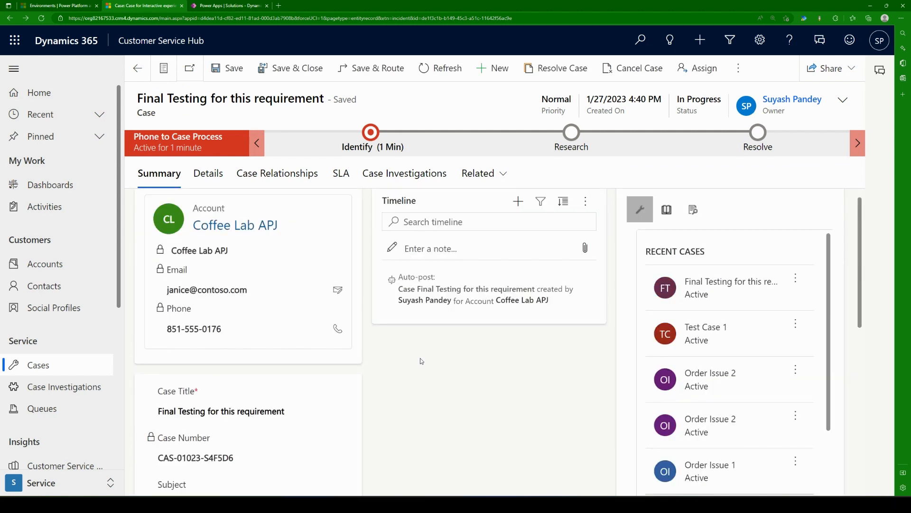
left_click(205, 174)
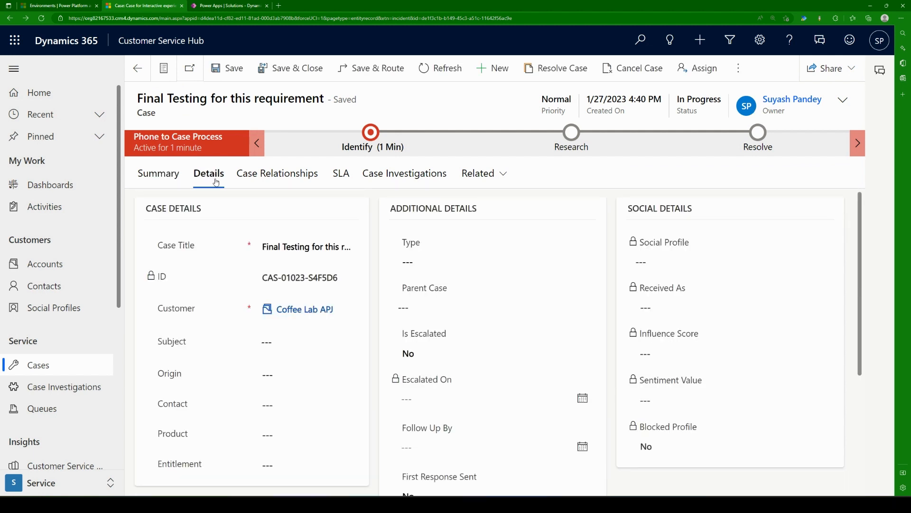
scroll(218, 386, "down", 1)
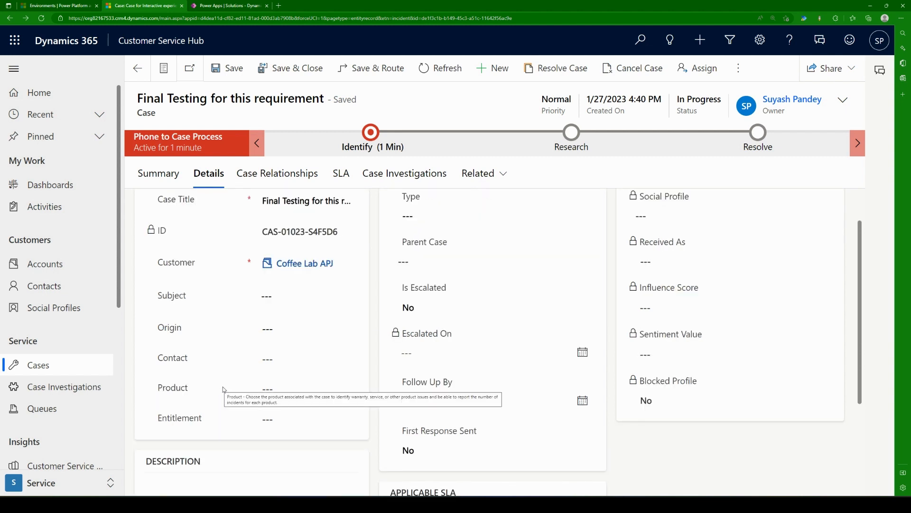
scroll(223, 387, "down", 3)
scroll(227, 386, "up", 4)
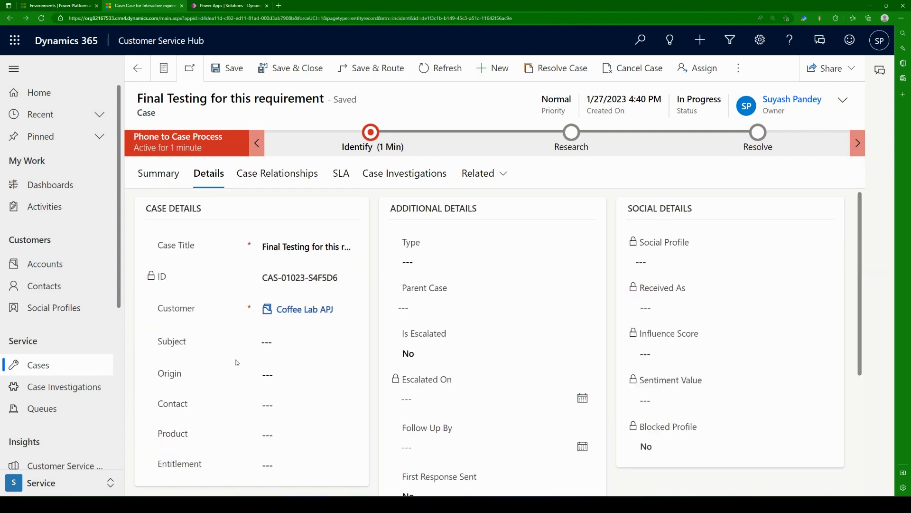
left_click(279, 376)
left_click(281, 378)
left_click(285, 405)
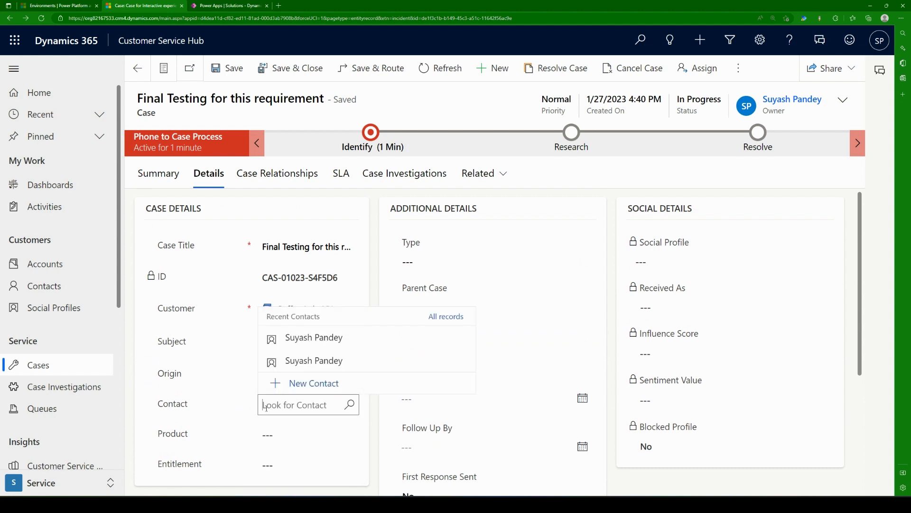
left_click(226, 411)
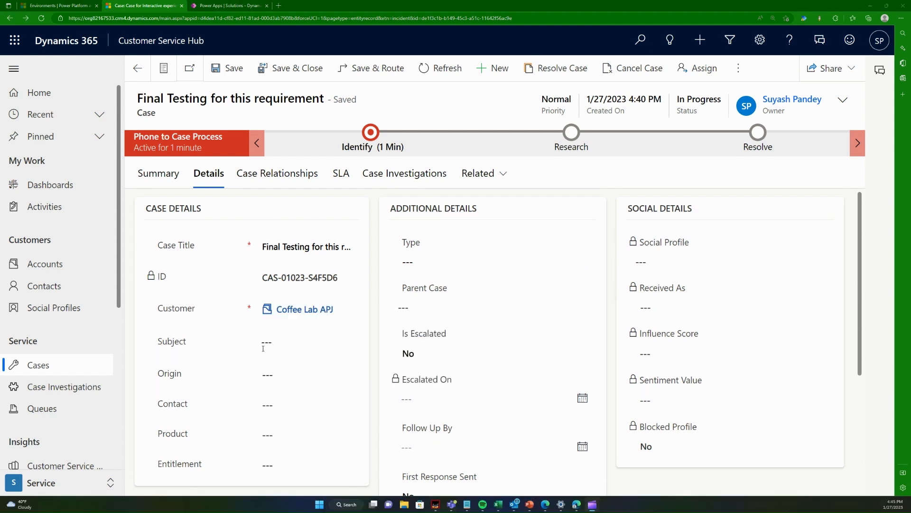
scroll(263, 349, "down", 2)
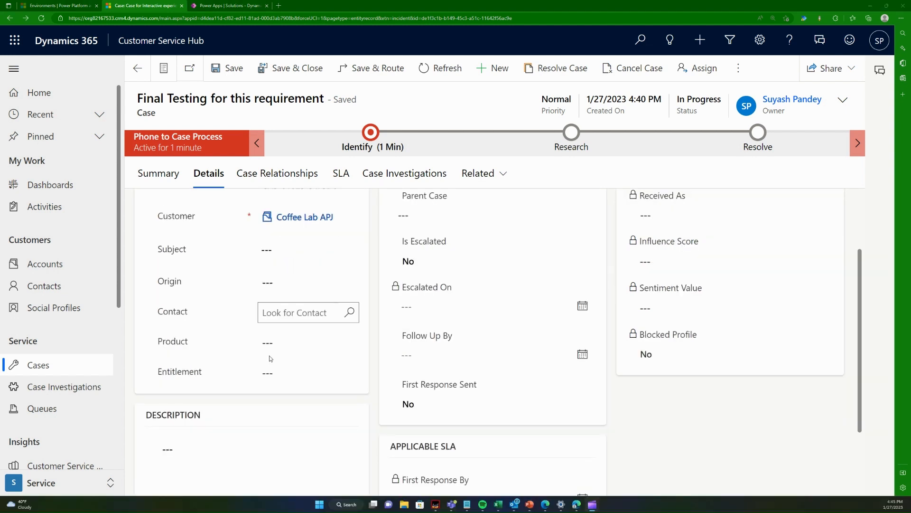
scroll(268, 358, "up", 2)
left_click(165, 173)
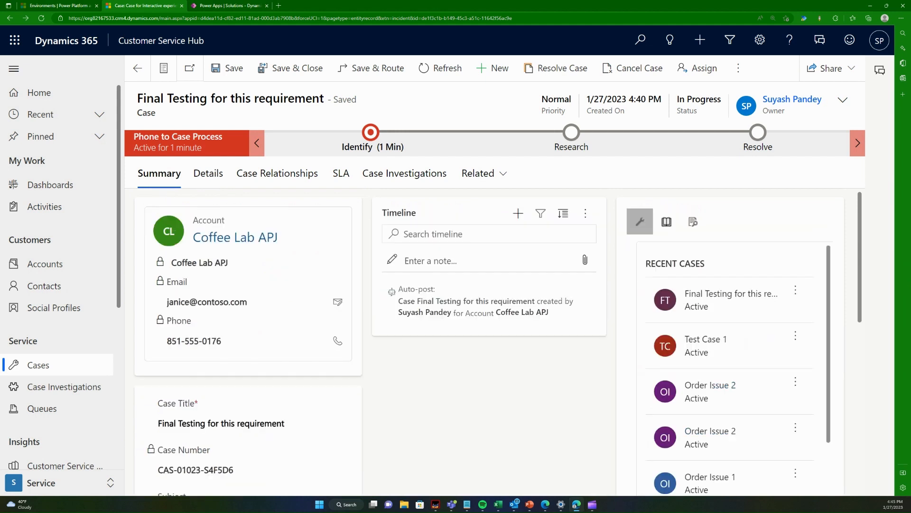
left_click(210, 175)
left_click(260, 186)
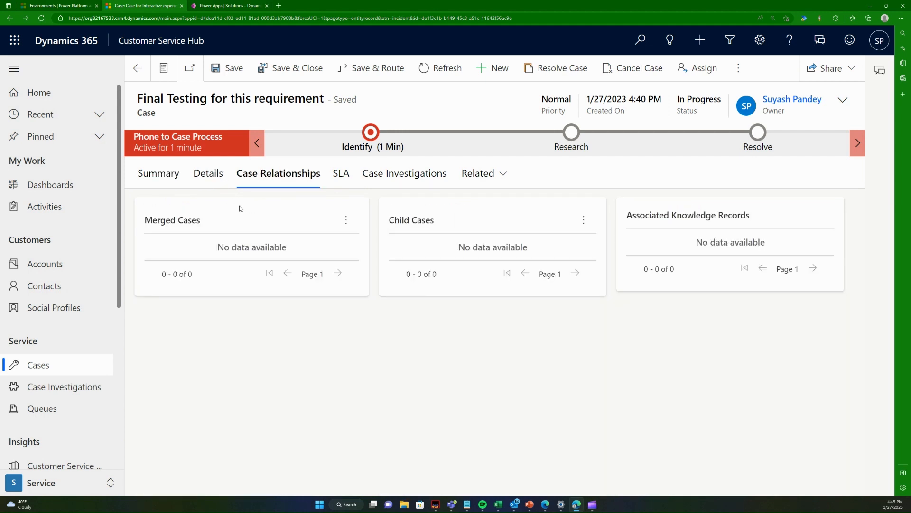
left_click(167, 179)
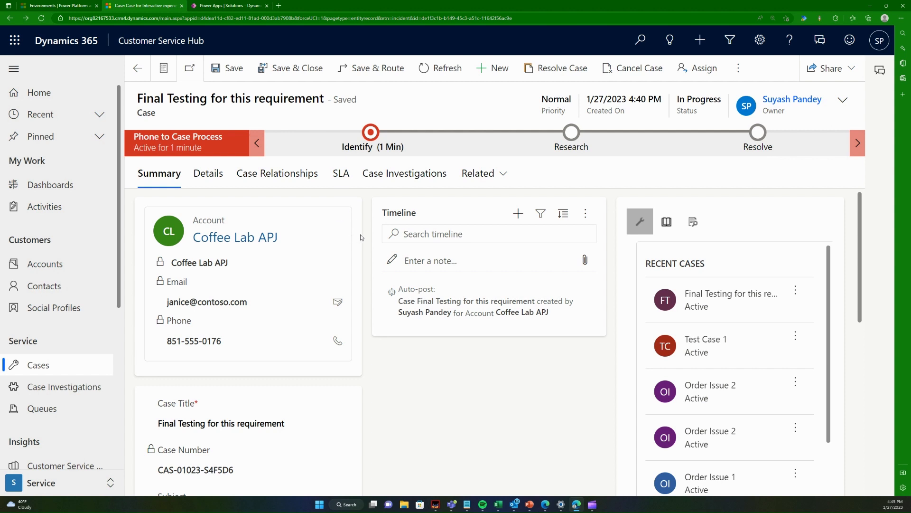
Step: Review the case's additional header fields, including the available Priority options, without changing them, and look over the Summary fields
left_click(843, 99)
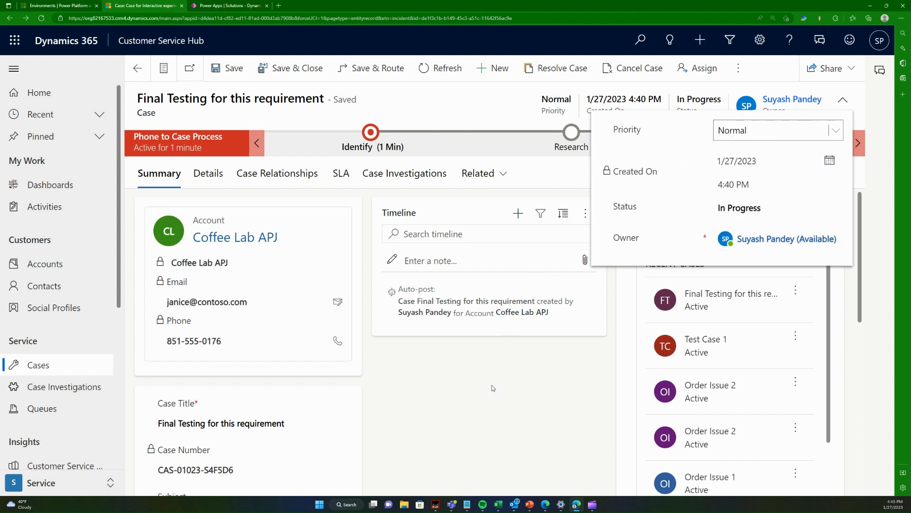
left_click(478, 385)
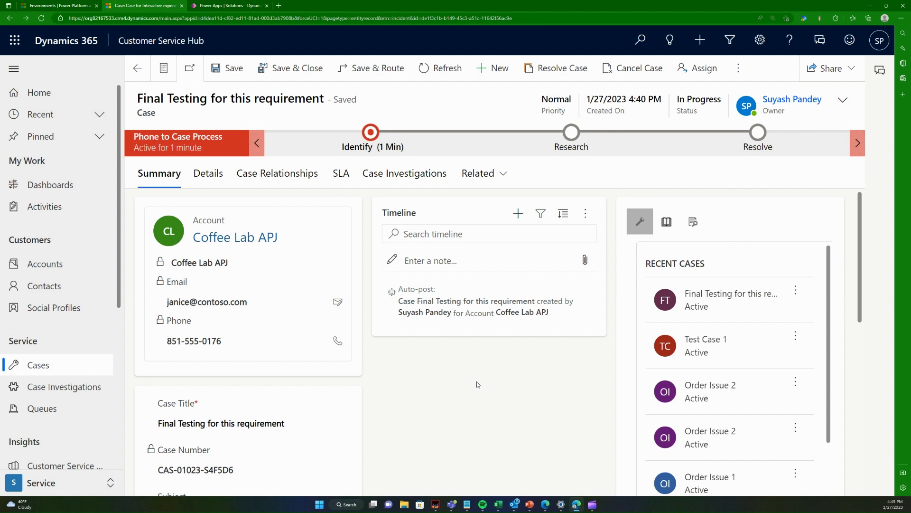
left_click(842, 102)
left_click(835, 132)
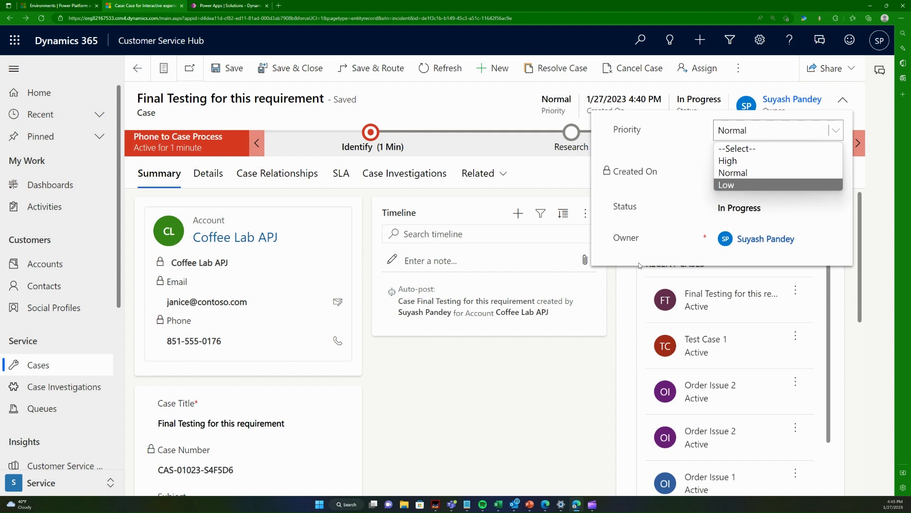
left_click(531, 366)
left_click(525, 368)
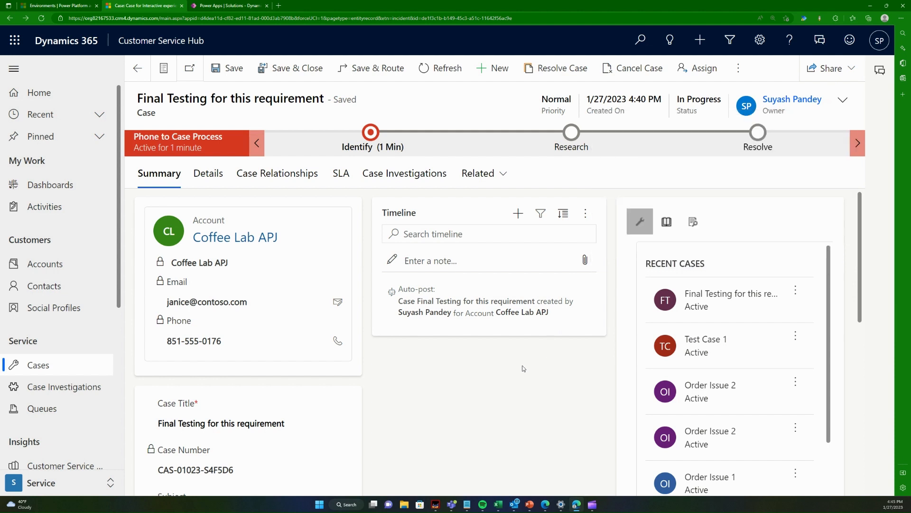
left_click(843, 100)
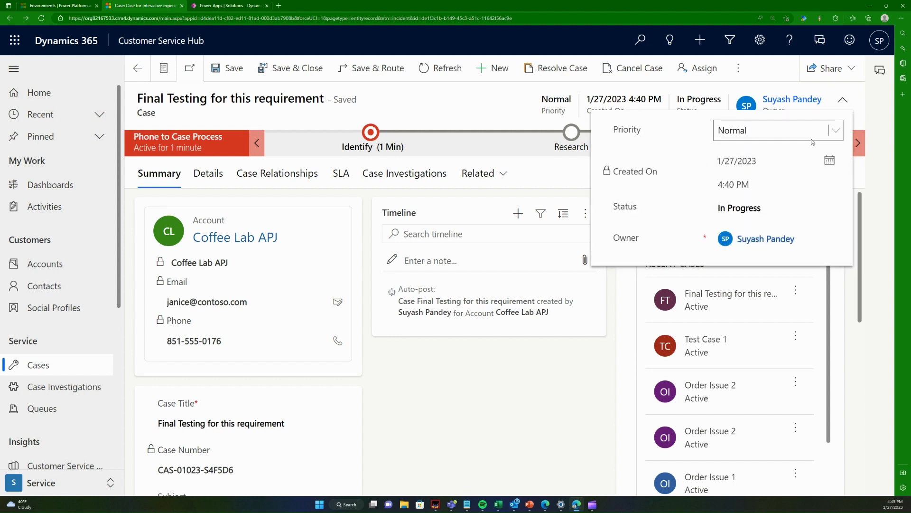
left_click(813, 139)
left_click(458, 394)
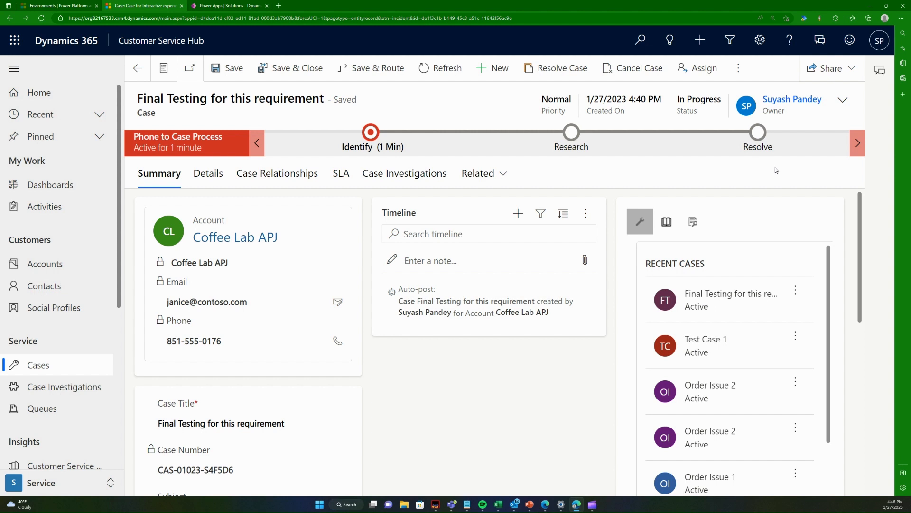
scroll(238, 417, "down", 3)
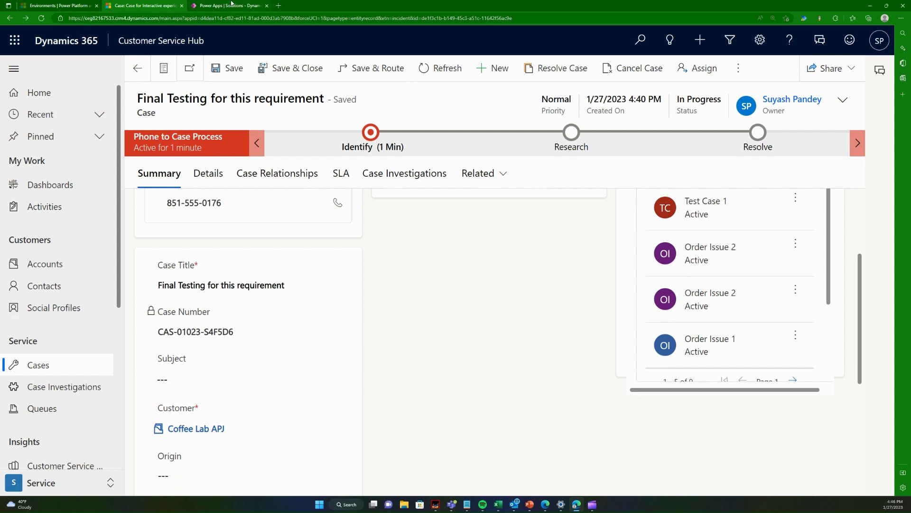
Step: Switch to Power Apps and open the flow "Case - Create a Case Investigation for the owner" for editing
left_click(231, 3)
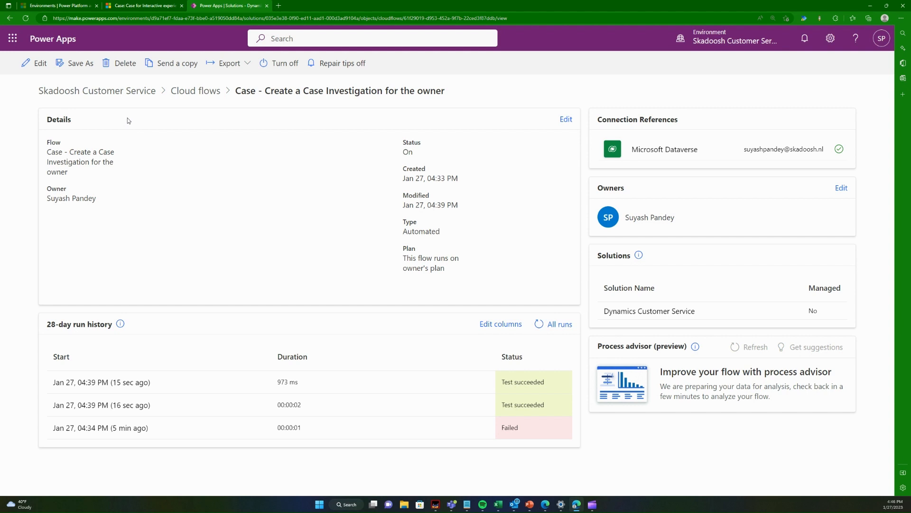
left_click(24, 72)
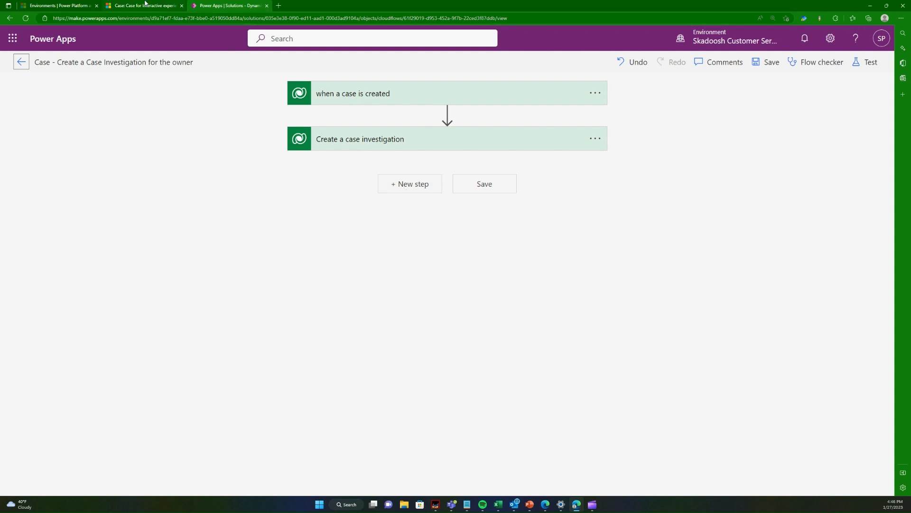
left_click(146, 6)
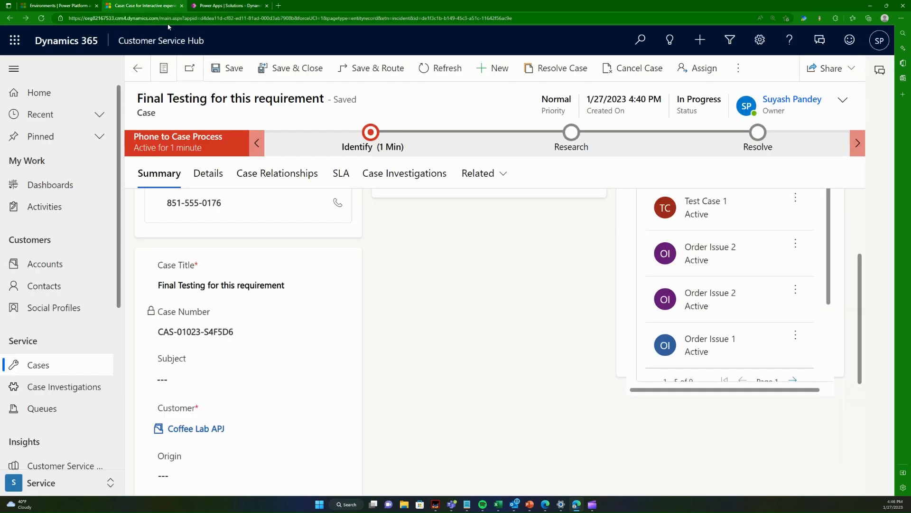
left_click(241, 3)
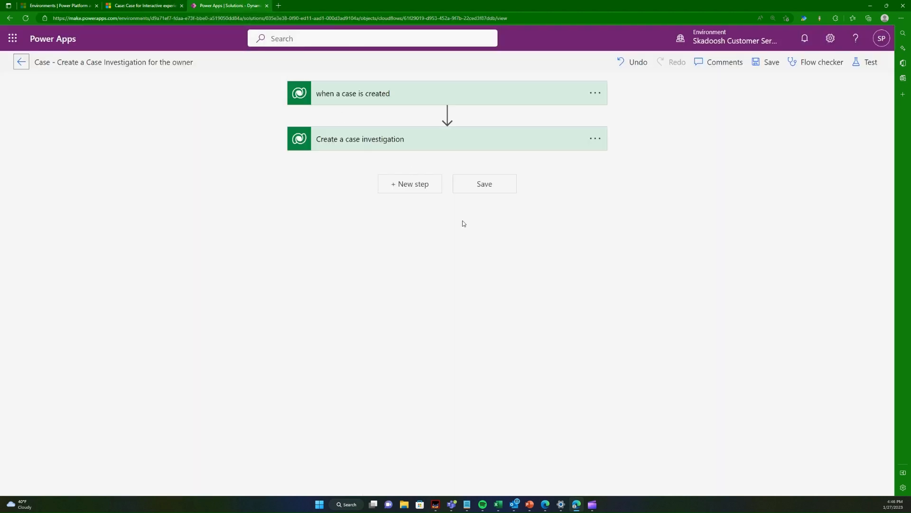
Step: Add a Condition control as a new step after the "Create a case investigation" action
left_click(420, 191)
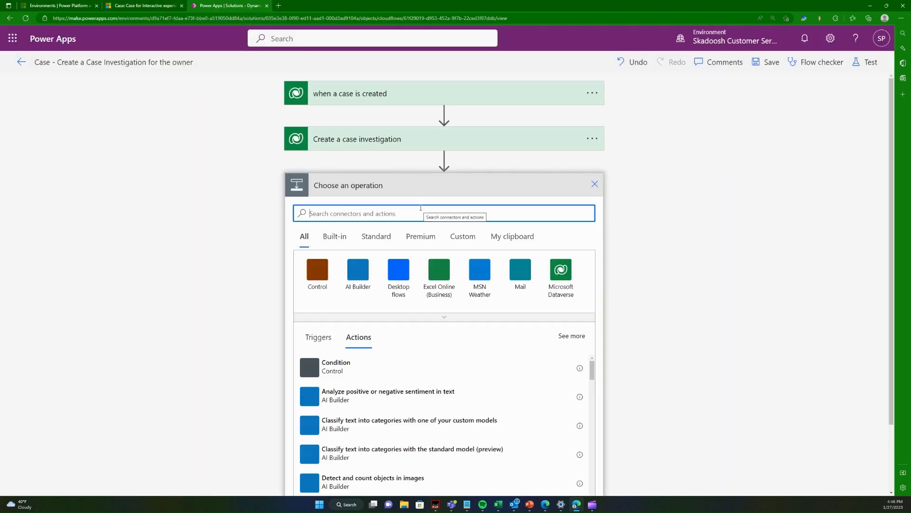
left_click(595, 187)
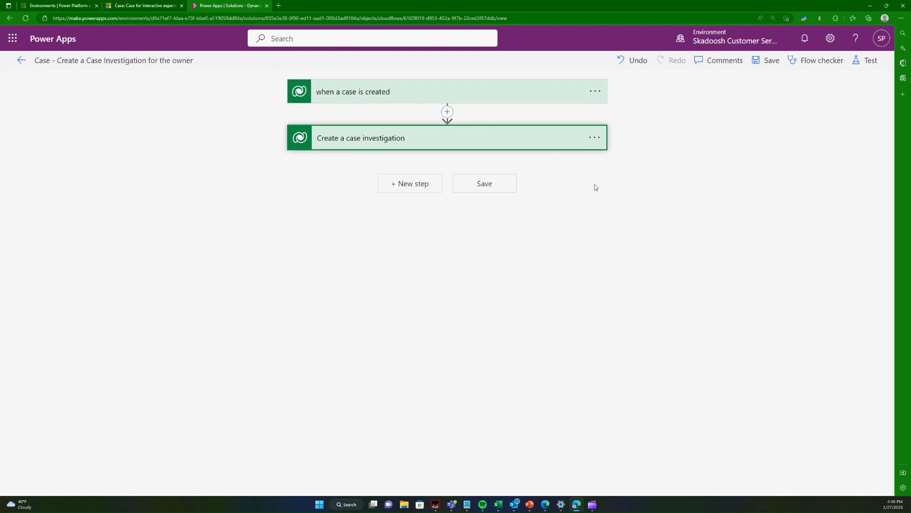
left_click(408, 188)
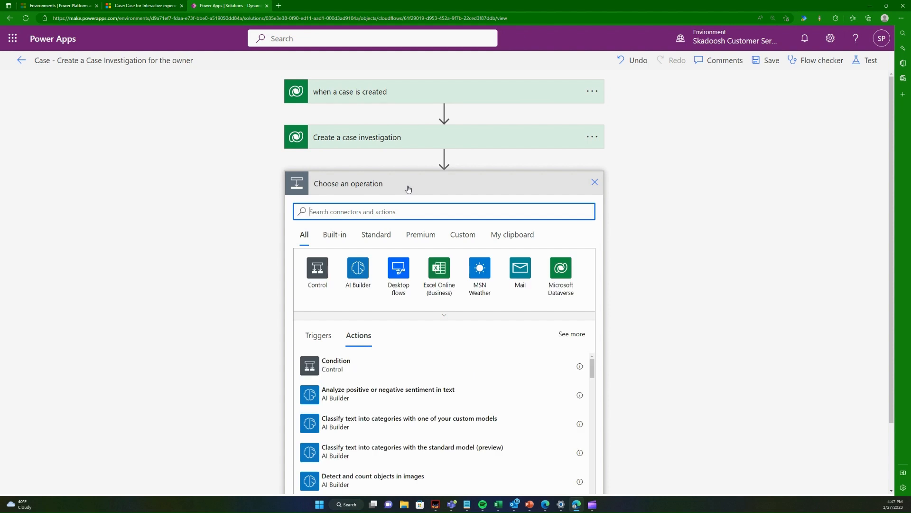
type("condition")
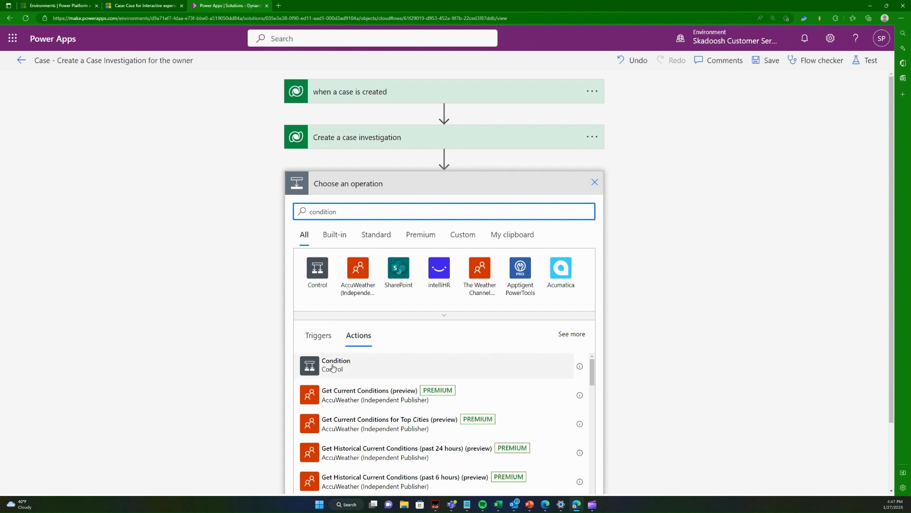
left_click(326, 288)
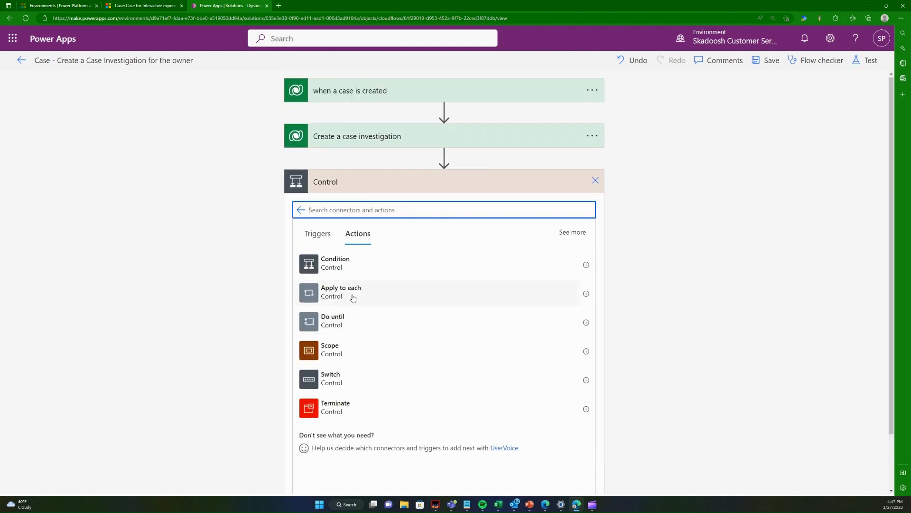
left_click(301, 210)
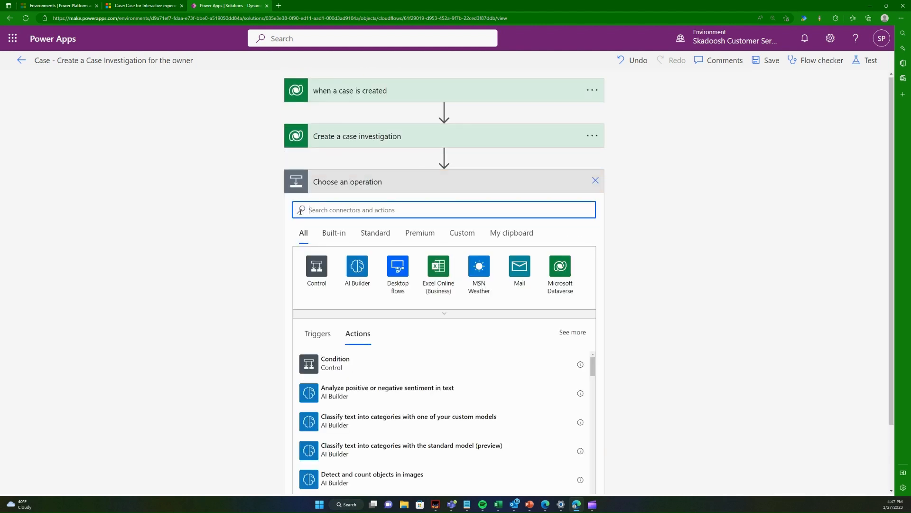
left_click(330, 366)
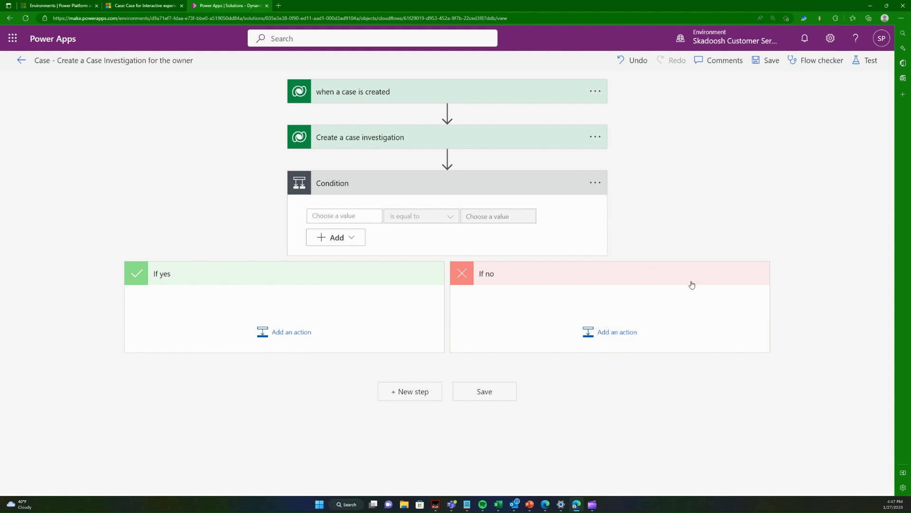
Step: Open the condition's first value for dynamic content, and check the annual revenue on the Coffee Lab APJ account in Customer Service Hub
left_click(356, 216)
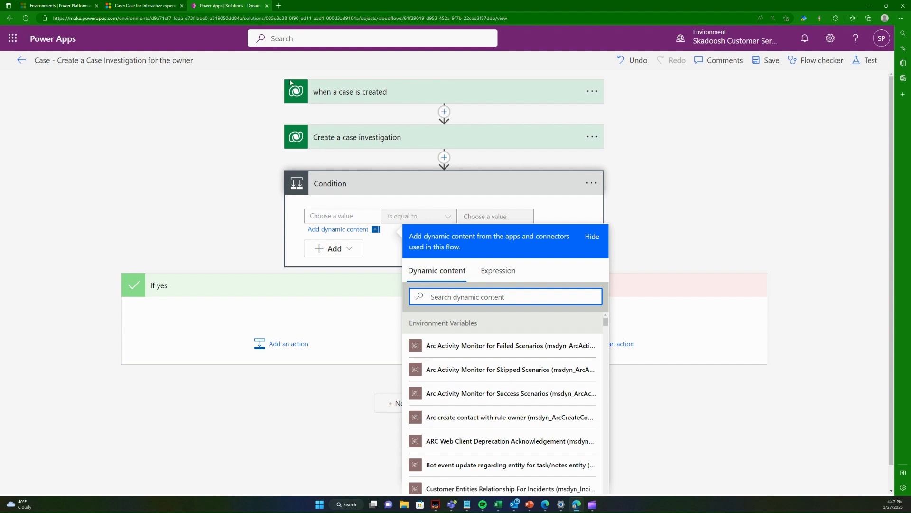
left_click(173, 5)
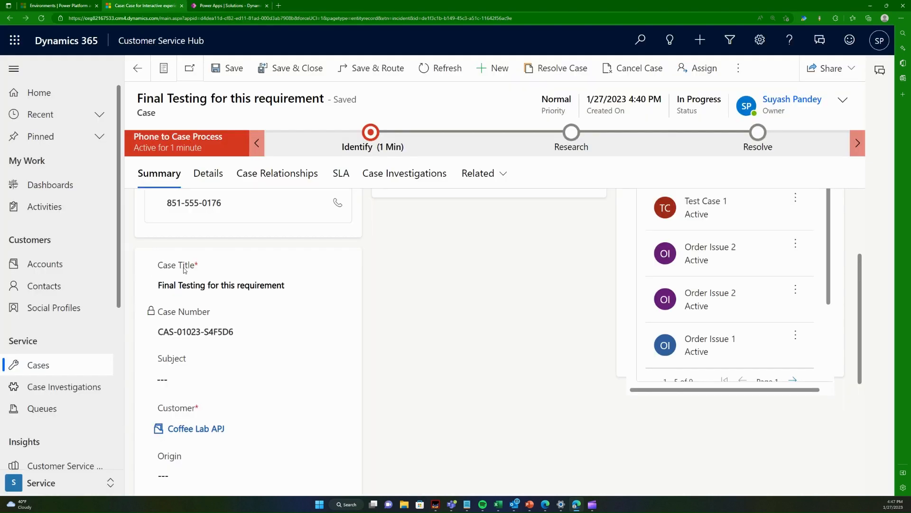
left_click(196, 430)
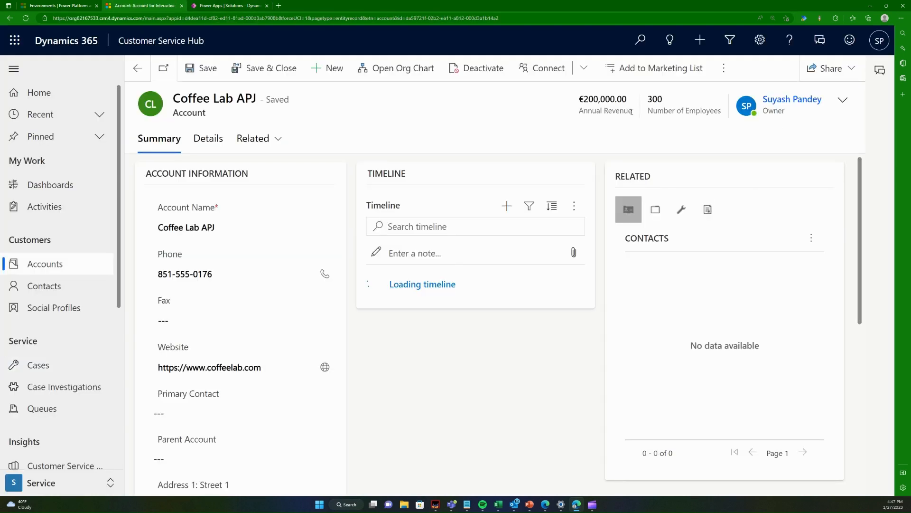
Step: Switch to the flow in Power Apps, search the condition's dynamic content for "annua", and clear the search
left_click(234, 6)
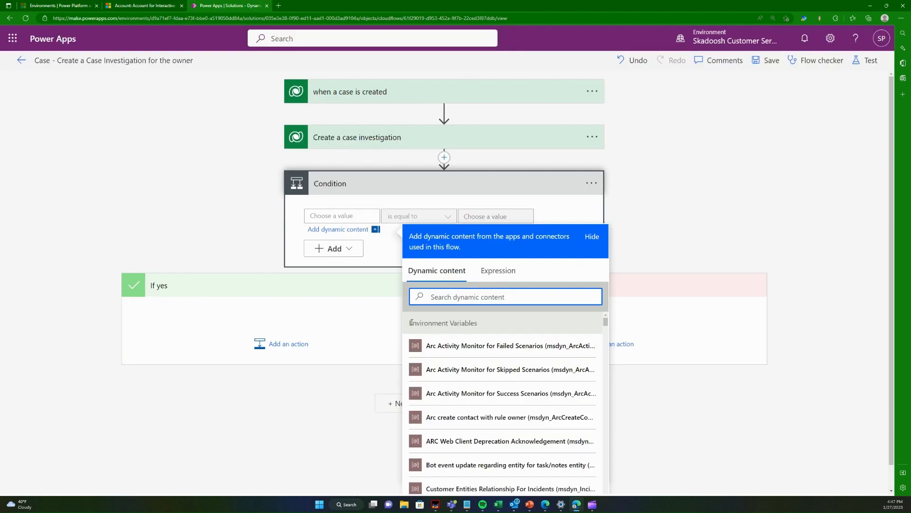
type("ann")
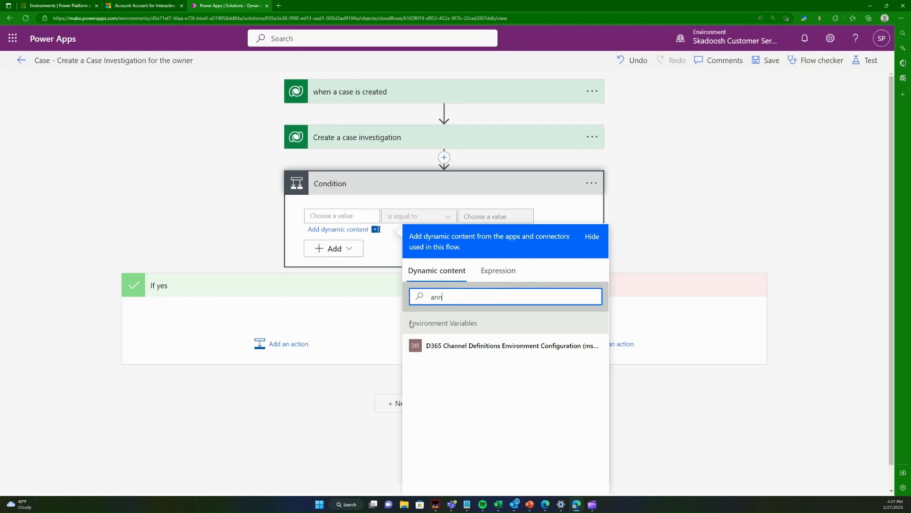
type("ue")
key("ctrl+a")
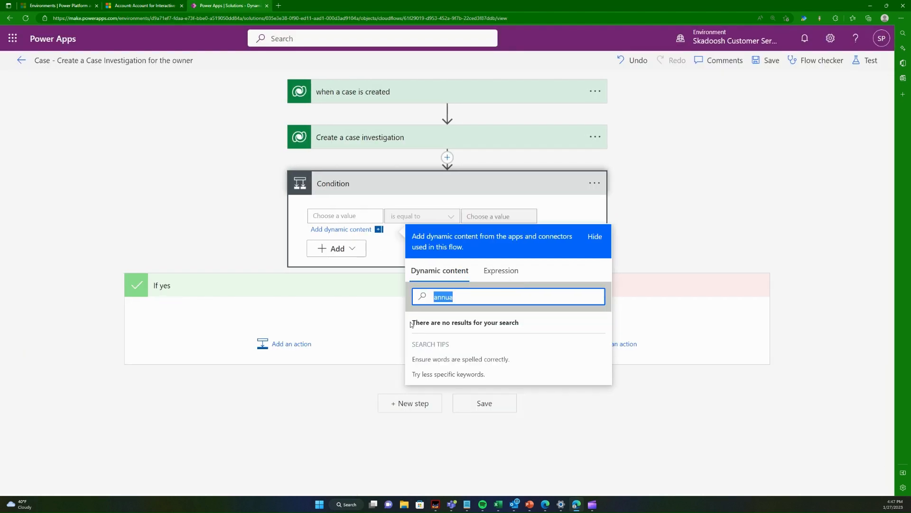
key("BackSpace")
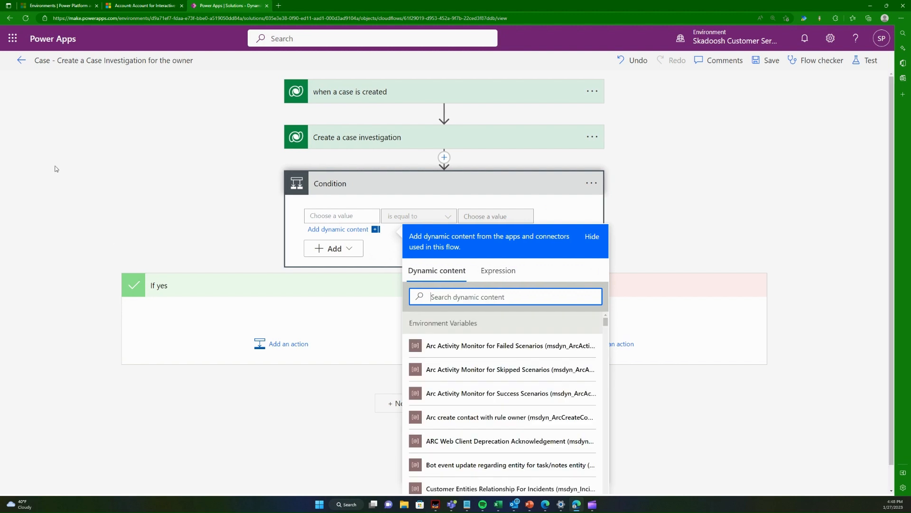
Step: Examine the dynamic content that "Create a case investigation" and "when a case is created" offer for the condition's first value
left_click(56, 169)
left_click(339, 217)
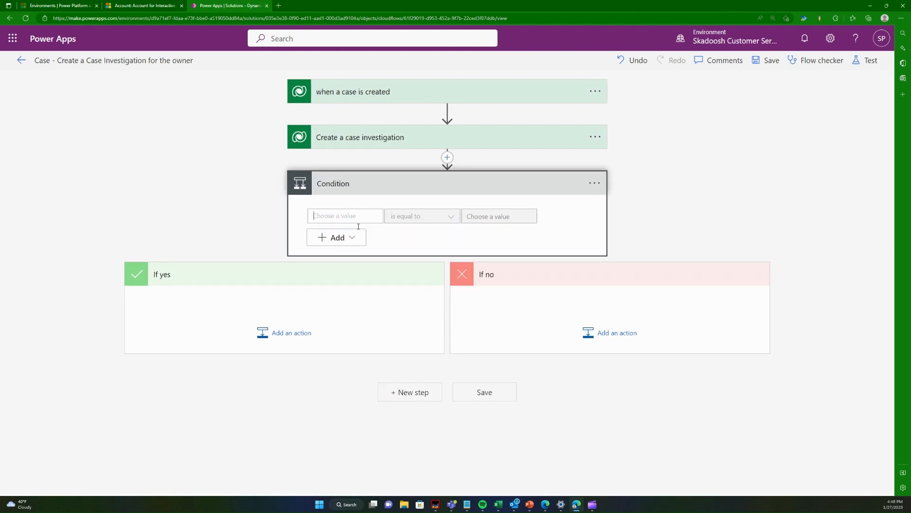
scroll(561, 351, "down", 8)
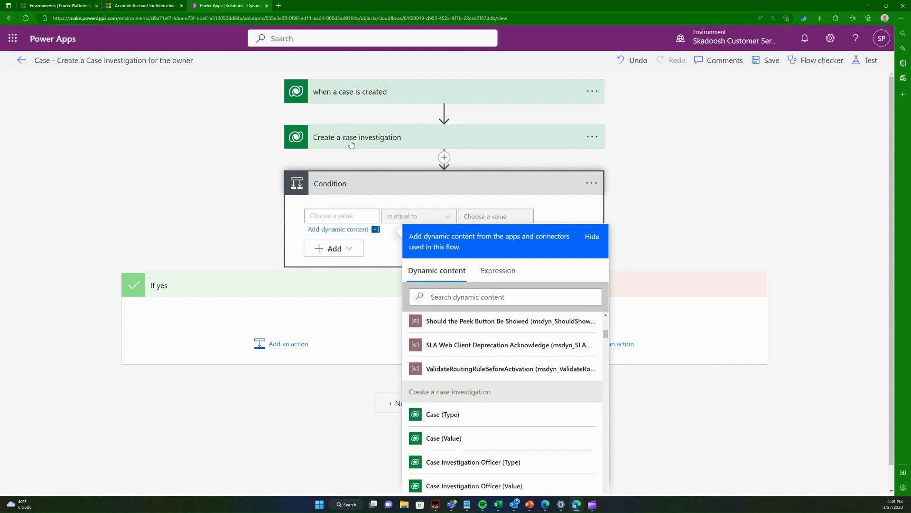
scroll(455, 441, "down", 6)
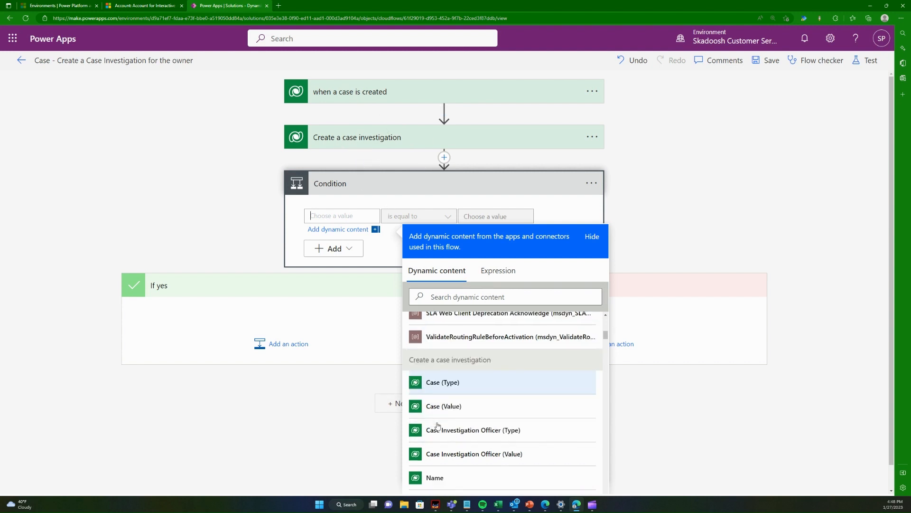
scroll(459, 440, "down", 15)
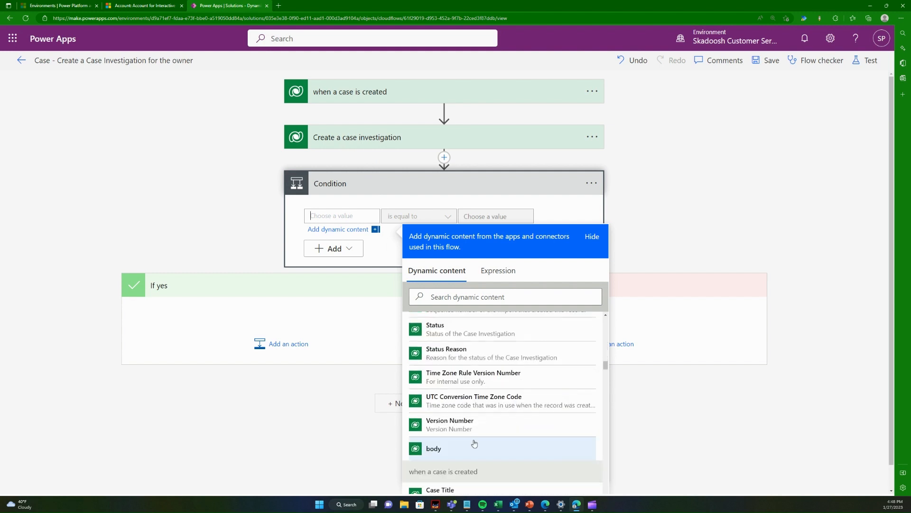
scroll(475, 438, "up", 3)
scroll(475, 437, "up", 3)
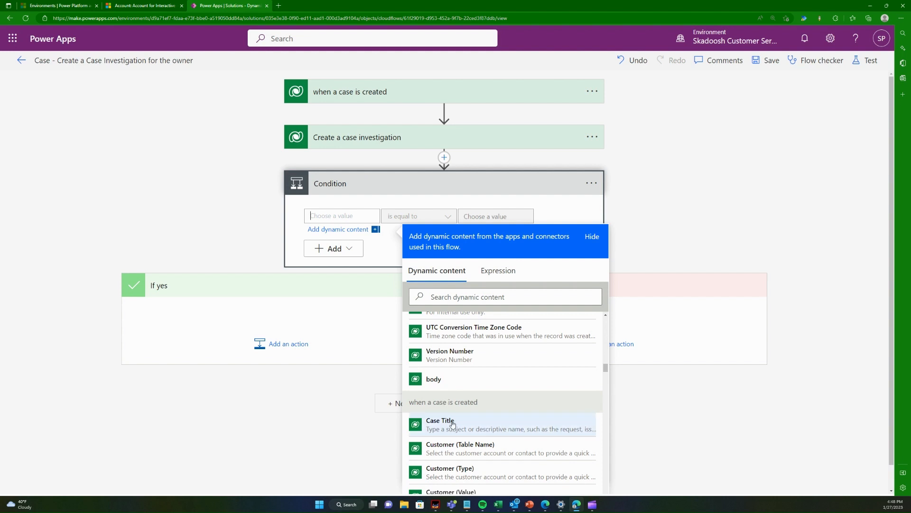
scroll(449, 423, "up", 10)
scroll(450, 423, "up", 5)
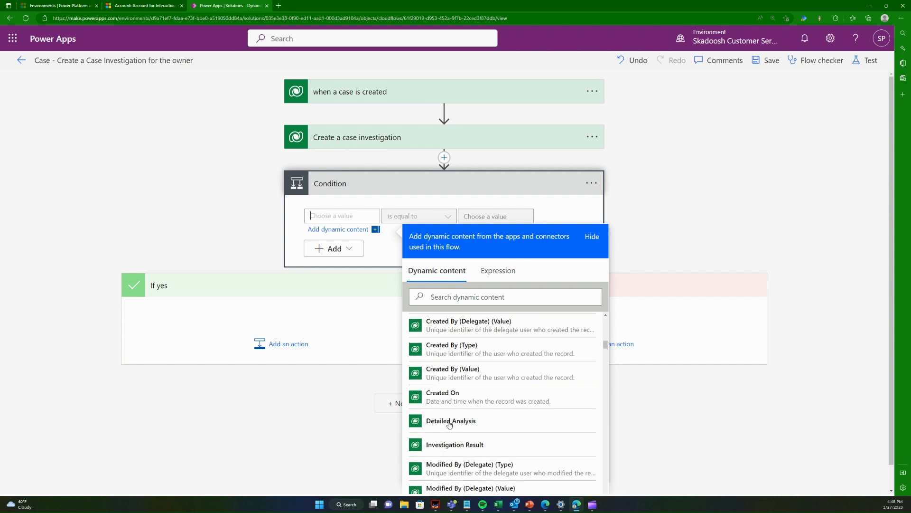
scroll(451, 424, "down", 6)
scroll(452, 425, "down", 10)
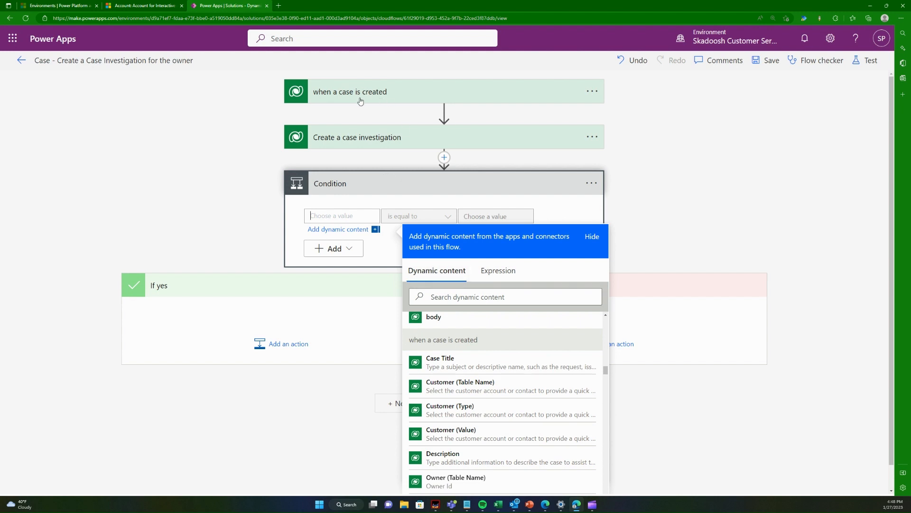
Step: Switch to Customer Service Hub, return to the case "Final Testing for this requirement", and compare its Customer field with the flow's dynamic content
left_click(117, 3)
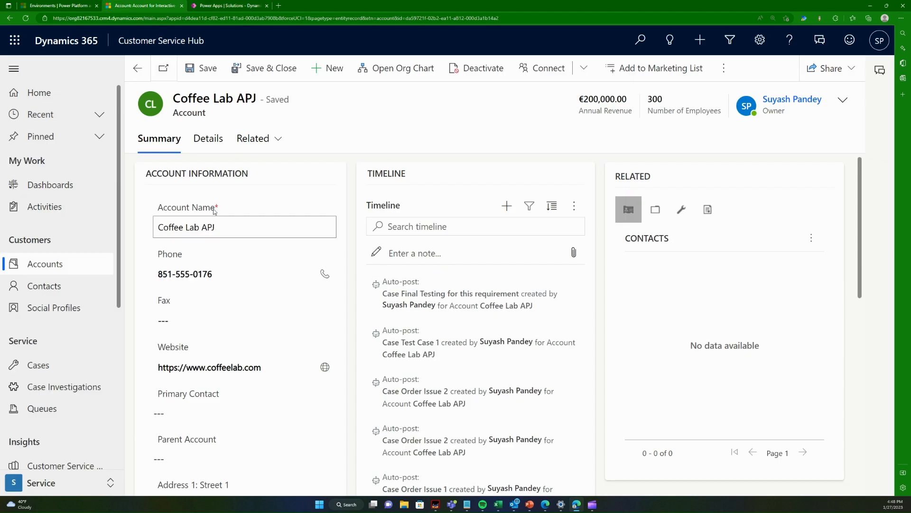
left_click(138, 69)
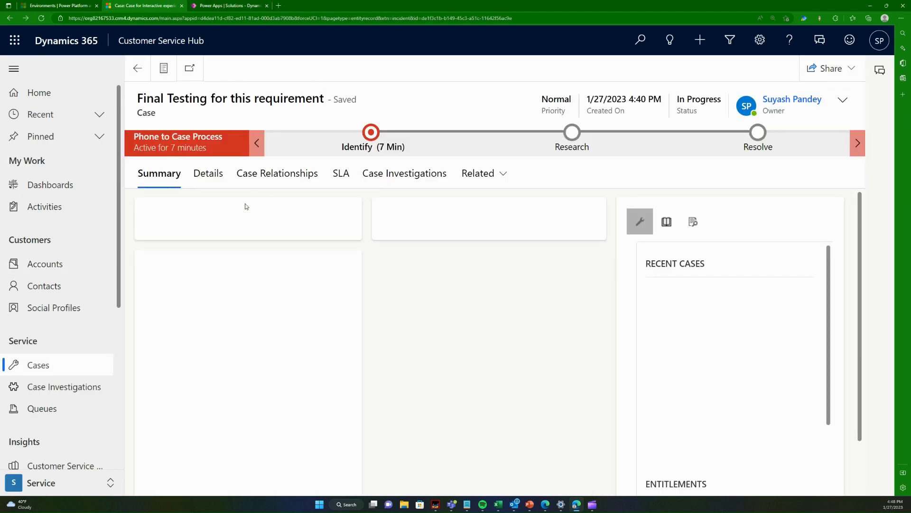
scroll(190, 423, "down", 2)
scroll(189, 423, "down", 3)
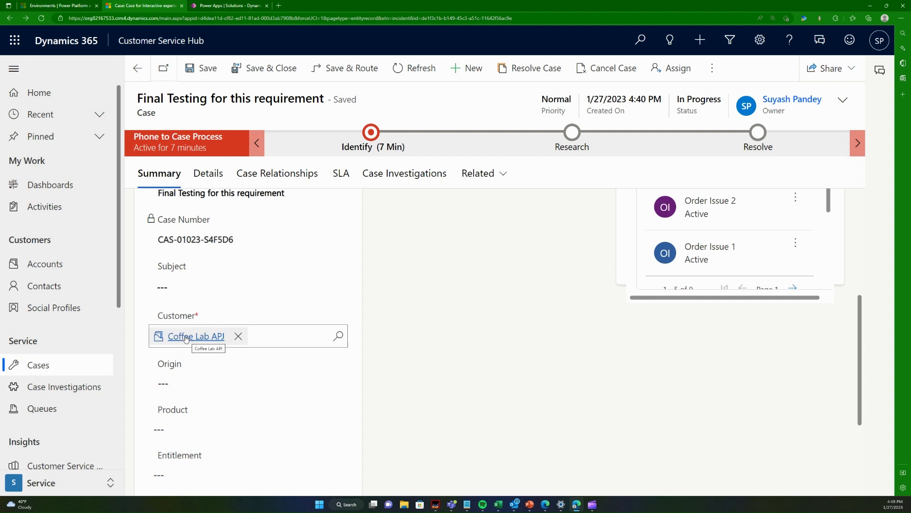
left_click(228, 5)
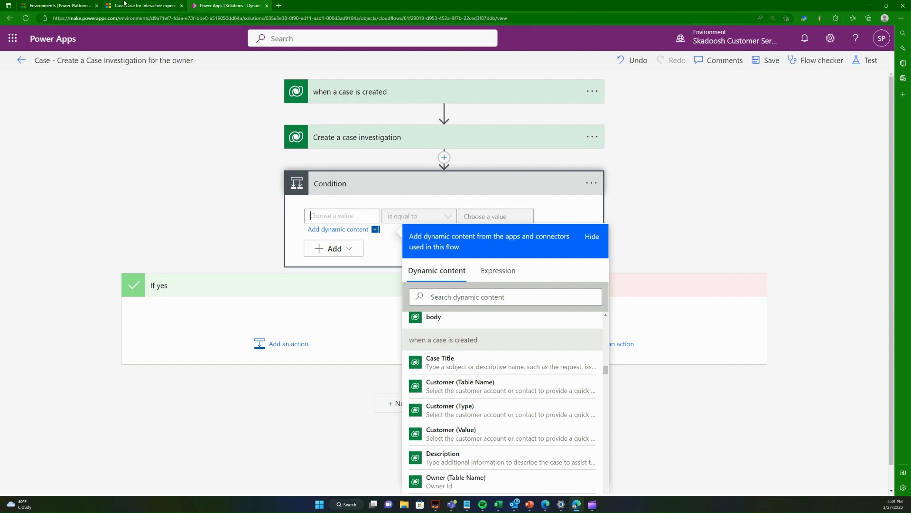
left_click(125, 5)
left_click(228, 6)
left_click(153, 5)
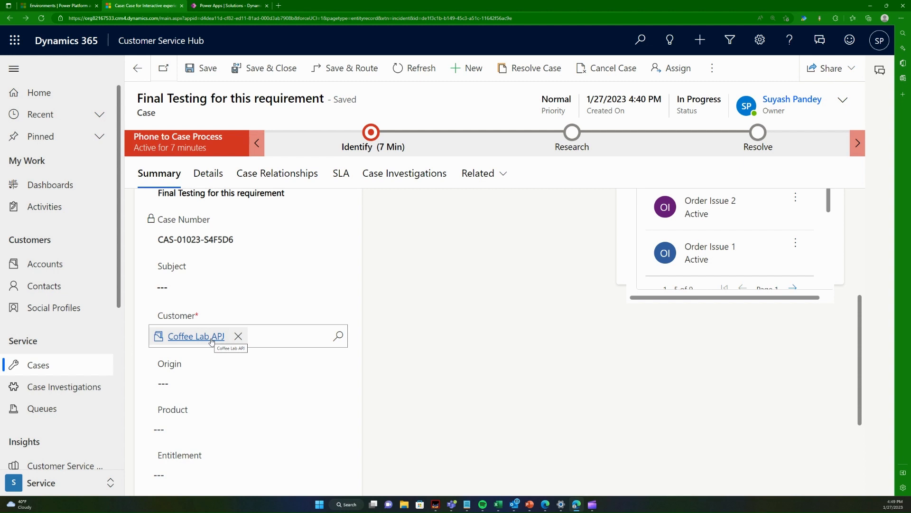
left_click(297, 290)
Step: Switch to the flow in Power Apps and insert a Microsoft Dataverse "Get a row by ID" action between "Create a case investigation" and the Condition
left_click(227, 6)
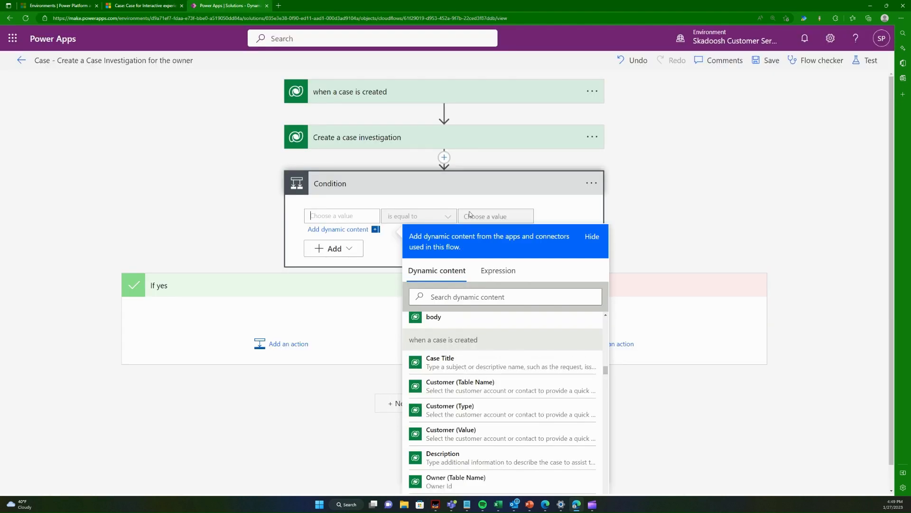
left_click(660, 201)
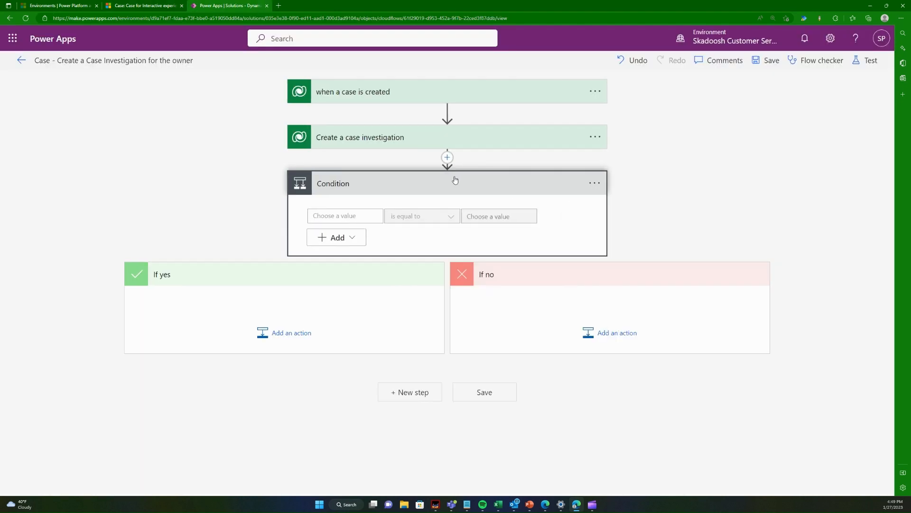
left_click(457, 183)
left_click(448, 157)
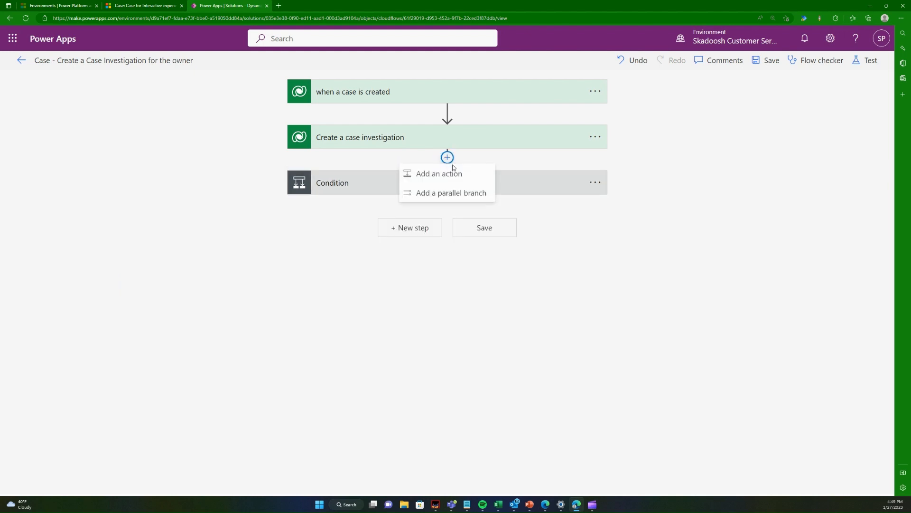
left_click(458, 176)
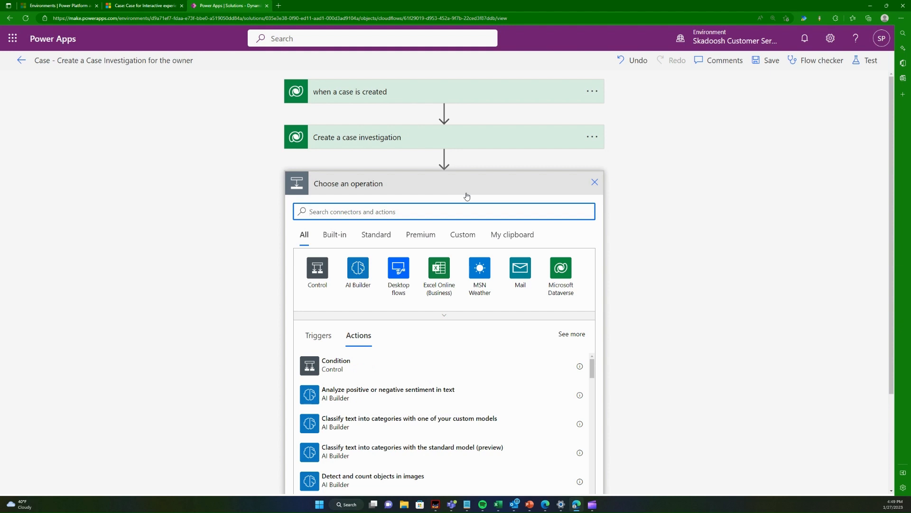
left_click(567, 277)
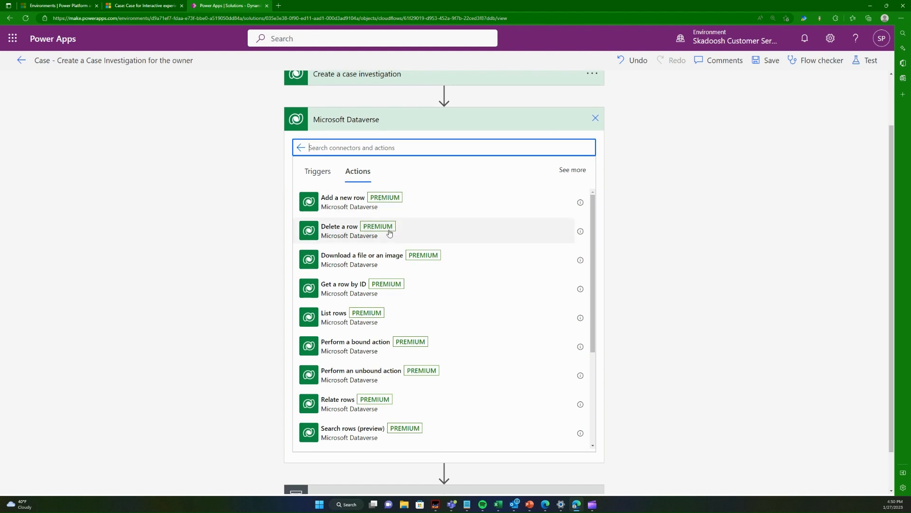
left_click(393, 289)
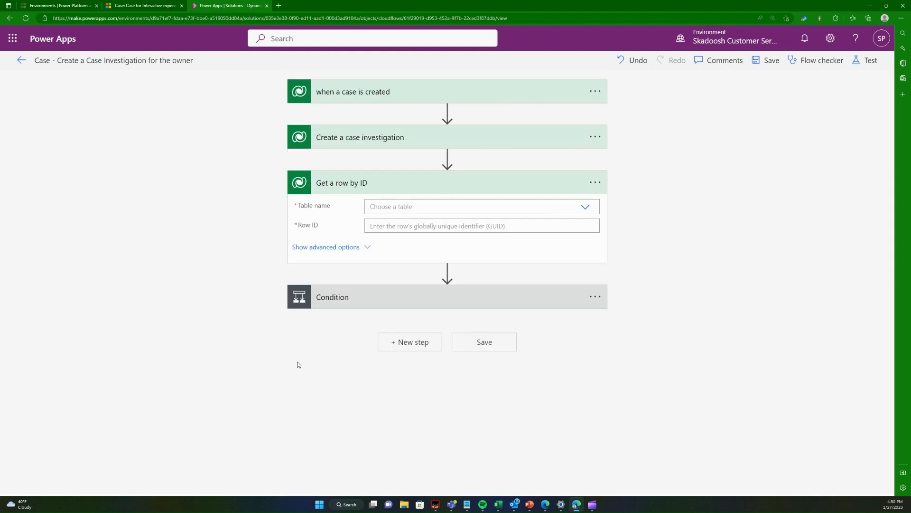
Step: Switch to Customer Service Hub and open the case's customer, Coffee Lab APJ, to check its record type
left_click(149, 5)
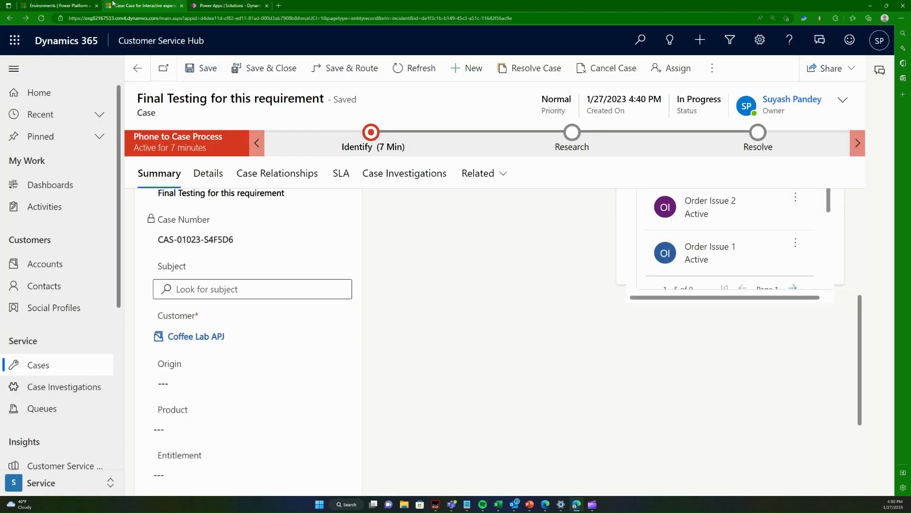
left_click(196, 338)
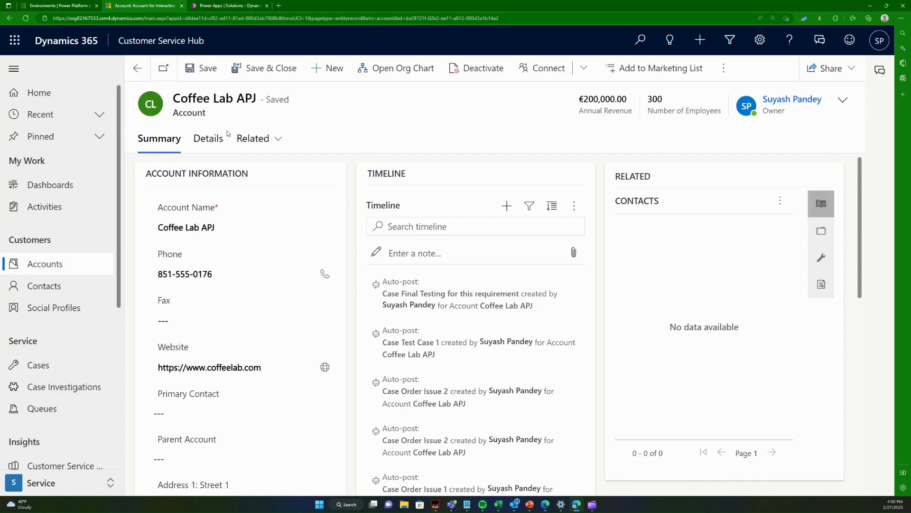
double_click(180, 113)
left_click(215, 118)
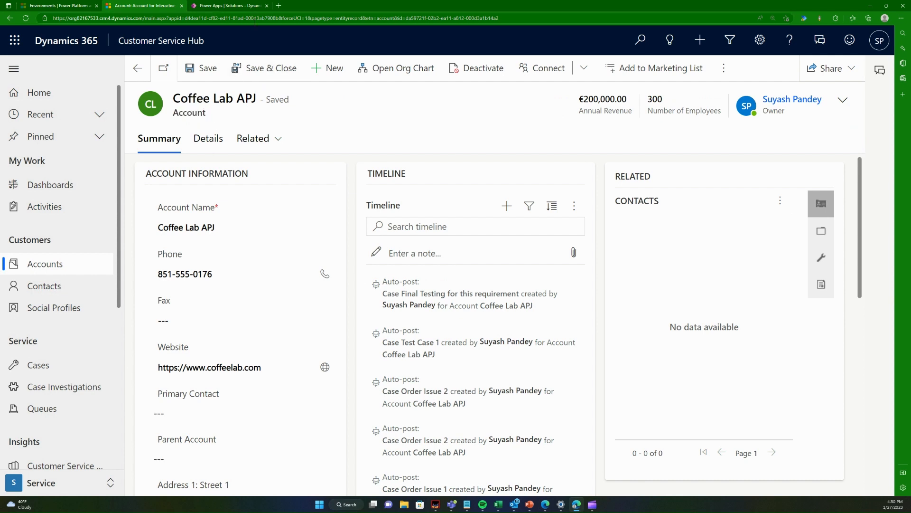
Step: Switch to the flow in Power Apps and set the table name of "Get a row by ID" to Accounts
left_click(231, 6)
left_click(429, 206)
type("account")
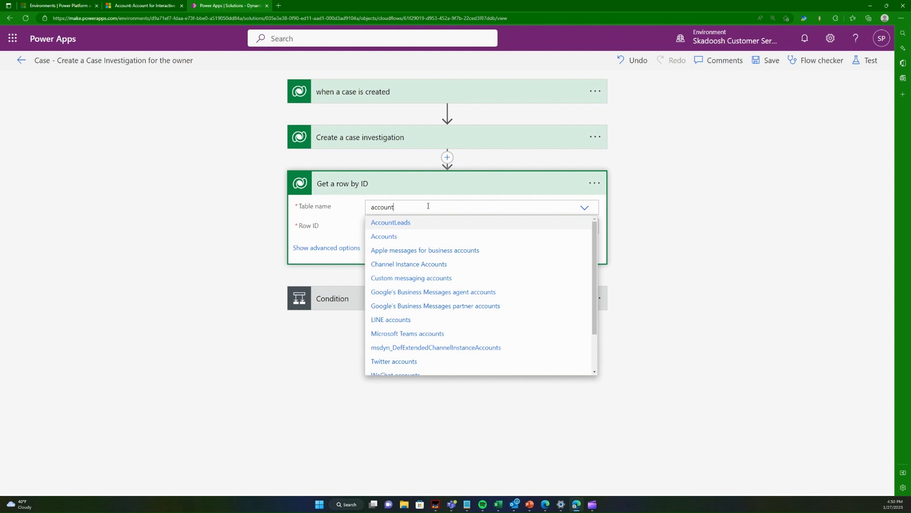
left_click(403, 240)
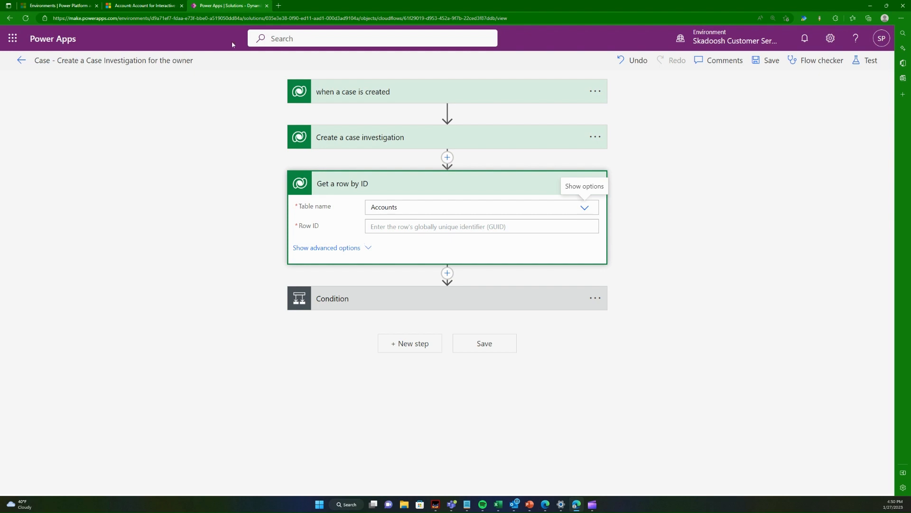
Step: Switch to Customer Service Hub, return to the case from the account, and check the Customer lookup in its Summary
left_click(143, 6)
left_click(138, 75)
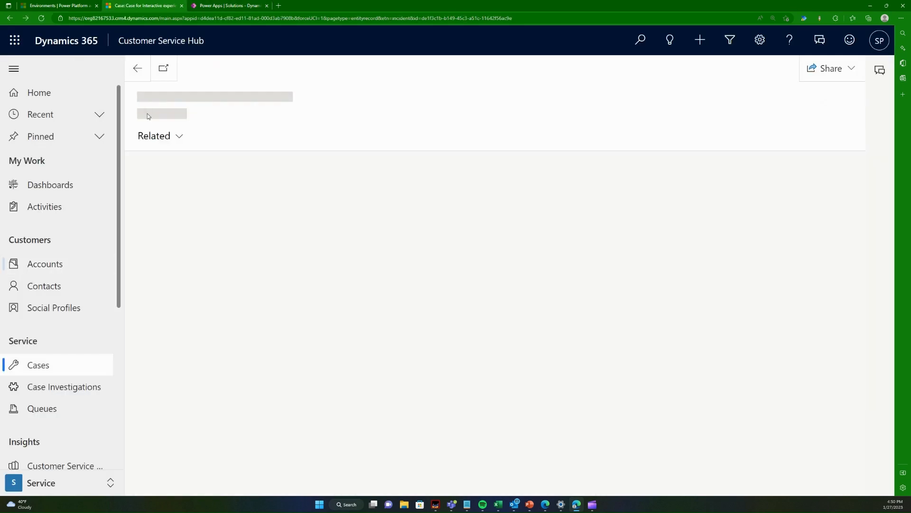
scroll(294, 294, "down", 5)
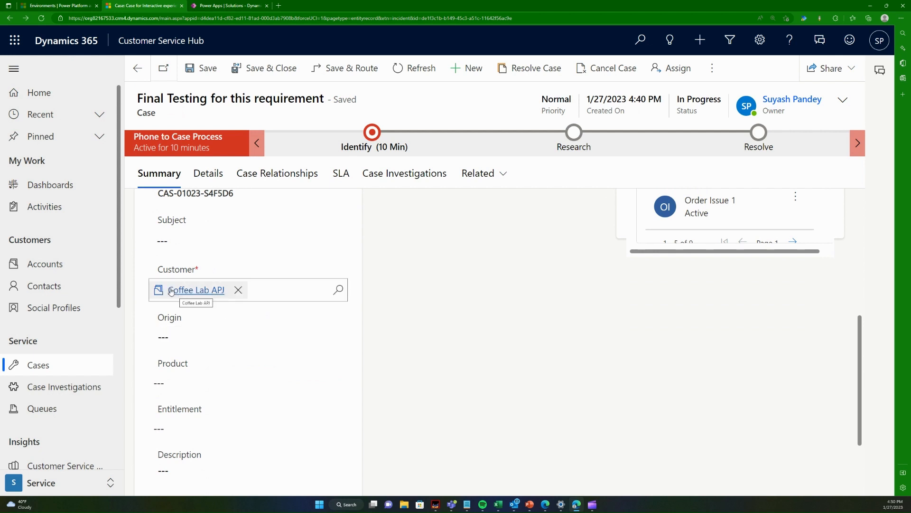
left_click_drag(153, 271, 228, 267)
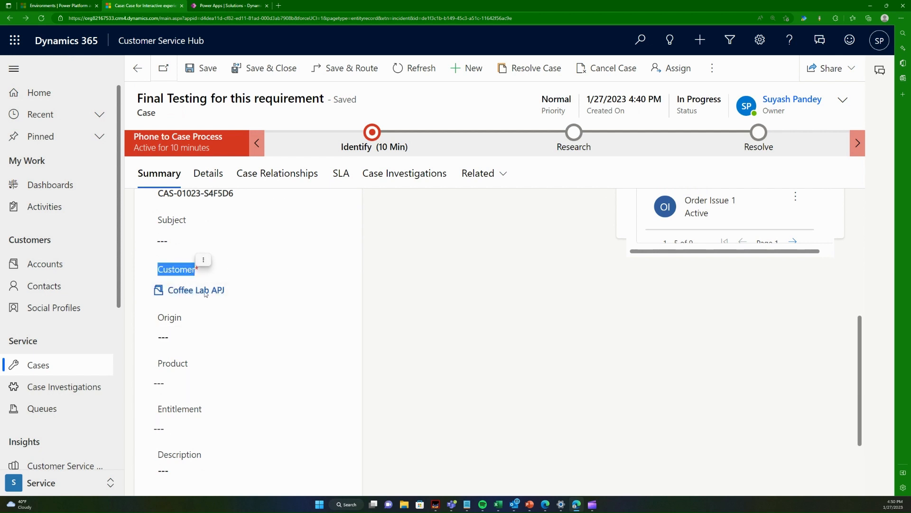
left_click(472, 335)
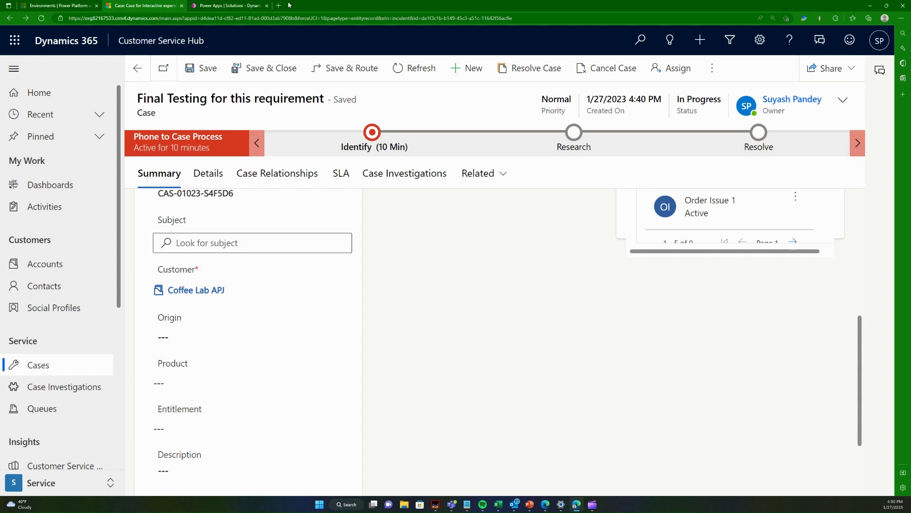
Step: Switch to the flow in Power Apps and set the account action's Row ID to the trigger's Customer (Value) dynamic content
left_click(223, 5)
left_click(379, 227)
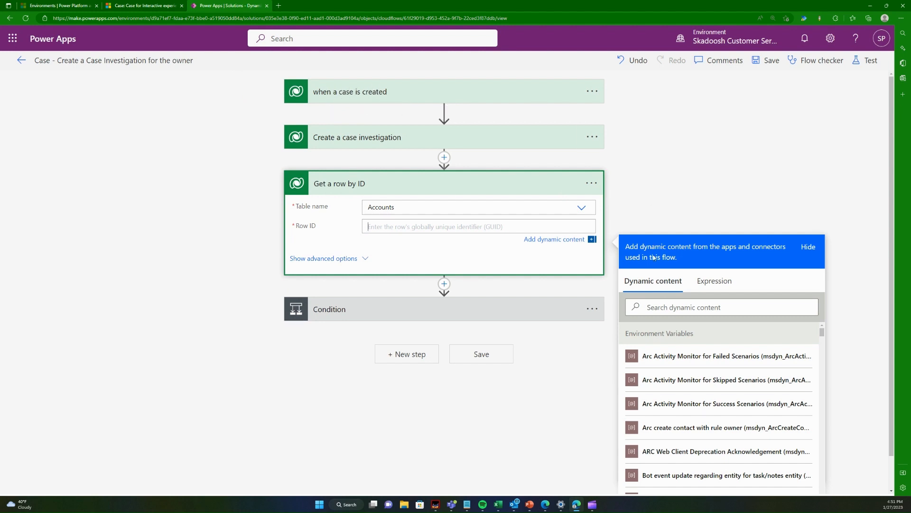
left_click(666, 306)
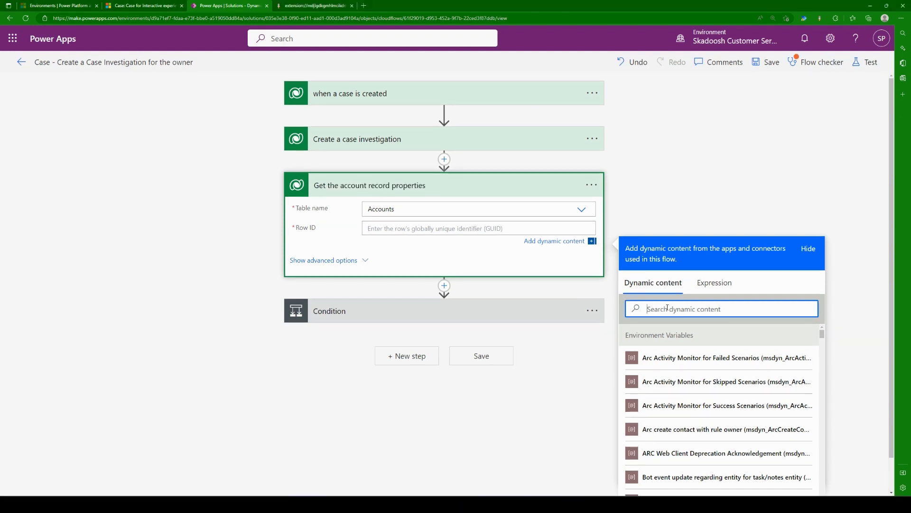
type("customer")
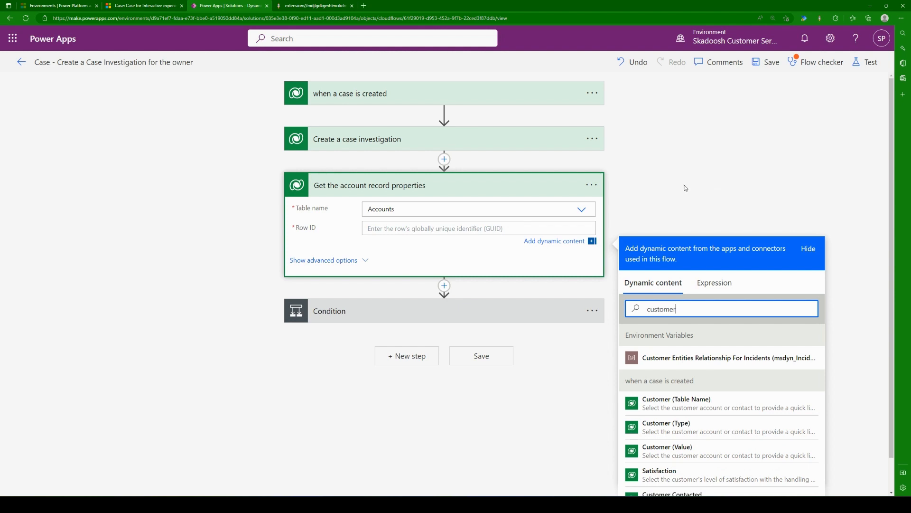
scroll(686, 209, "down", 1)
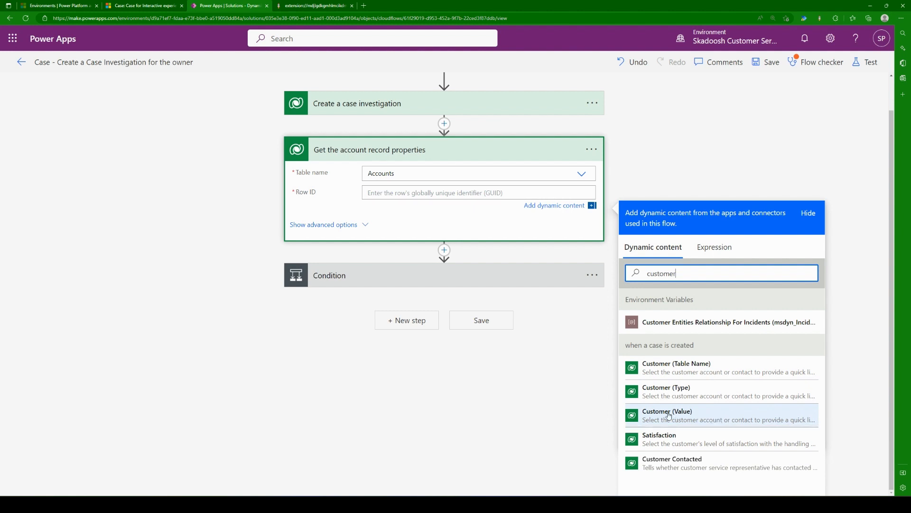
left_click(687, 414)
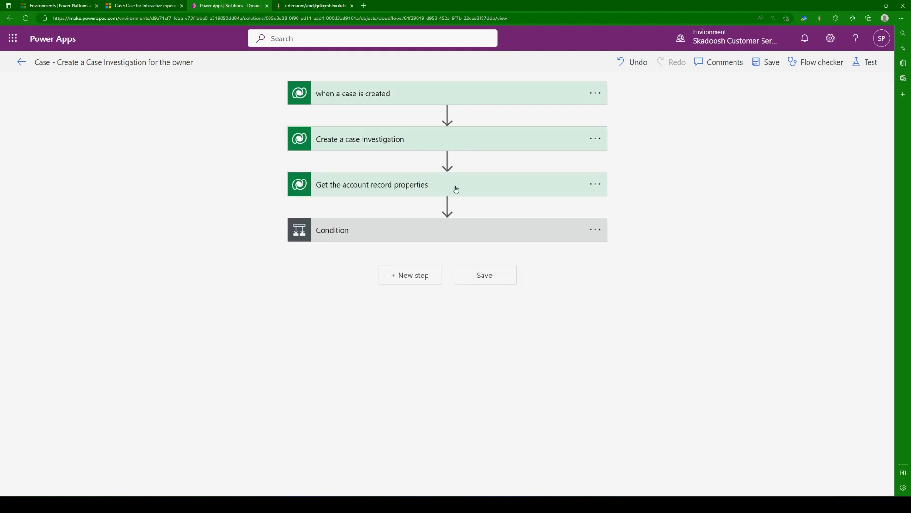
left_click(456, 189)
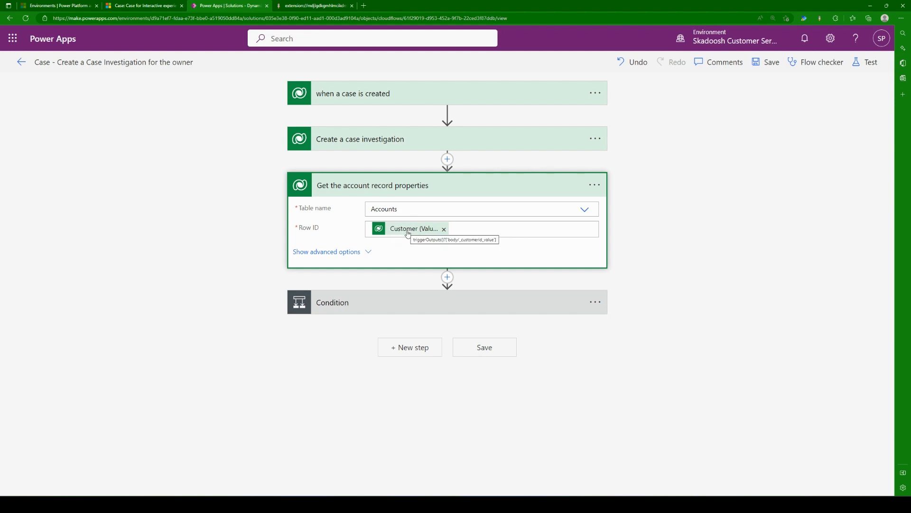
Step: Expand the Condition and search the dynamic content for its first value for "annu"
left_click(411, 304)
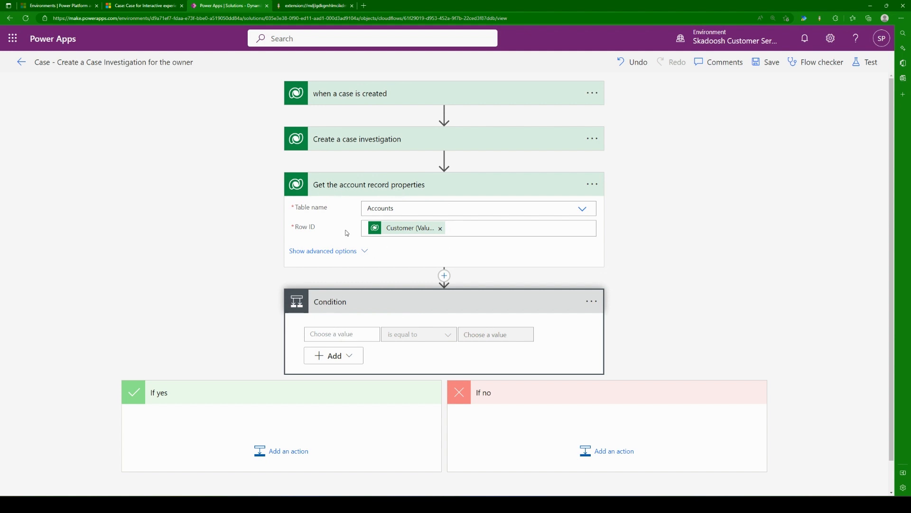
left_click(326, 334)
scroll(735, 277, "down", 1)
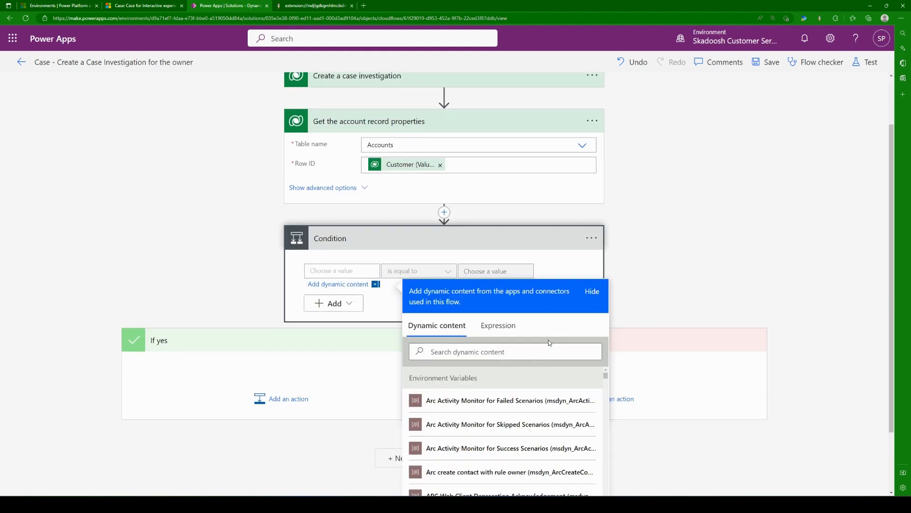
left_click(550, 347)
type("annu")
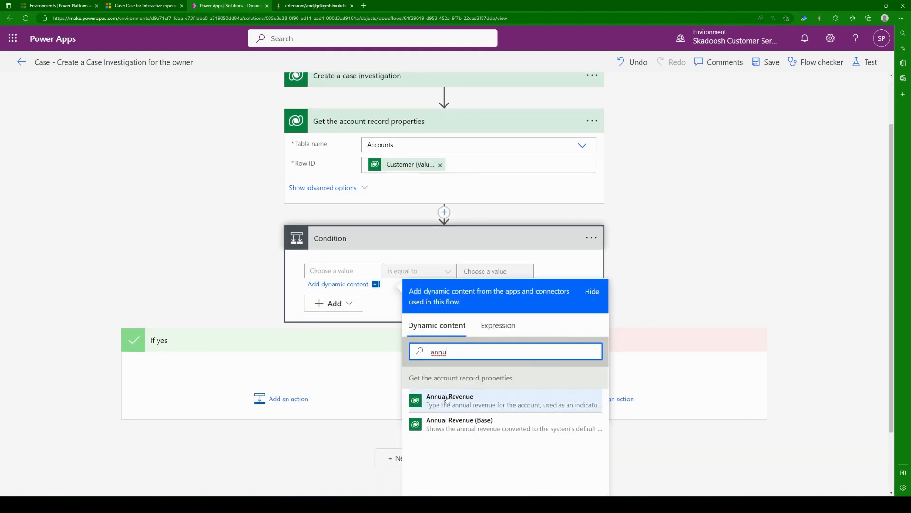
scroll(698, 289, "down", 1)
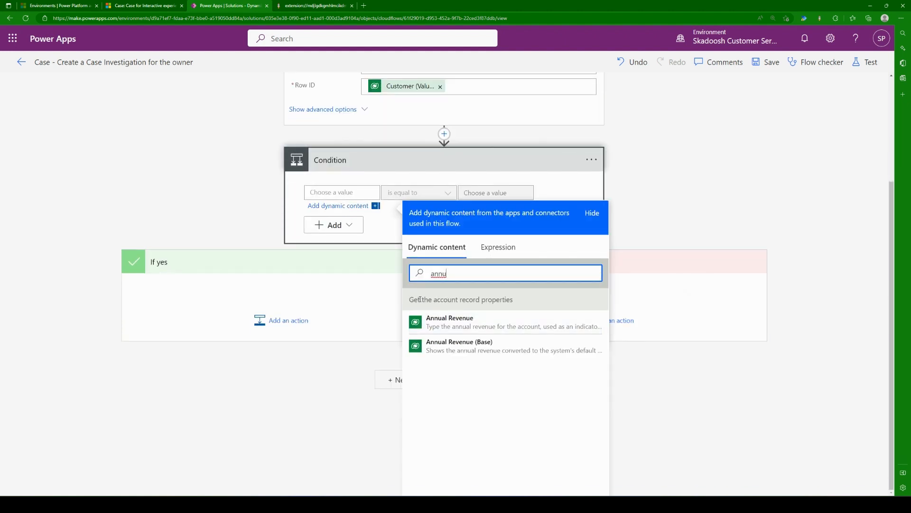
Step: Clear the search and examine which account fields "Get the account record properties" offers as dynamic content
key("ctrl+a")
key("BackSpace")
scroll(526, 370, "down", 3)
scroll(532, 372, "down", 5)
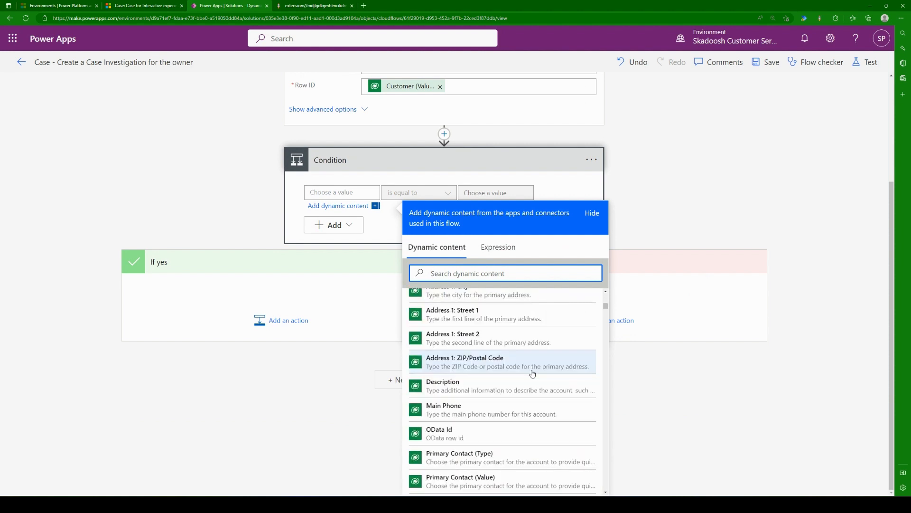
scroll(533, 372, "up", 5)
scroll(788, 172, "up", 3)
scroll(708, 236, "down", 1)
scroll(708, 236, "down", 1)
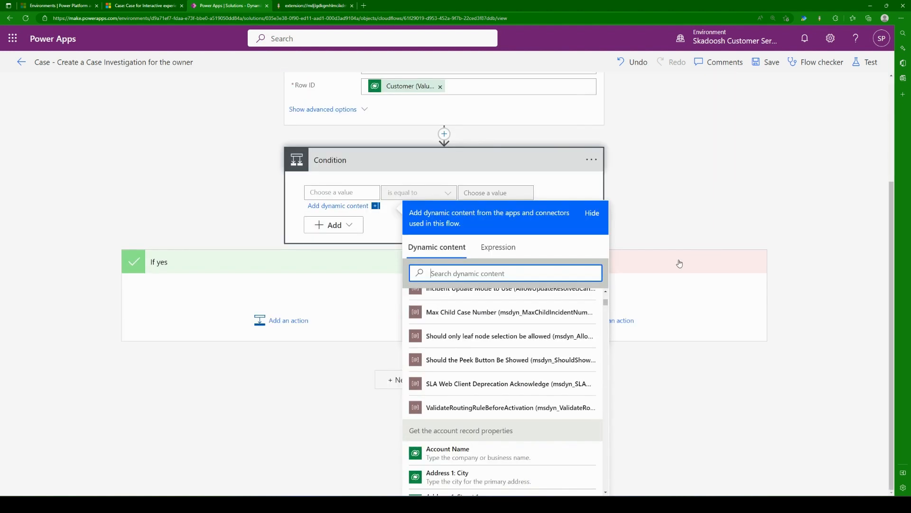
scroll(516, 366, "down", 1)
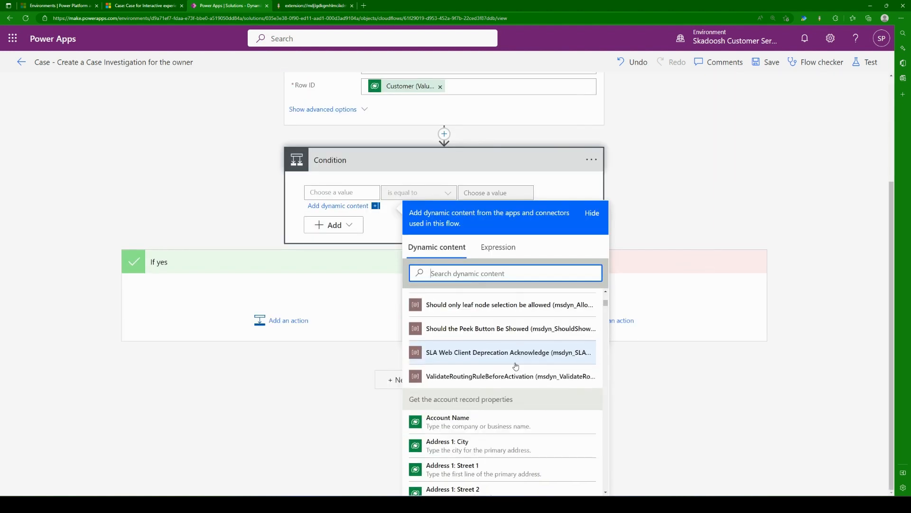
scroll(516, 366, "down", 10)
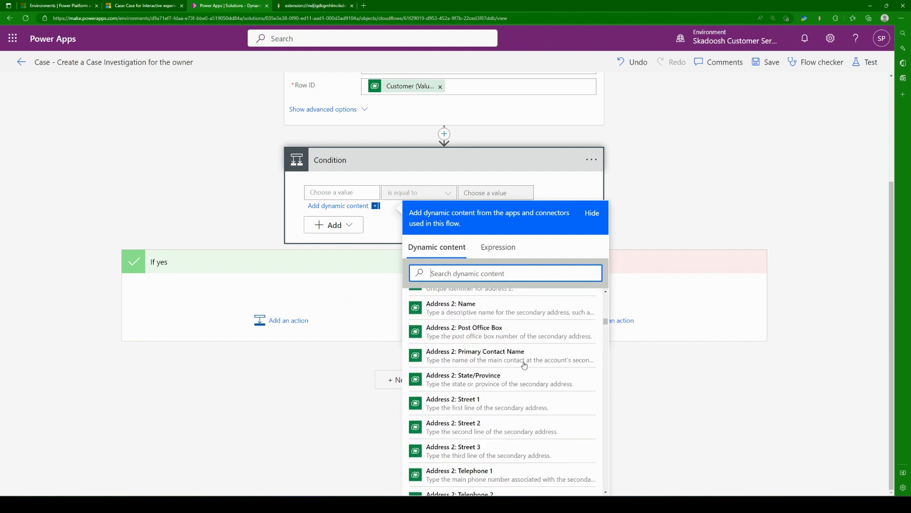
scroll(525, 364, "down", 12)
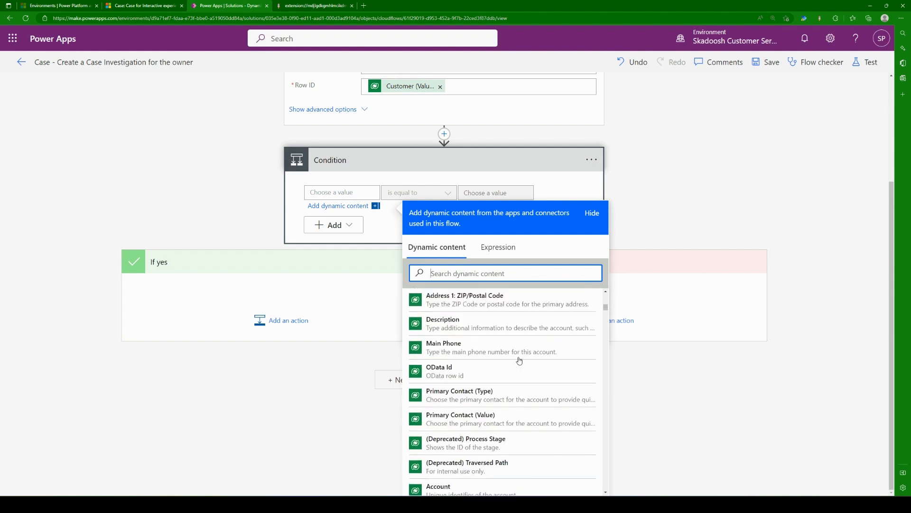
scroll(519, 361, "up", 3)
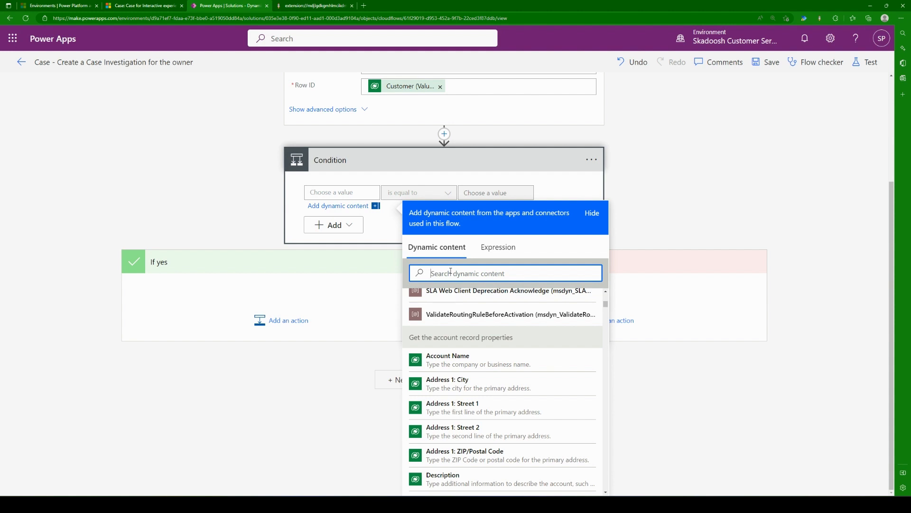
Step: Set the Condition's first value to Annual Revenue from "Get the account record properties"
type("ann")
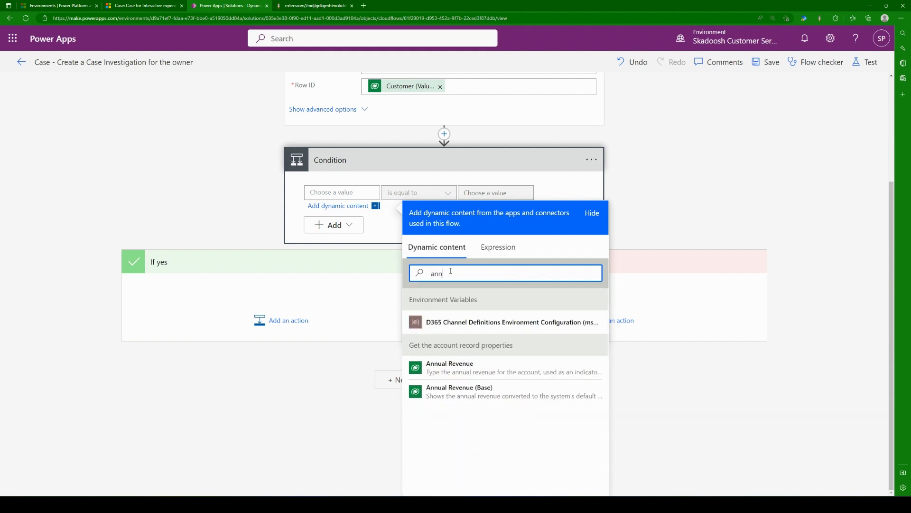
left_click(486, 374)
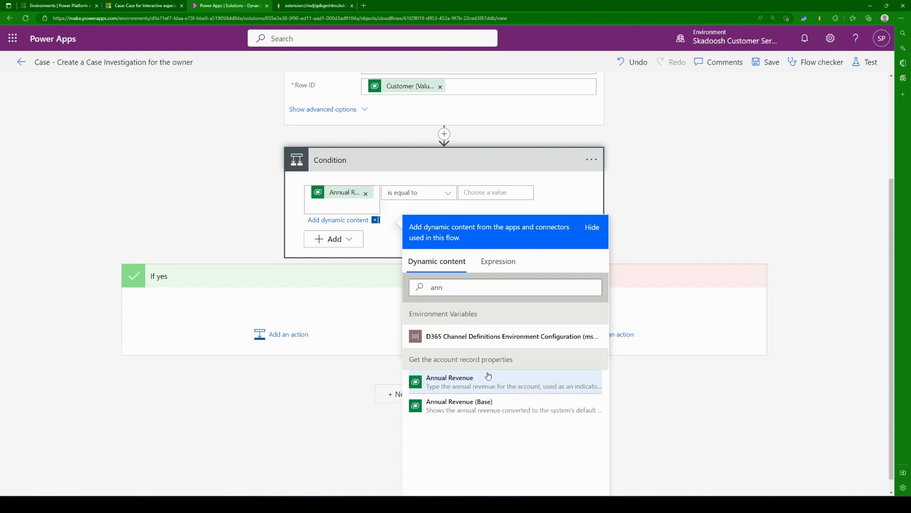
left_click(675, 190)
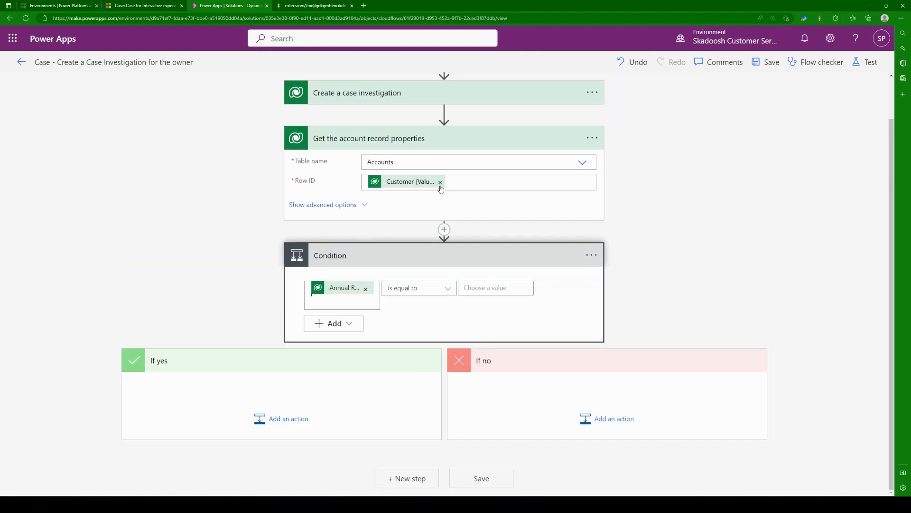
Step: Set the Condition's operator to "is greater than" and its comparison value to 100000
left_click(446, 288)
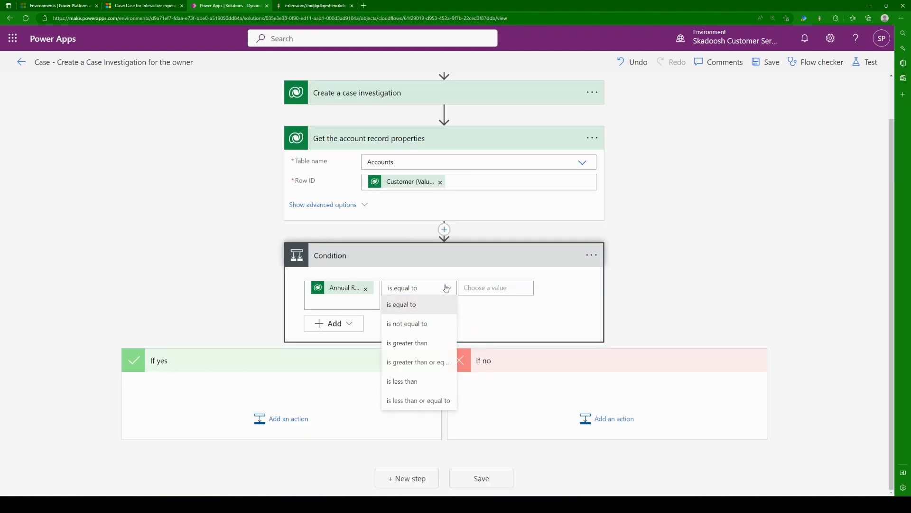
left_click(432, 344)
left_click(500, 285)
type("100000")
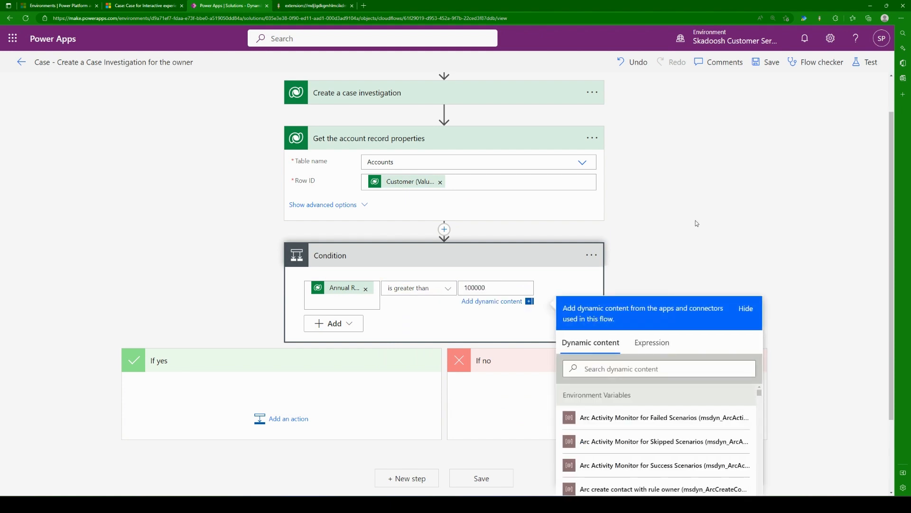
left_click(725, 223)
Step: Rename the Condition as "If annual revenue is more than 100k"
left_click(591, 256)
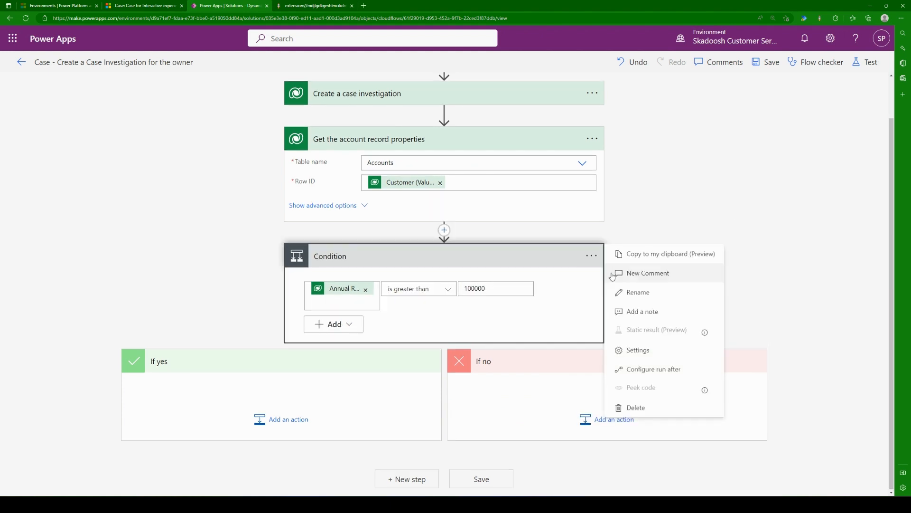
left_click(636, 293)
type("If an")
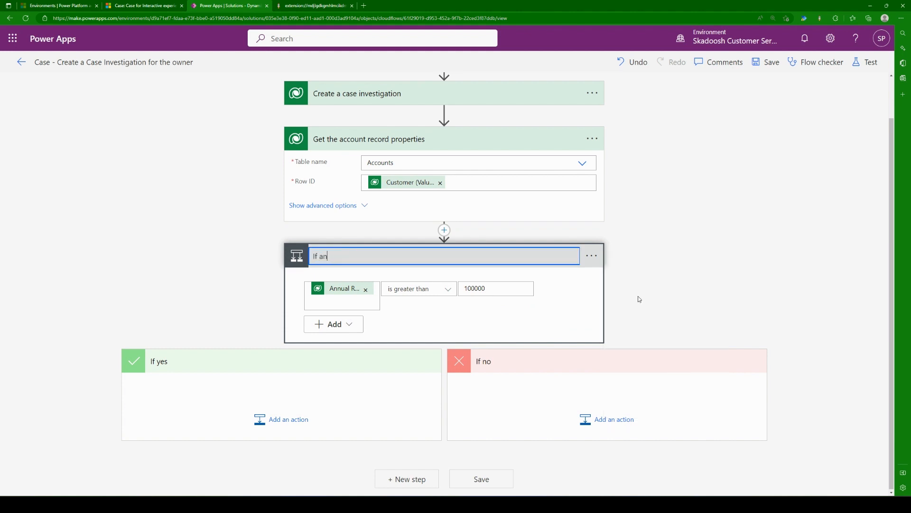
type("nual revenue is more than 100k")
left_click(696, 276)
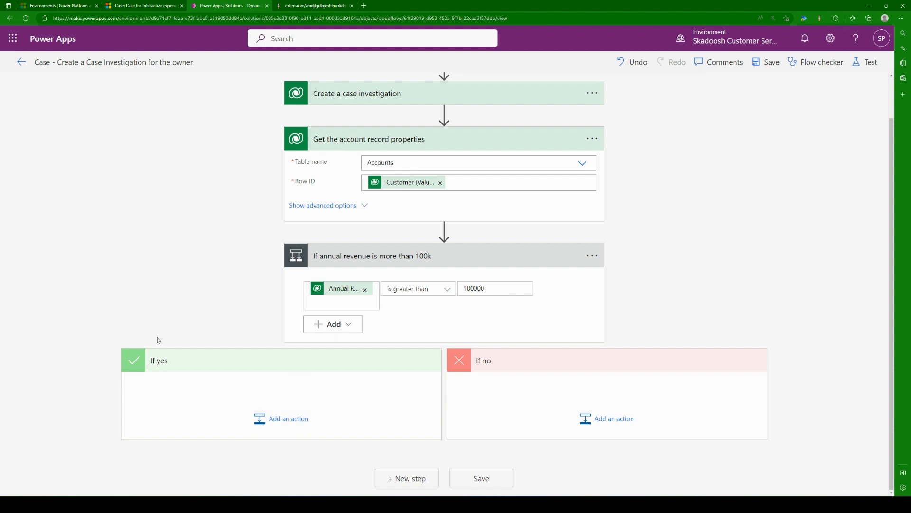
Step: Add a Microsoft Dataverse "Update a row" action to the condition's If yes branch
left_click(293, 420)
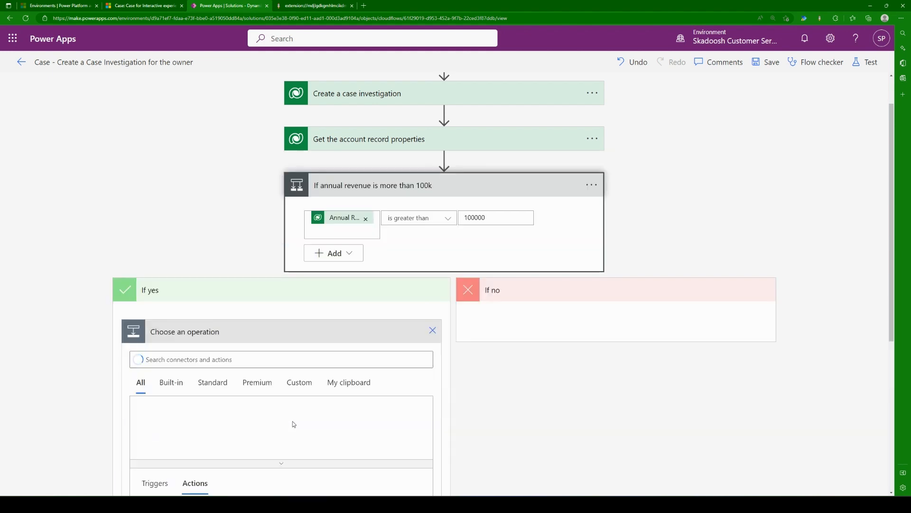
scroll(526, 368, "down", 3)
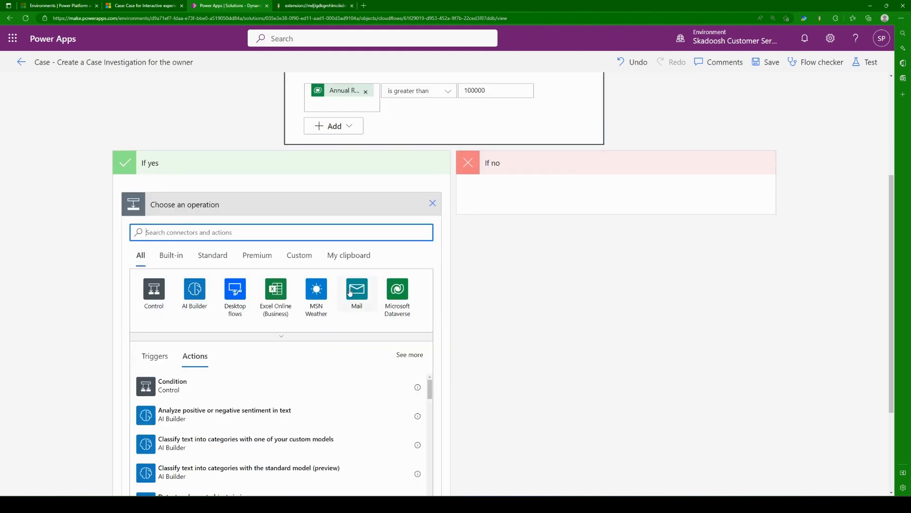
left_click(397, 299)
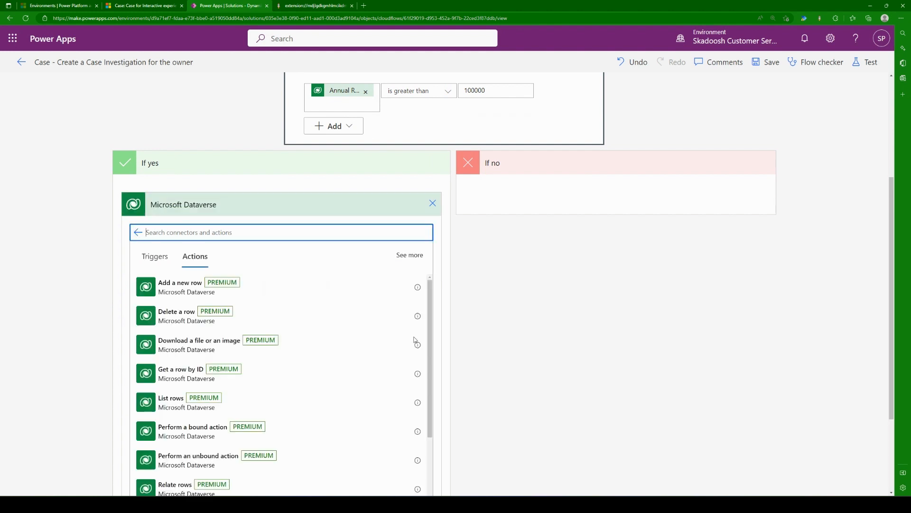
scroll(558, 371, "down", 1)
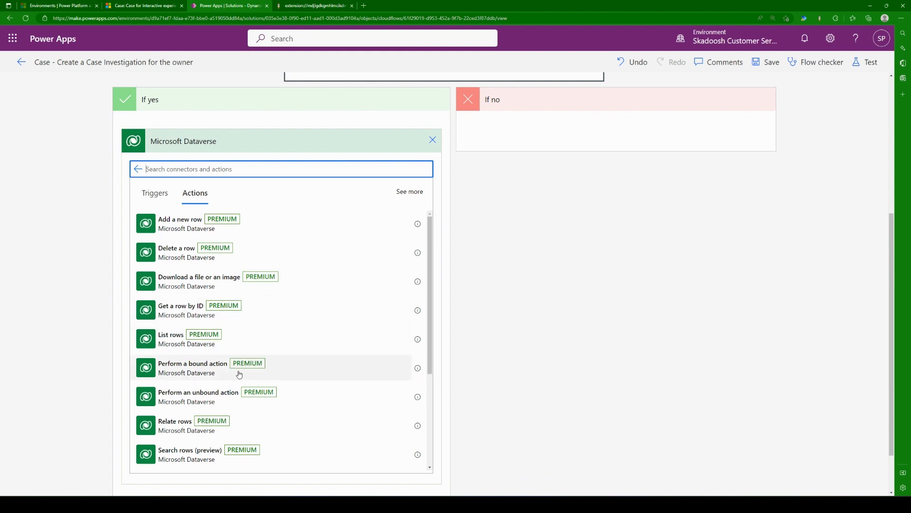
scroll(248, 397, "down", 1)
scroll(246, 394, "down", 1)
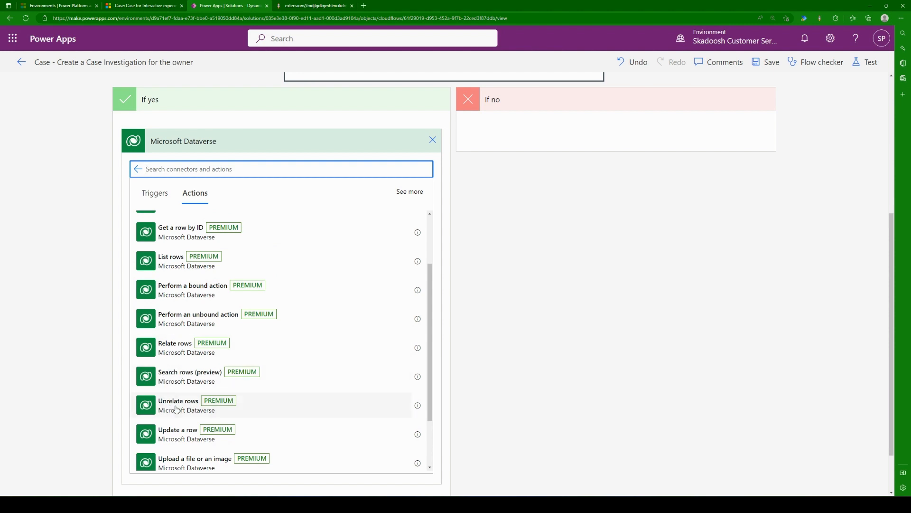
left_click(199, 439)
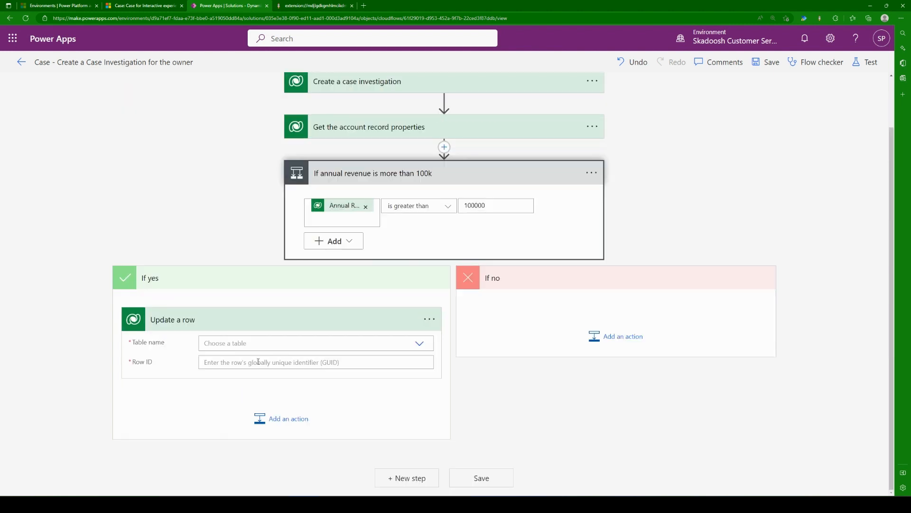
Step: Set the table name of "Update a row" in the If yes branch to Cases
left_click(365, 346)
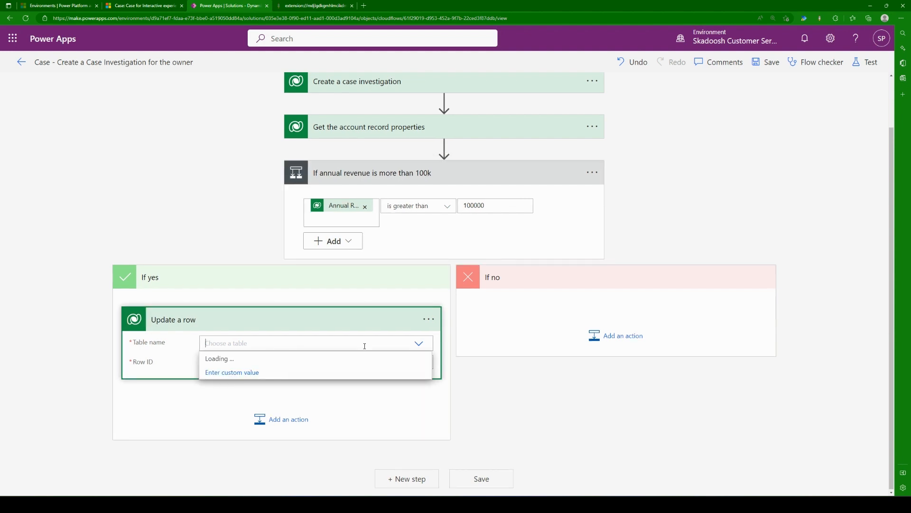
type("c")
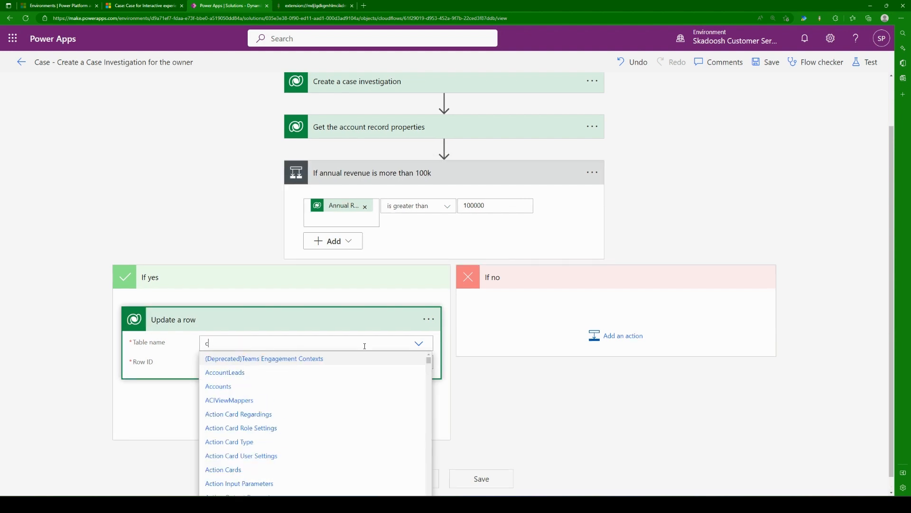
type("ase")
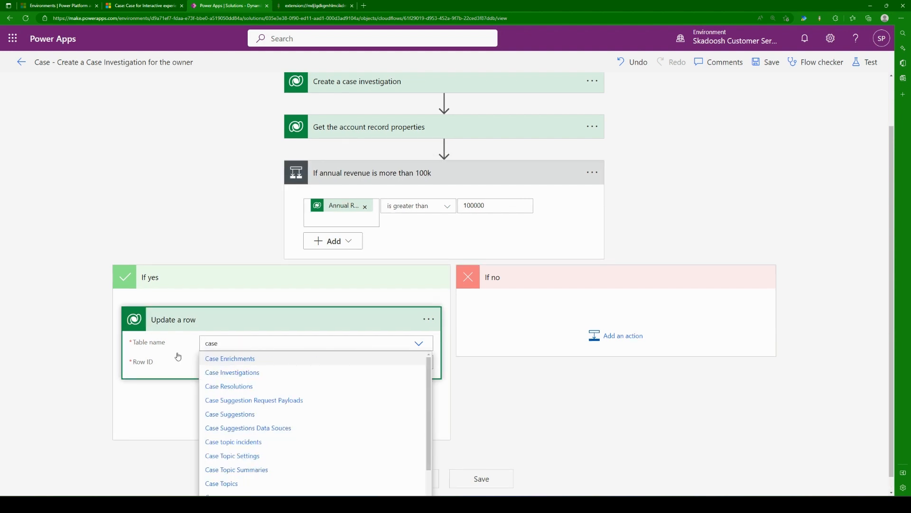
scroll(140, 361, "down", 1)
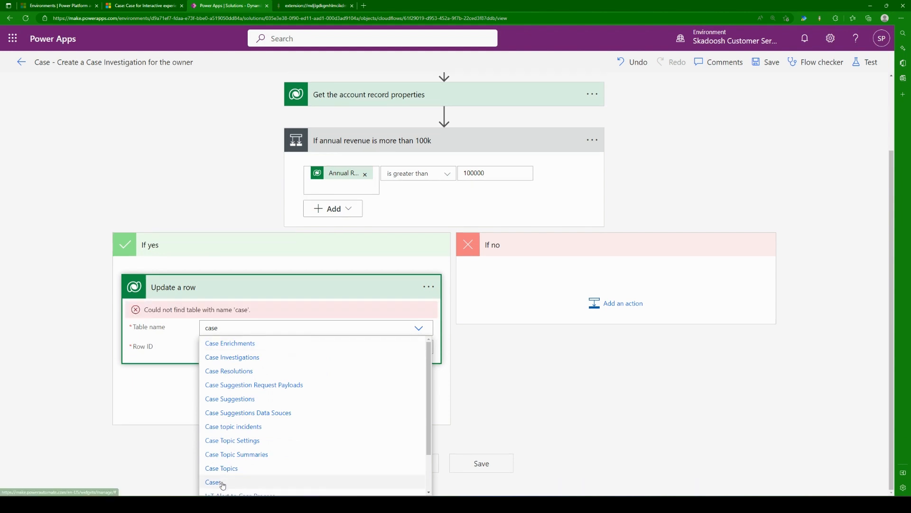
left_click(229, 481)
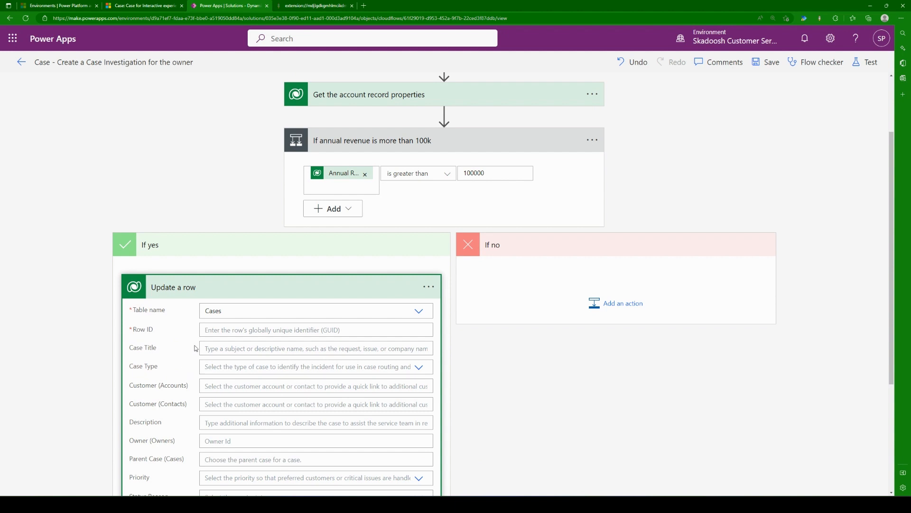
Step: Set the Row ID of "Update a row" to the Case unique identifier from the "when a case is created" trigger
left_click(219, 330)
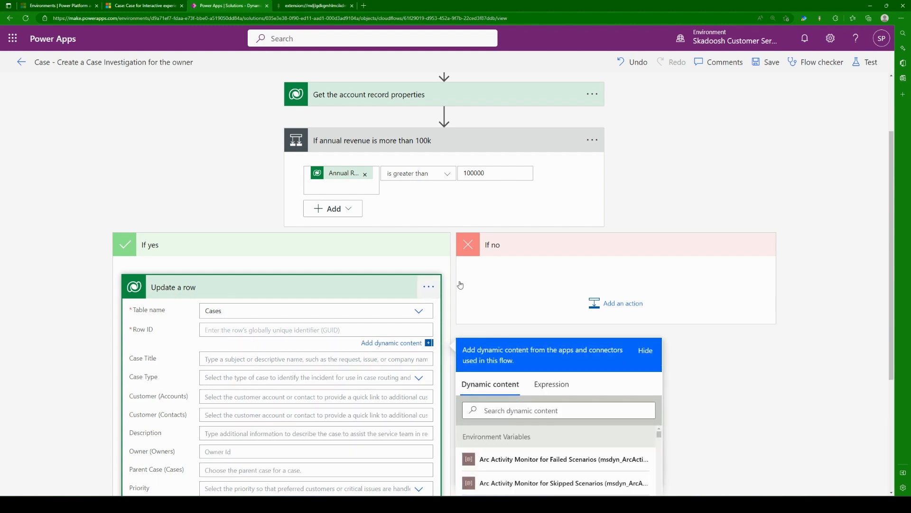
scroll(570, 263, "down", 1)
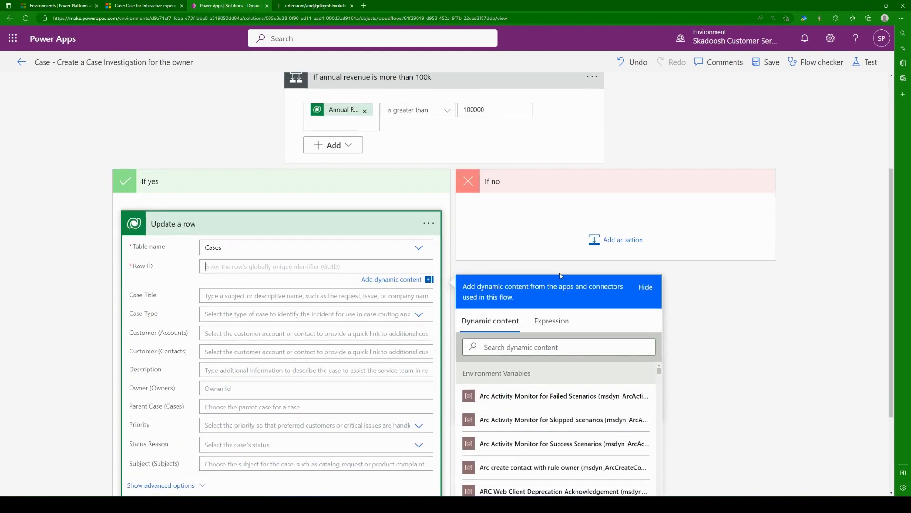
left_click(483, 349)
type("case")
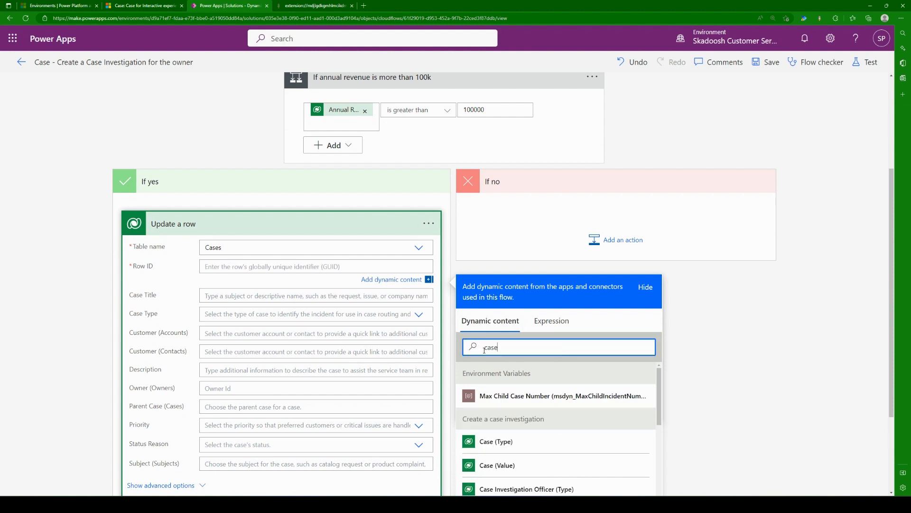
scroll(749, 347, "down", 2)
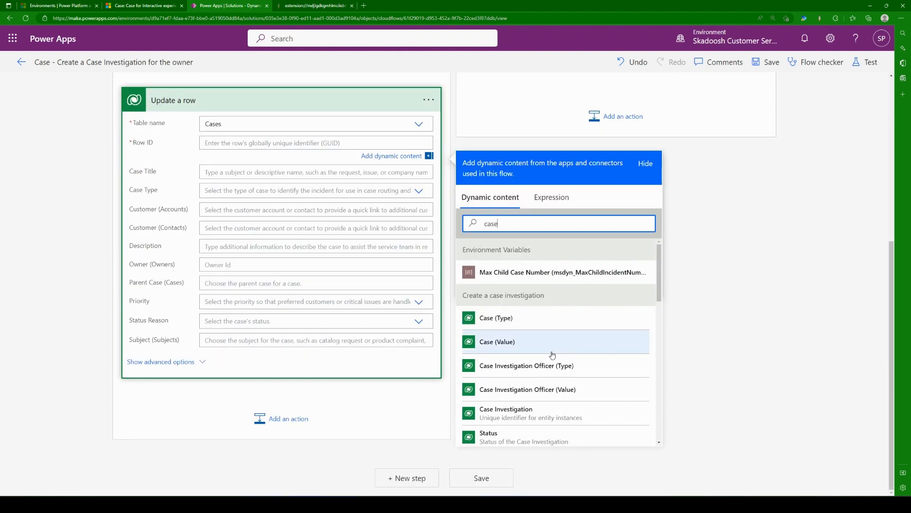
scroll(553, 349, "down", 8)
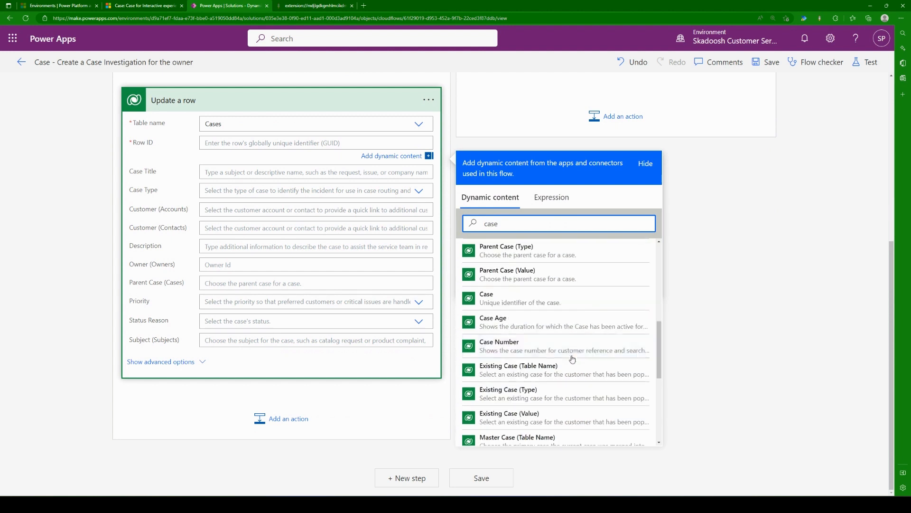
scroll(576, 360, "up", 6)
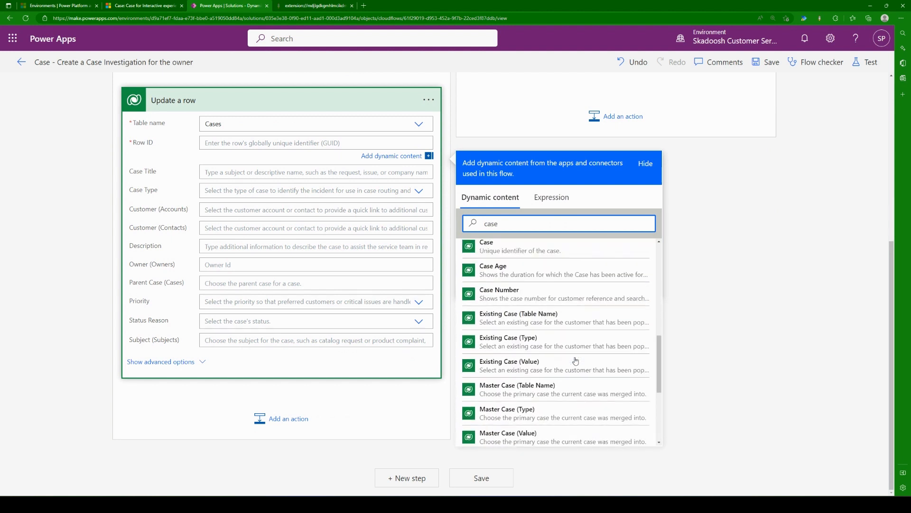
scroll(575, 361, "up", 4)
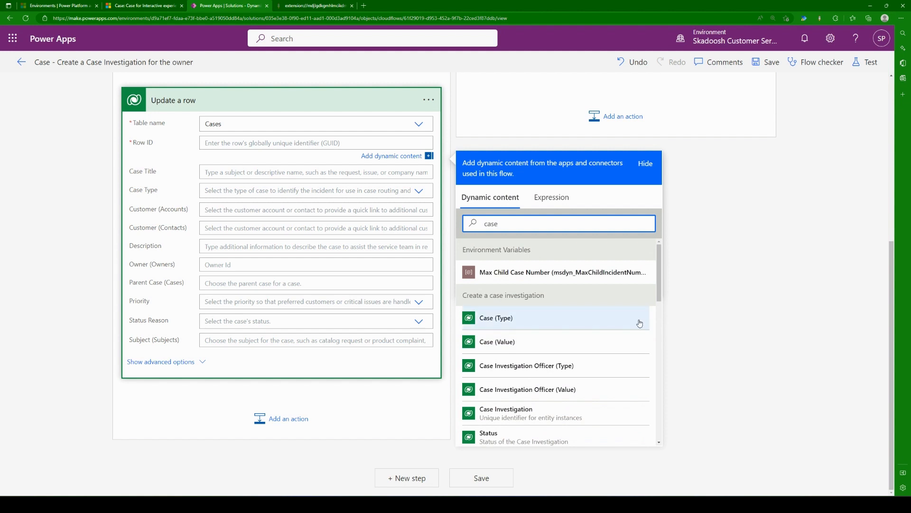
scroll(712, 304, "up", 5)
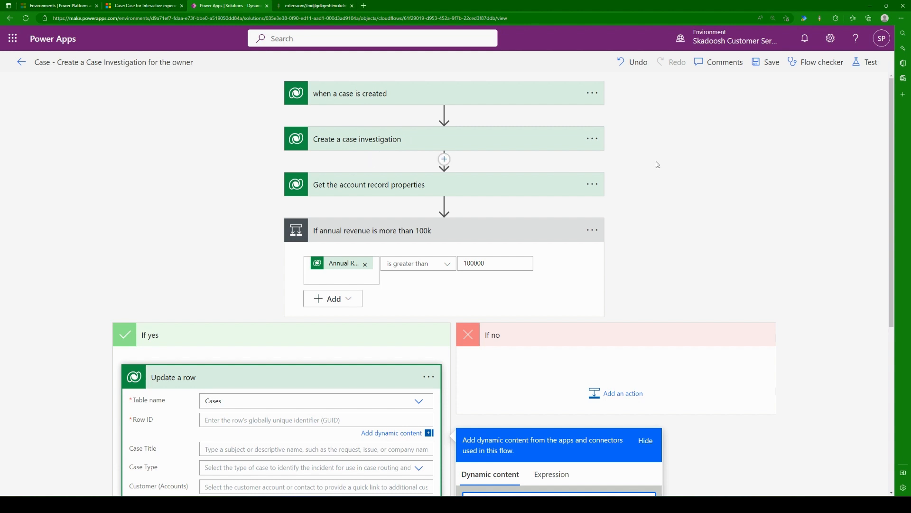
scroll(657, 164, "down", 3)
scroll(636, 172, "up", 3)
scroll(650, 185, "down", 5)
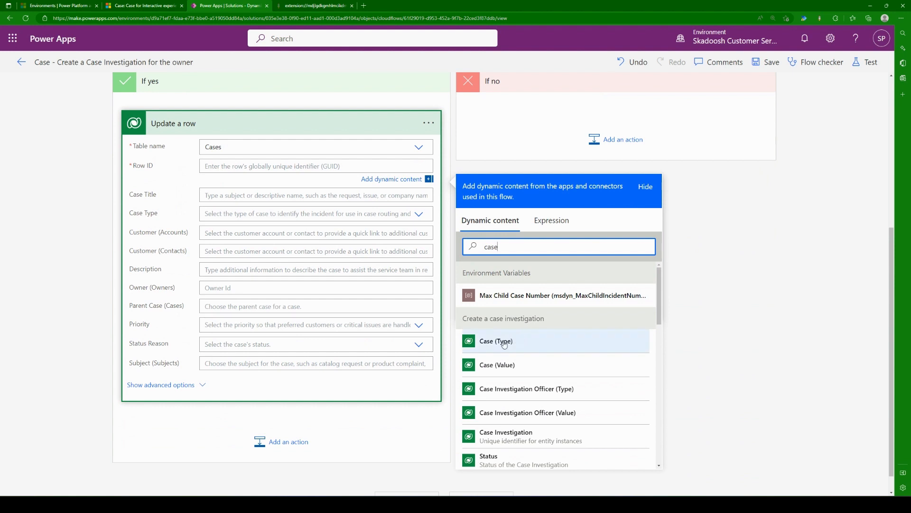
scroll(508, 319, "down", 2)
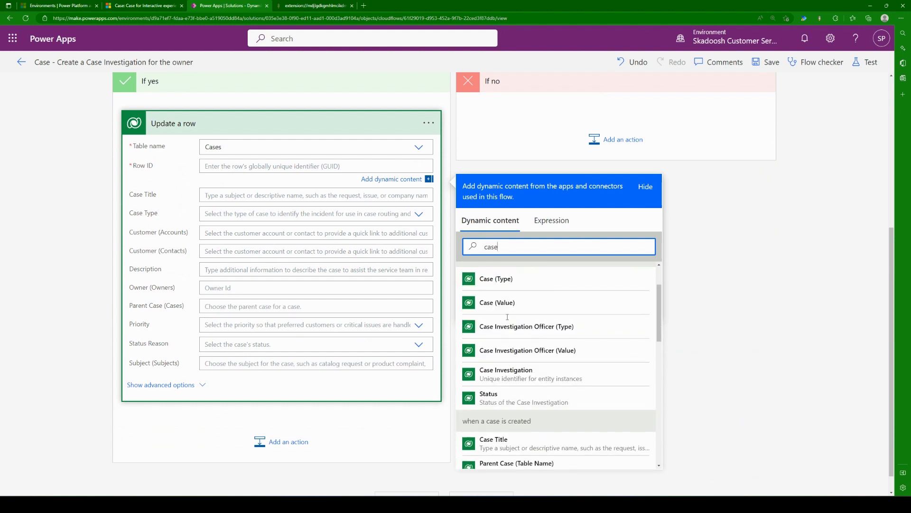
scroll(518, 361, "down", 2)
scroll(520, 398, "down", 1)
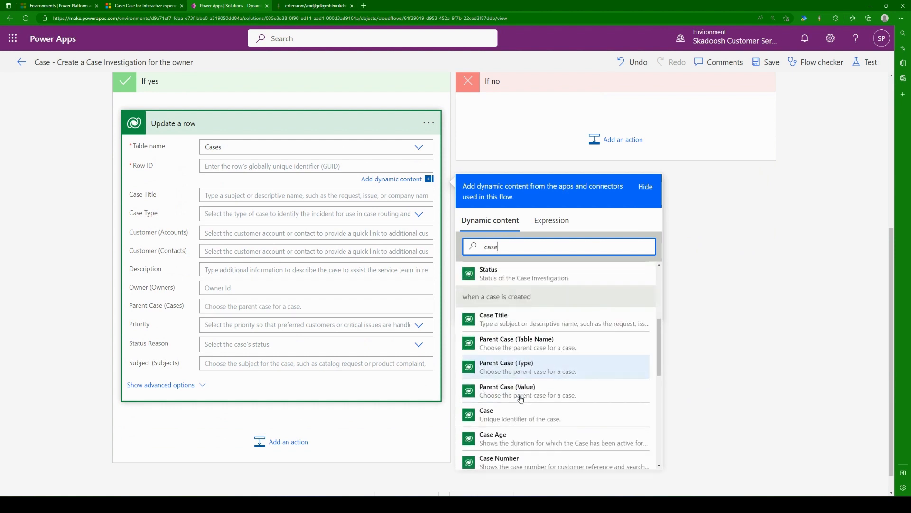
left_click(498, 421)
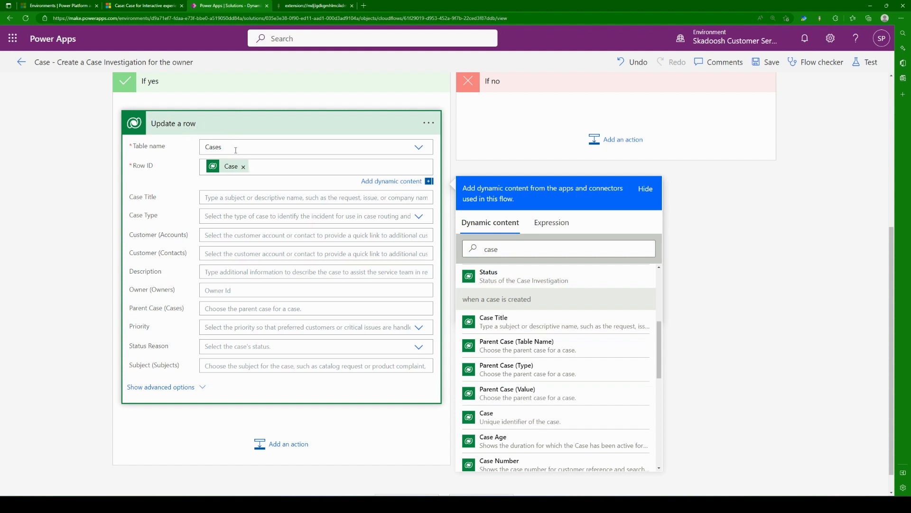
left_click(189, 150)
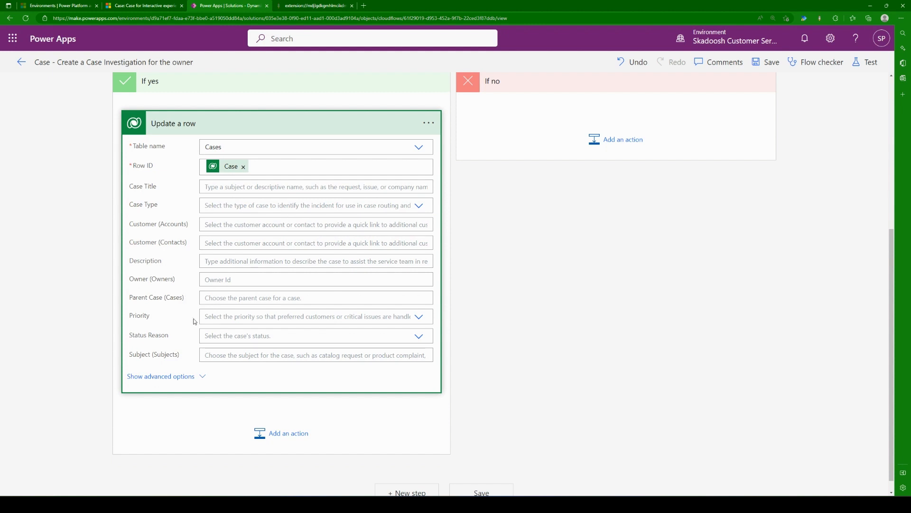
left_click(253, 321)
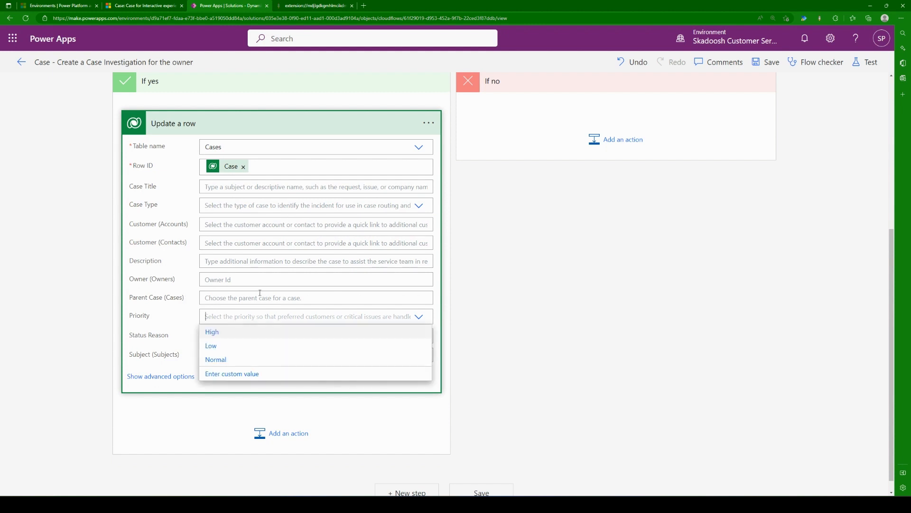
left_click(485, 310)
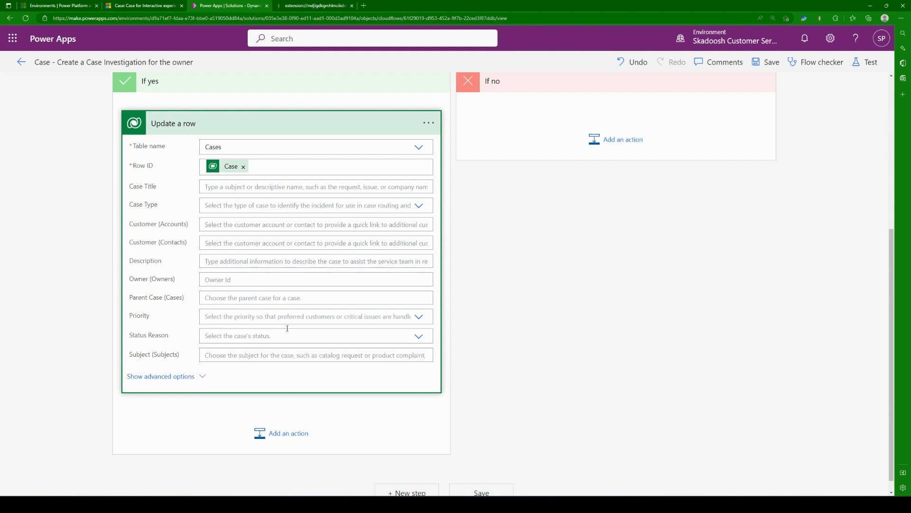
left_click(160, 375)
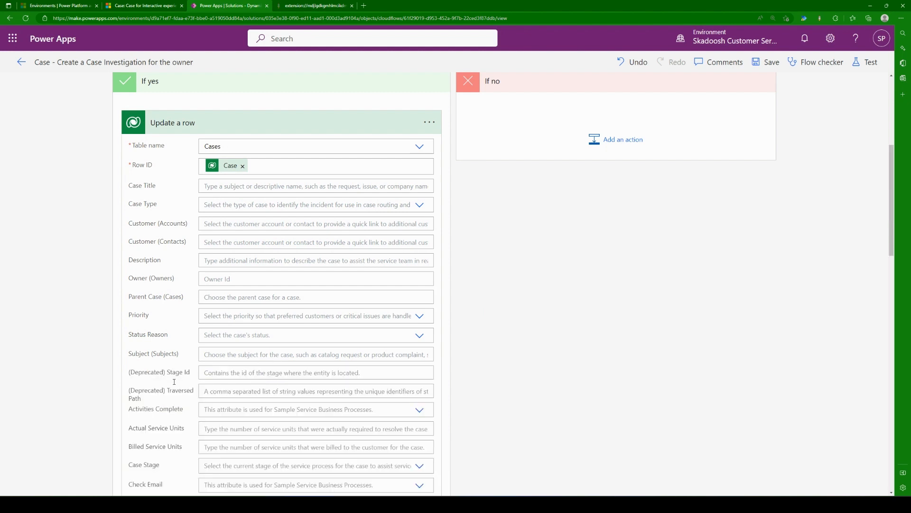
scroll(237, 356, "down", 12)
scroll(211, 355, "down", 5)
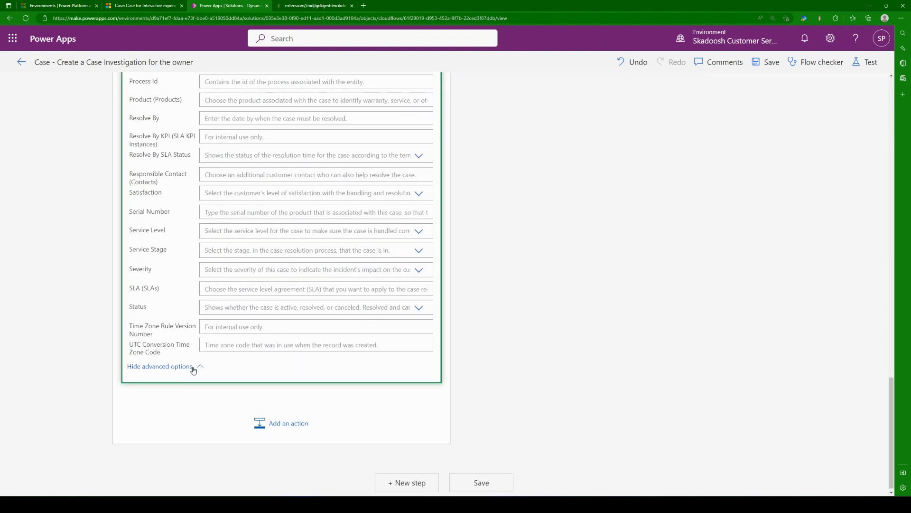
left_click(194, 368)
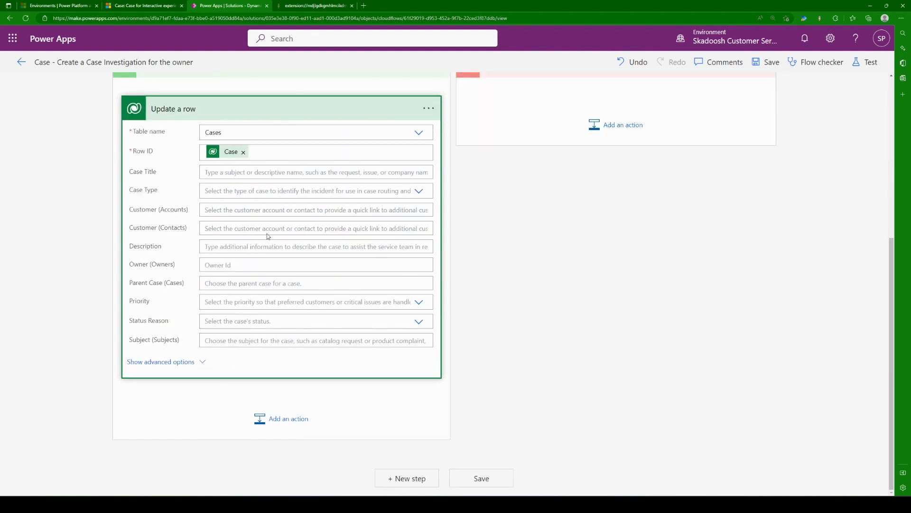
Step: Set the Priority of "Update a row" to High and rename the action as "Update the priority to High"
left_click(266, 303)
left_click(263, 318)
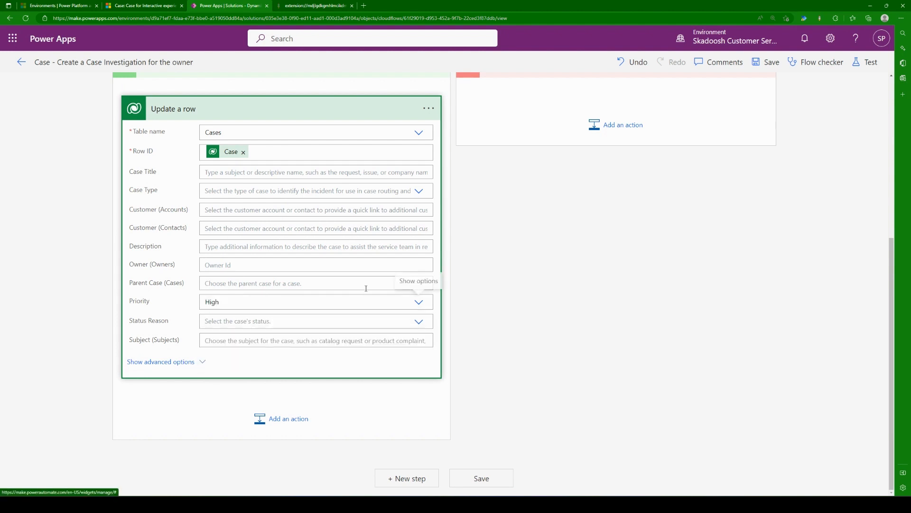
left_click(429, 109)
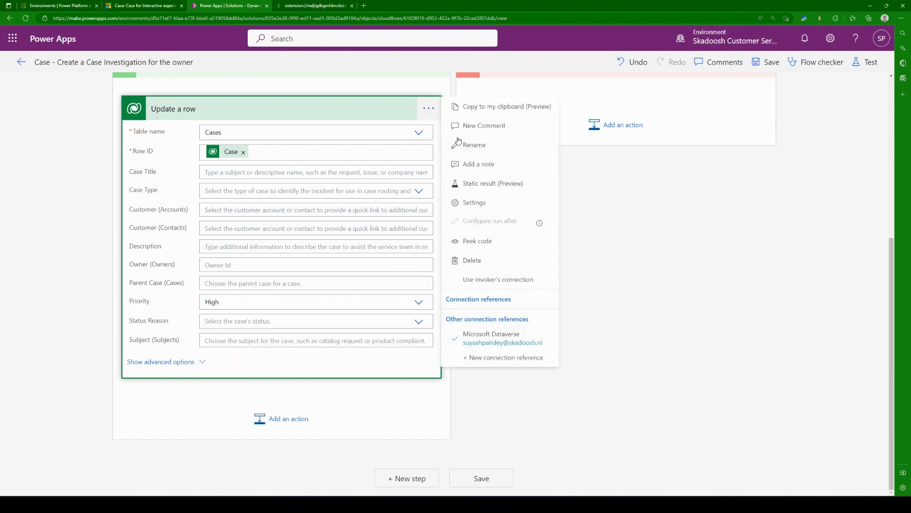
left_click(498, 147)
type("Update")
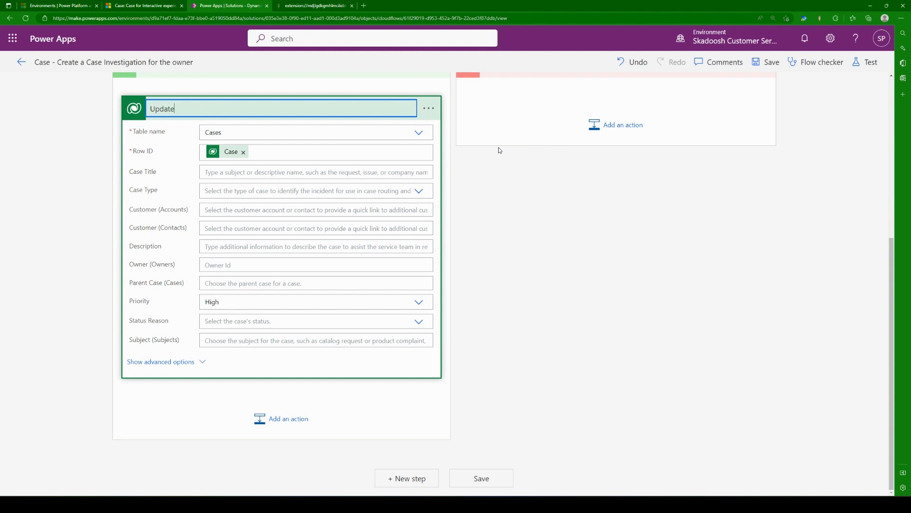
type(" the priority to High")
left_click(566, 254)
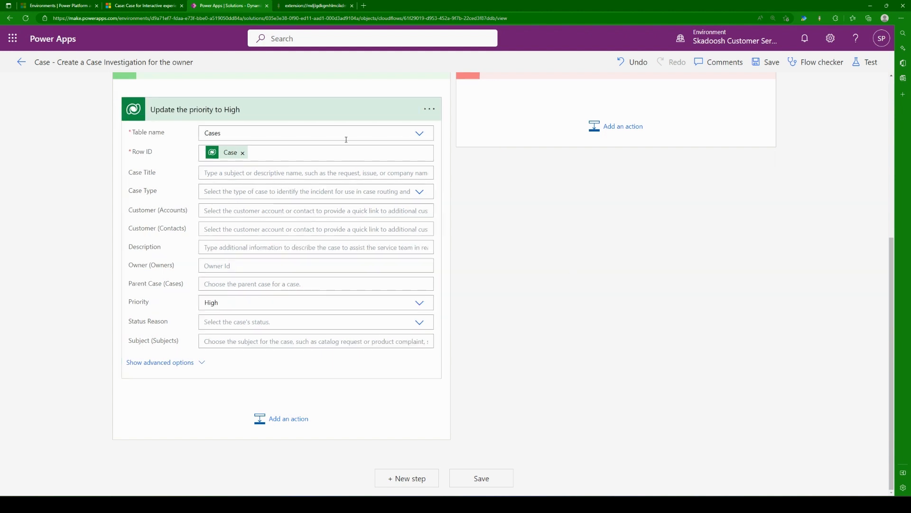
left_click(334, 122)
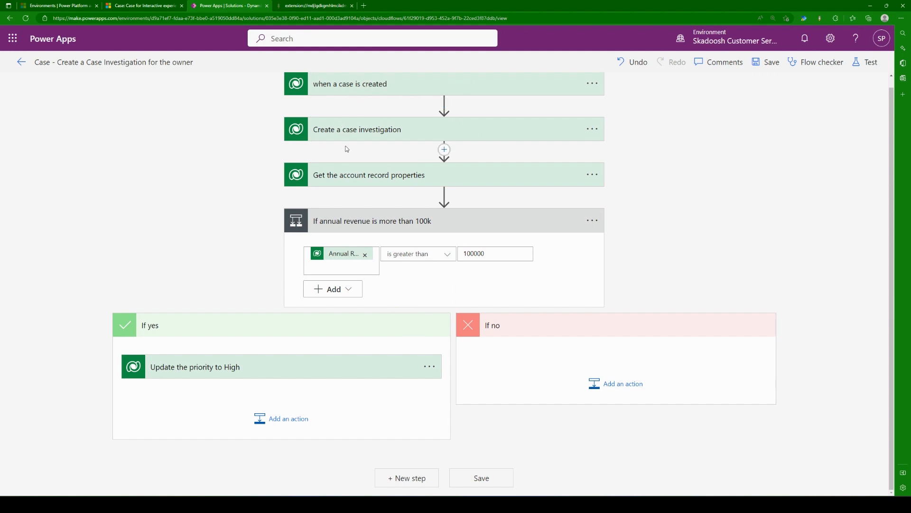
Step: Rename the "Create a case investigation" action as "Create a case investigation for the owner of the case" and save the flow
left_click(592, 129)
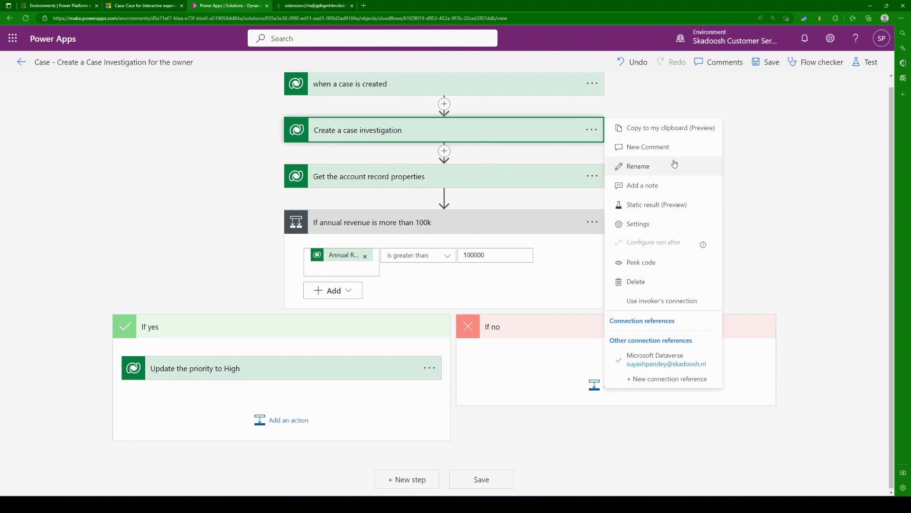
left_click(638, 166)
type("for the ")
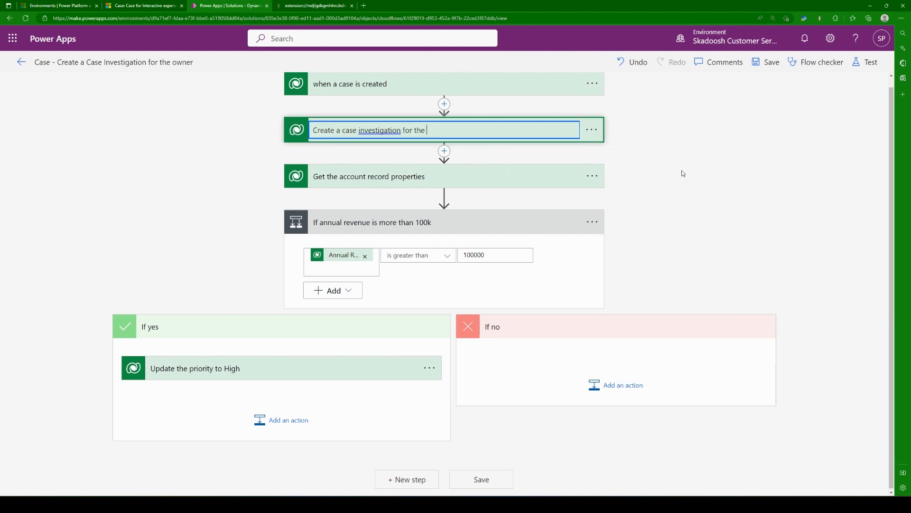
type("owner of the case")
key("Return")
left_click(488, 132)
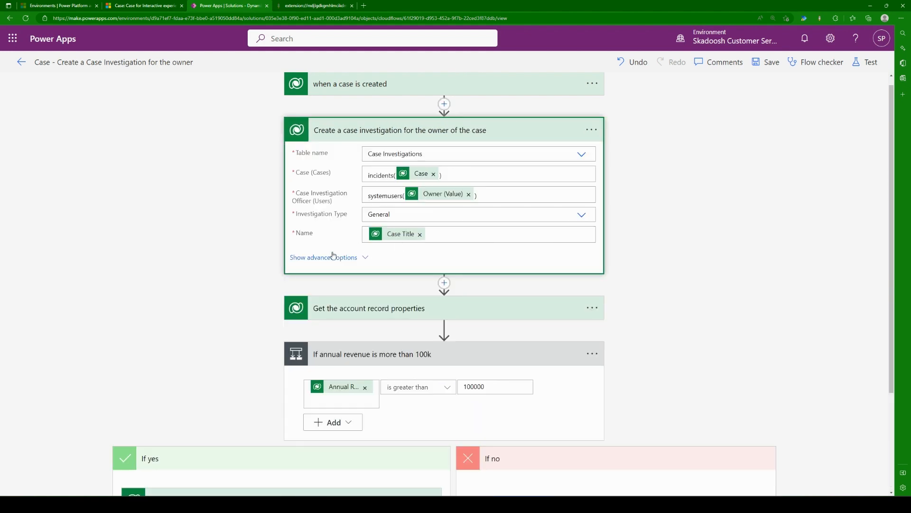
double_click(378, 195)
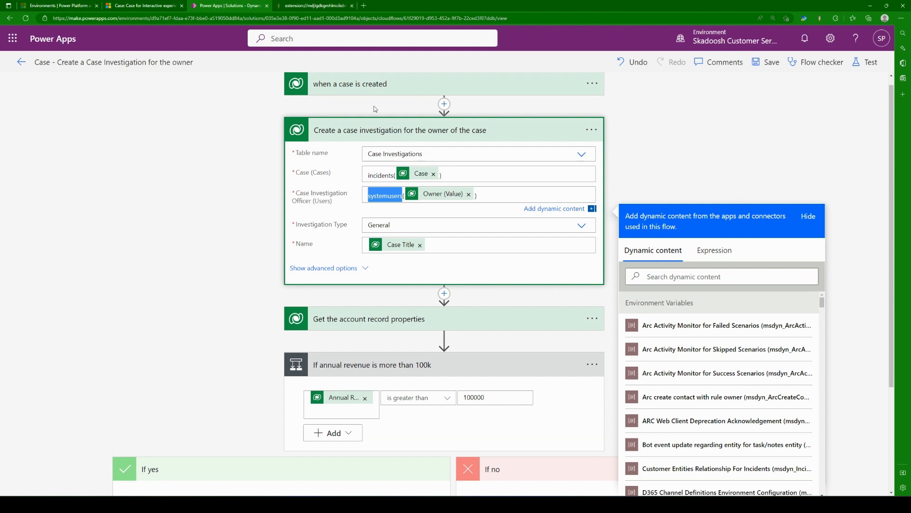
left_click(420, 133)
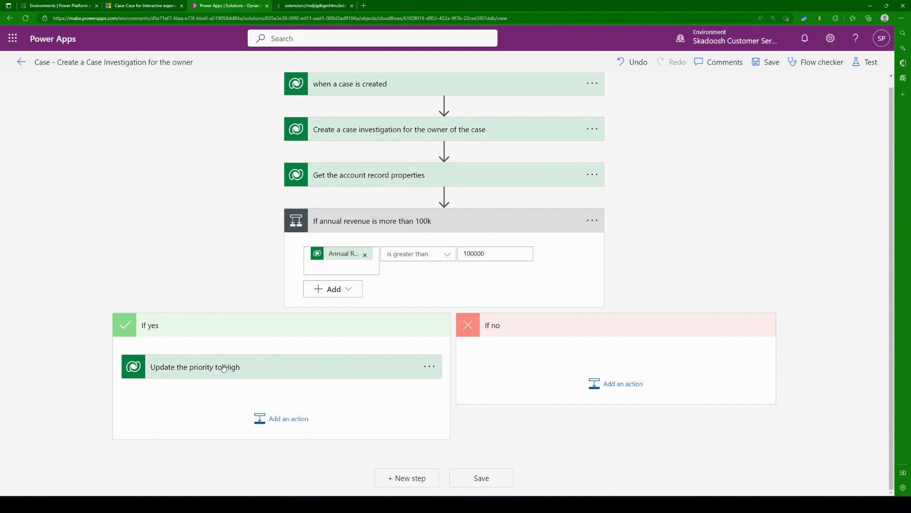
left_click(769, 63)
Step: Switch to the Dynamics 365 Customer Service Hub and start a new case from the Cases list
left_click(145, 5)
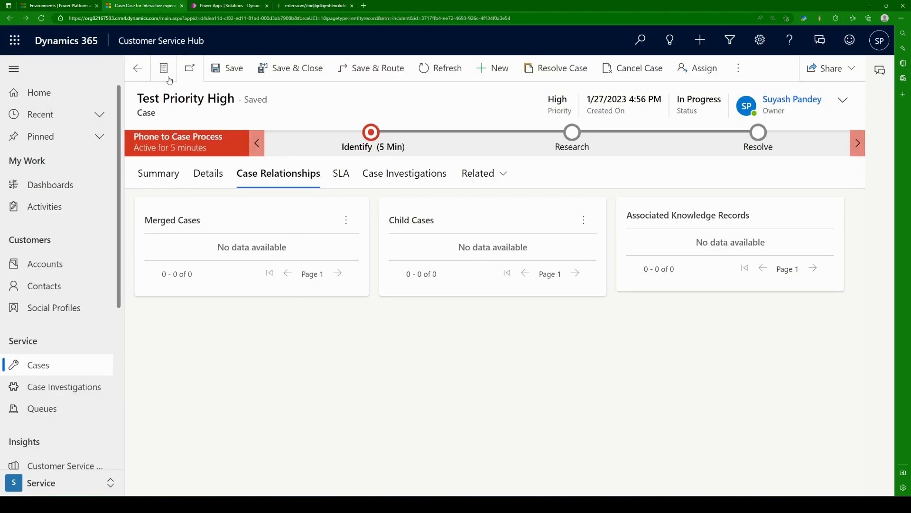
left_click(137, 68)
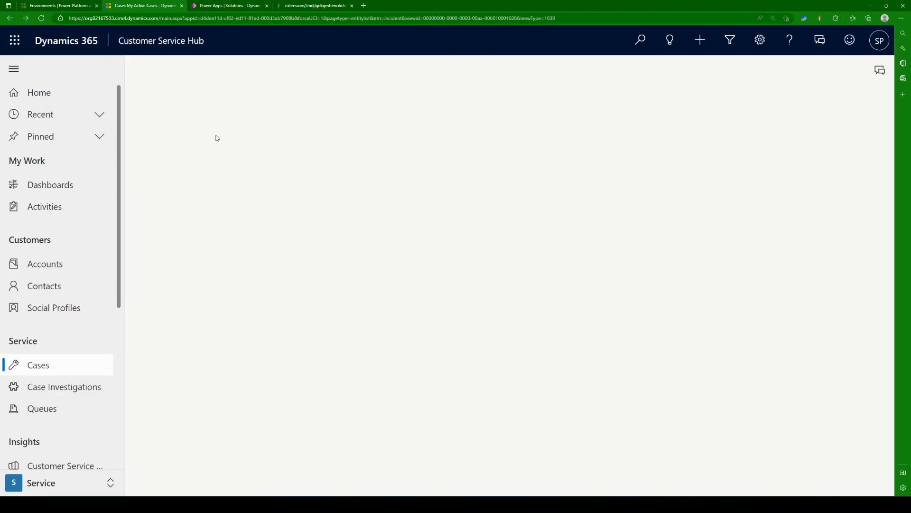
left_click(69, 369)
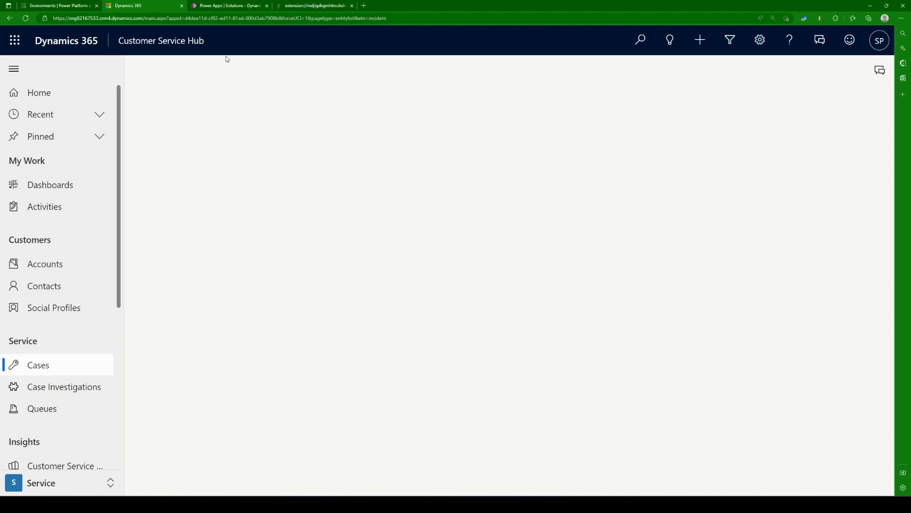
left_click(233, 5)
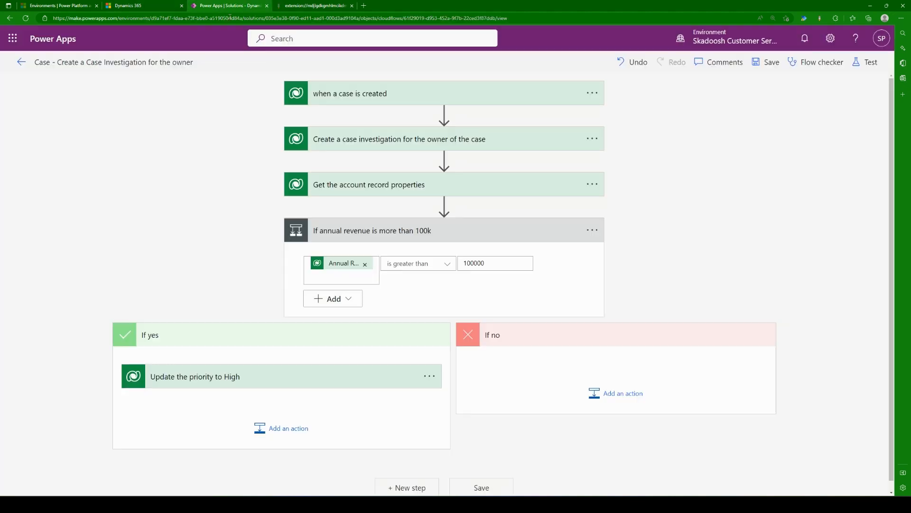
left_click(143, 5)
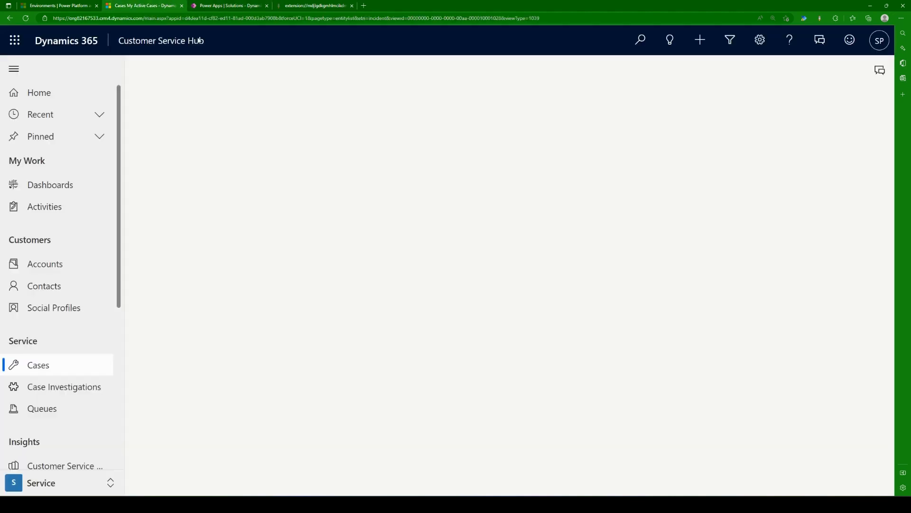
left_click(257, 69)
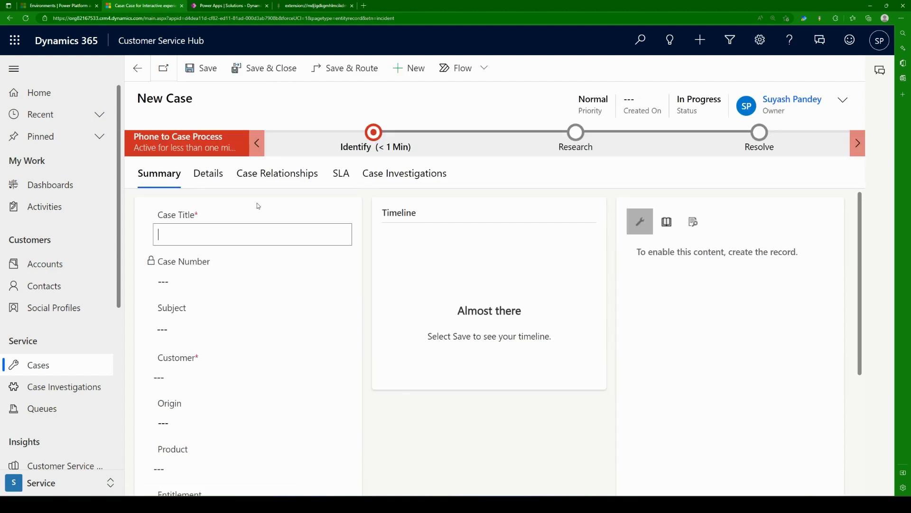
Step: Enter "High Priority Testing" as the title of the new case
type("High Priority Testing")
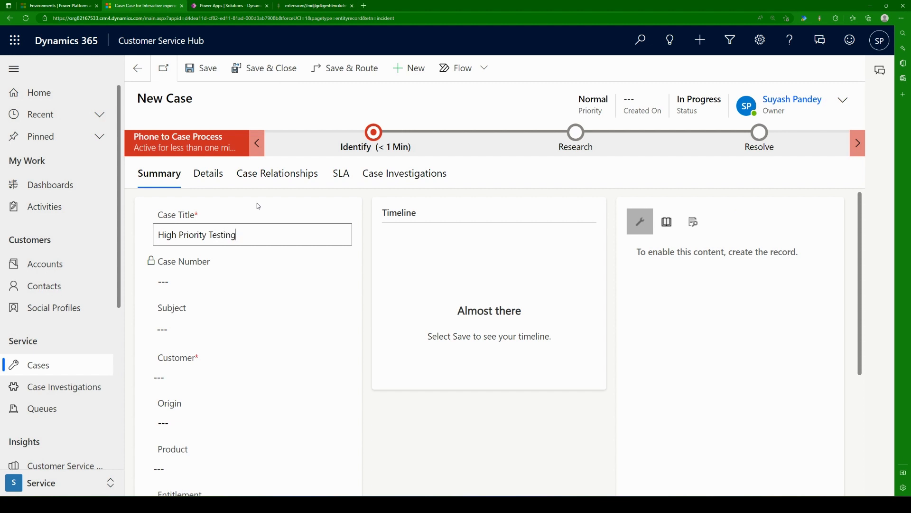
Step: Set Coffee Lab APJ as the customer of the High Priority Testing case and save the case
left_click(251, 378)
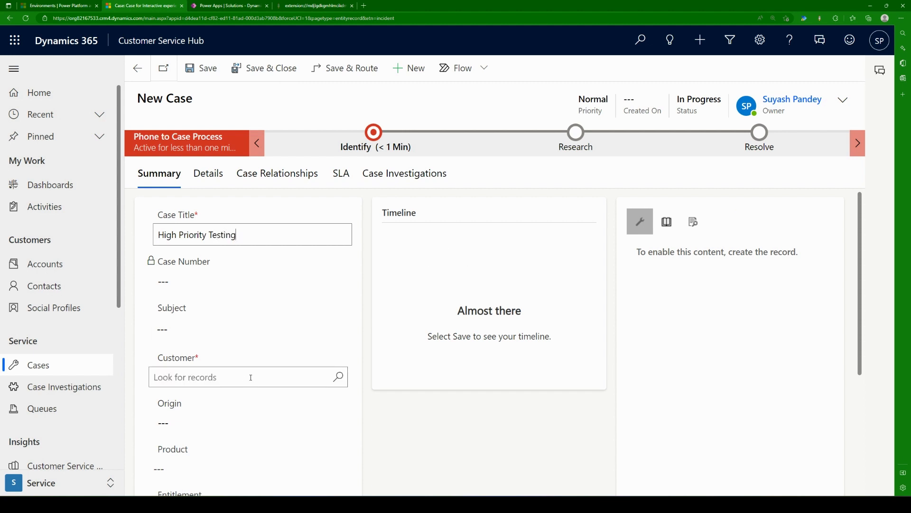
left_click(337, 377)
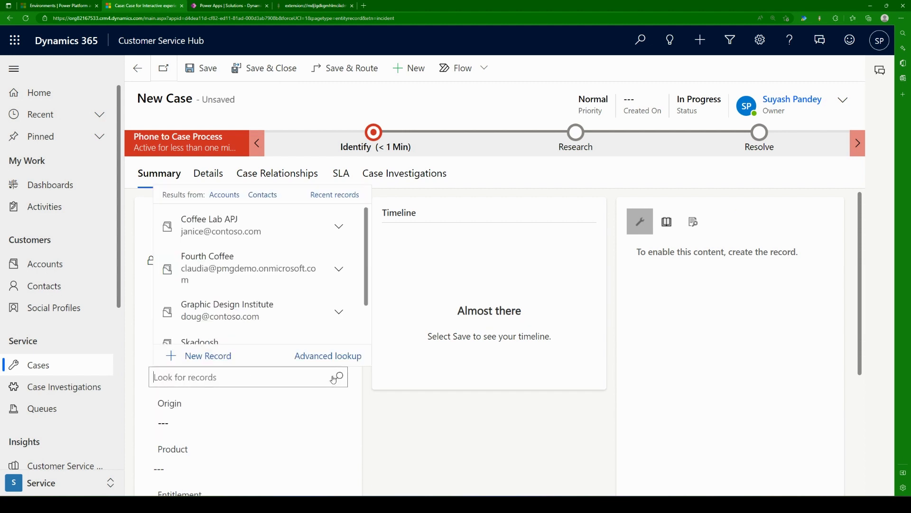
left_click(263, 231)
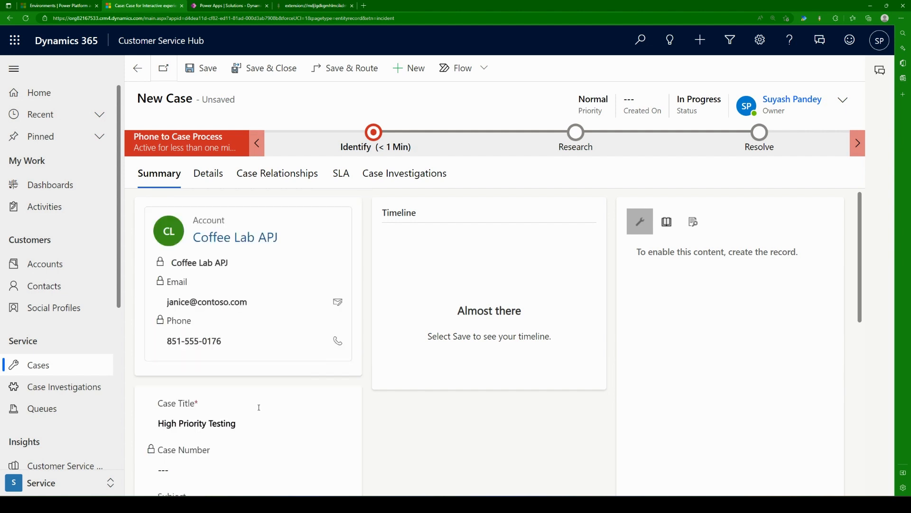
scroll(258, 407, "down", 3)
scroll(427, 412, "up", 3)
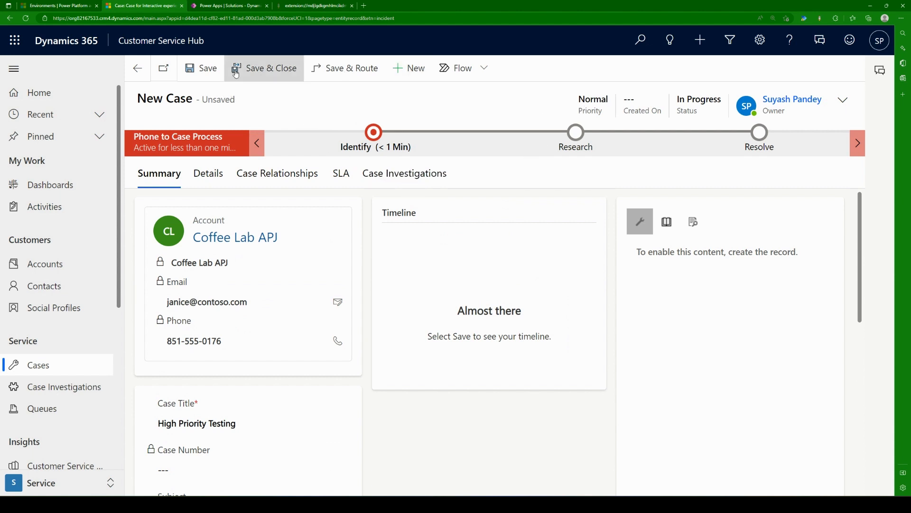
left_click(204, 75)
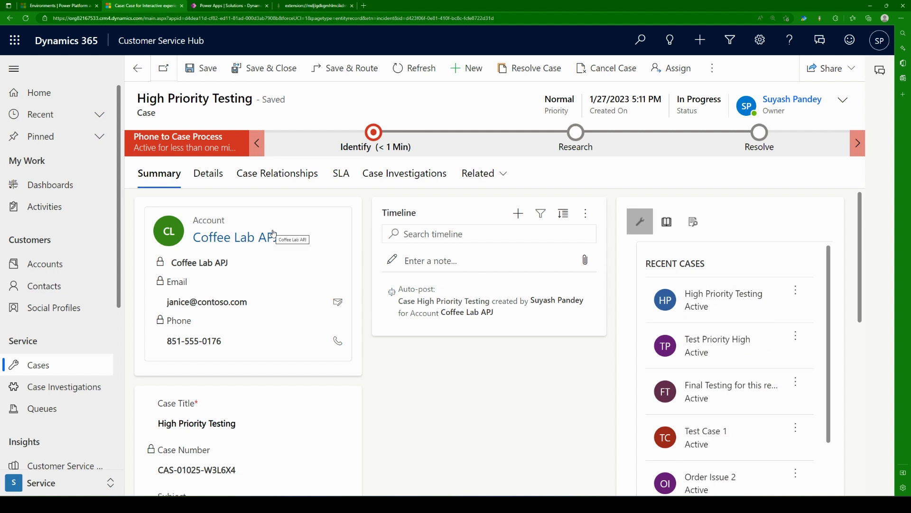
Step: Refresh the High Priority Testing case repeatedly and check its priority and related case investigations
left_click(407, 184)
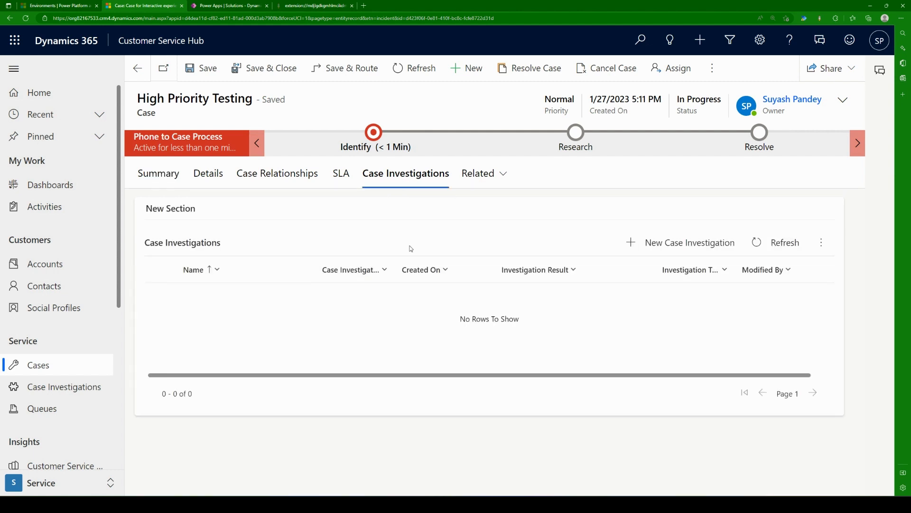
left_click(411, 70)
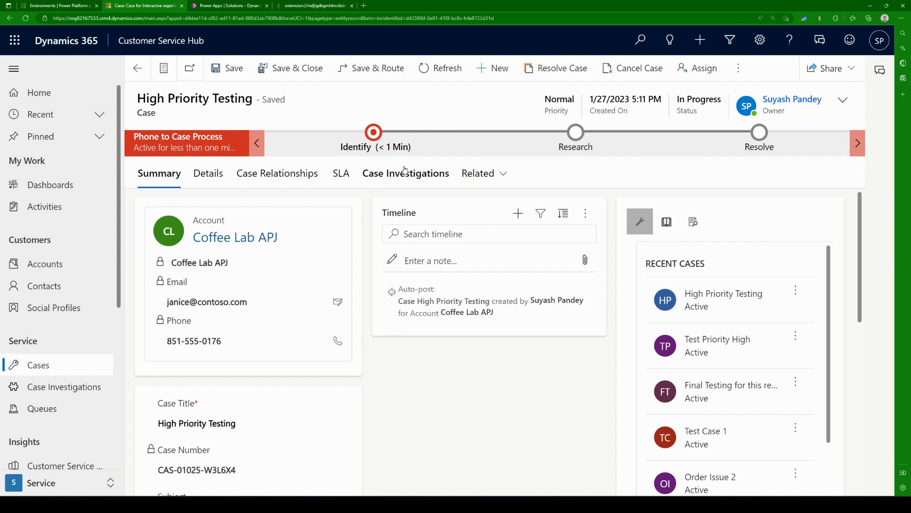
left_click(405, 171)
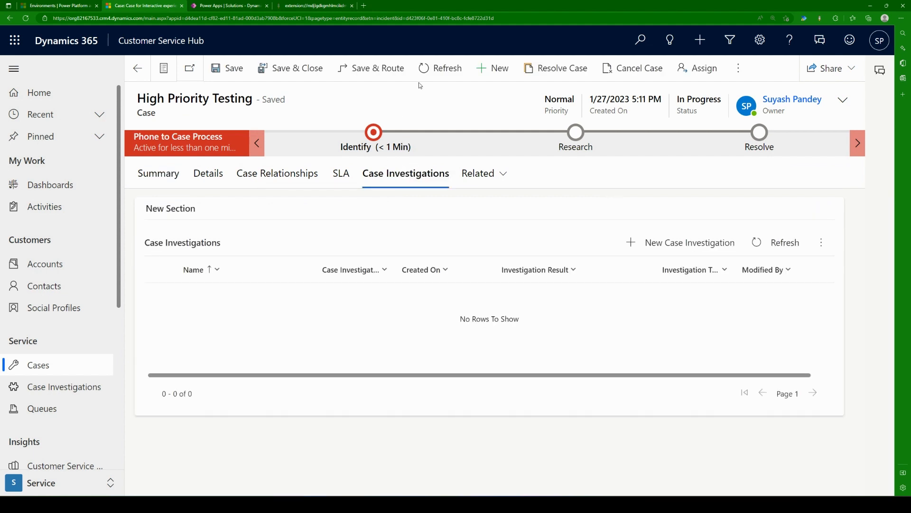
left_click(439, 69)
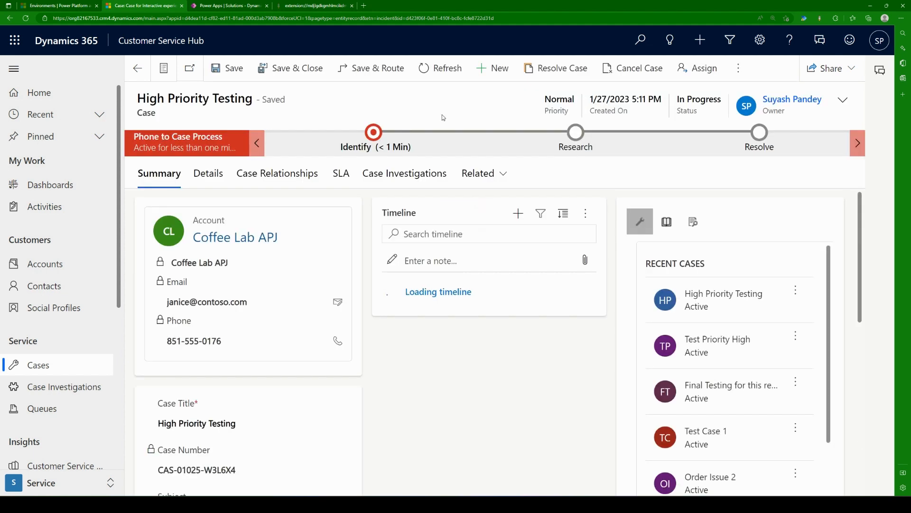
left_click(406, 179)
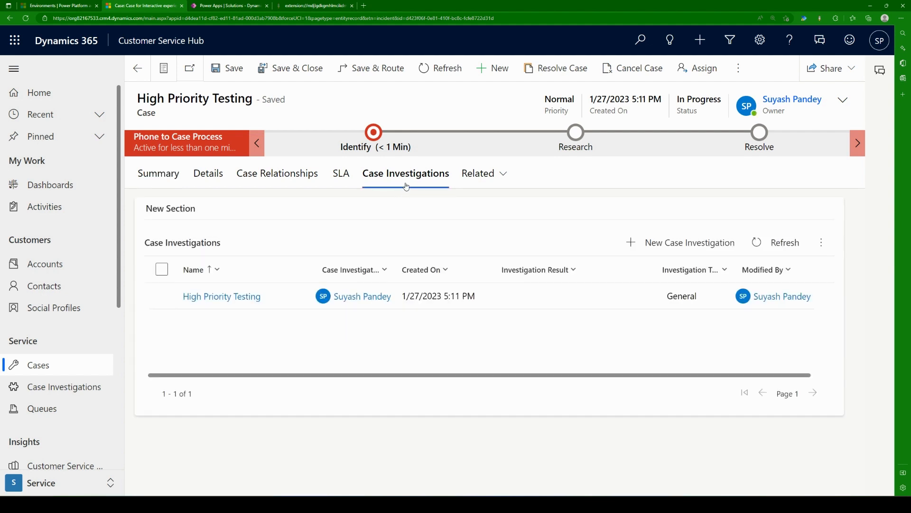
left_click(441, 72)
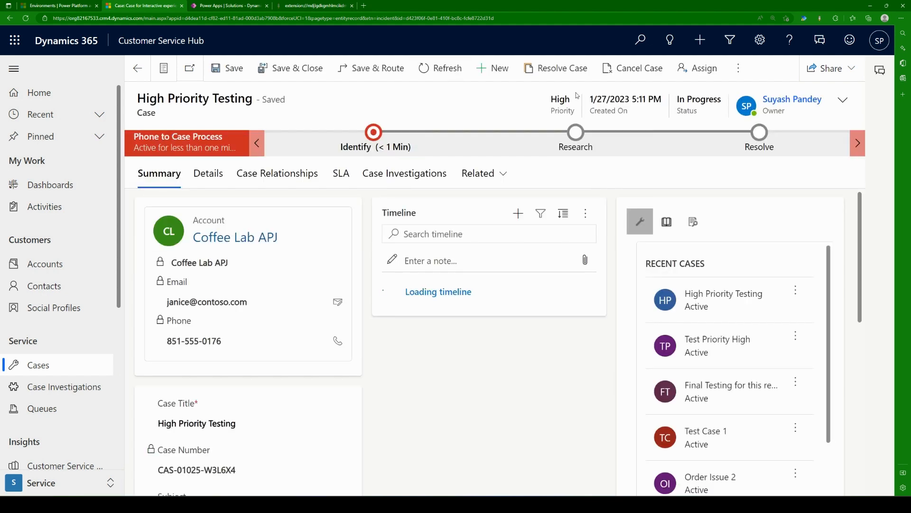
left_click(404, 187)
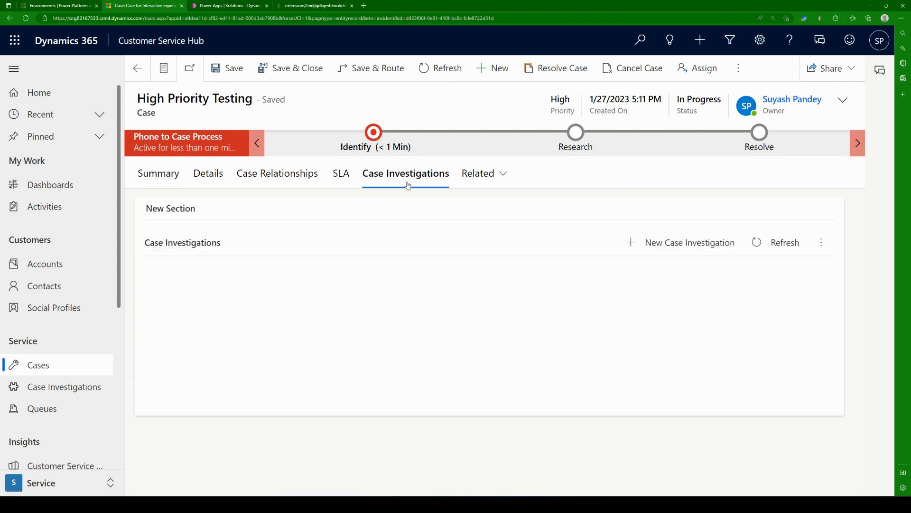
Step: Switch to Power Apps and open the most recent run of the "Case - Create a Case Investigation for the owner" flow
left_click(254, 6)
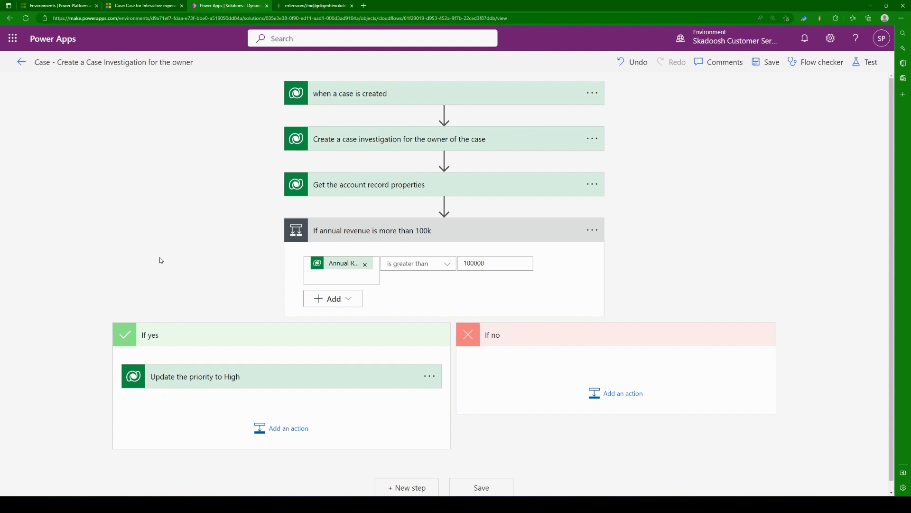
left_click(21, 62)
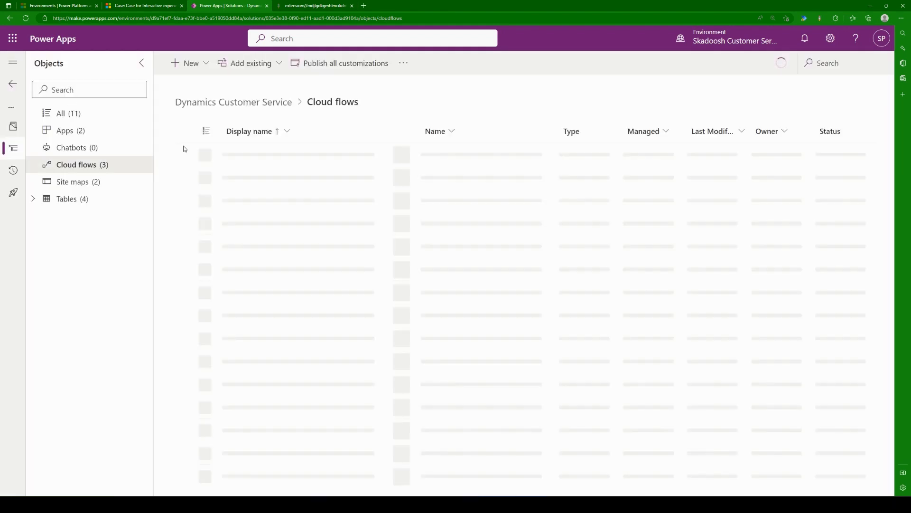
left_click(368, 156)
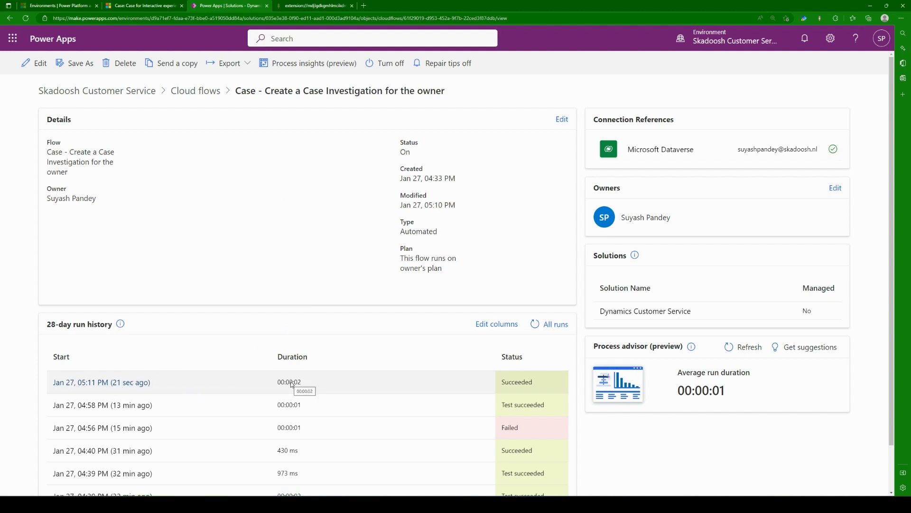
left_click(107, 385)
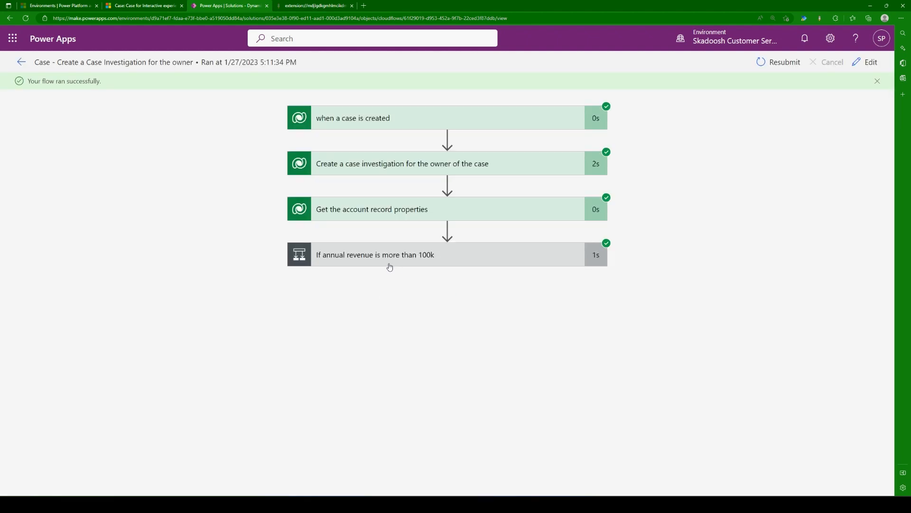
Step: Examine the table name, row ID and account outputs of "Get the account record properties" in the flow run
left_click(388, 213)
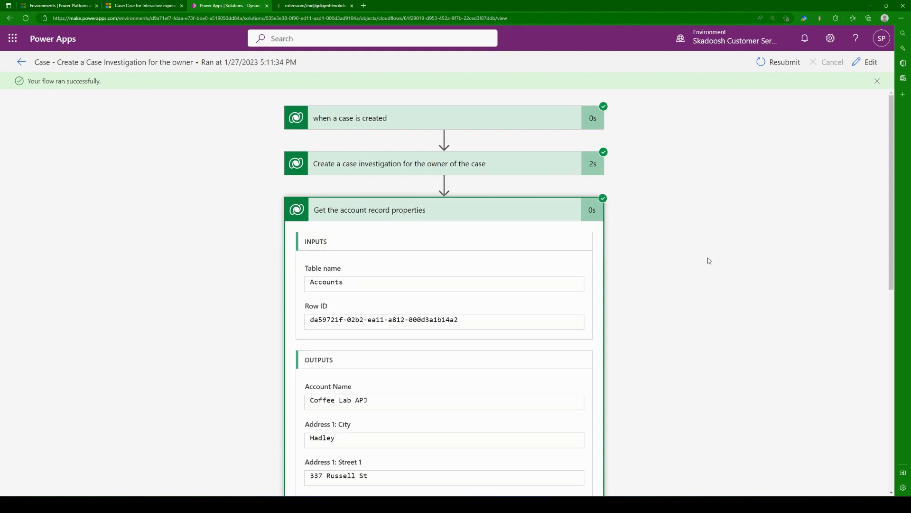
scroll(707, 260, "down", 5)
scroll(702, 265, "up", 4)
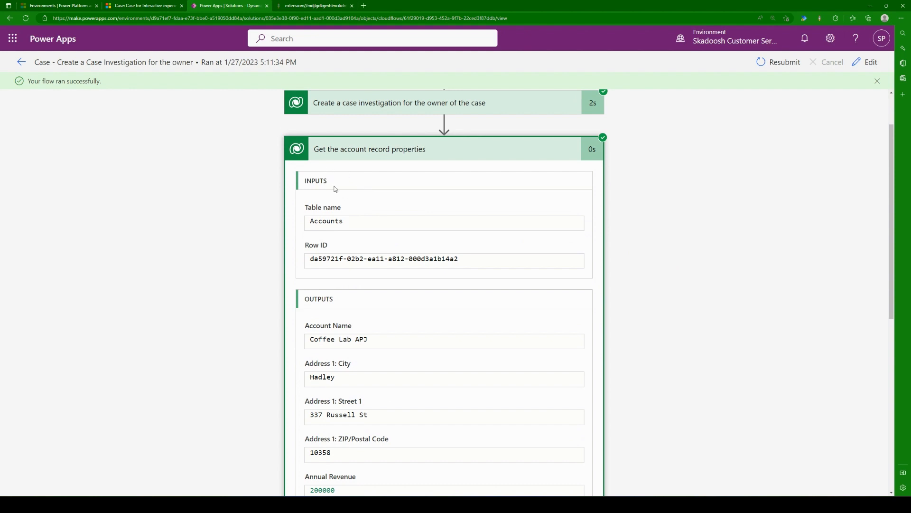
double_click(326, 218)
left_click_drag(310, 258, 459, 258)
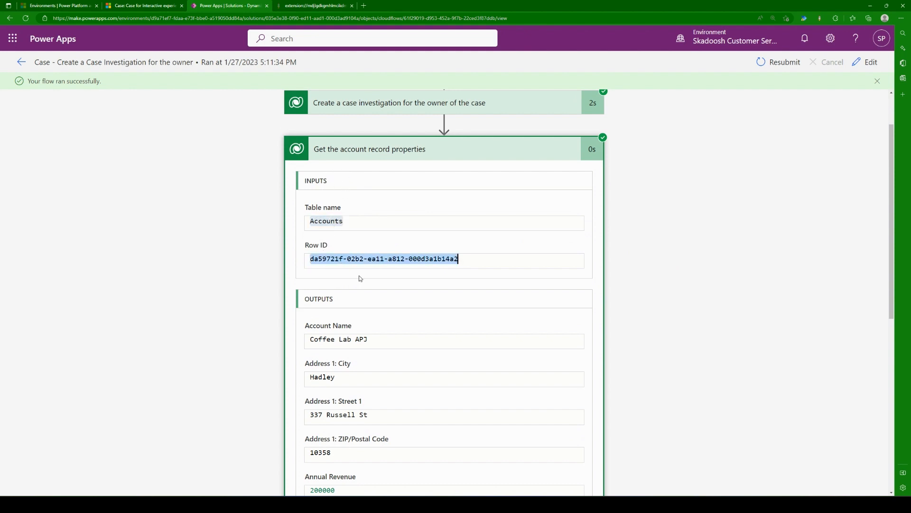
scroll(203, 317, "down", 2)
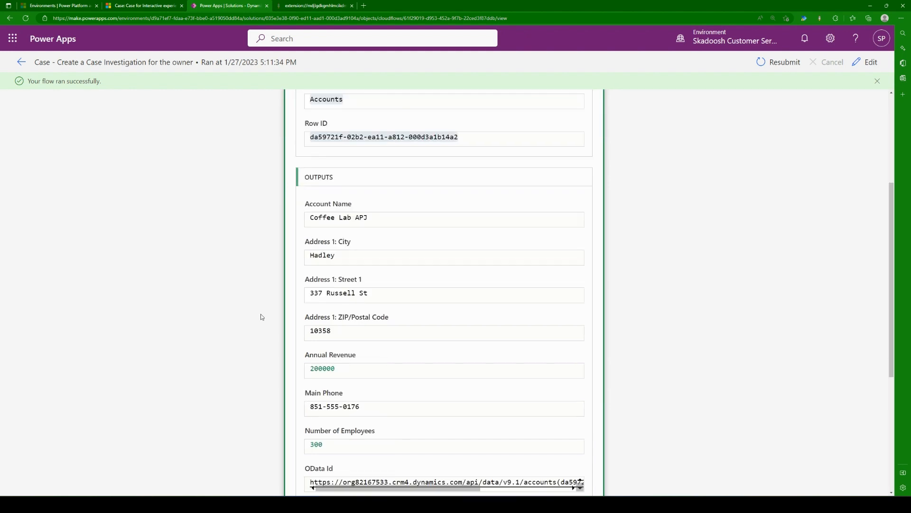
scroll(260, 314, "down", 1)
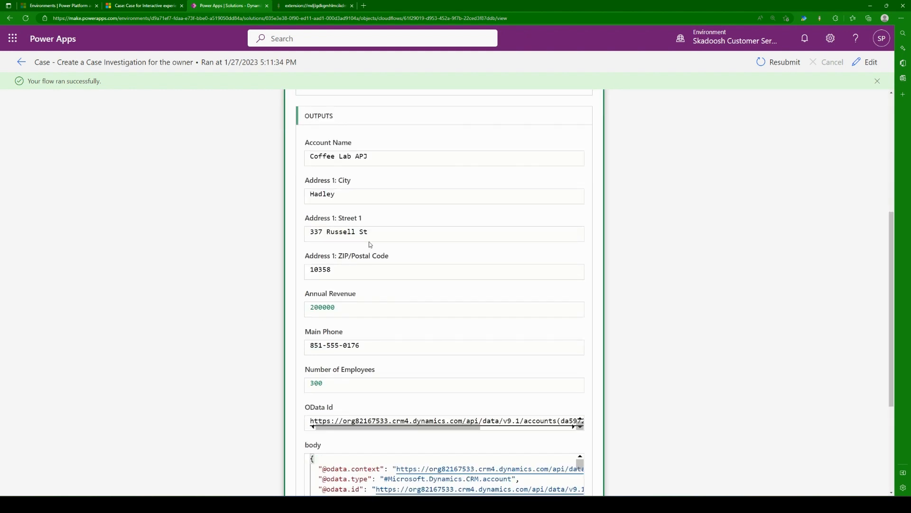
Step: Review the account columns returned in the output body of "Get the account record properties", including email, employees, address and name
scroll(370, 244, "down", 3)
scroll(331, 312, "down", 10)
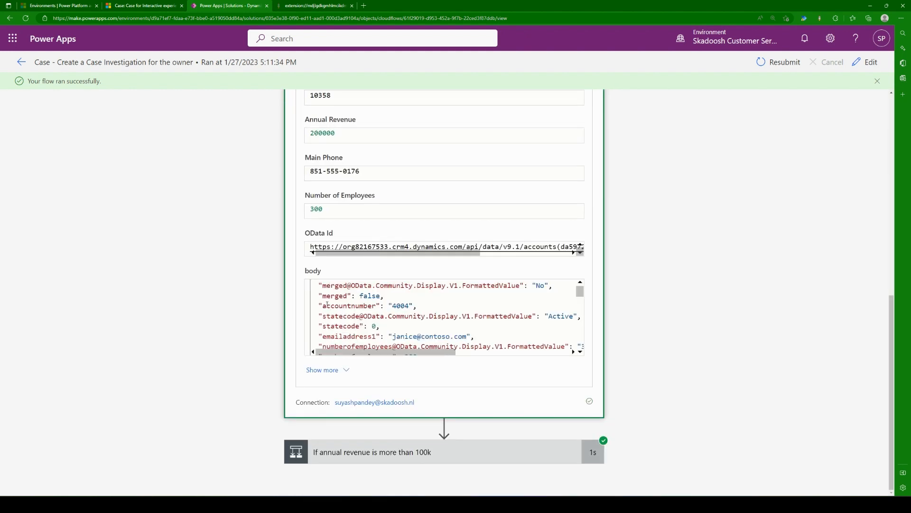
scroll(336, 304, "down", 10)
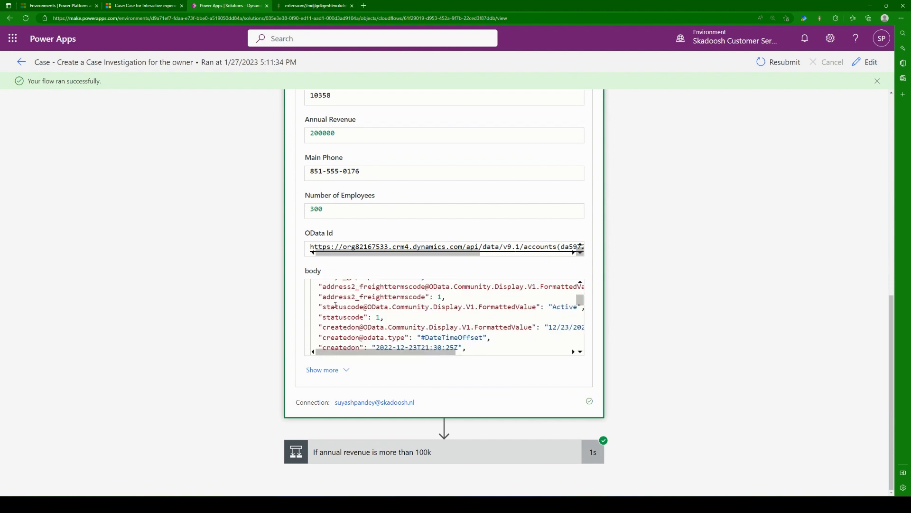
scroll(337, 302, "down", 10)
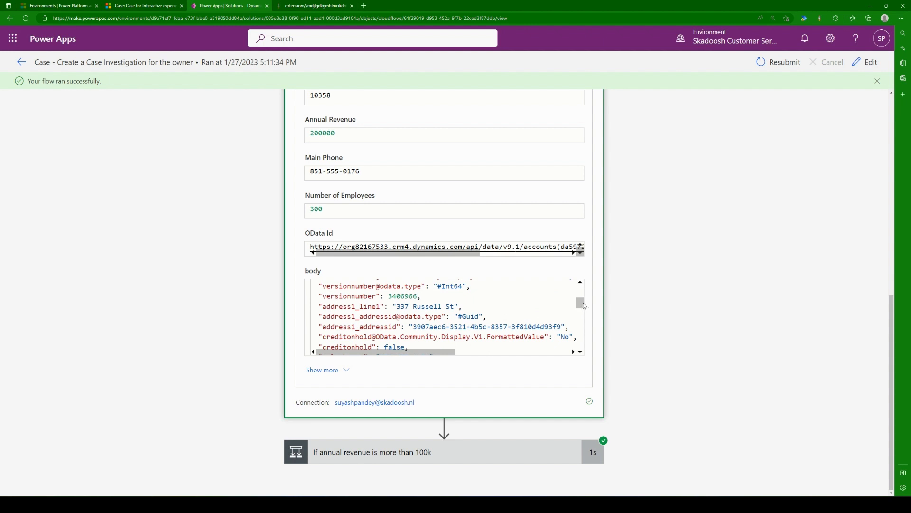
left_click_drag(581, 303, 584, 277)
scroll(380, 314, "down", 2)
scroll(380, 313, "down", 1)
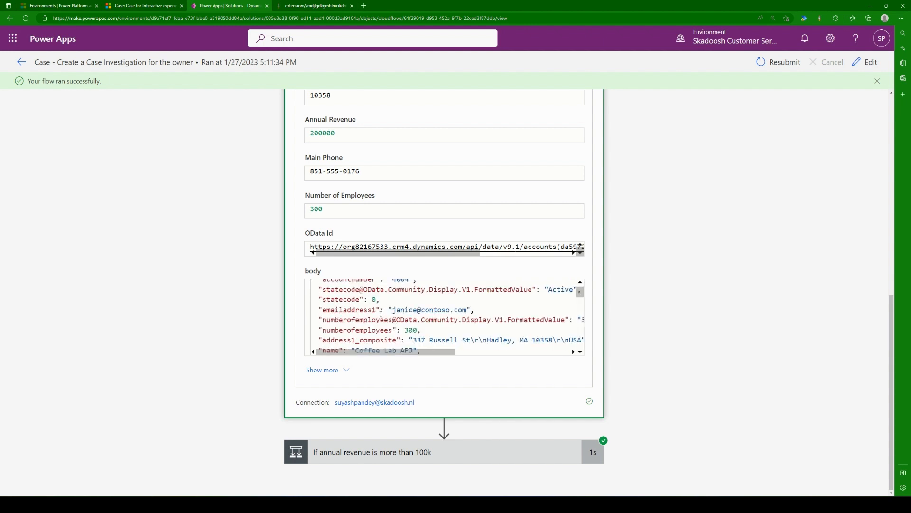
double_click(342, 311)
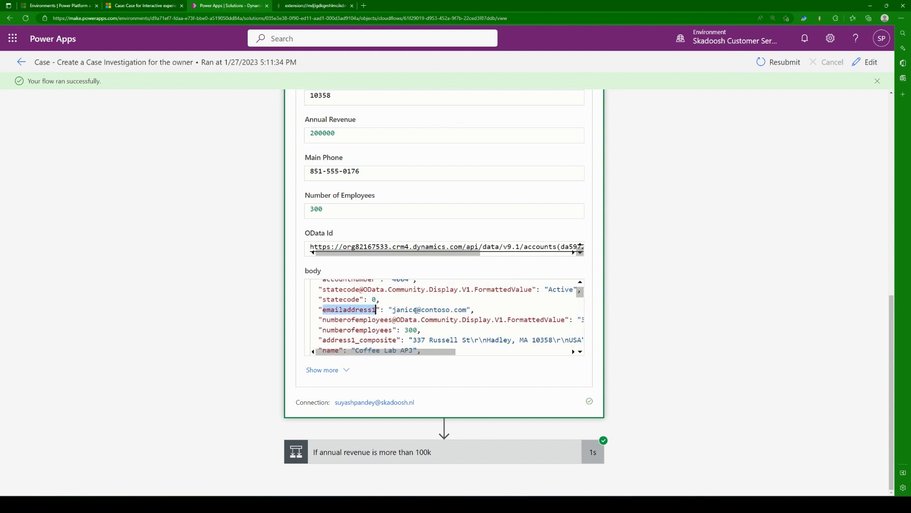
left_click_drag(393, 310, 467, 309)
scroll(467, 310, "down", 1)
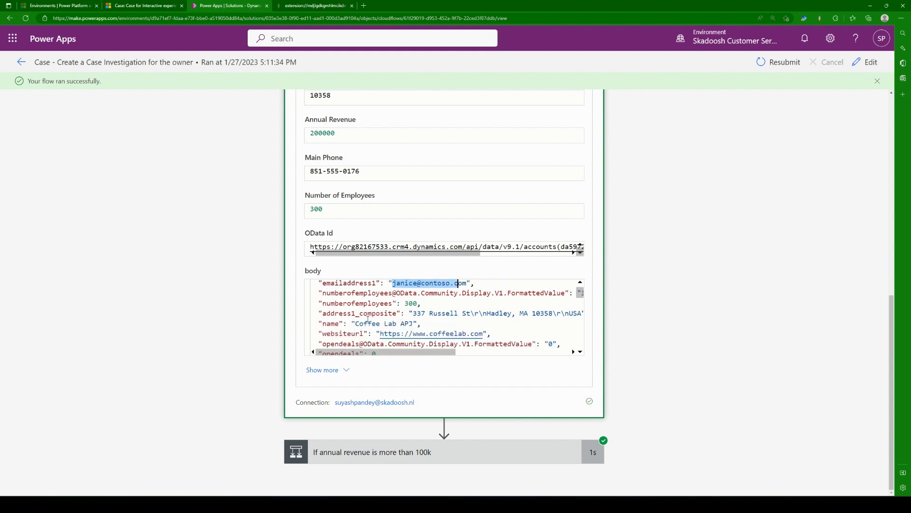
left_click(352, 303)
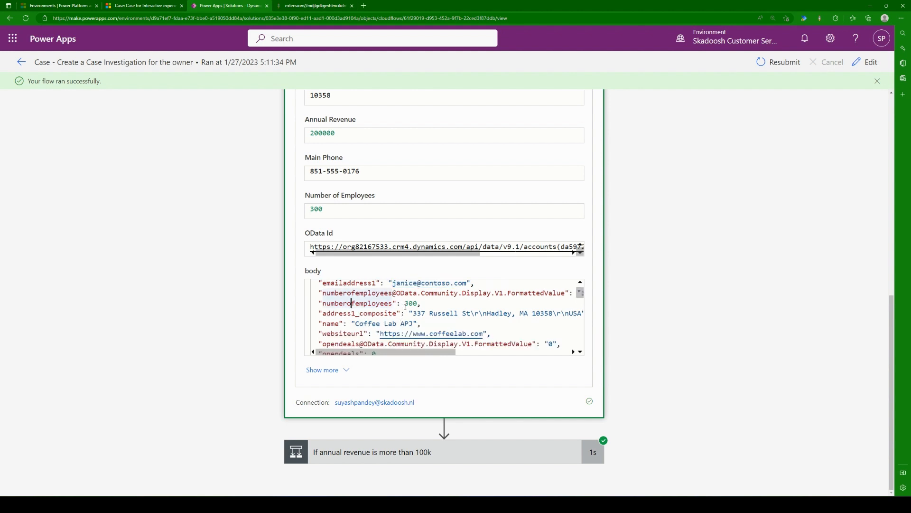
triple_click(373, 315)
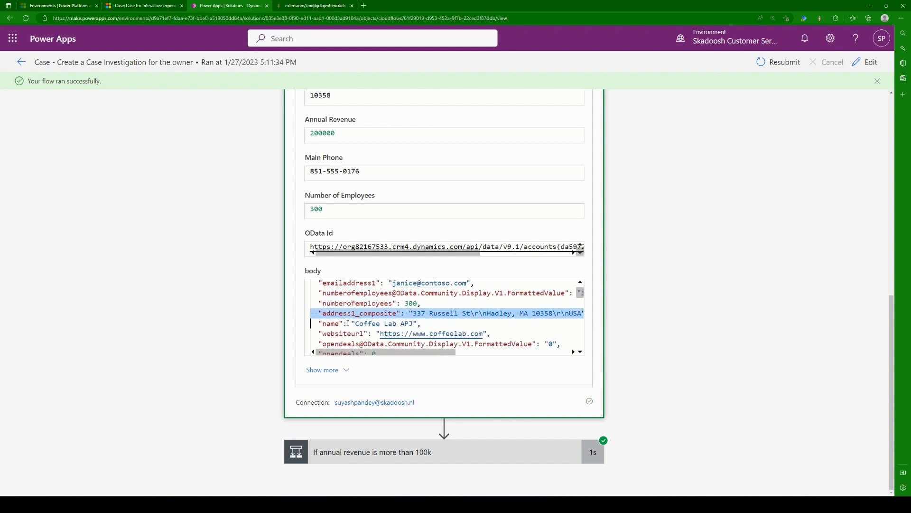
left_click(331, 324)
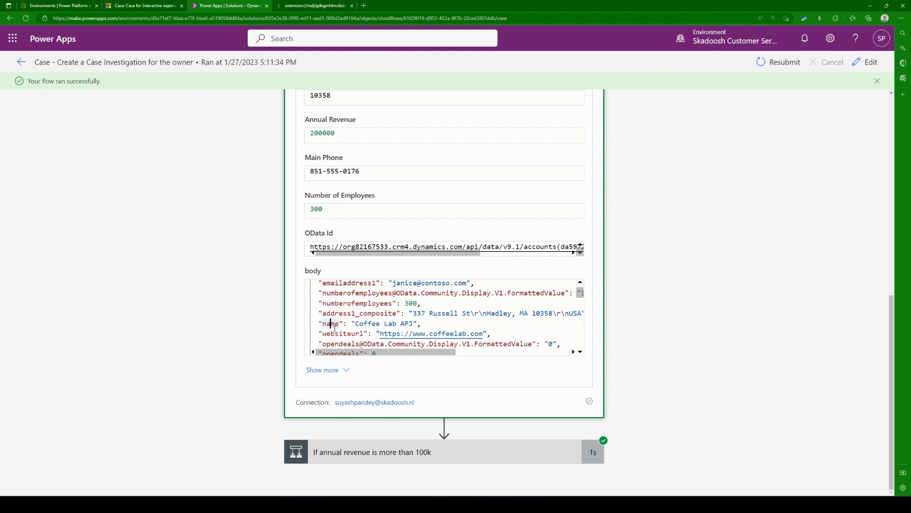
scroll(460, 313, "up", 5)
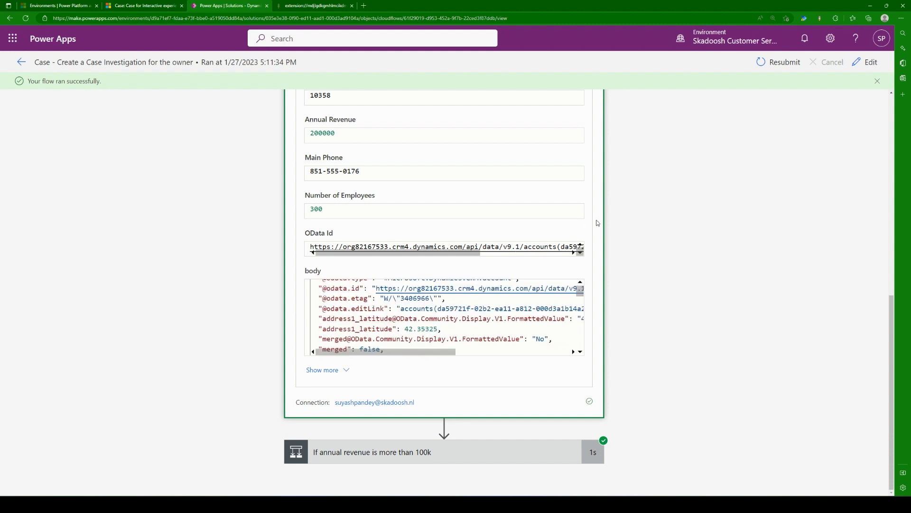
scroll(642, 242, "up", 10)
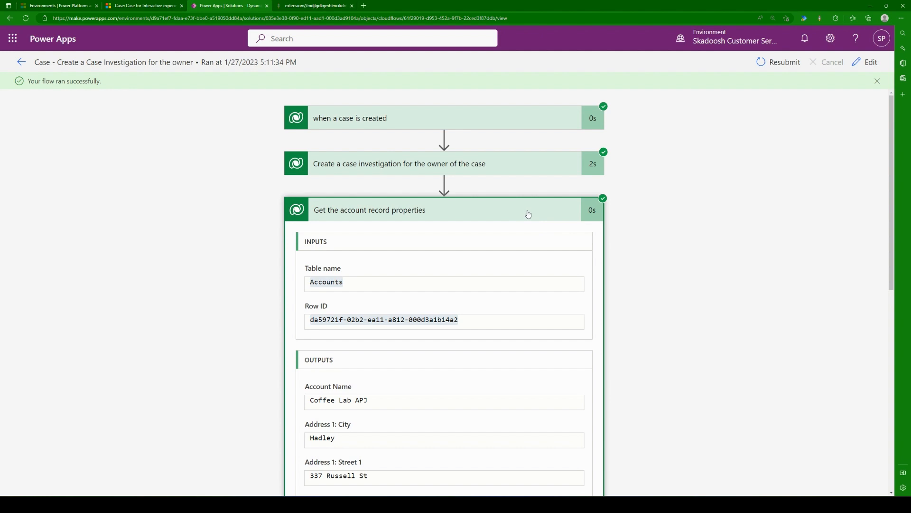
Step: Open the flow for editing and show the advanced options of "Get the account record properties"
left_click(867, 63)
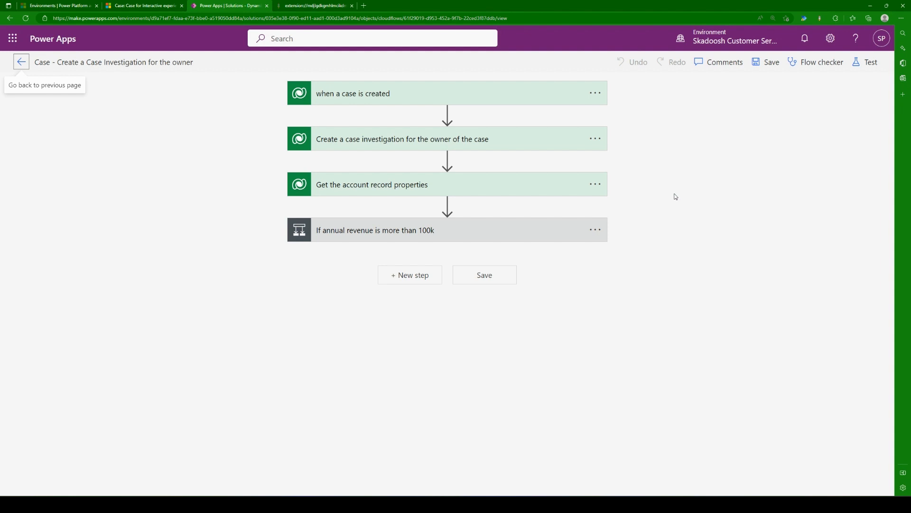
left_click(527, 187)
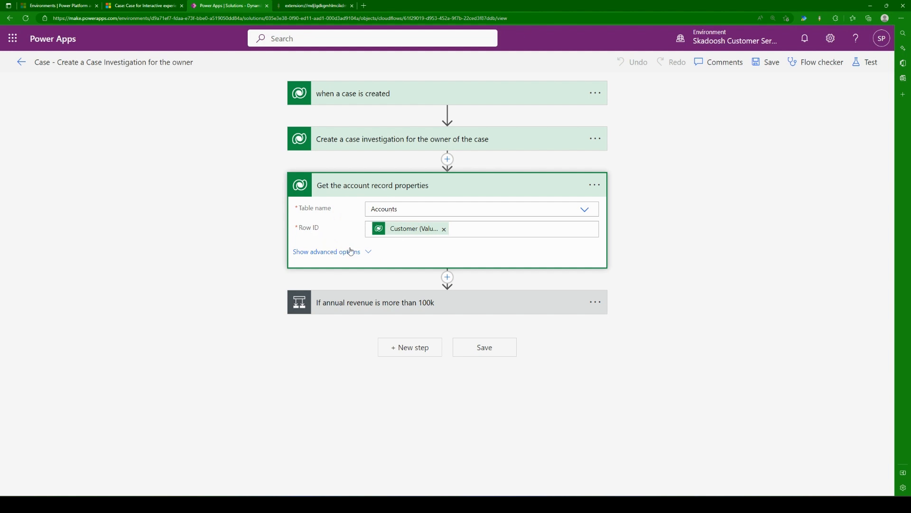
left_click(373, 256)
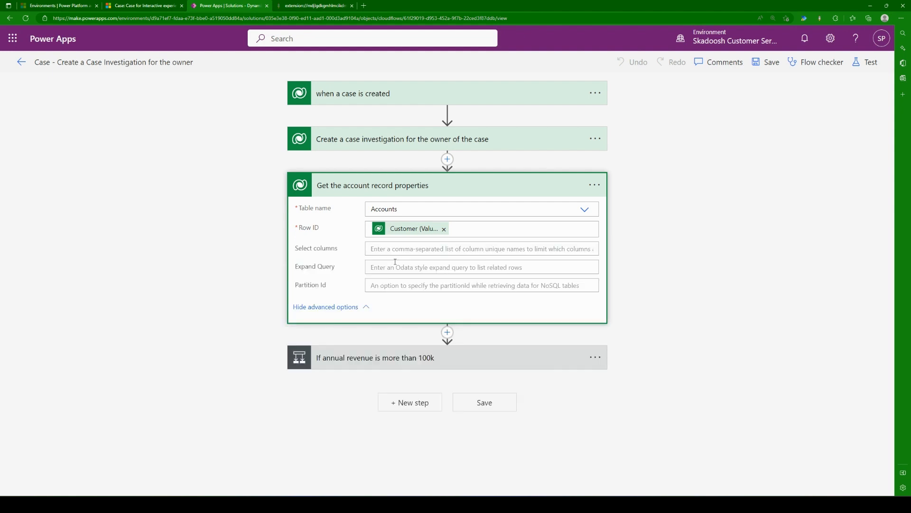
Step: Expand the "If annual revenue is more than 100k" condition and review which account column it uses
left_click(390, 248)
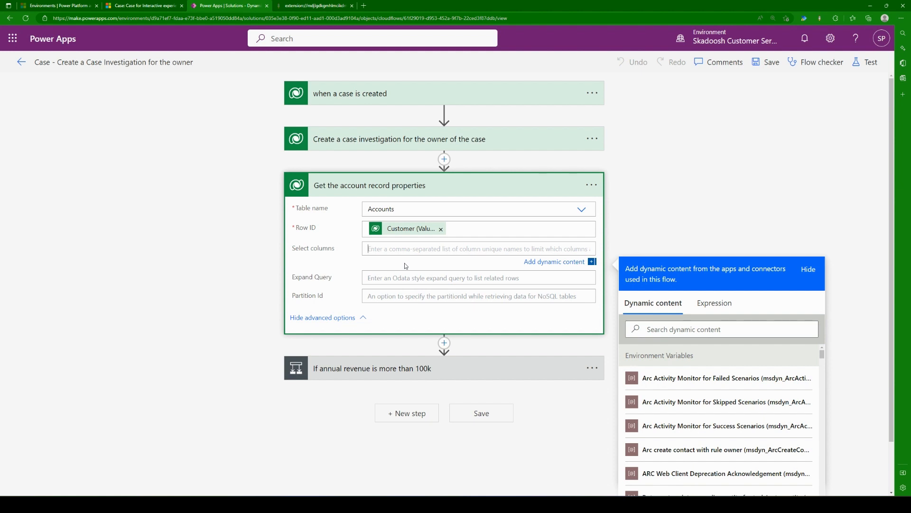
left_click(381, 374)
scroll(502, 368, "down", 3)
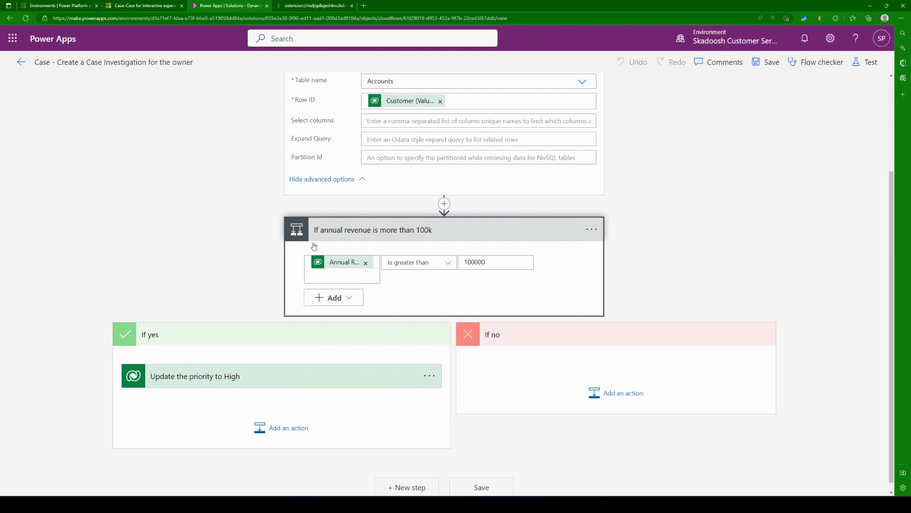
Step: Switch to Dynamics 365 Customer Service Hub and open the Coffee Lab APJ account record
left_click(123, 6)
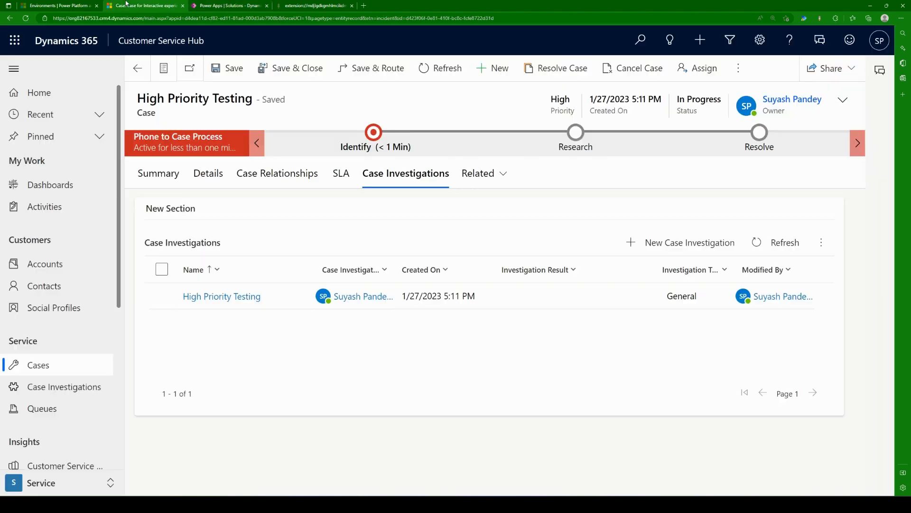
key("alt+Left")
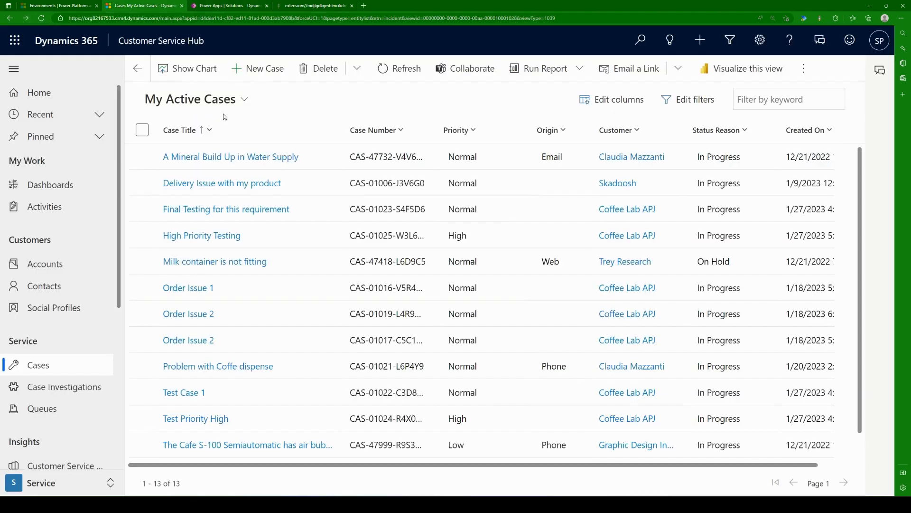
left_click(80, 266)
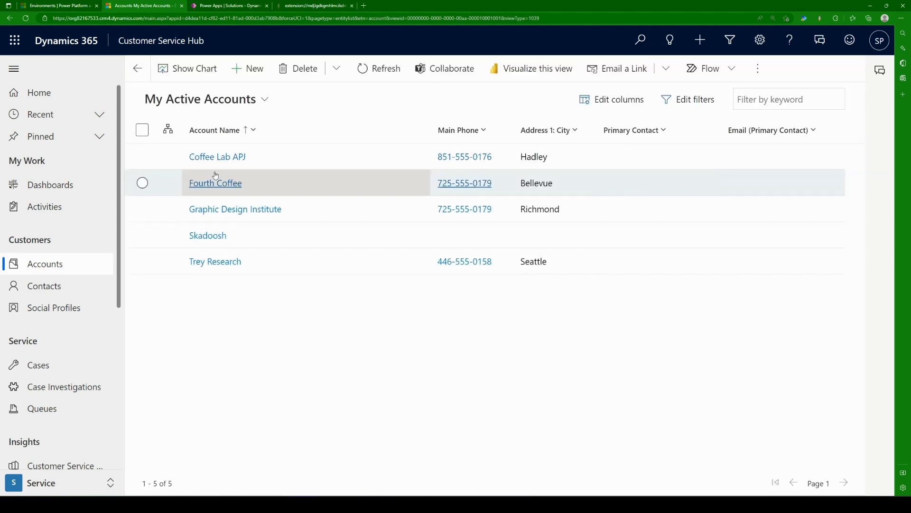
left_click(215, 158)
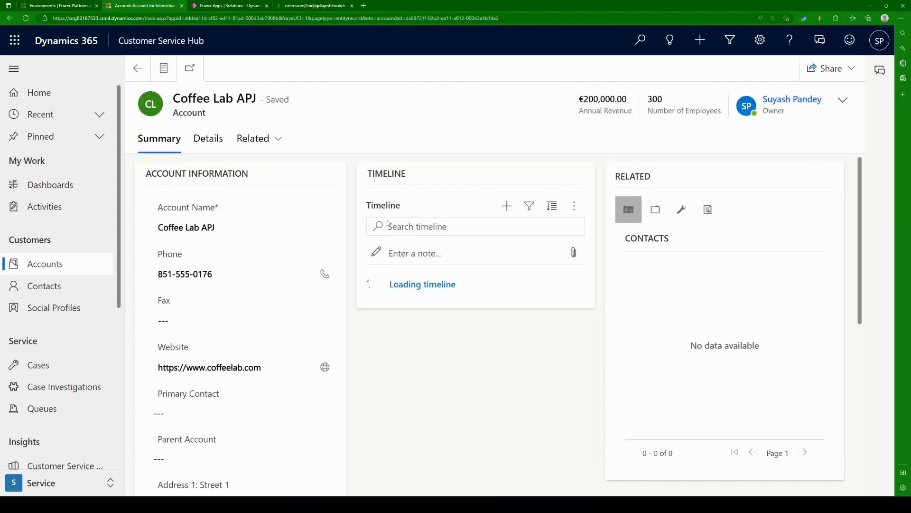
Step: Switch back to the flow in Power Apps and enter Annual Revenue as the selected column of "Get the account record properties"
left_click(228, 5)
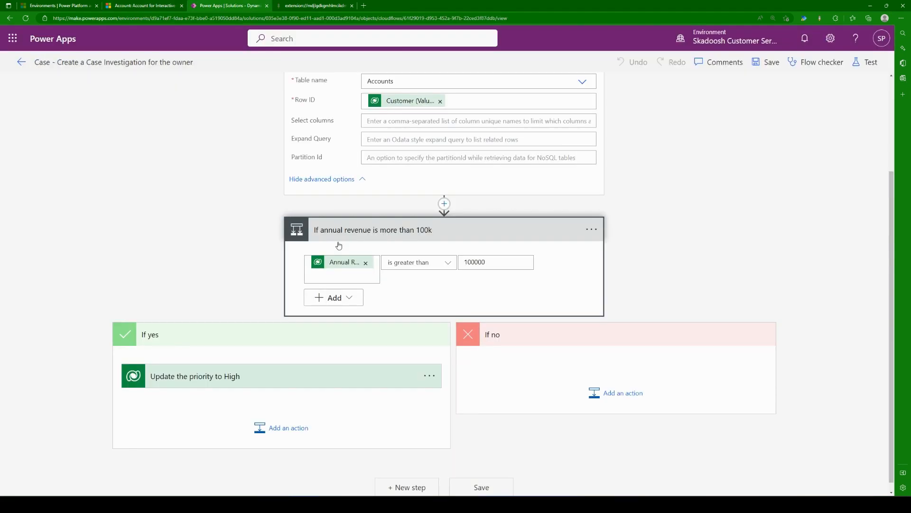
left_click(375, 122)
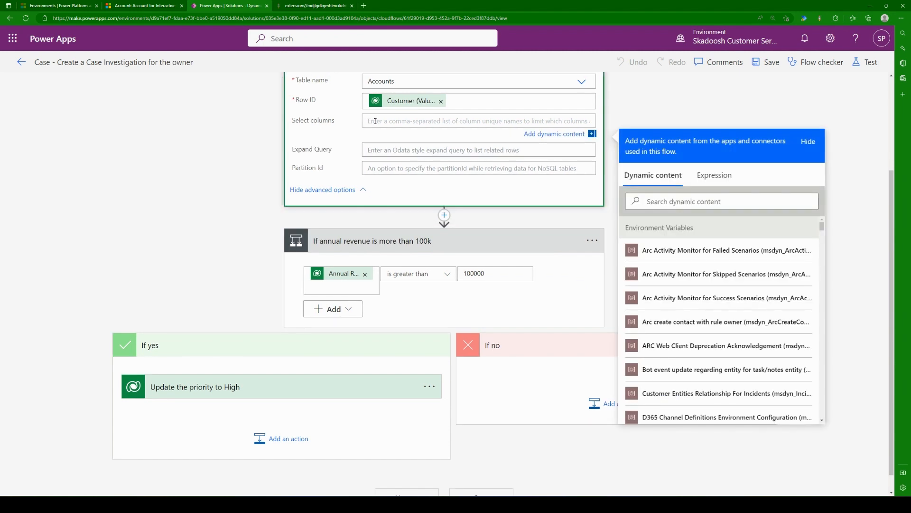
type("Annual Revenue")
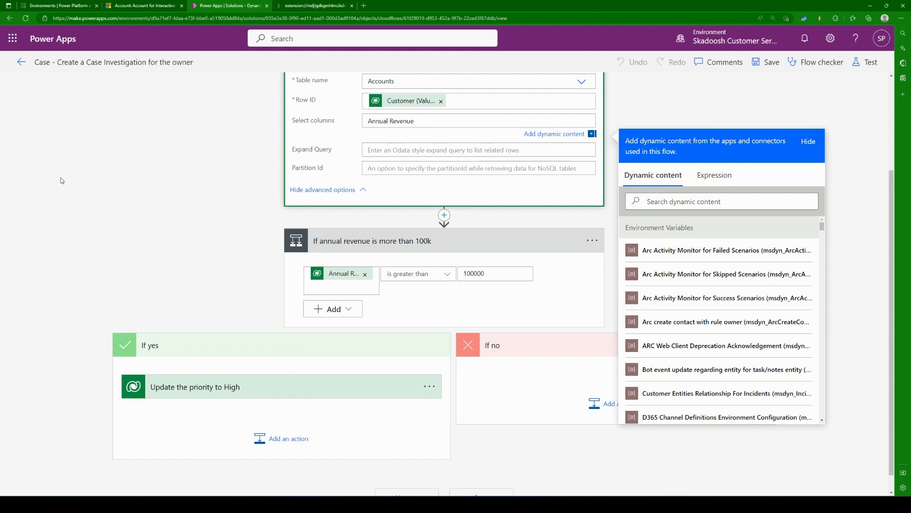
left_click(119, 209)
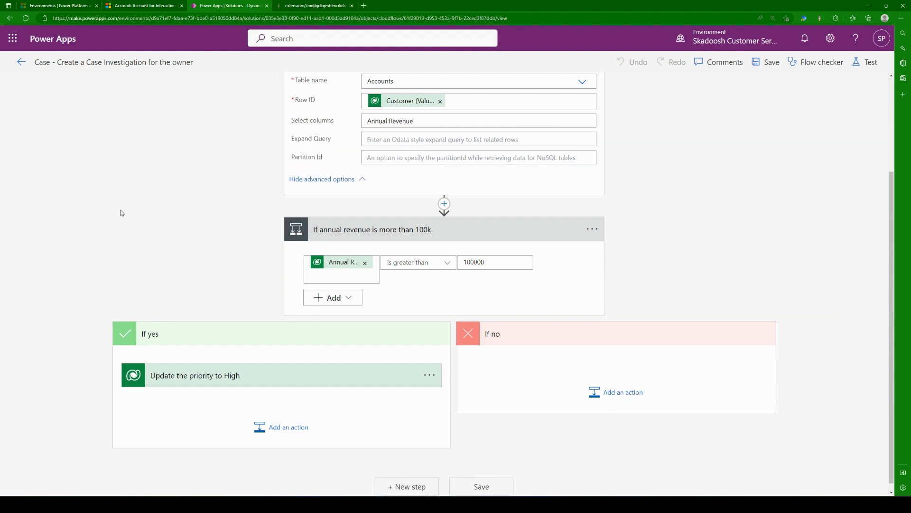
scroll(110, 249, "up", 3)
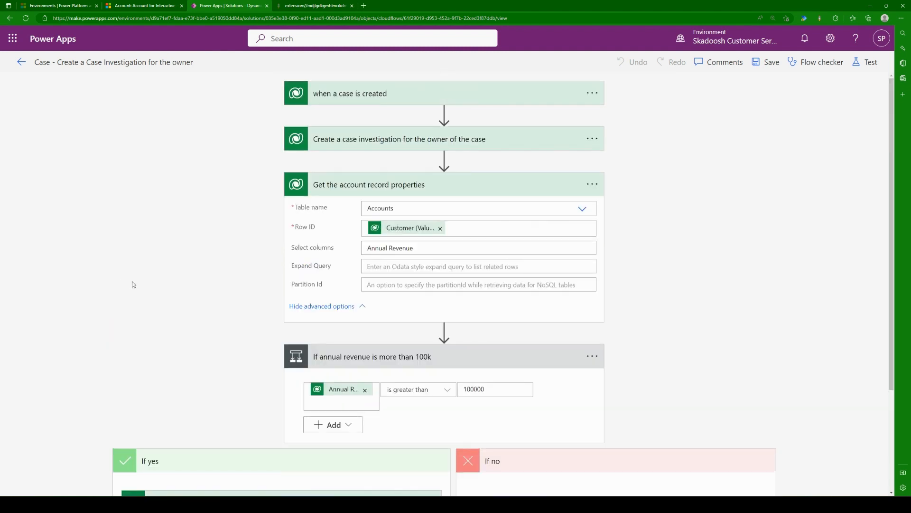
Step: Switch to the Coffee Lab APJ account in Dynamics 365 and list all its fields with the Level up extension
left_click(145, 5)
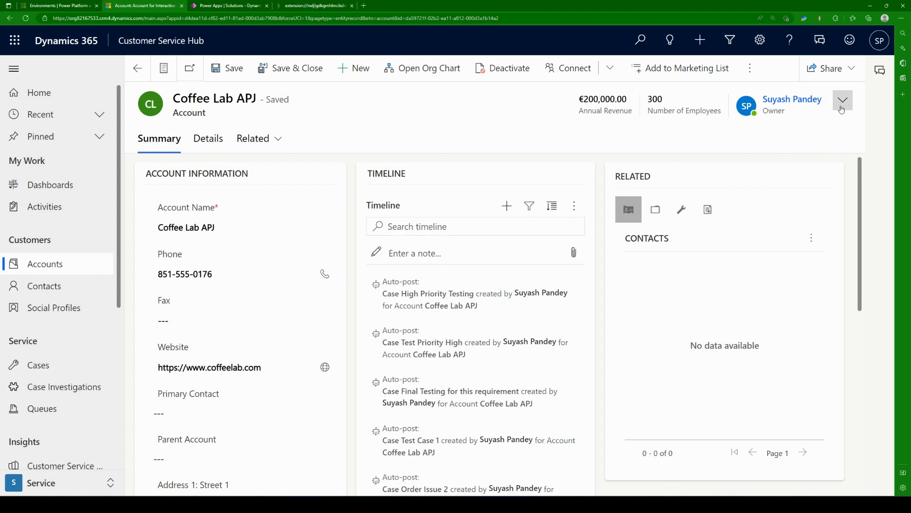
left_click(822, 20)
left_click(750, 110)
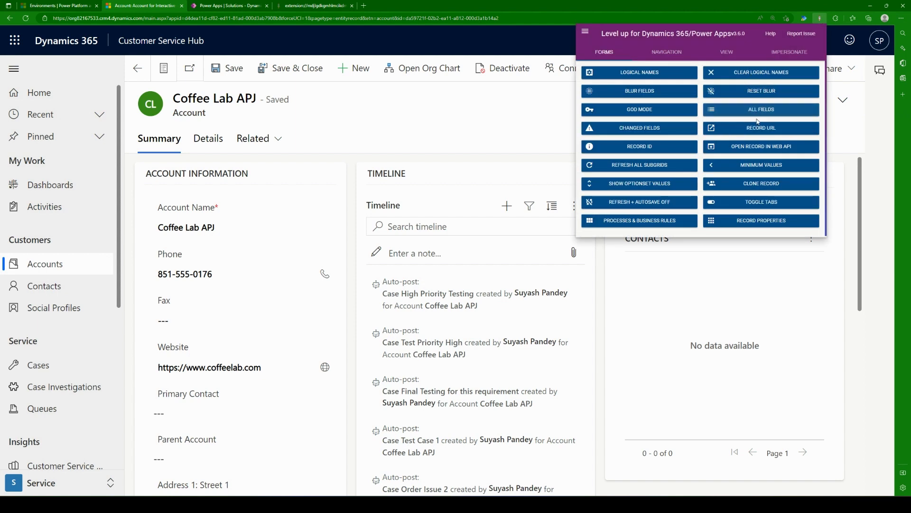
key("ctrl+w")
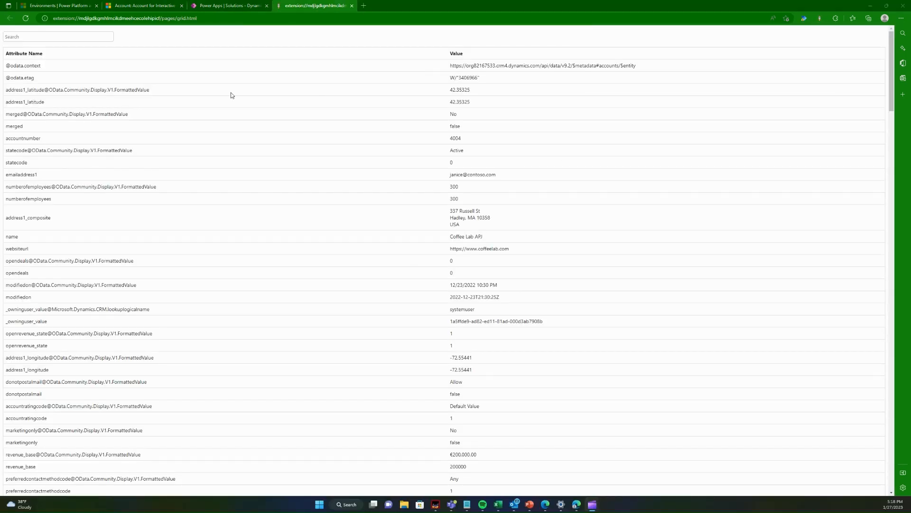
Step: Search the account's attribute list for annual, replace the search with revenue, and copy the revenue attribute name
left_click(73, 36)
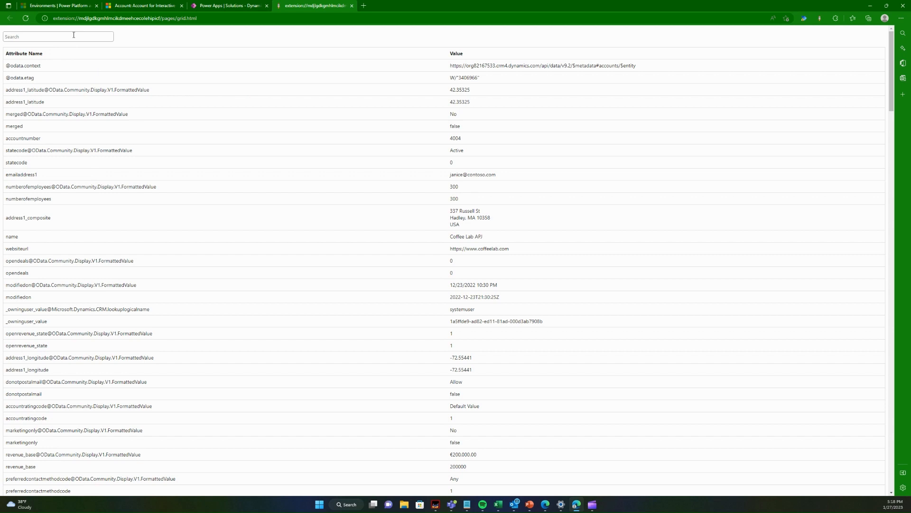
type("annual")
key("ctrl+a")
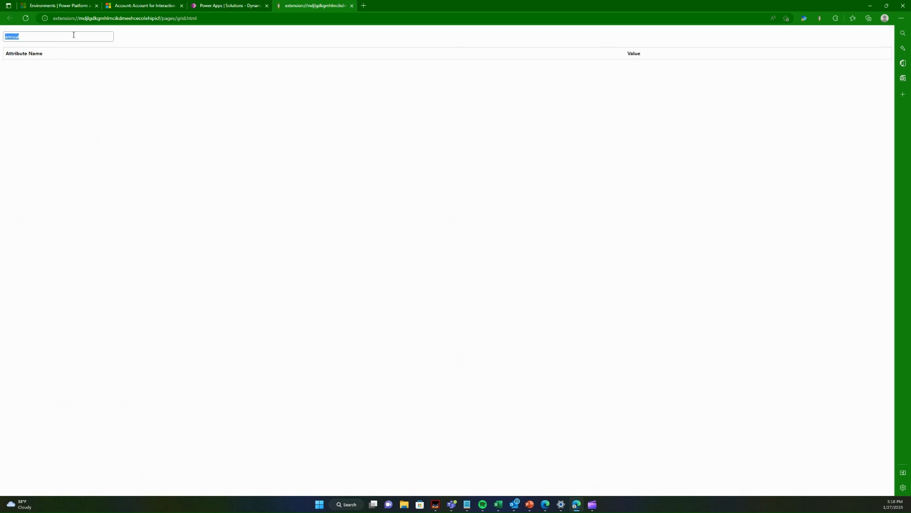
key("BackSpace")
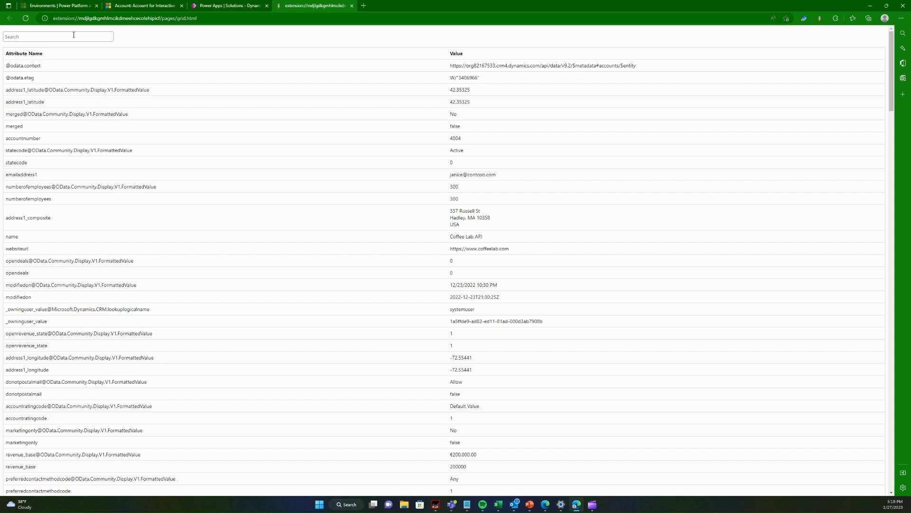
type("revenue")
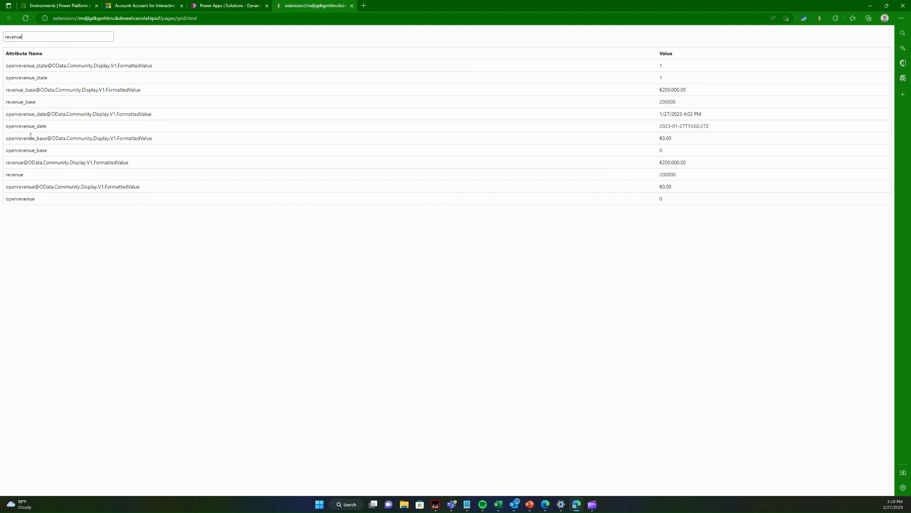
double_click(16, 175)
double_click(17, 174)
key("ctrl+c")
Step: Switch back to the flow in Power Apps and set the selected columns of "Get the account record properties" to revenue
left_click(140, 5)
left_click(195, 5)
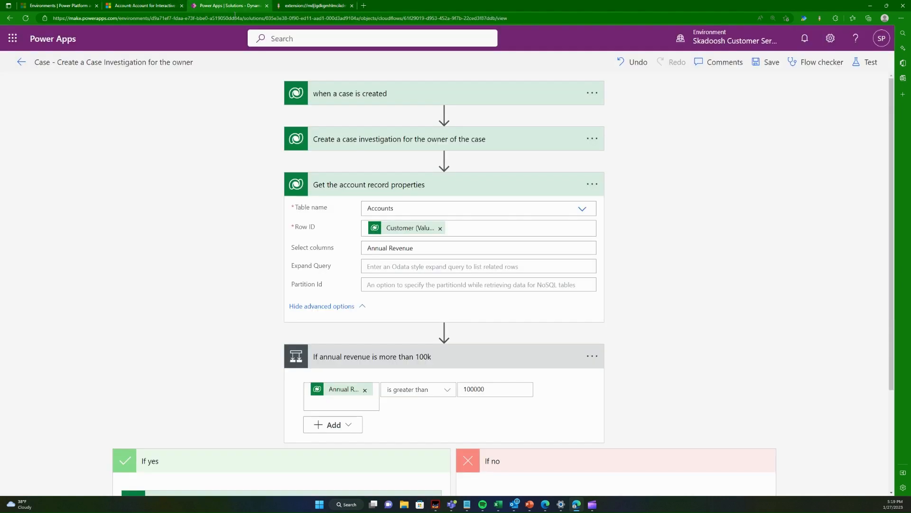
triple_click(413, 243)
key("ctrl+v")
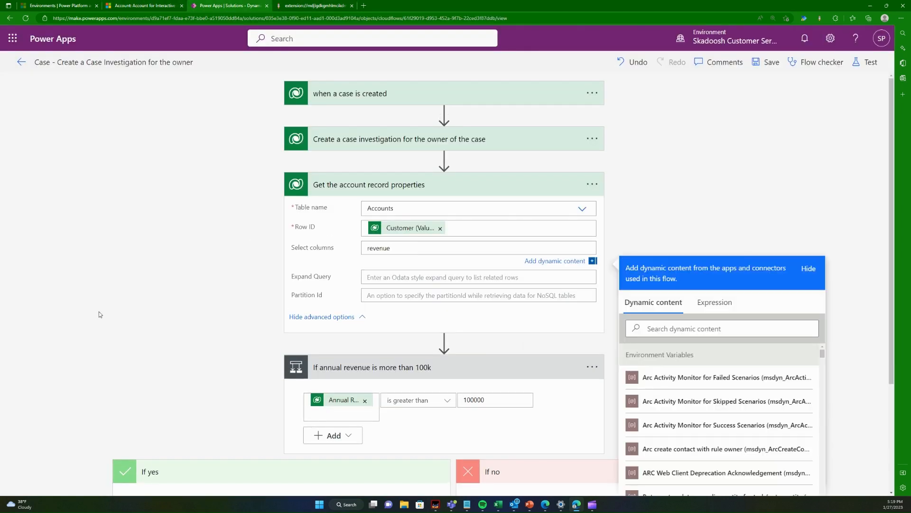
left_click(102, 312)
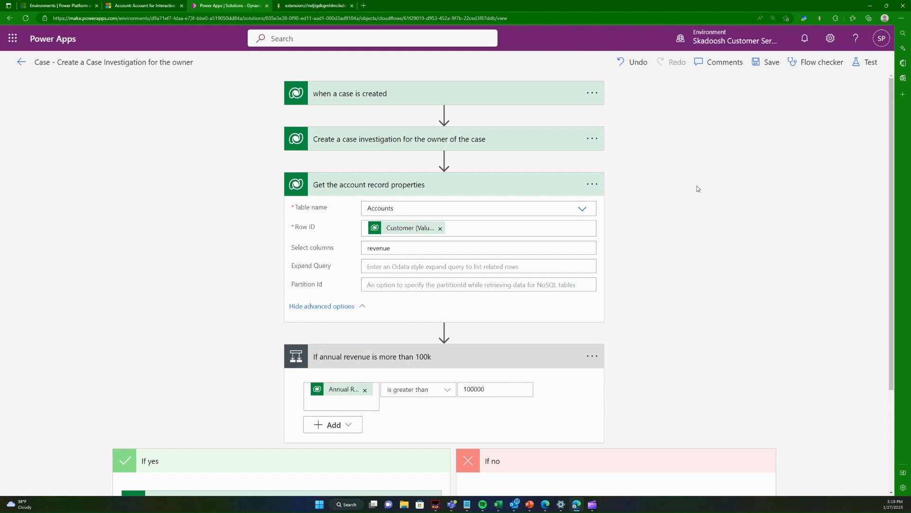
Step: Collapse "Get the account record properties", then save and test the flow automatically with the most recent succeeded trigger
left_click(562, 192)
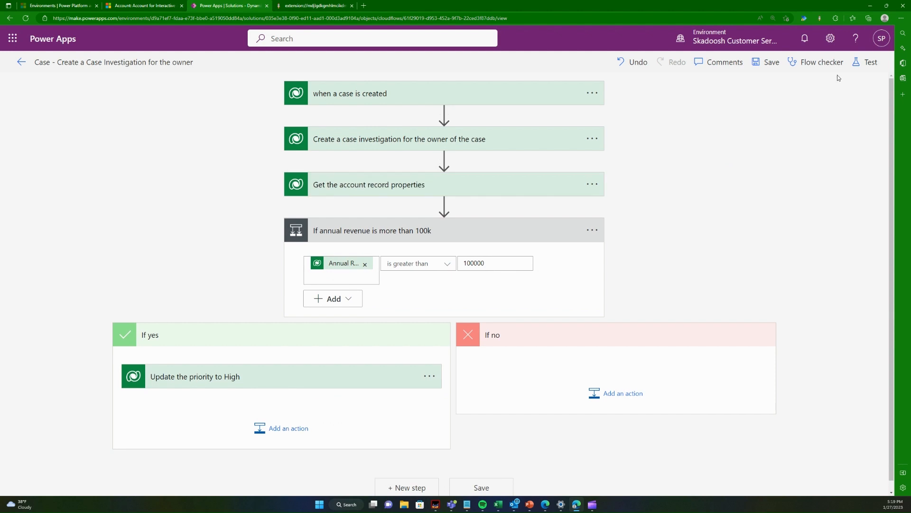
left_click(866, 62)
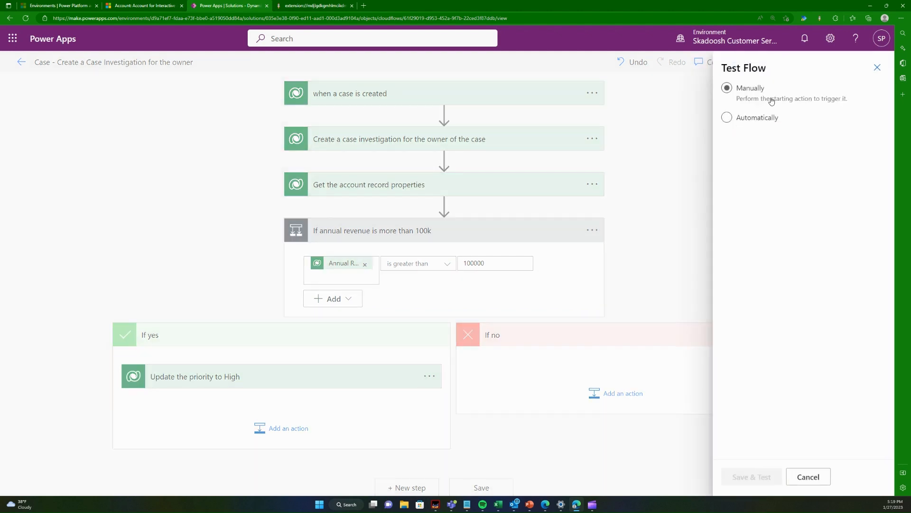
left_click(772, 117)
left_click(783, 156)
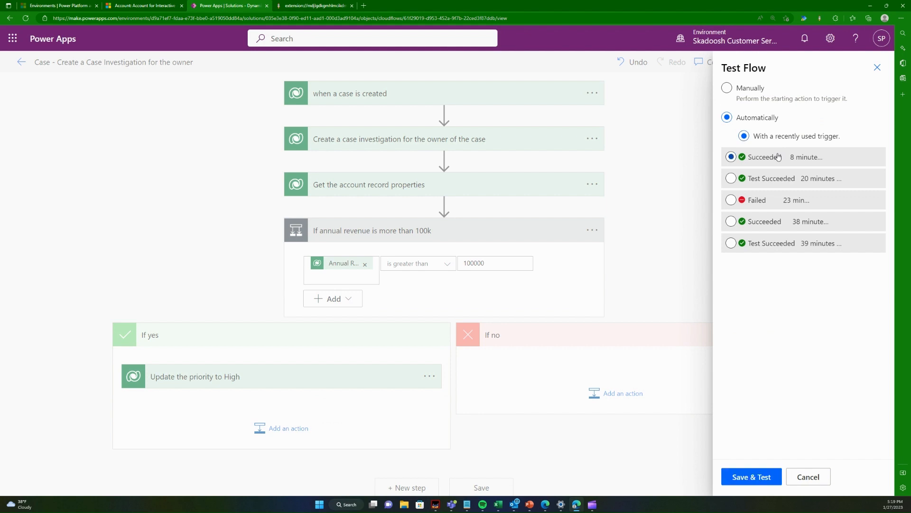
left_click(746, 477)
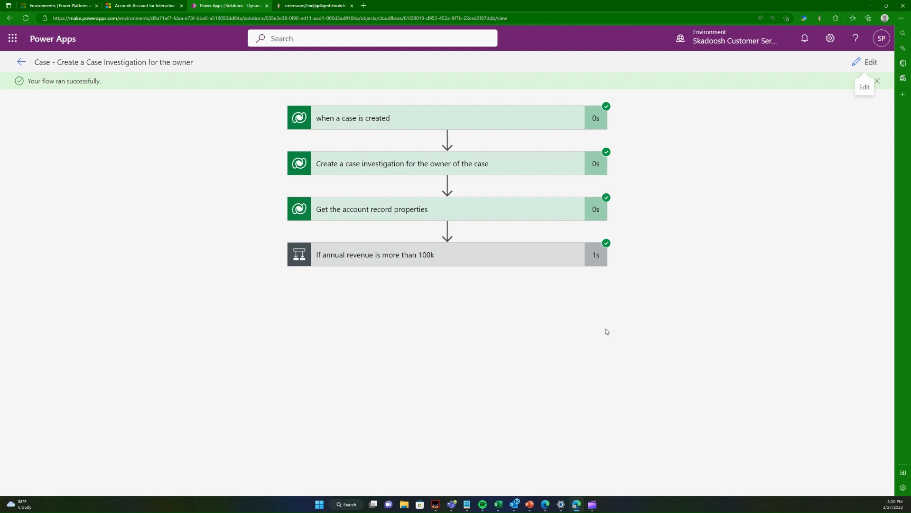
Step: Reopen the flow for editing, collapse the revenue condition, and search the operations of a new step for teams and weather
left_click(868, 62)
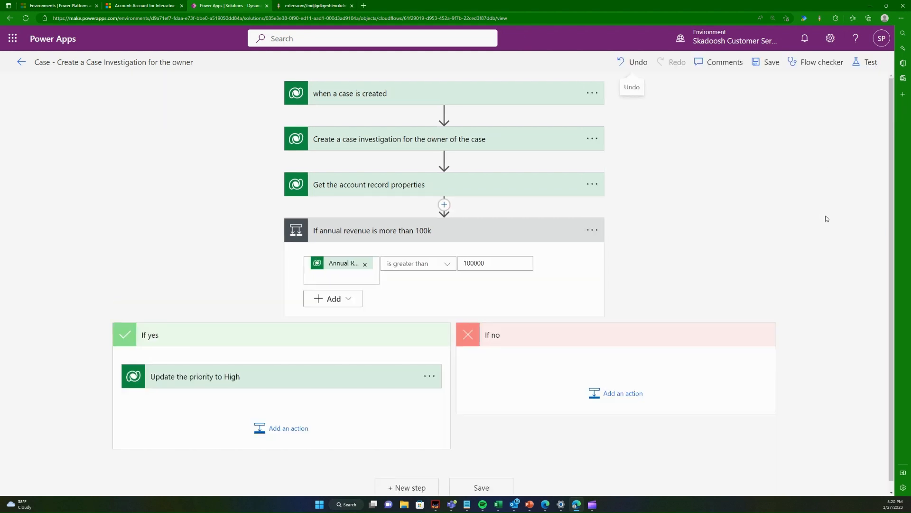
left_click(500, 230)
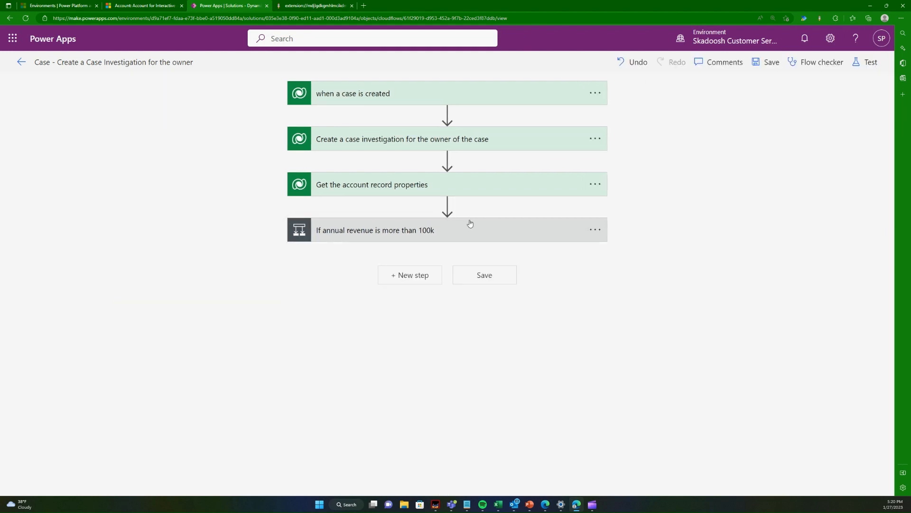
left_click(406, 281)
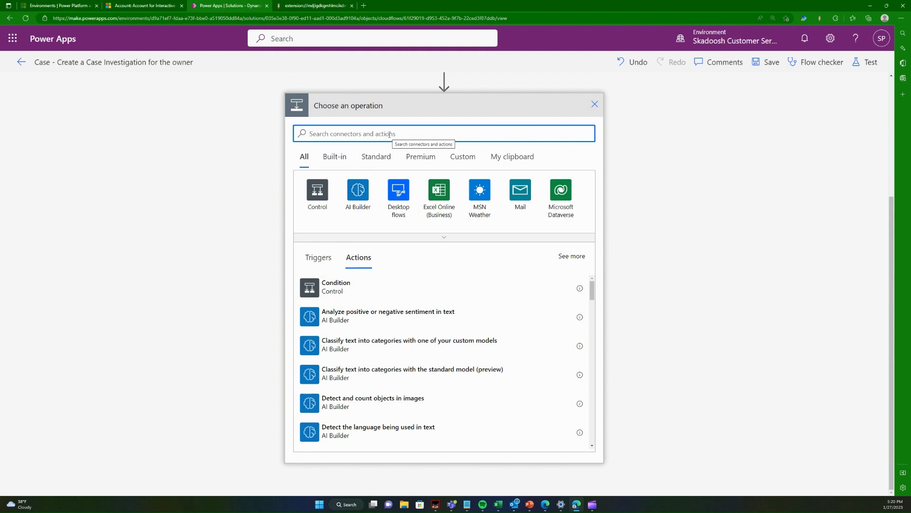
type("teams")
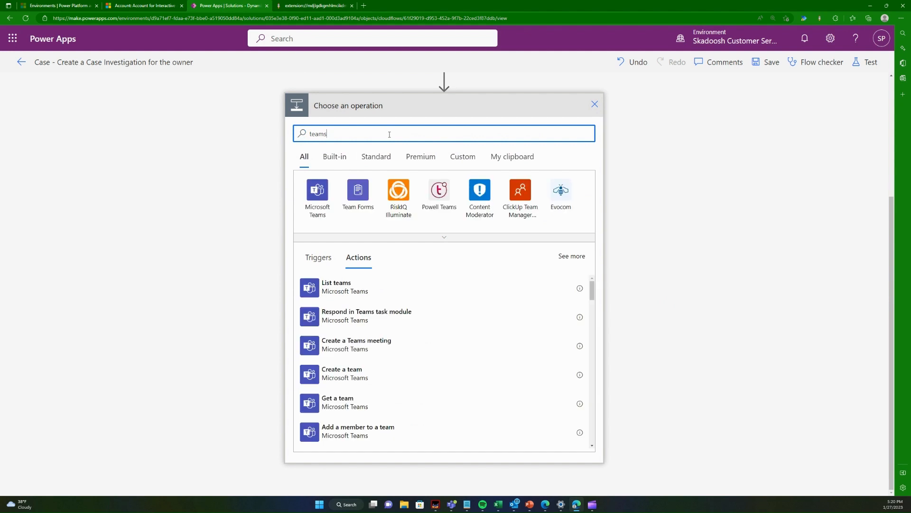
key("ctrl+a")
type("weather")
key("ctrl+a")
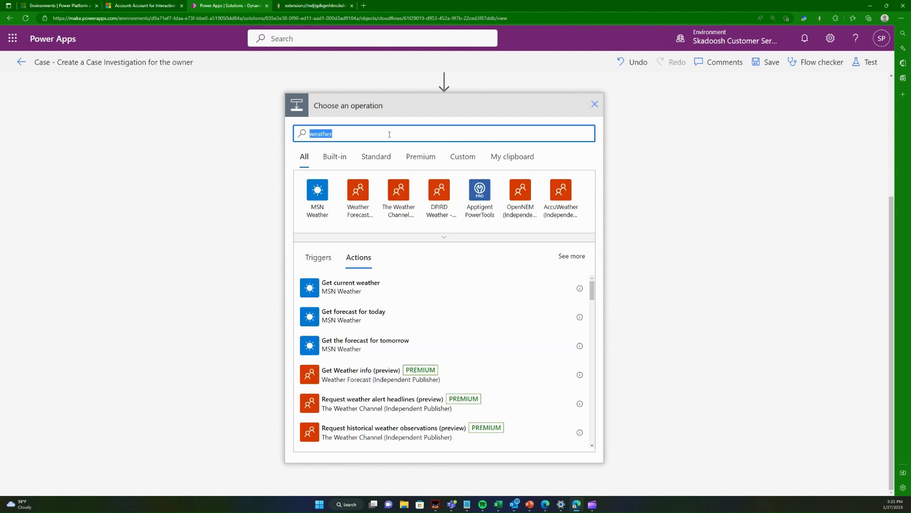
Step: Search the operations for location and mail, expand the list of mail connectors, and discard the new step
key("BackSpace")
type("location")
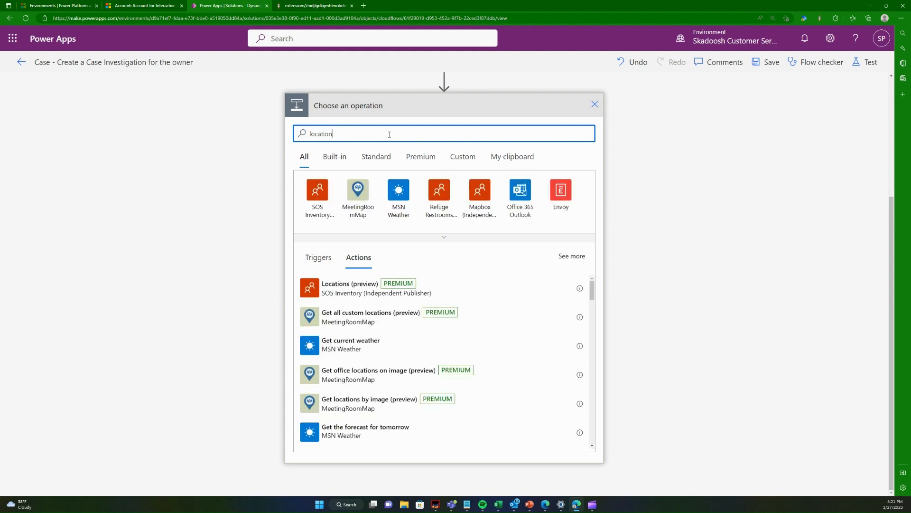
key("ctrl+a")
key("BackSpace")
type("mail")
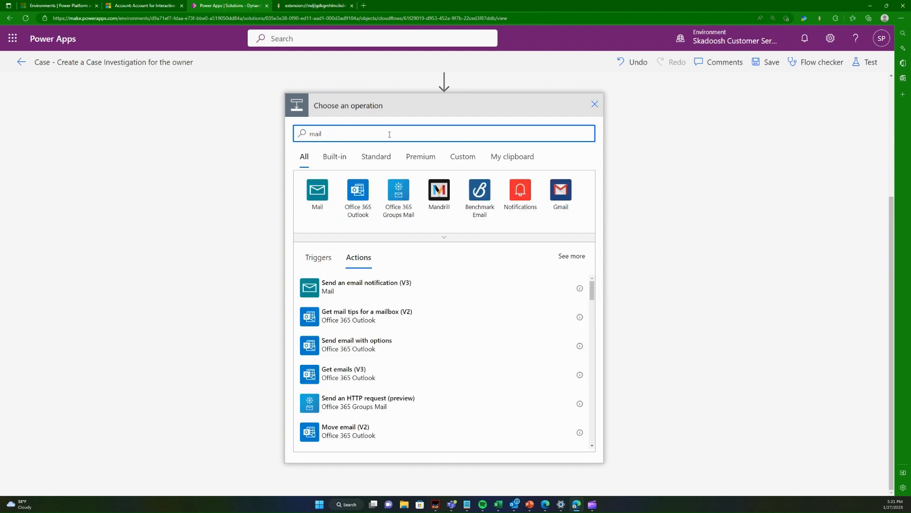
left_click(470, 237)
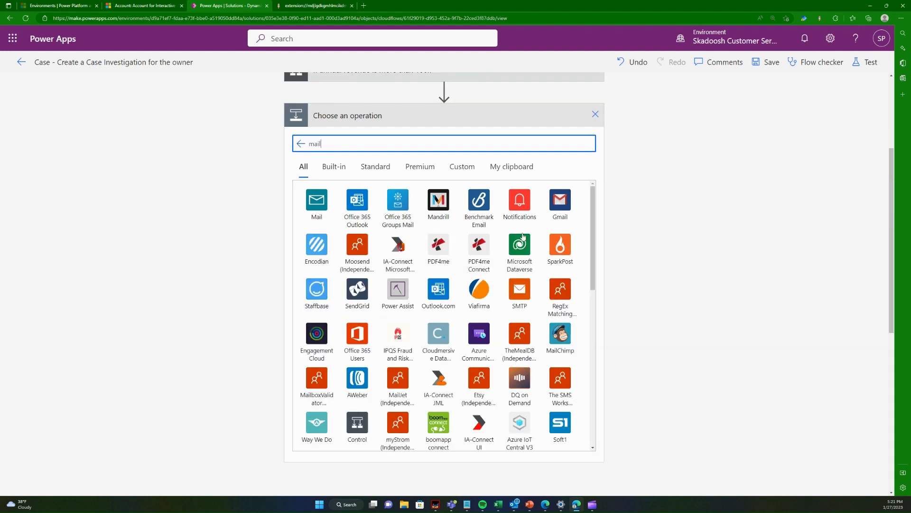
left_click(596, 114)
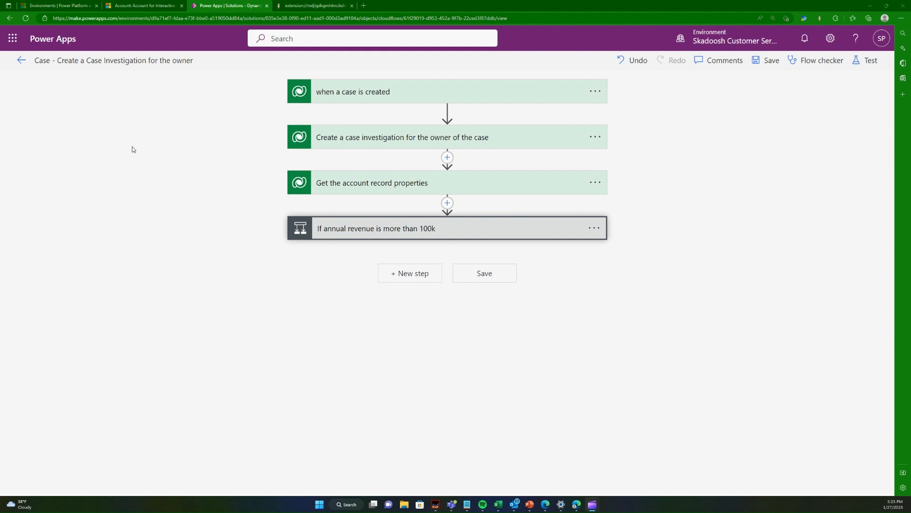
left_click(142, 5)
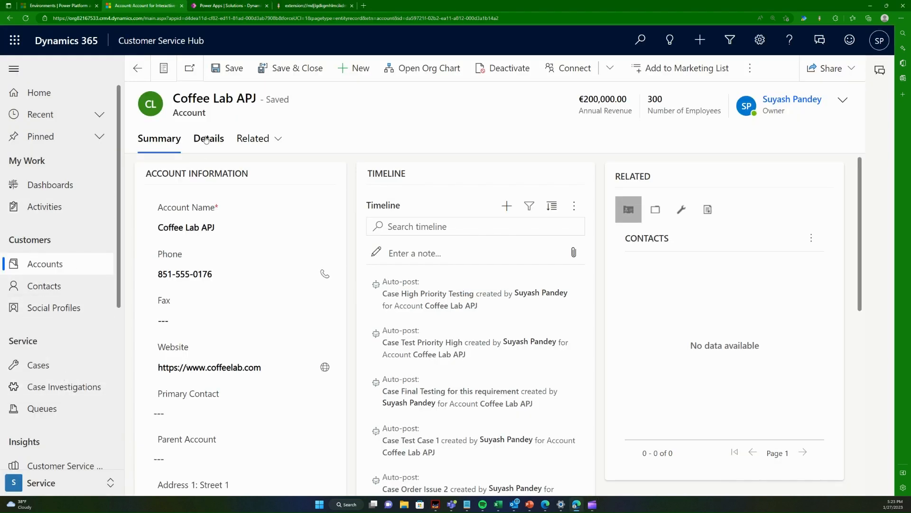
left_click(254, 5)
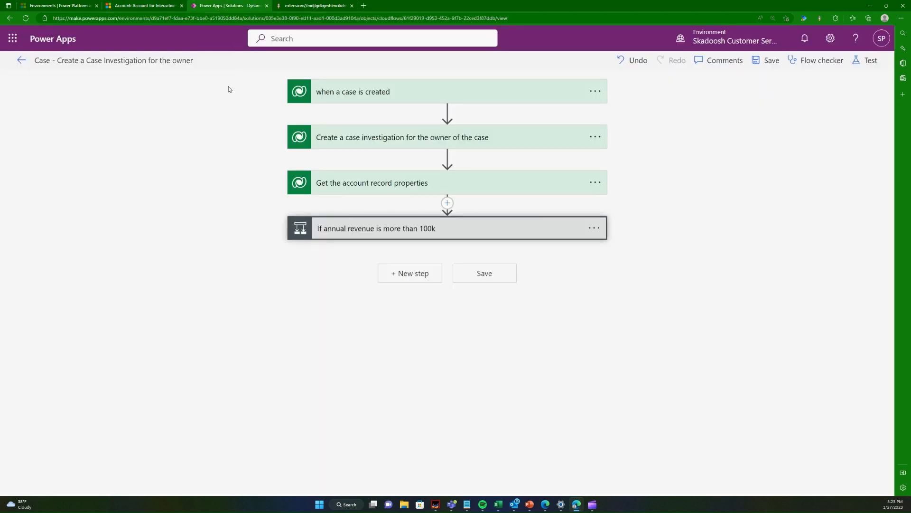